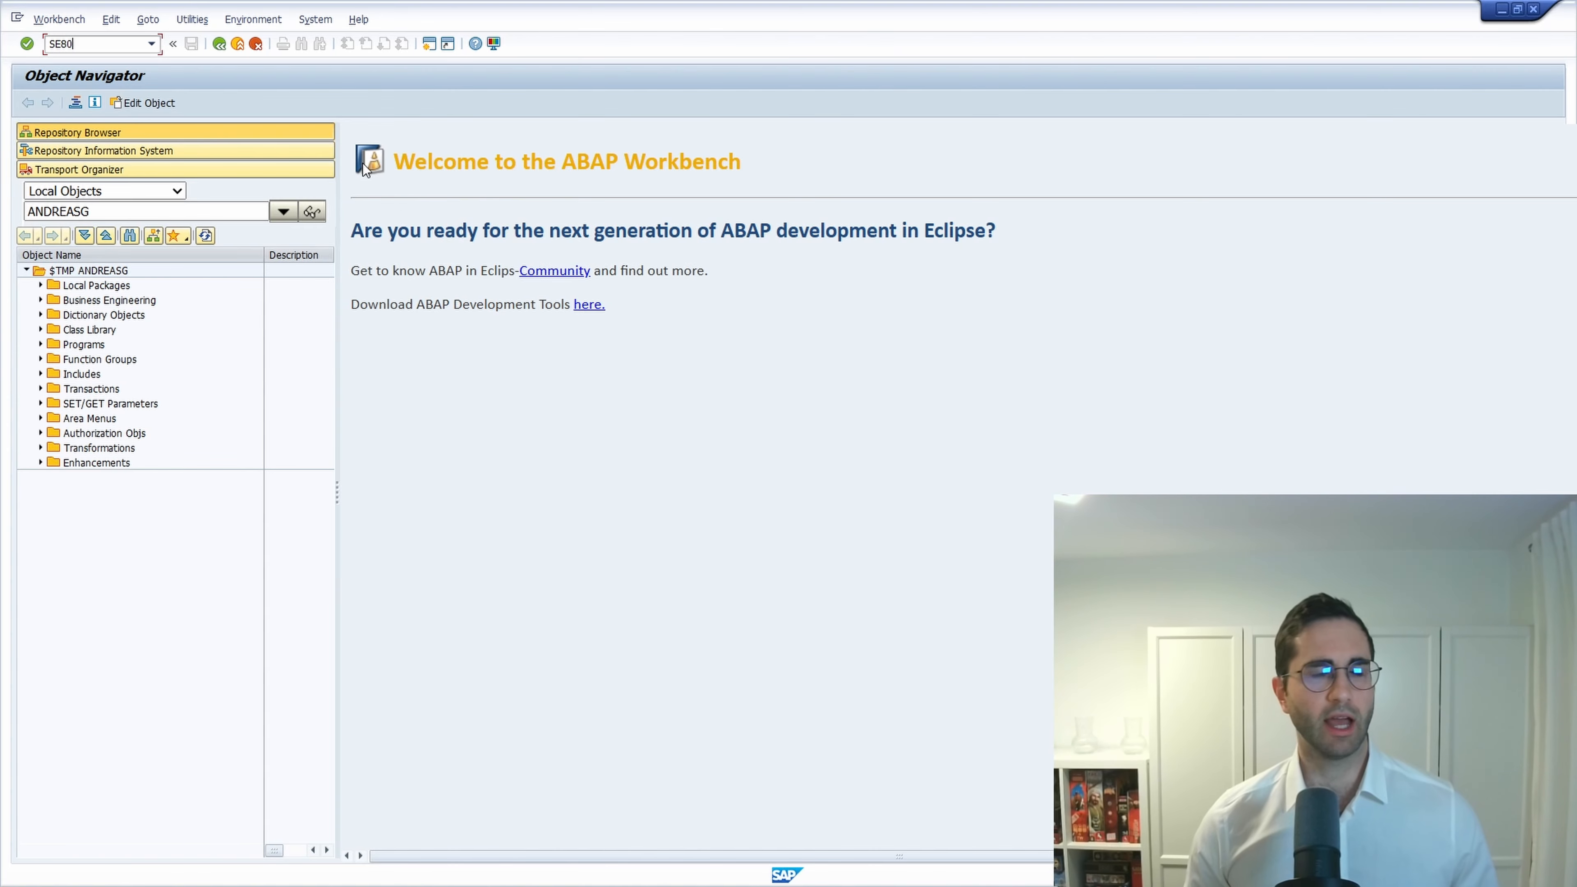
left_click(186, 23)
left_click(202, 44)
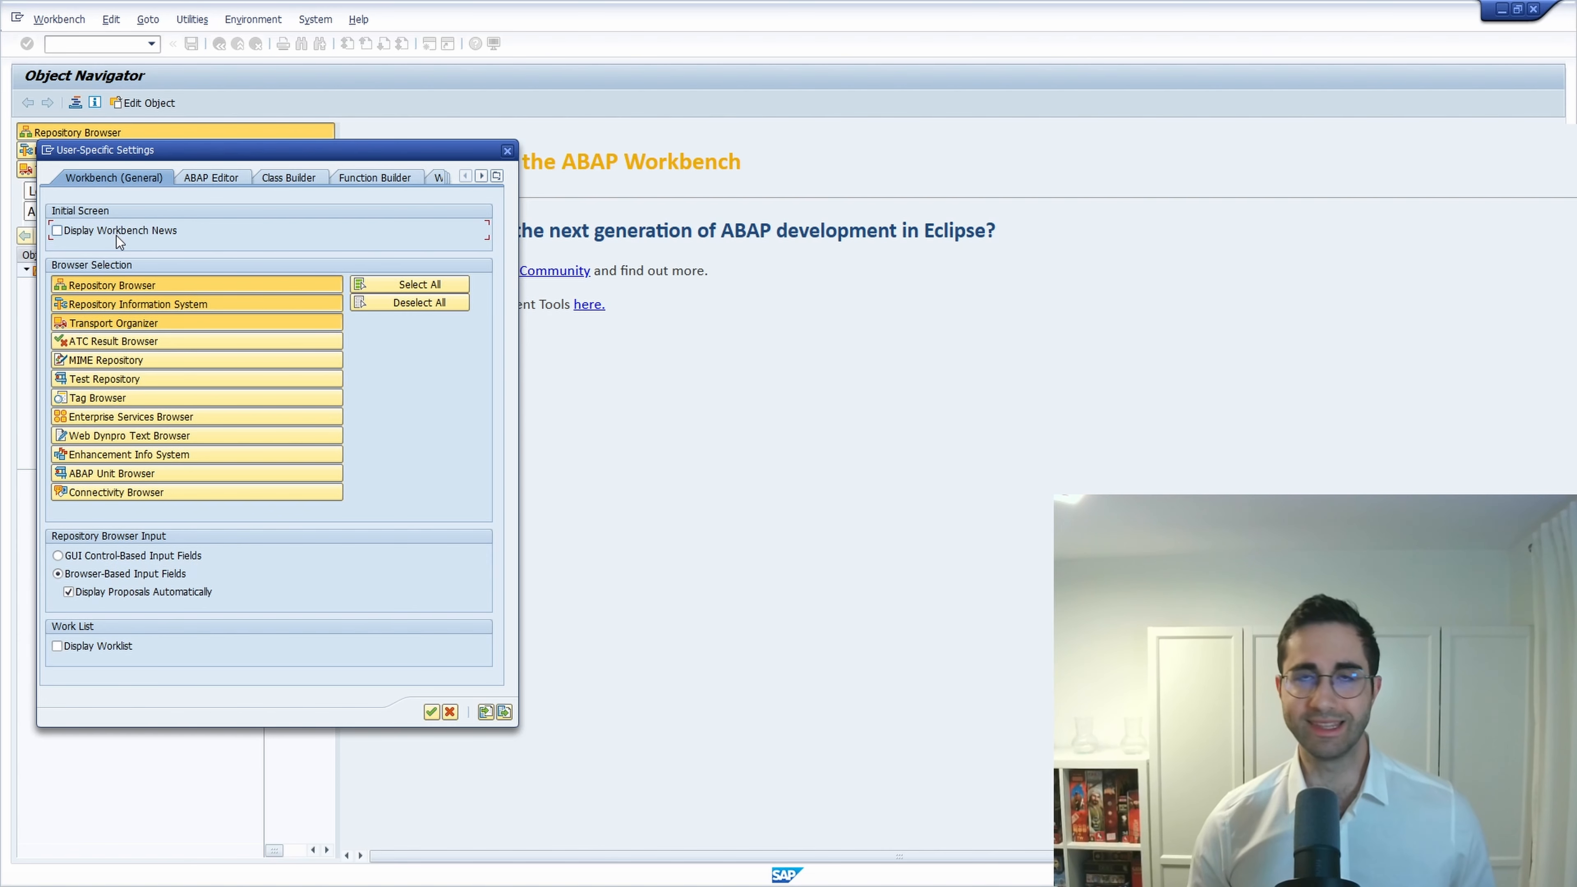
left_click(431, 711)
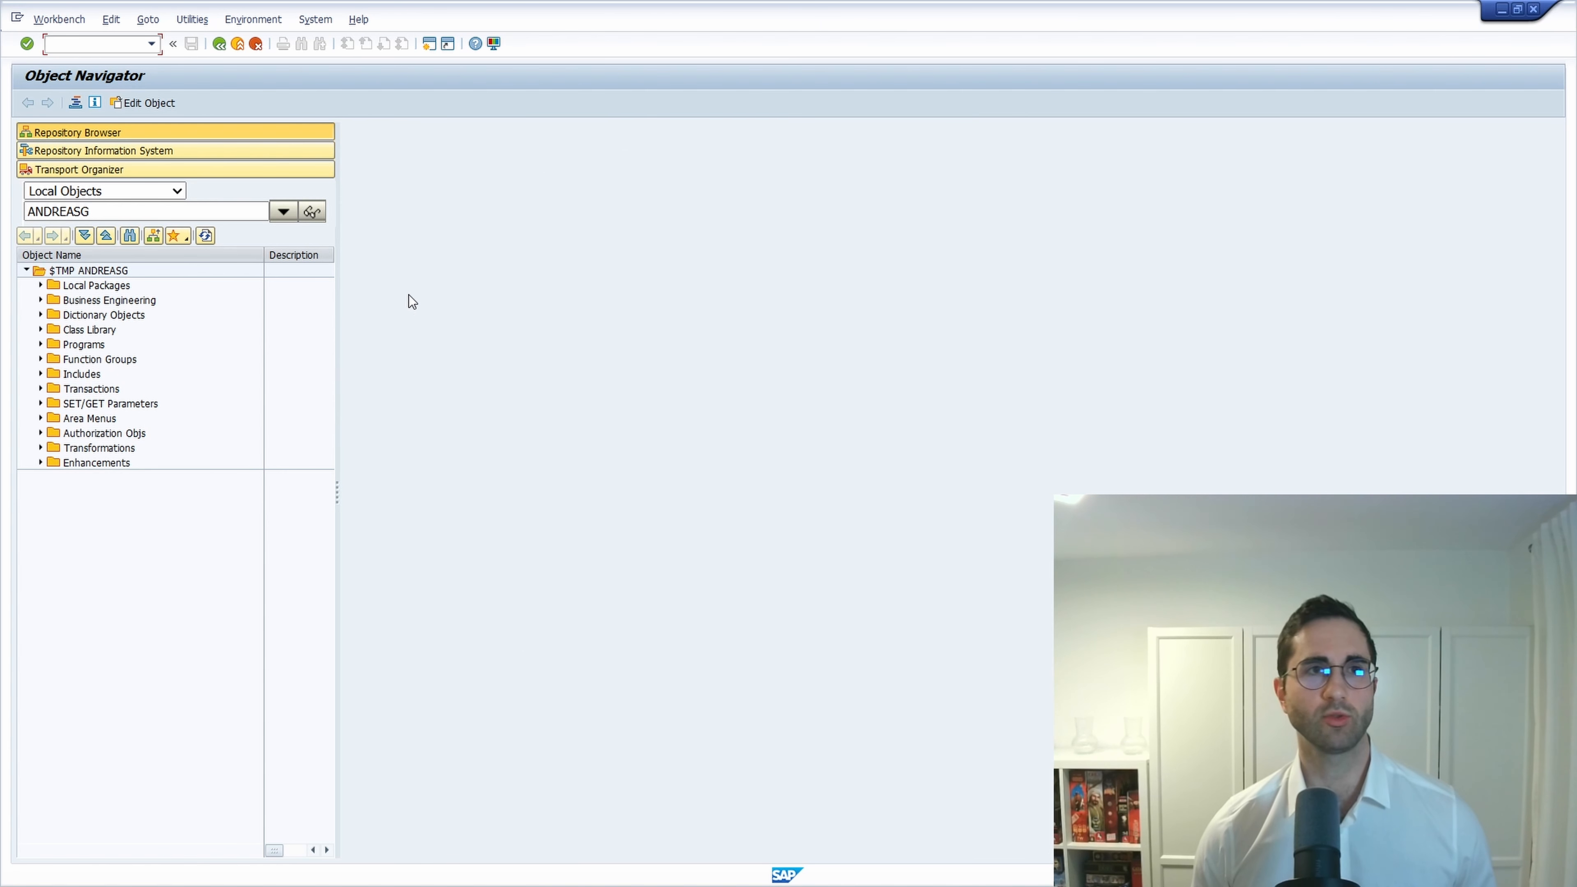
left_click(192, 19)
left_click(214, 38)
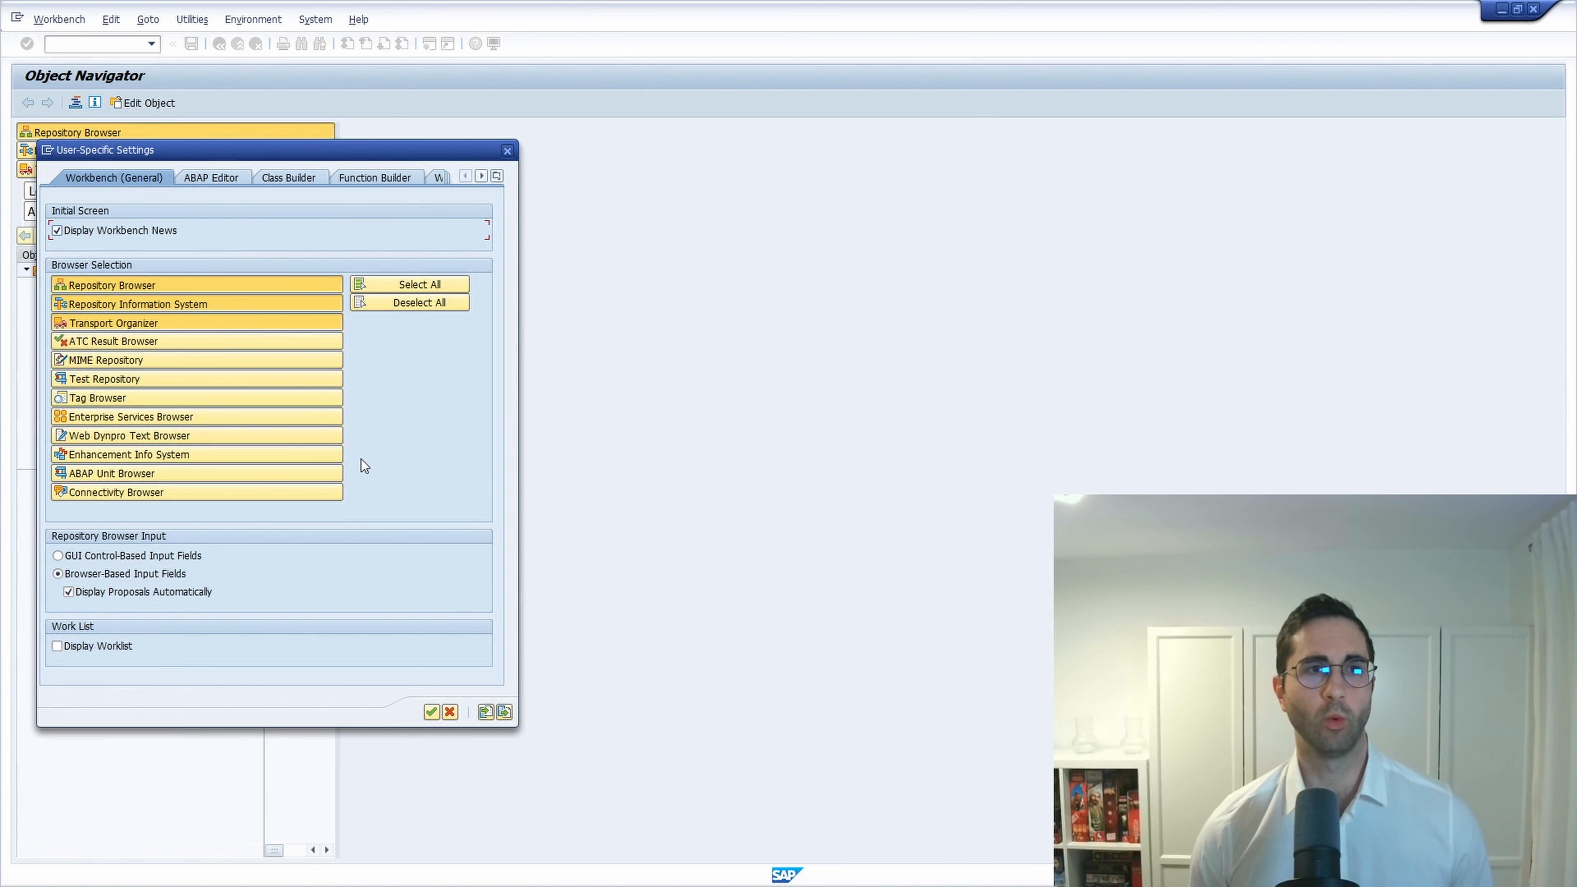
left_click(431, 712)
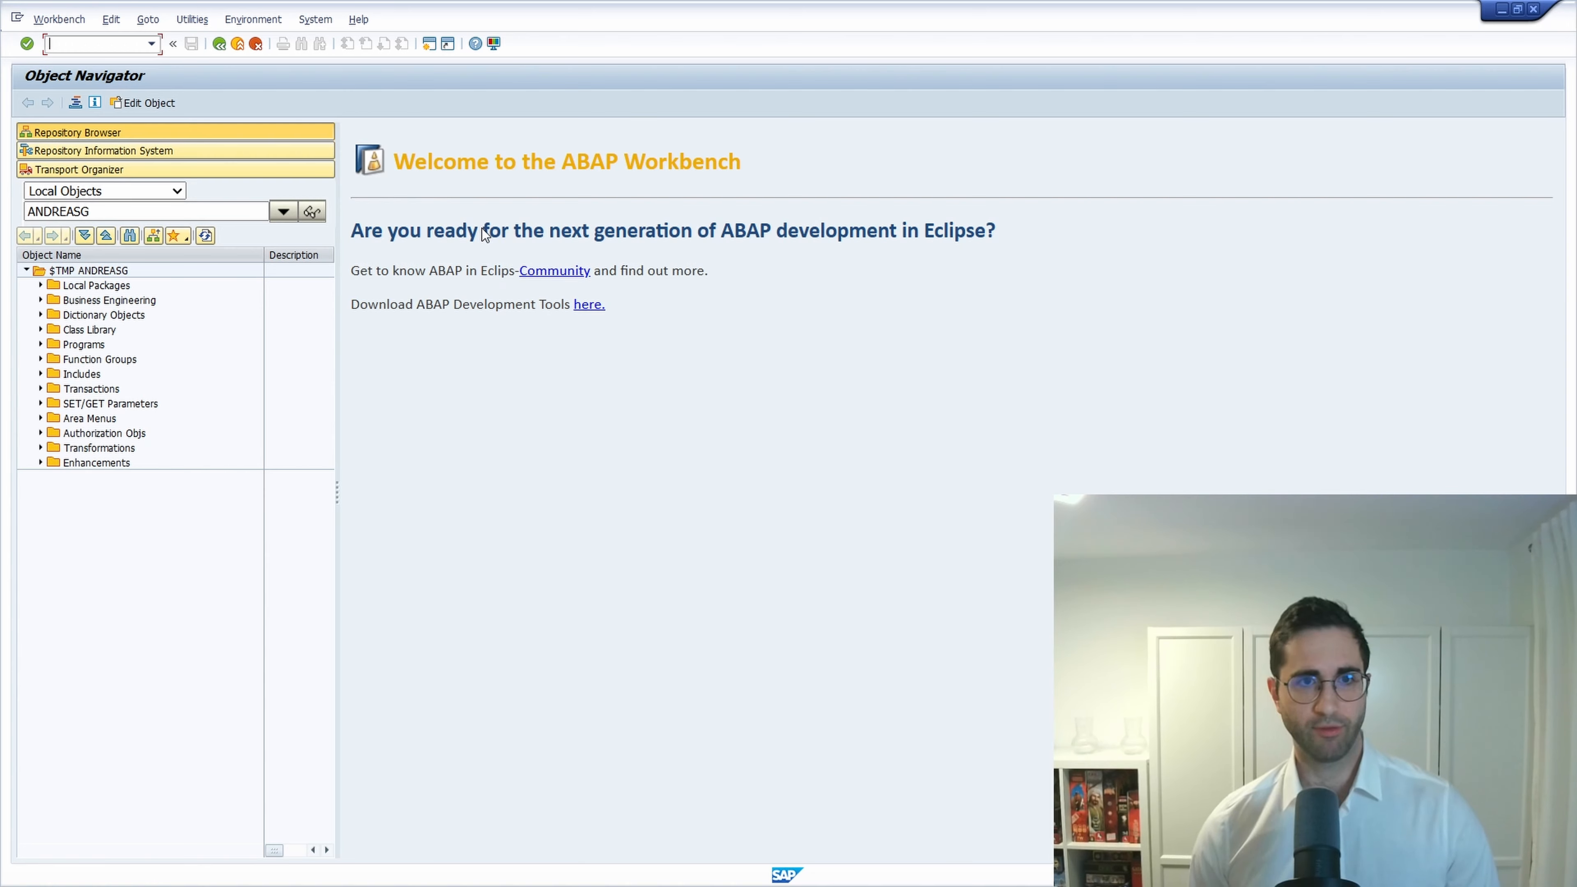
Run /ose24 in a new session and display class CL_WB_INITIAL in the Class Builder.
type("/ose24")
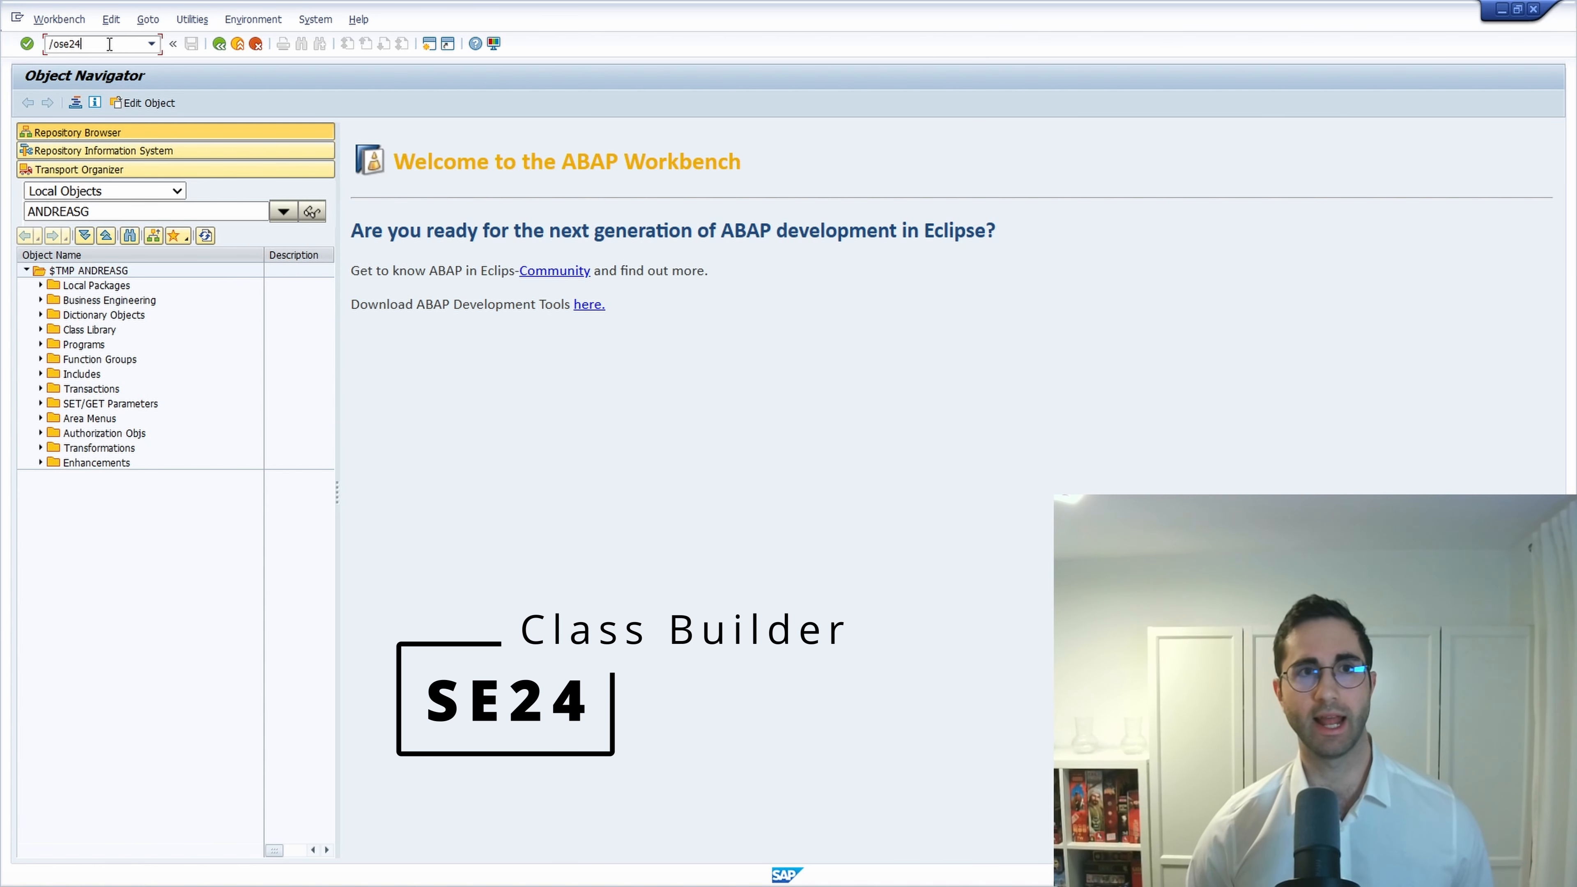
key("Return")
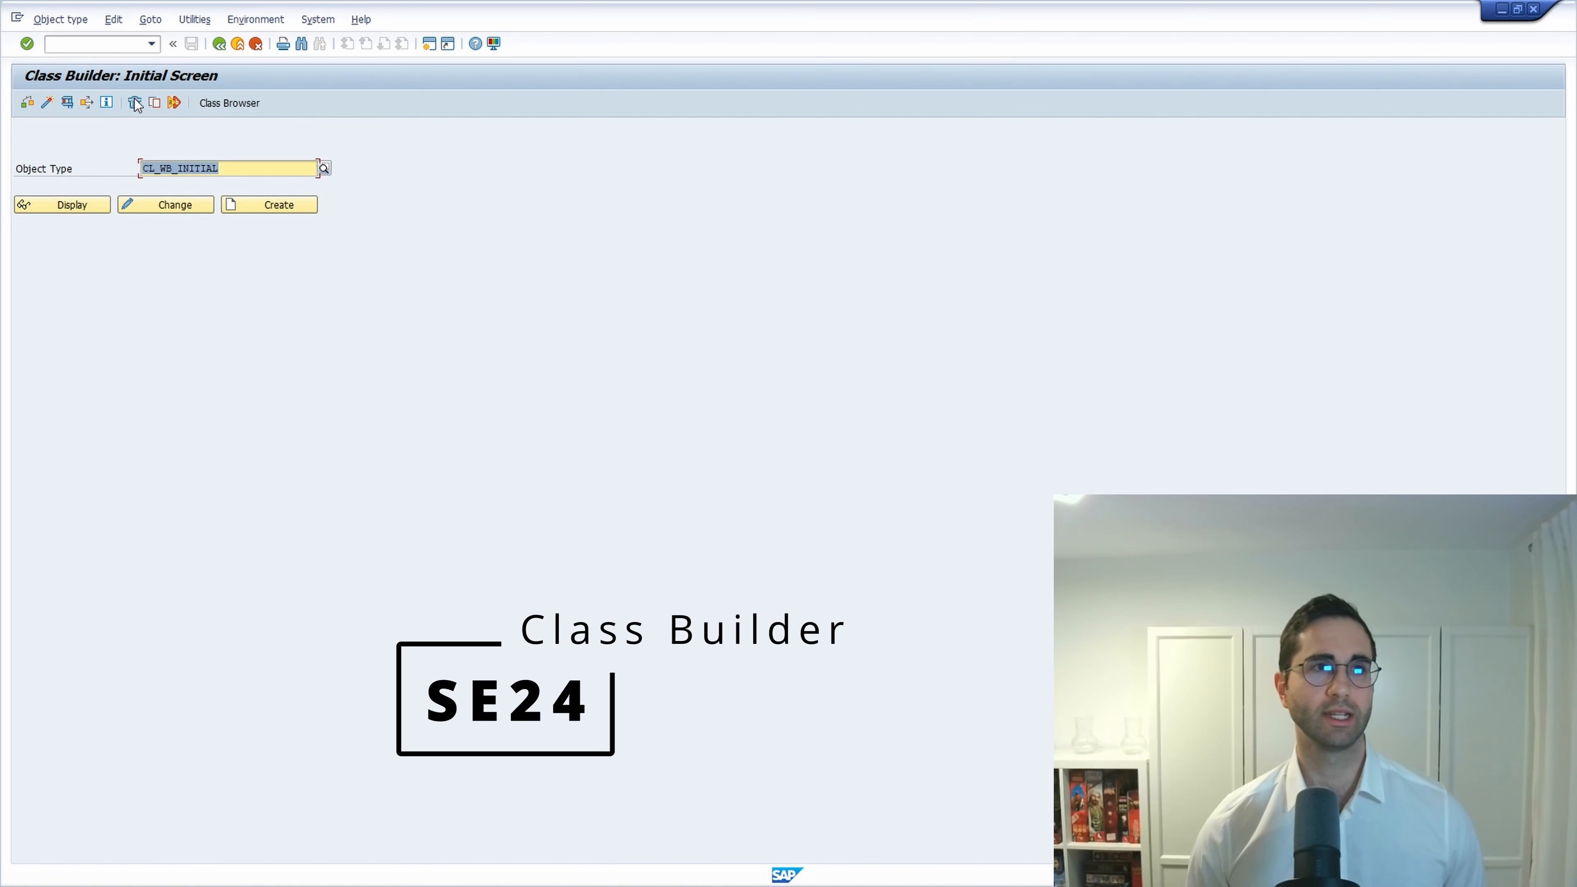
left_click(239, 174)
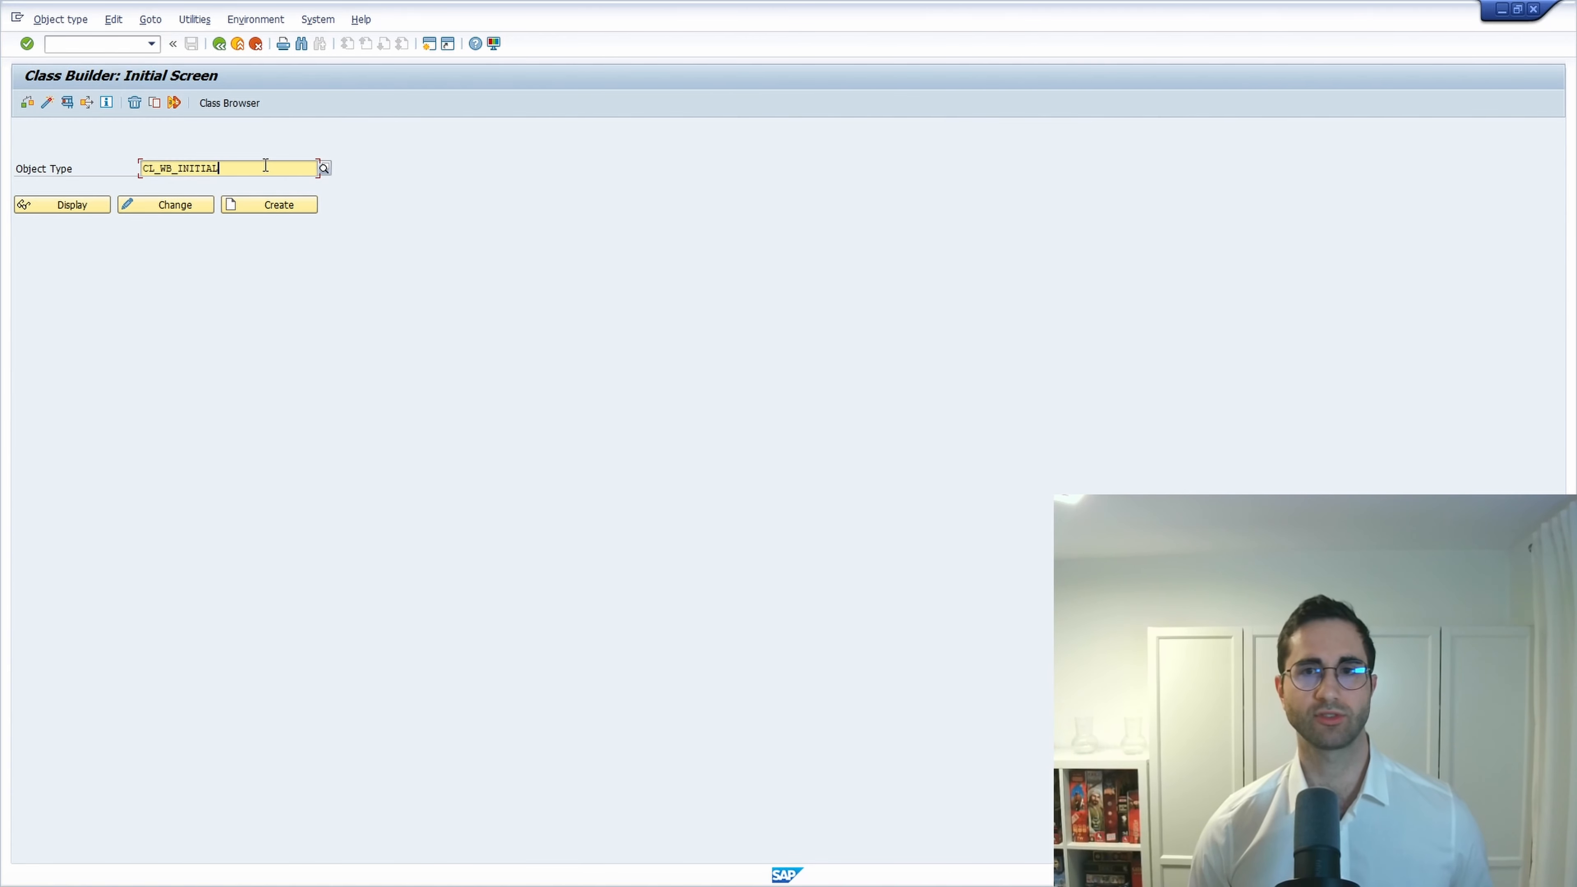
left_click(92, 207)
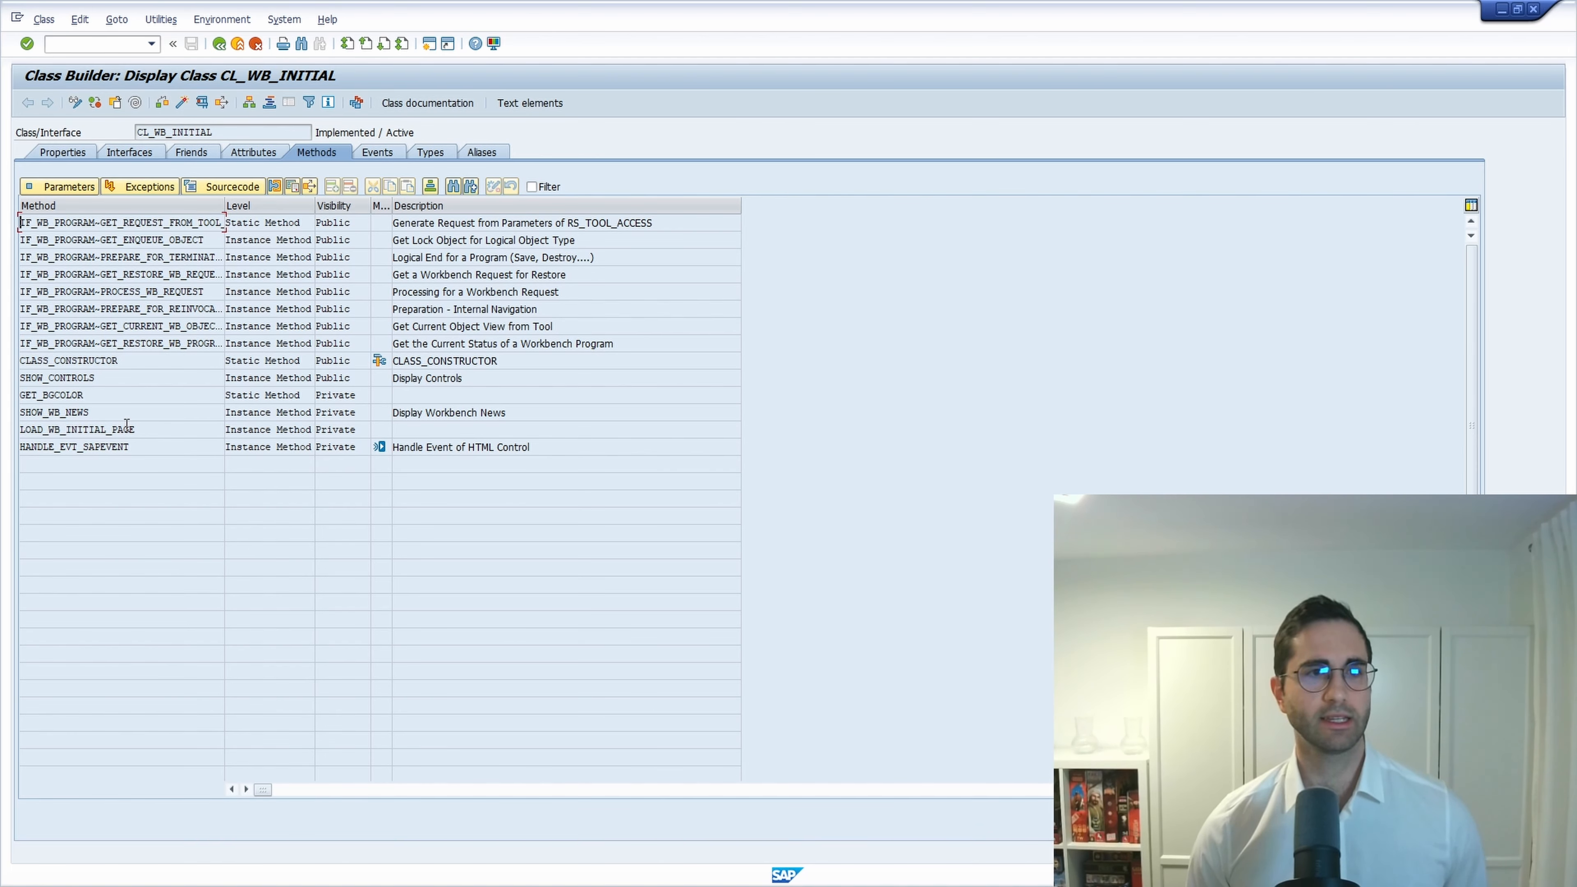
Open the source of method SHOW_WB_NEWS (Display Workbench News) from the methods list.
left_click_drag(94, 414, 2, 410)
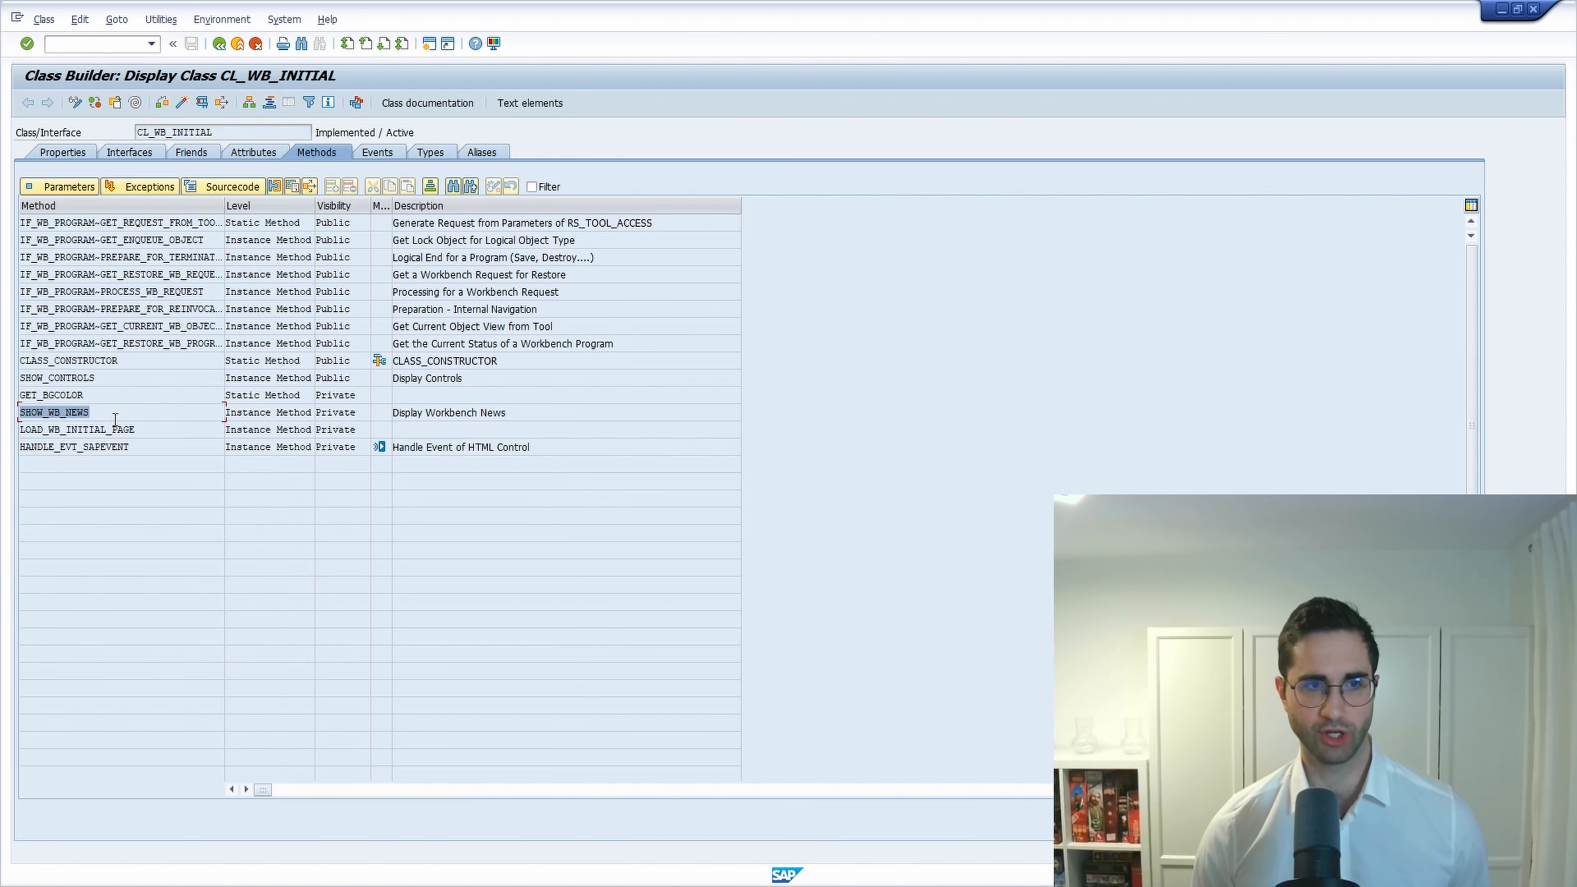
left_click_drag(533, 414, 357, 417)
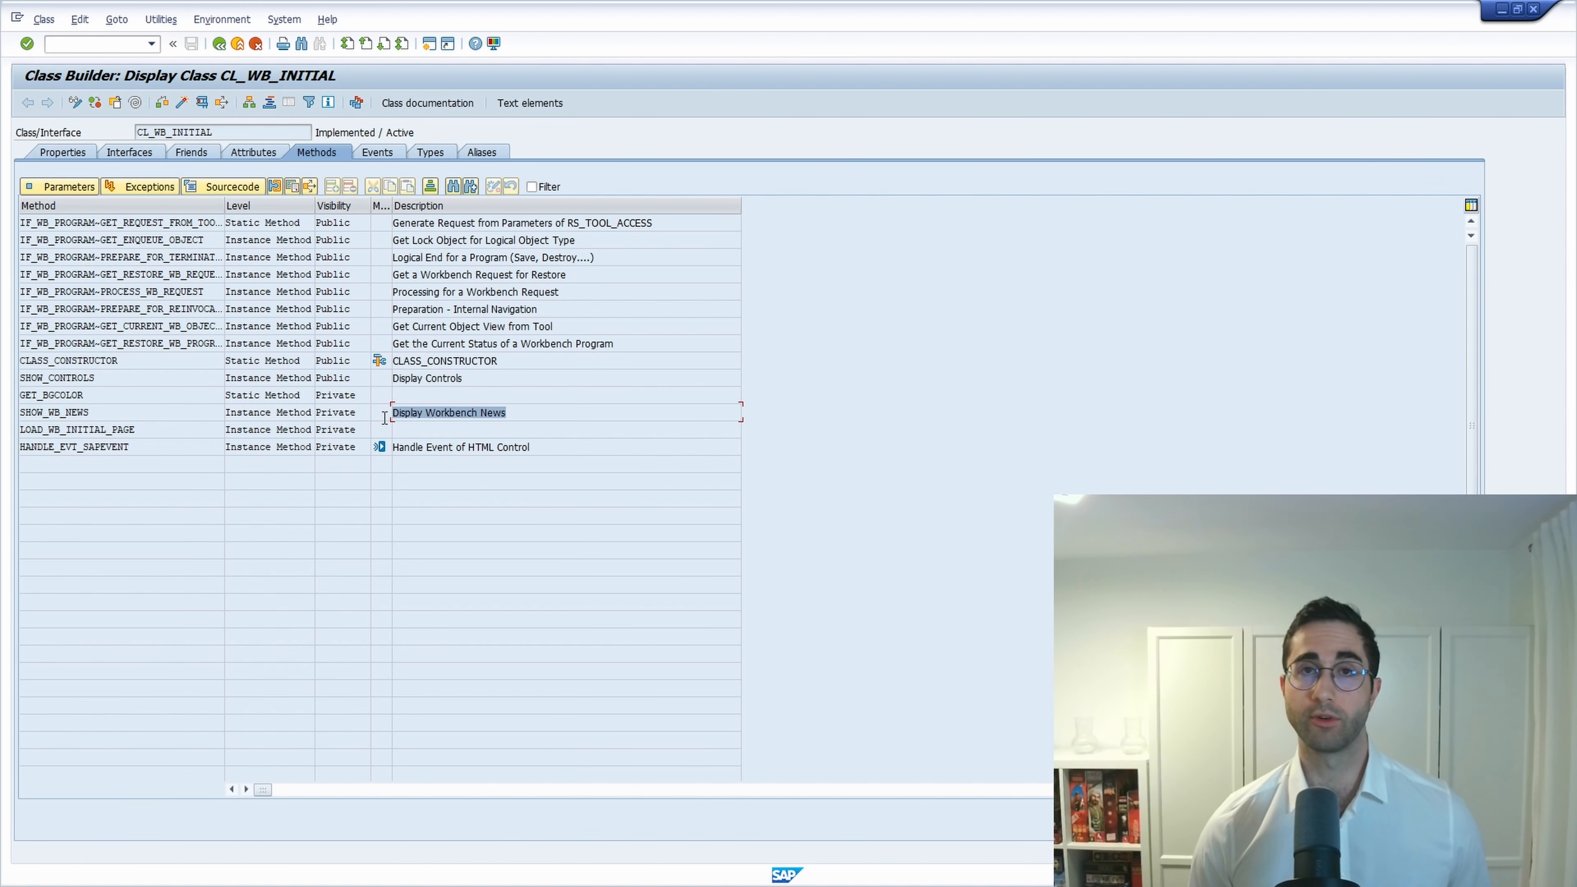
double_click(93, 415)
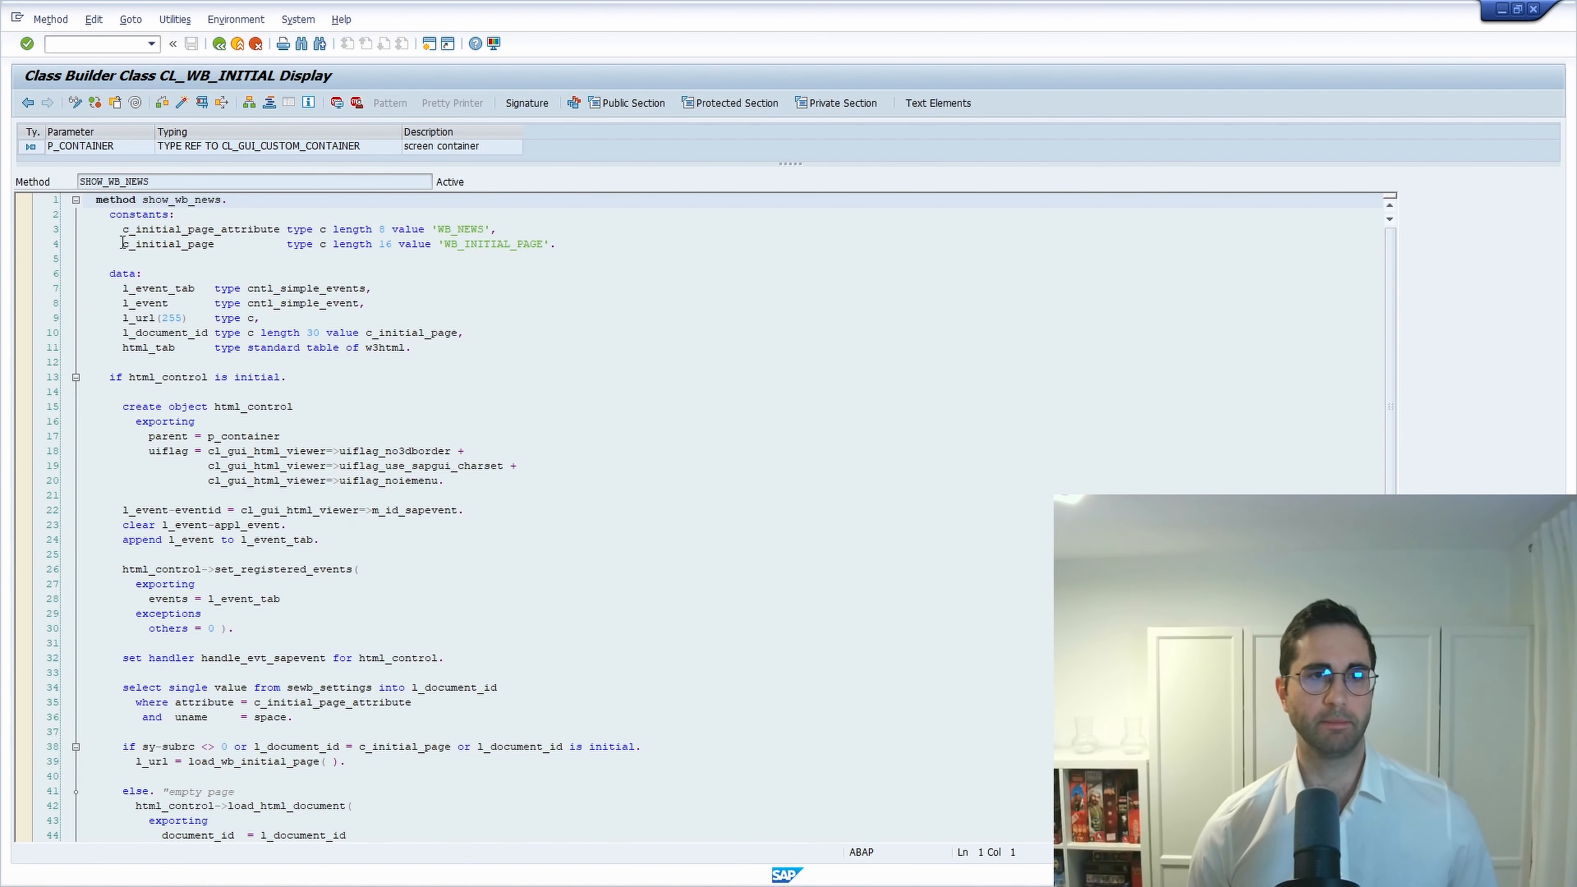
Highlight the SELECT reading sewb_settings and the load_wb_initial_page call on line 39.
scroll(206, 460, "down", 4)
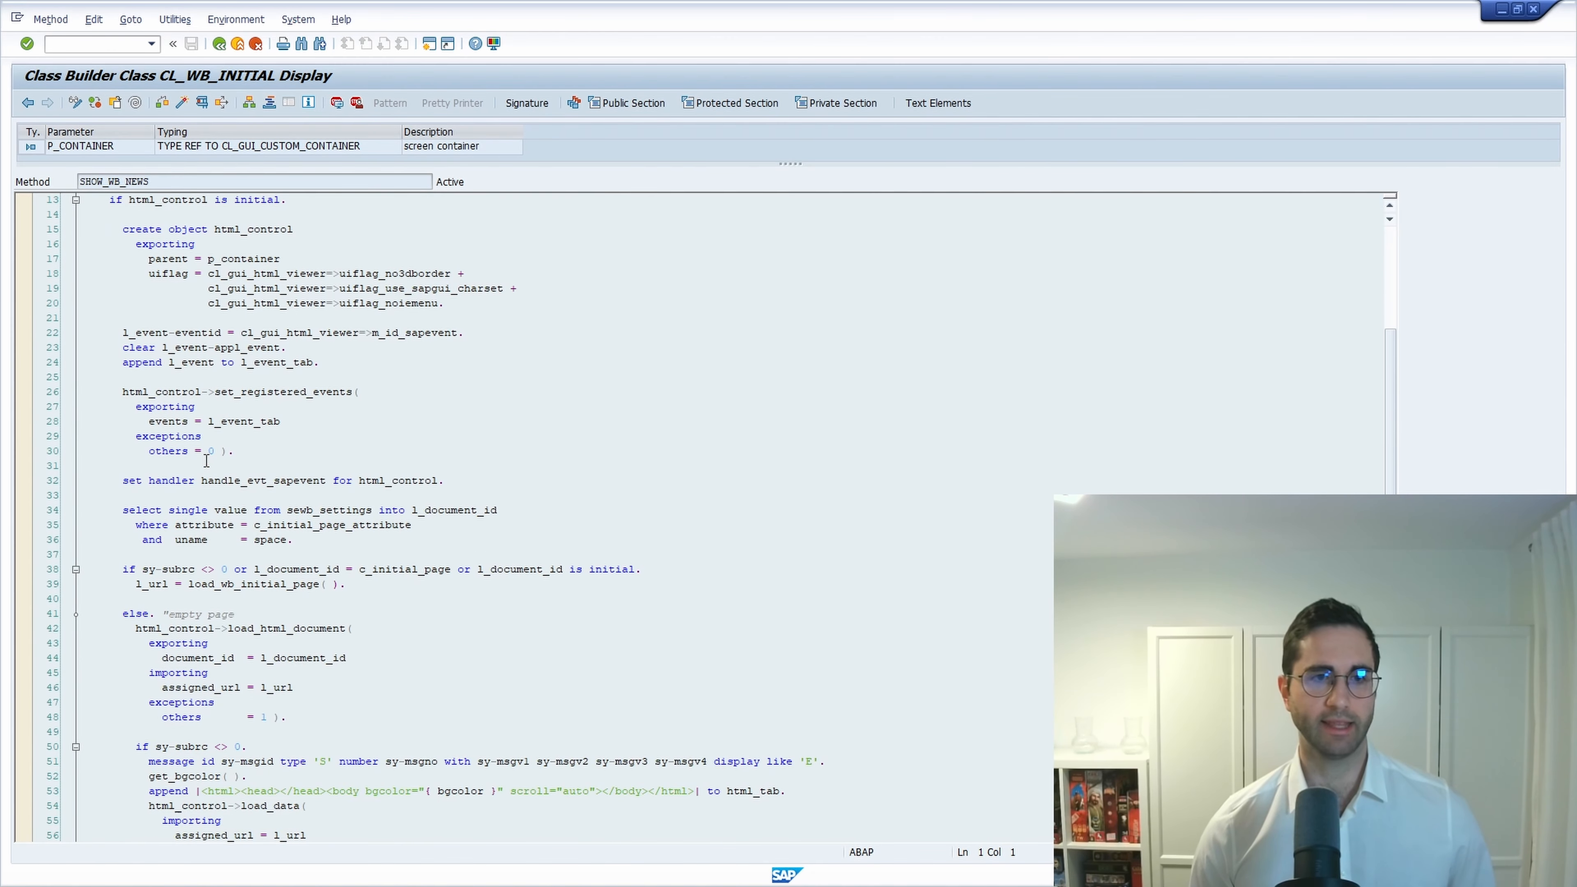
scroll(206, 461, "down", 1)
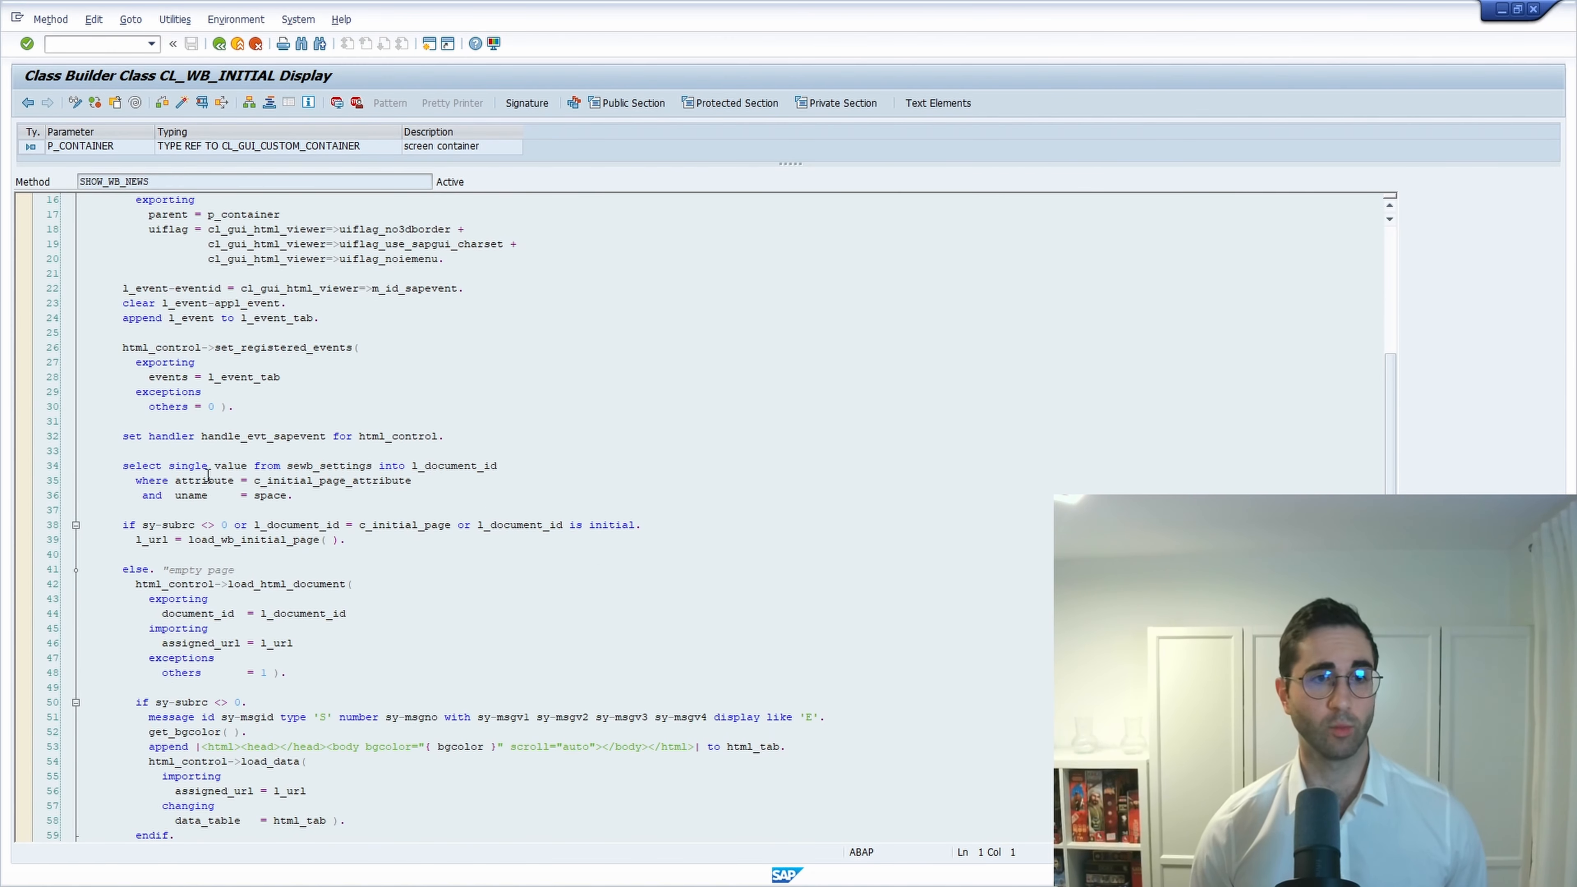
left_click_drag(294, 499, 84, 466)
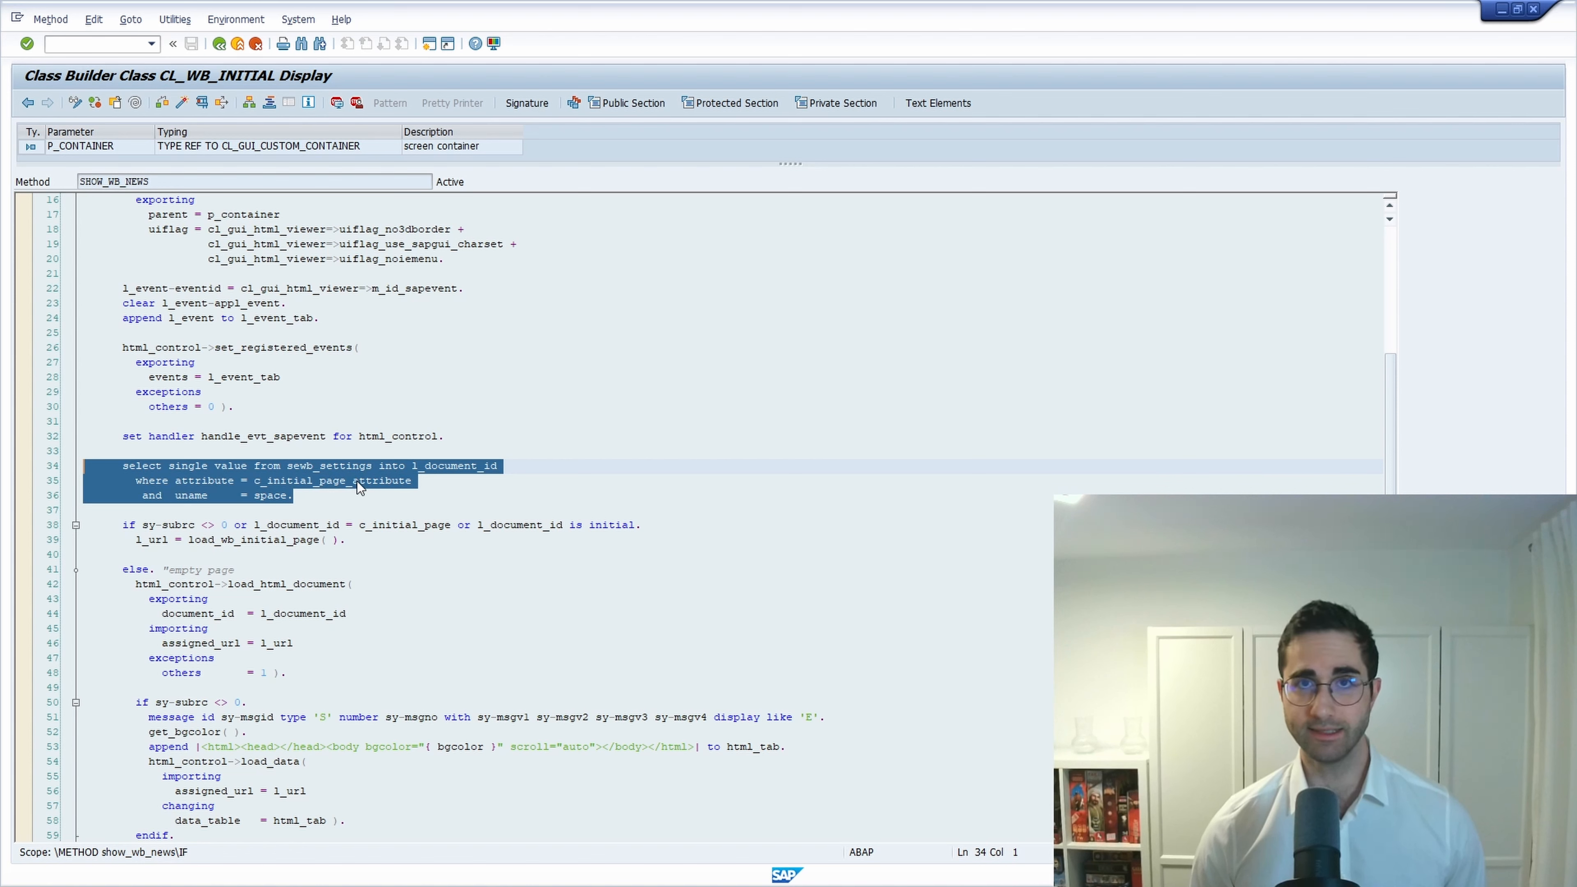
double_click(329, 465)
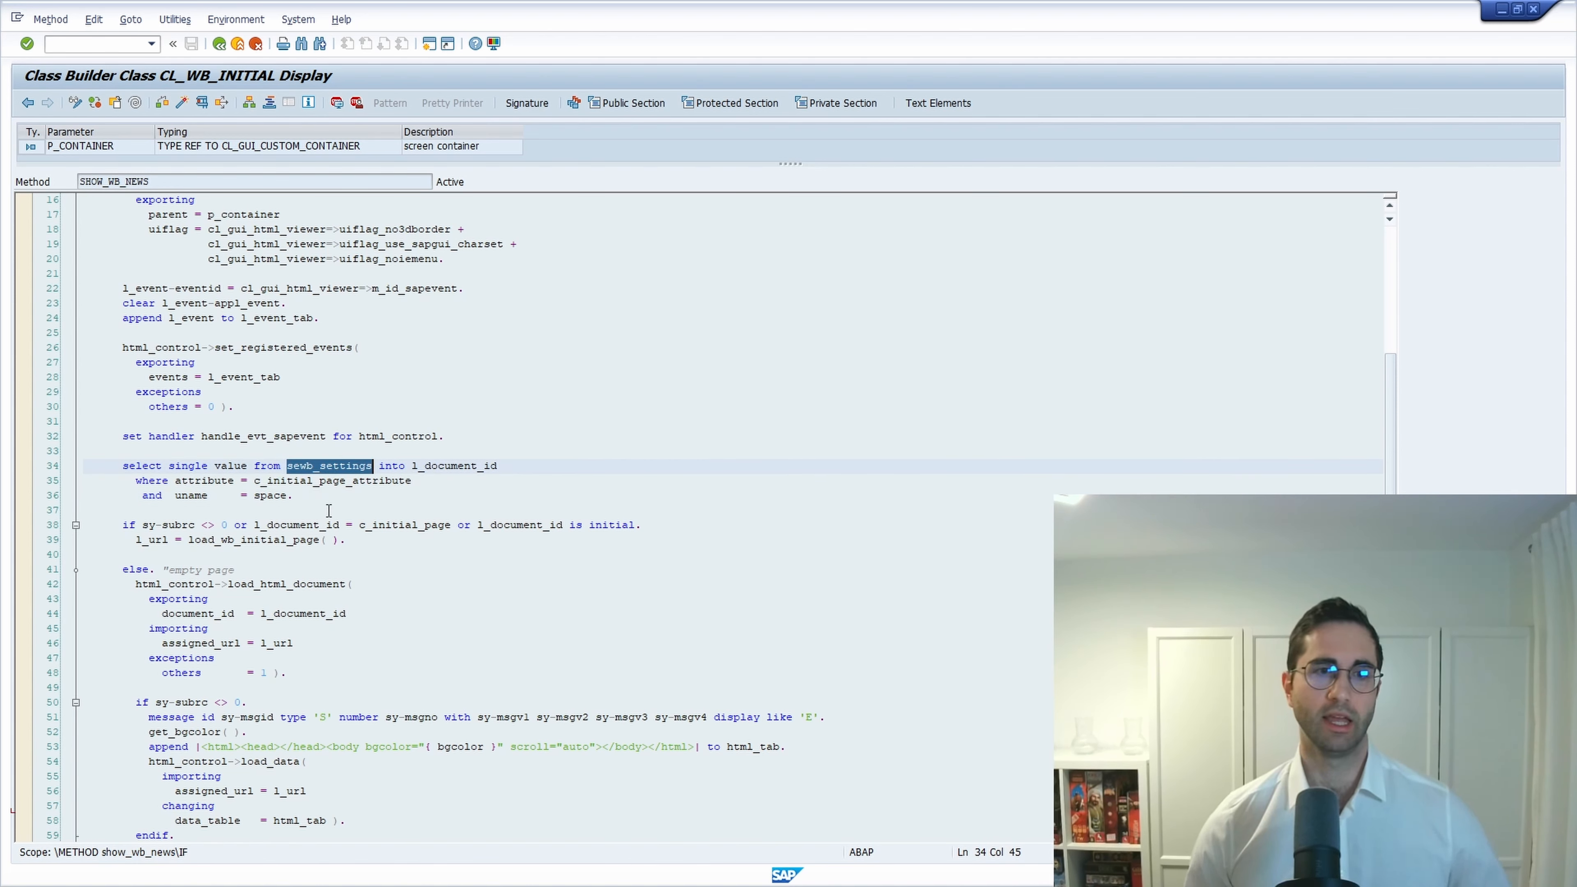
left_click(237, 541)
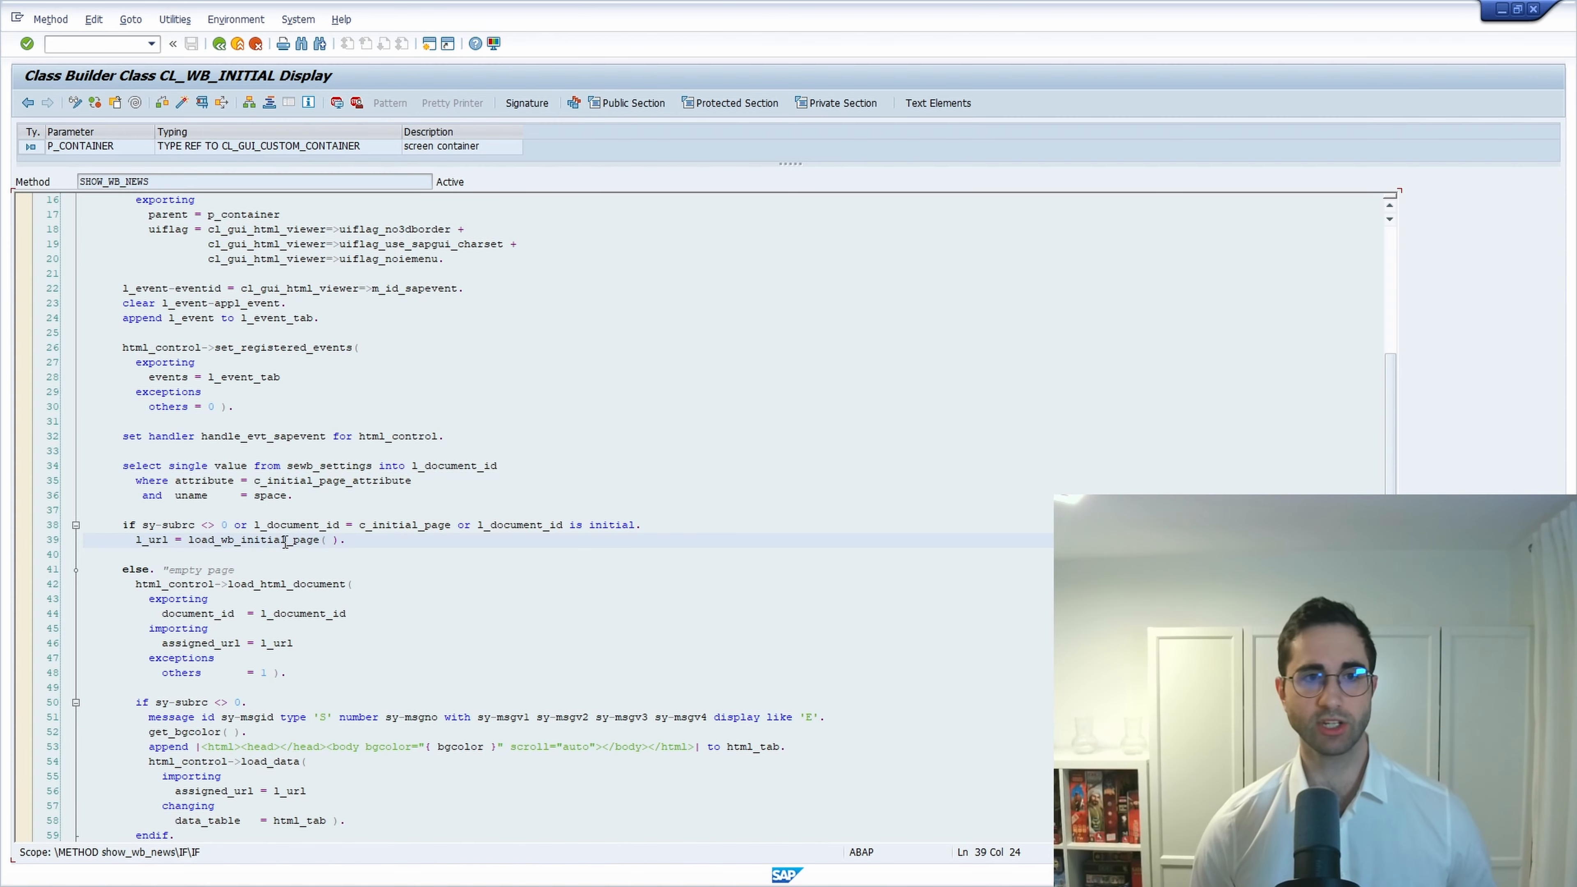
double_click(249, 539)
scroll(289, 446, "down", 19)
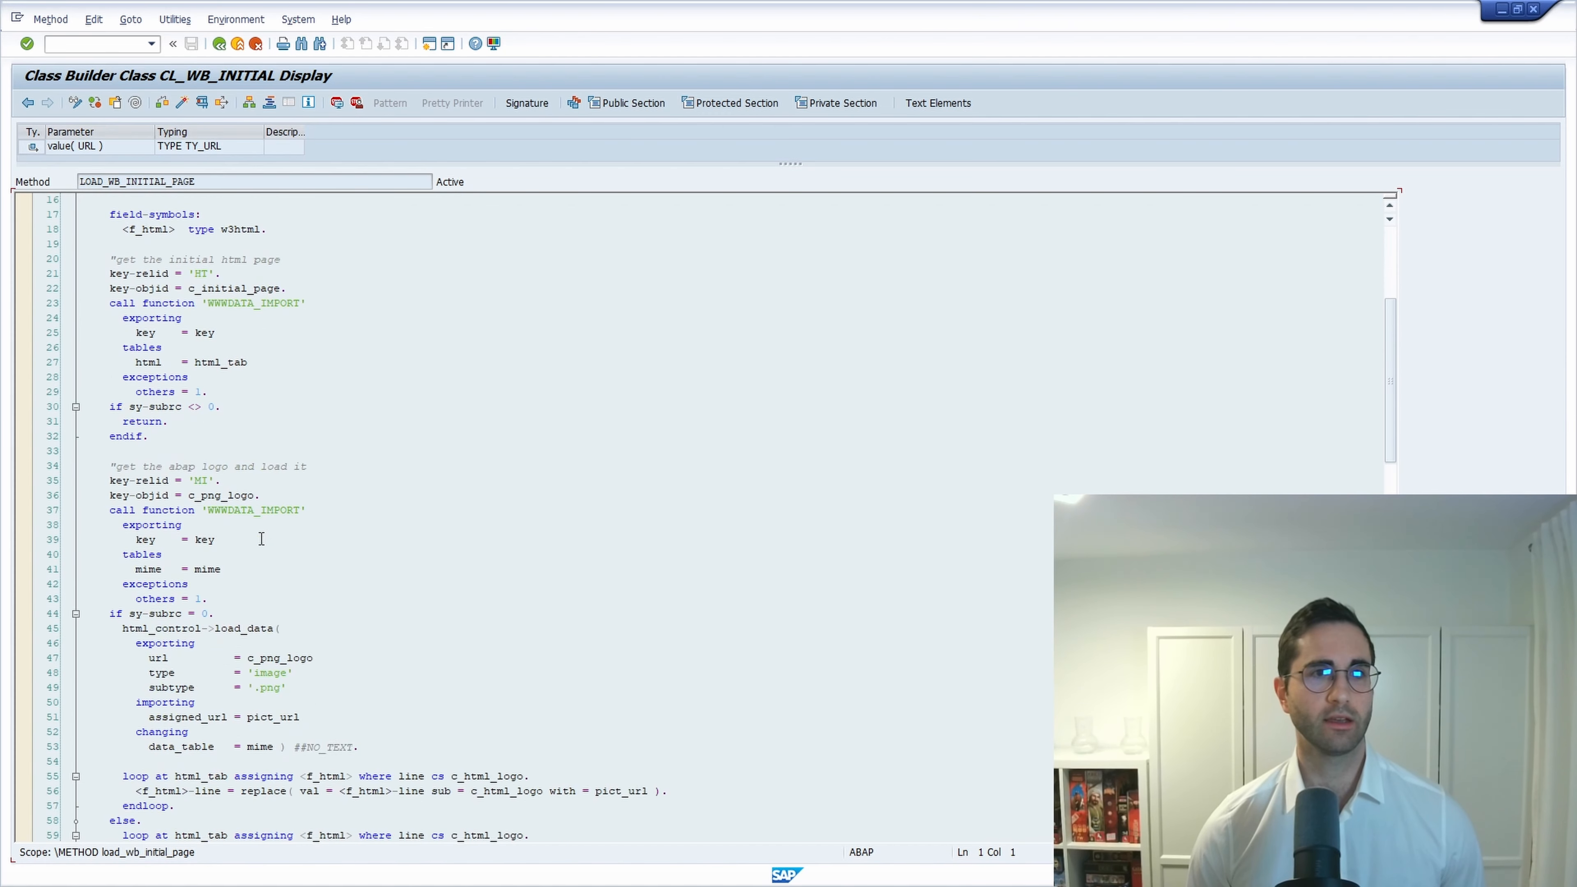
scroll(371, 744, "down", 6)
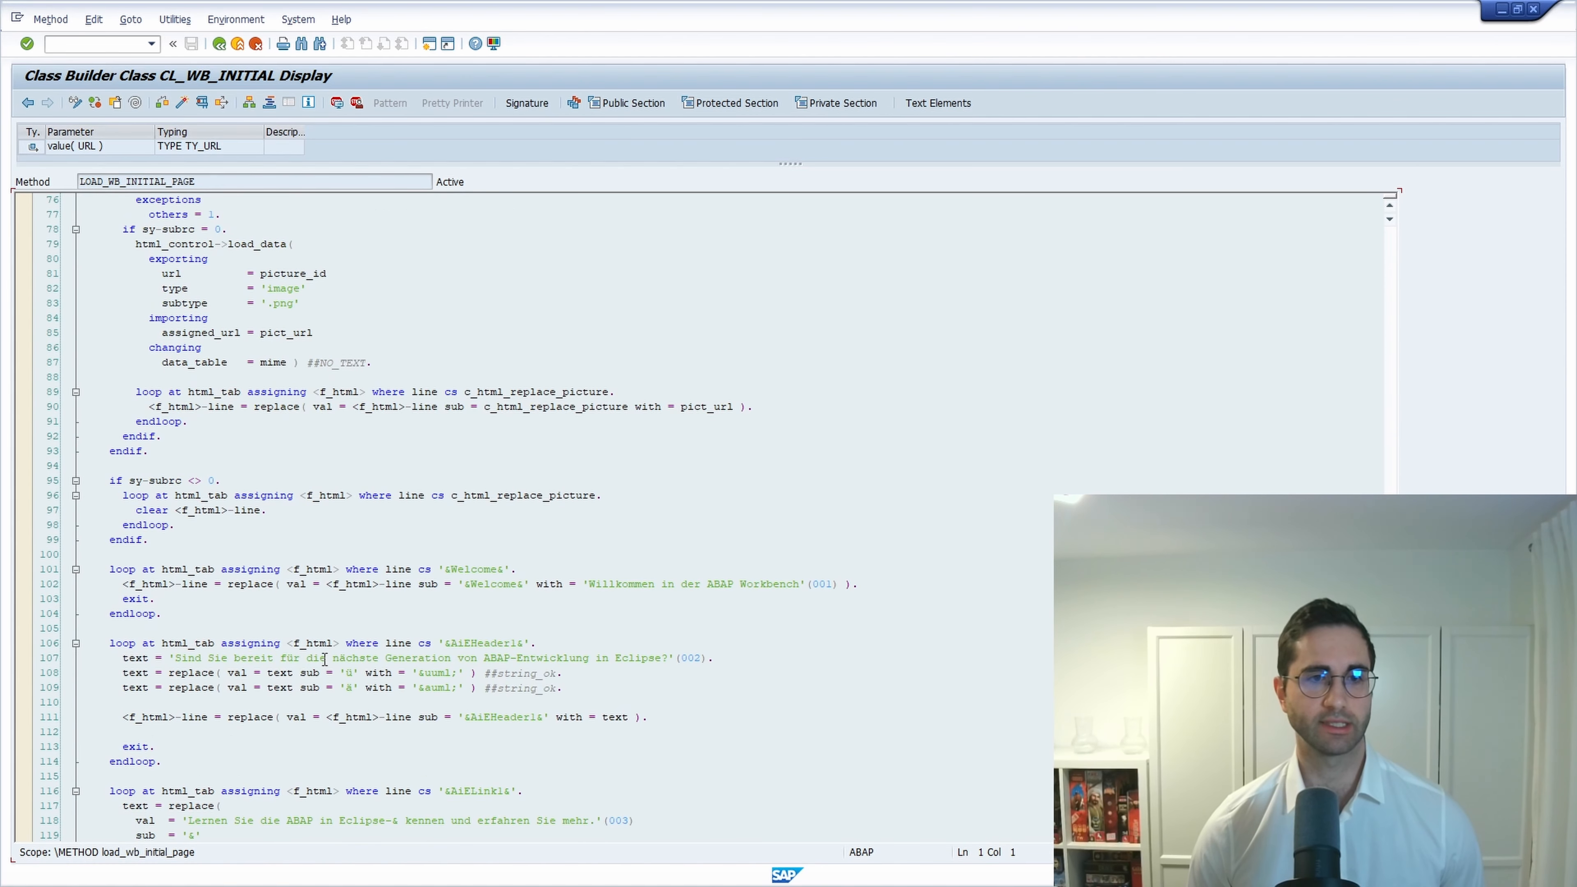
scroll(490, 681, "down", 11)
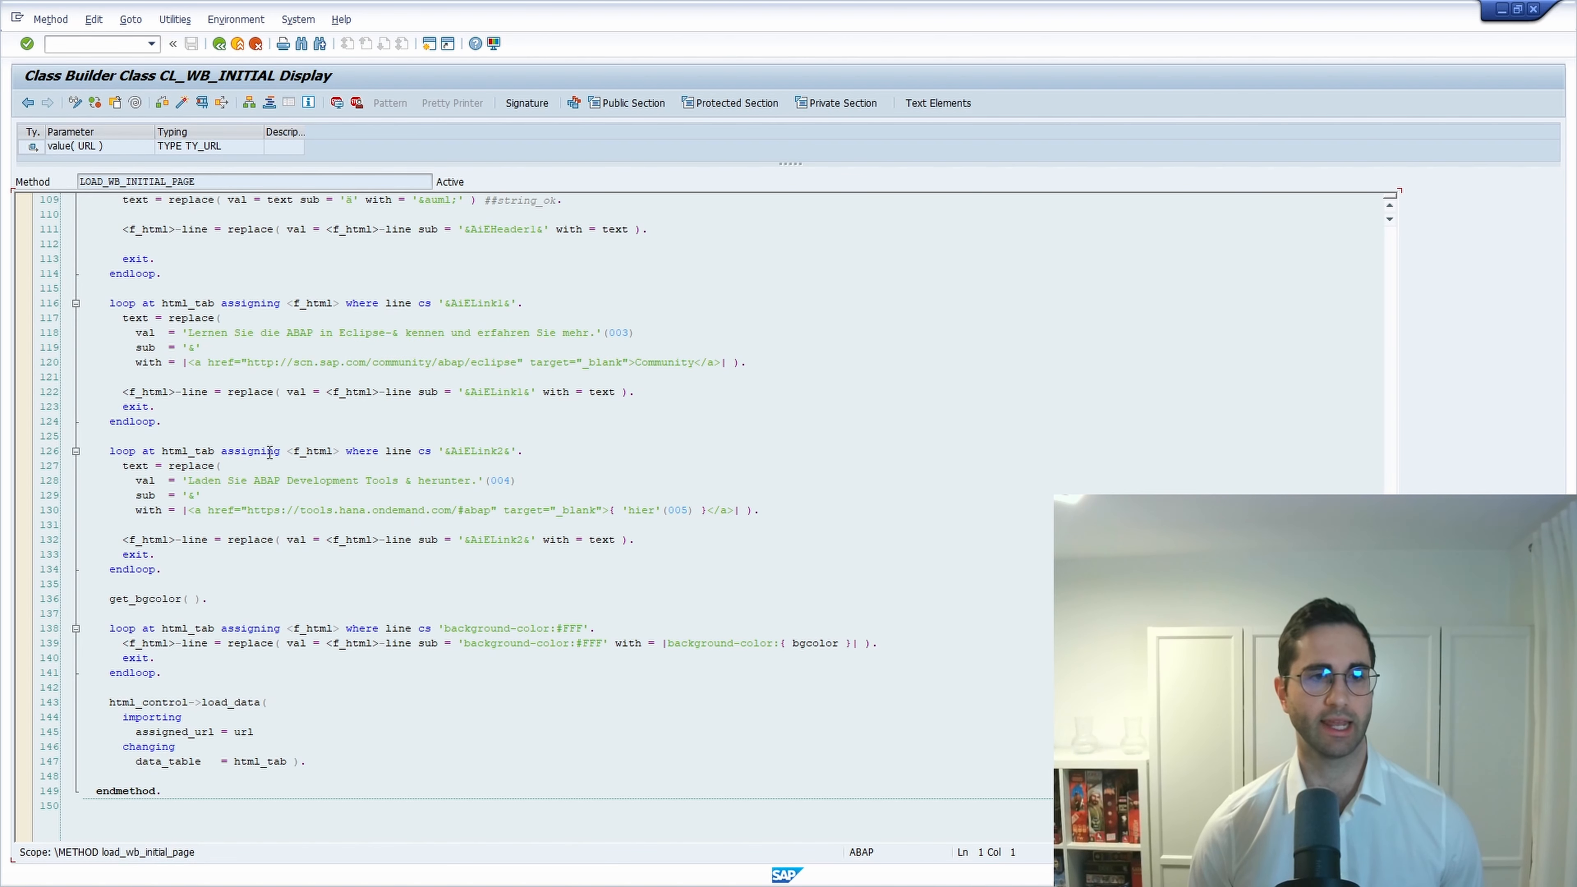
key("F3")
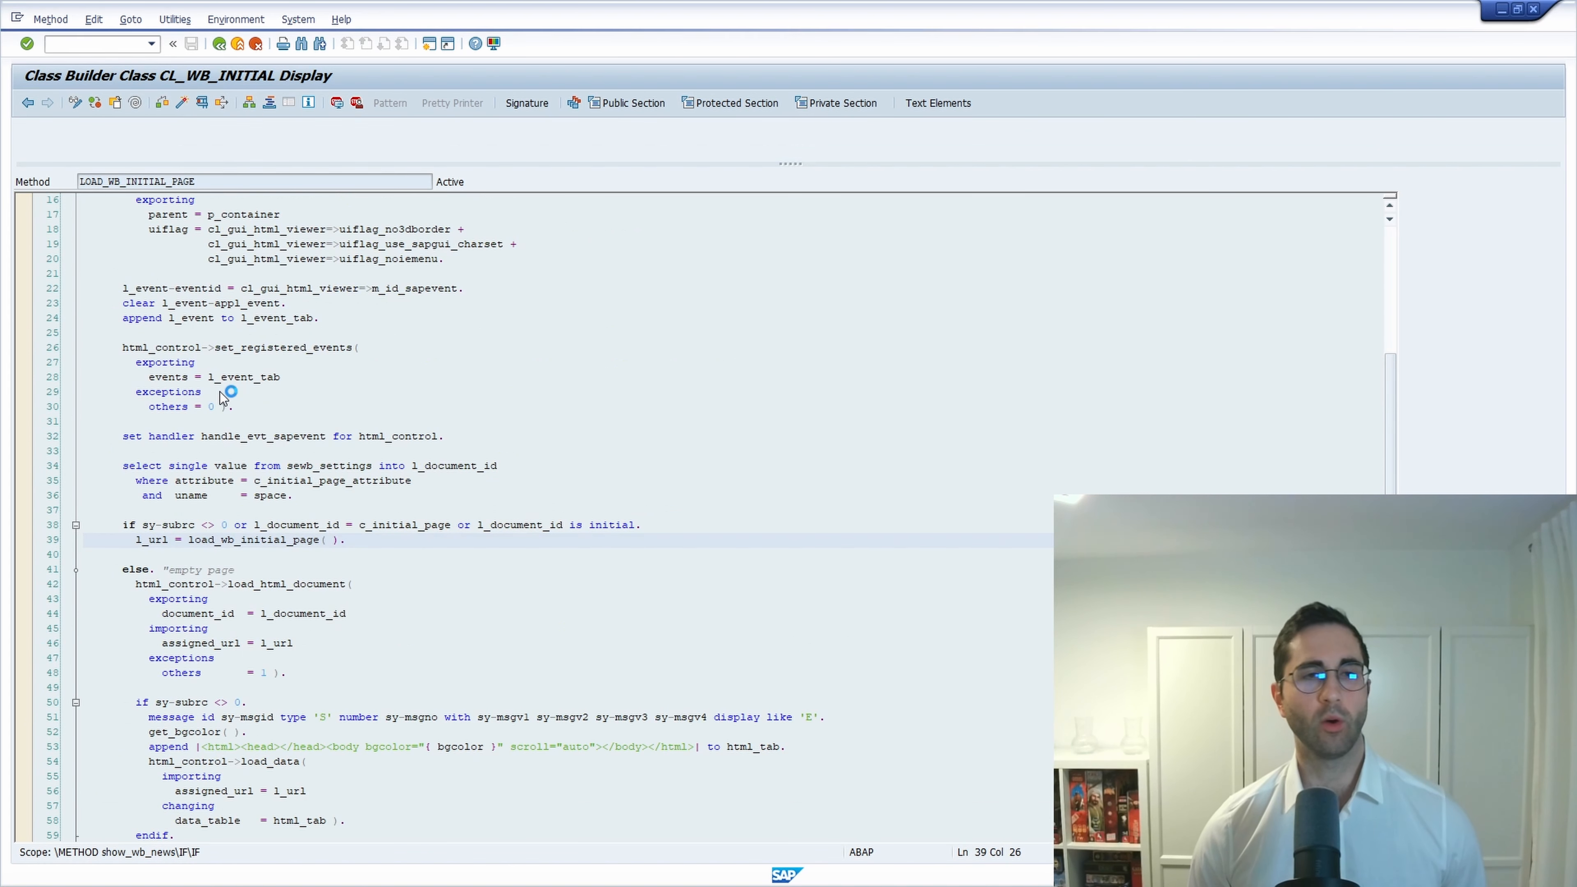
left_click_drag(344, 497, 31, 475)
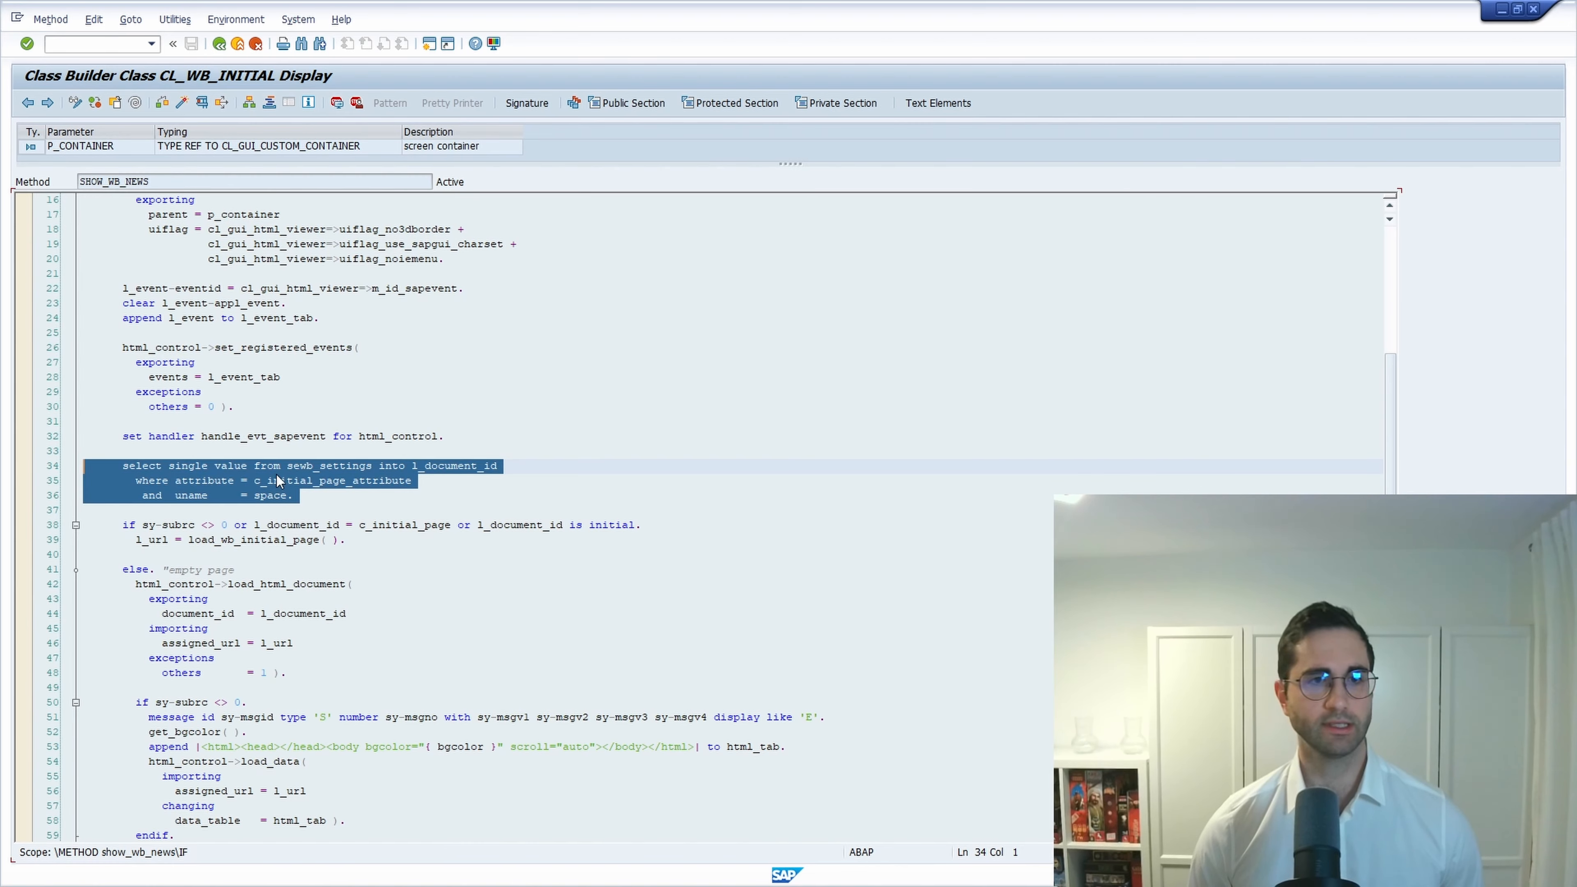
left_click(293, 467)
double_click(316, 467)
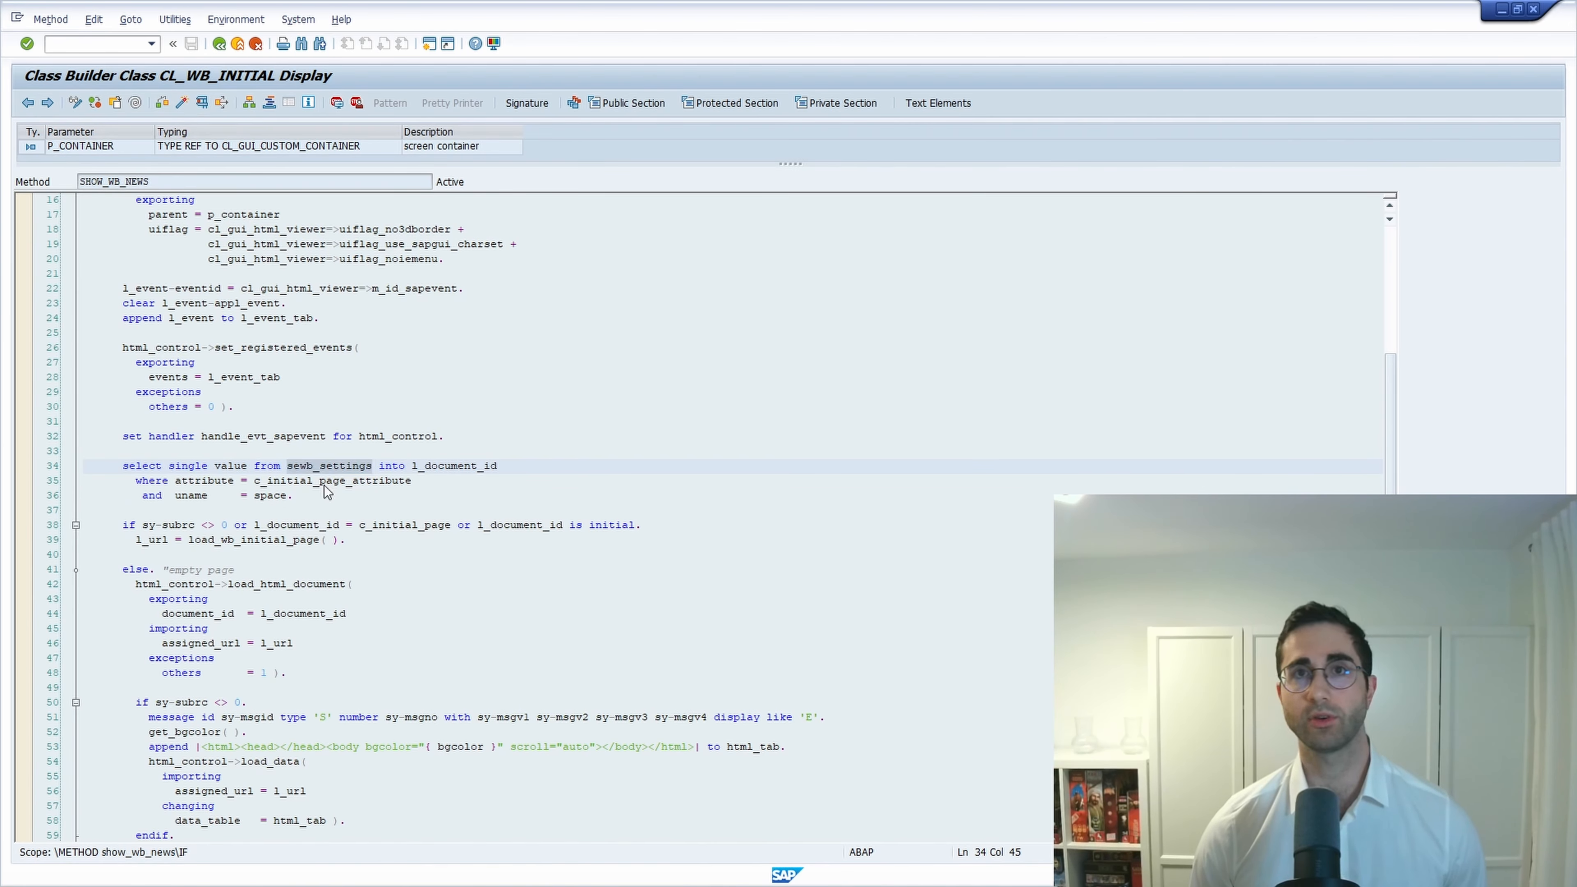
left_click(316, 497)
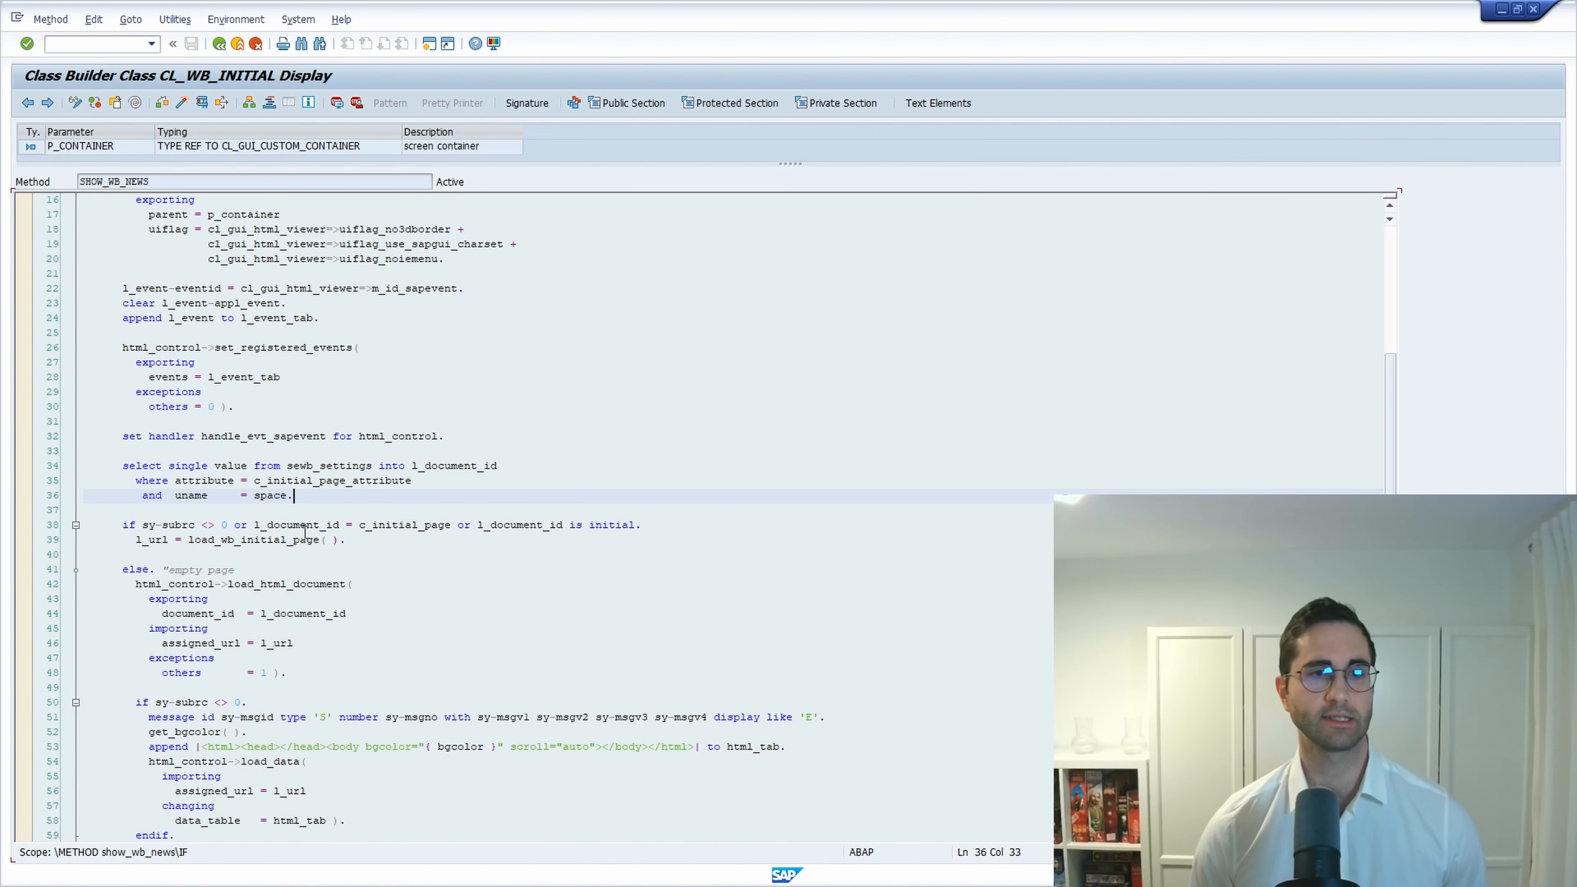
left_click(144, 586)
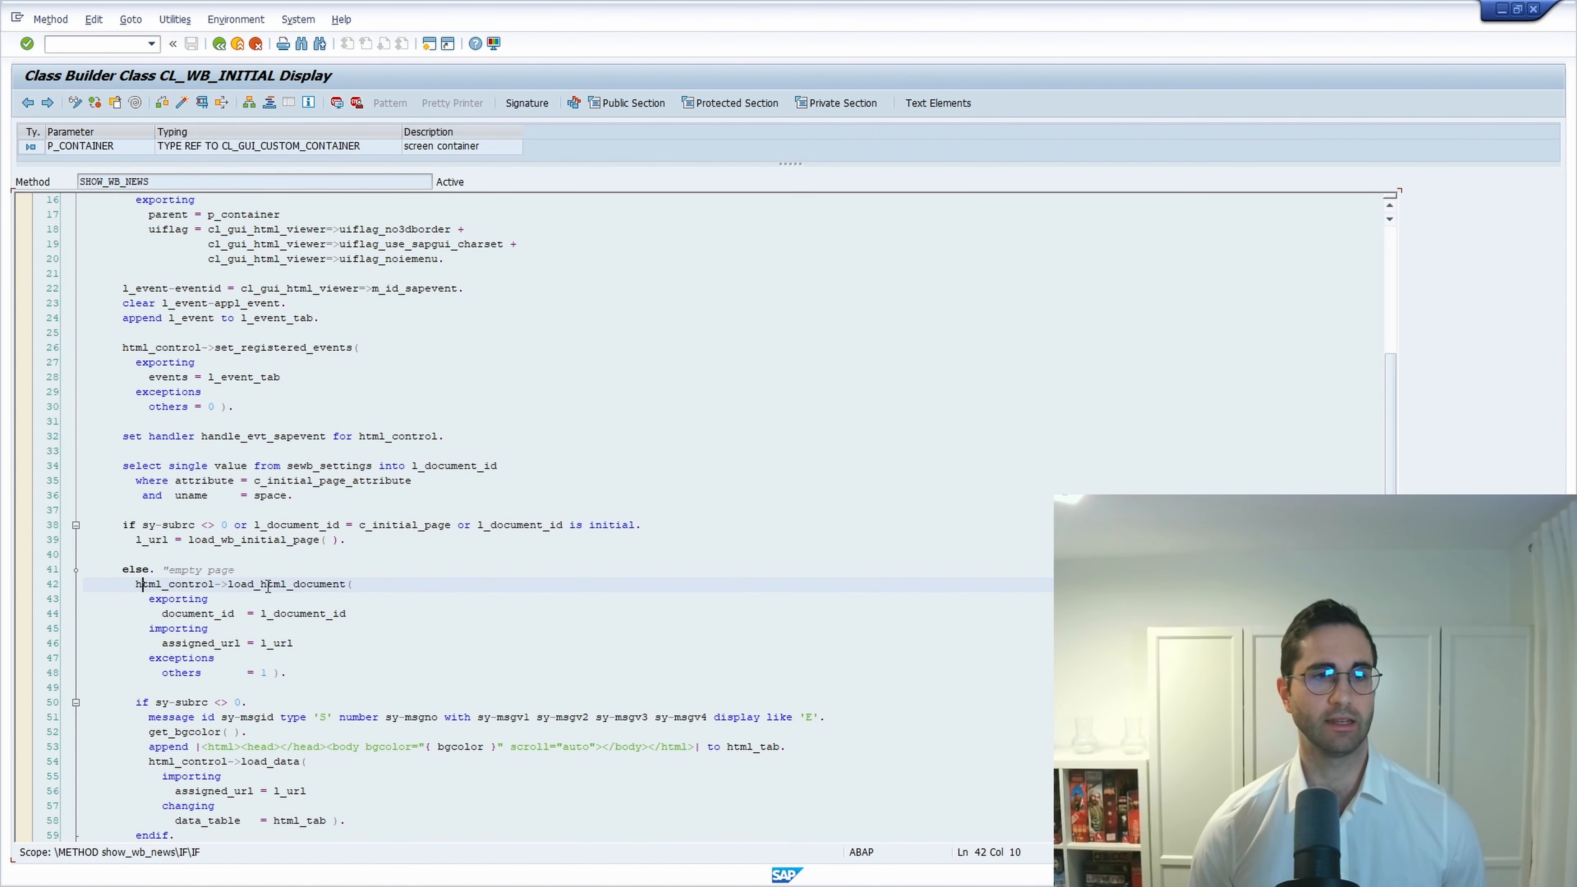
left_click(260, 539)
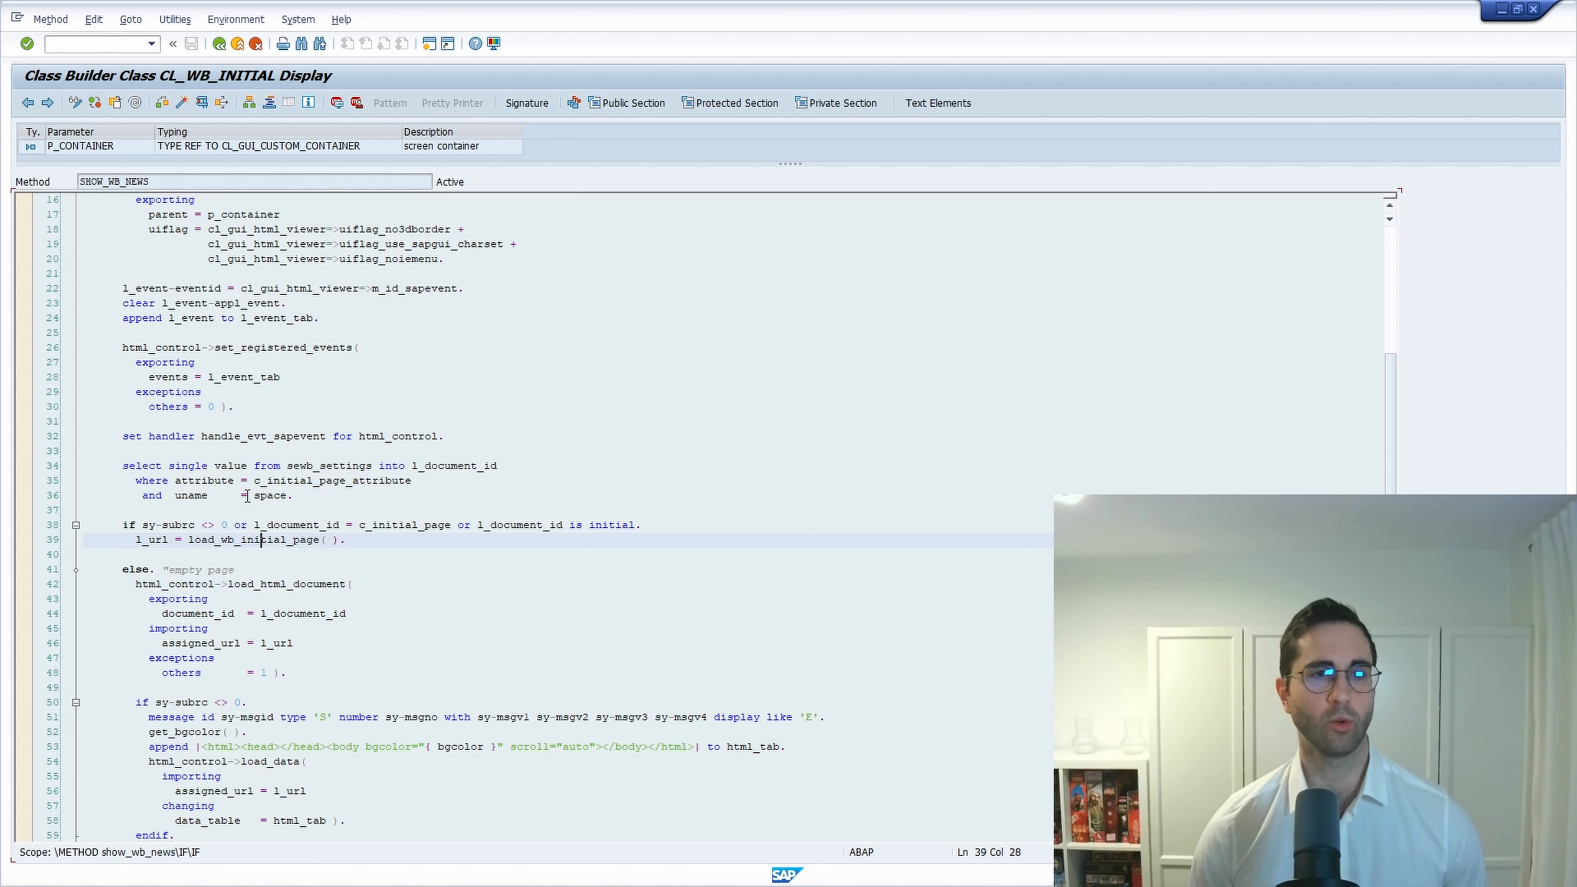
left_click_drag(315, 497, 84, 463)
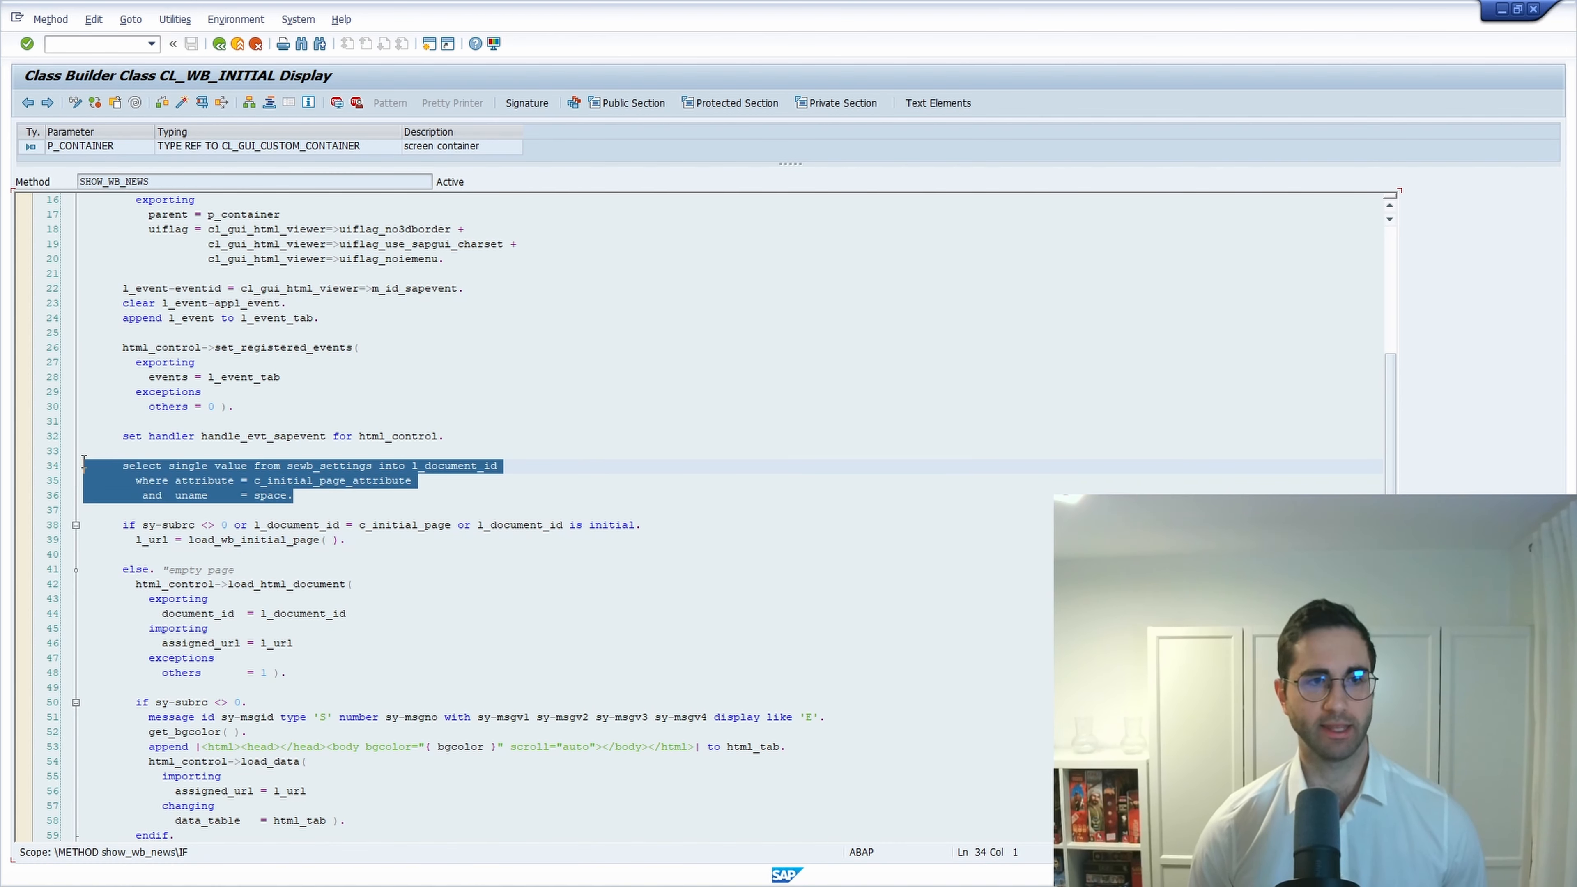
left_click(308, 498)
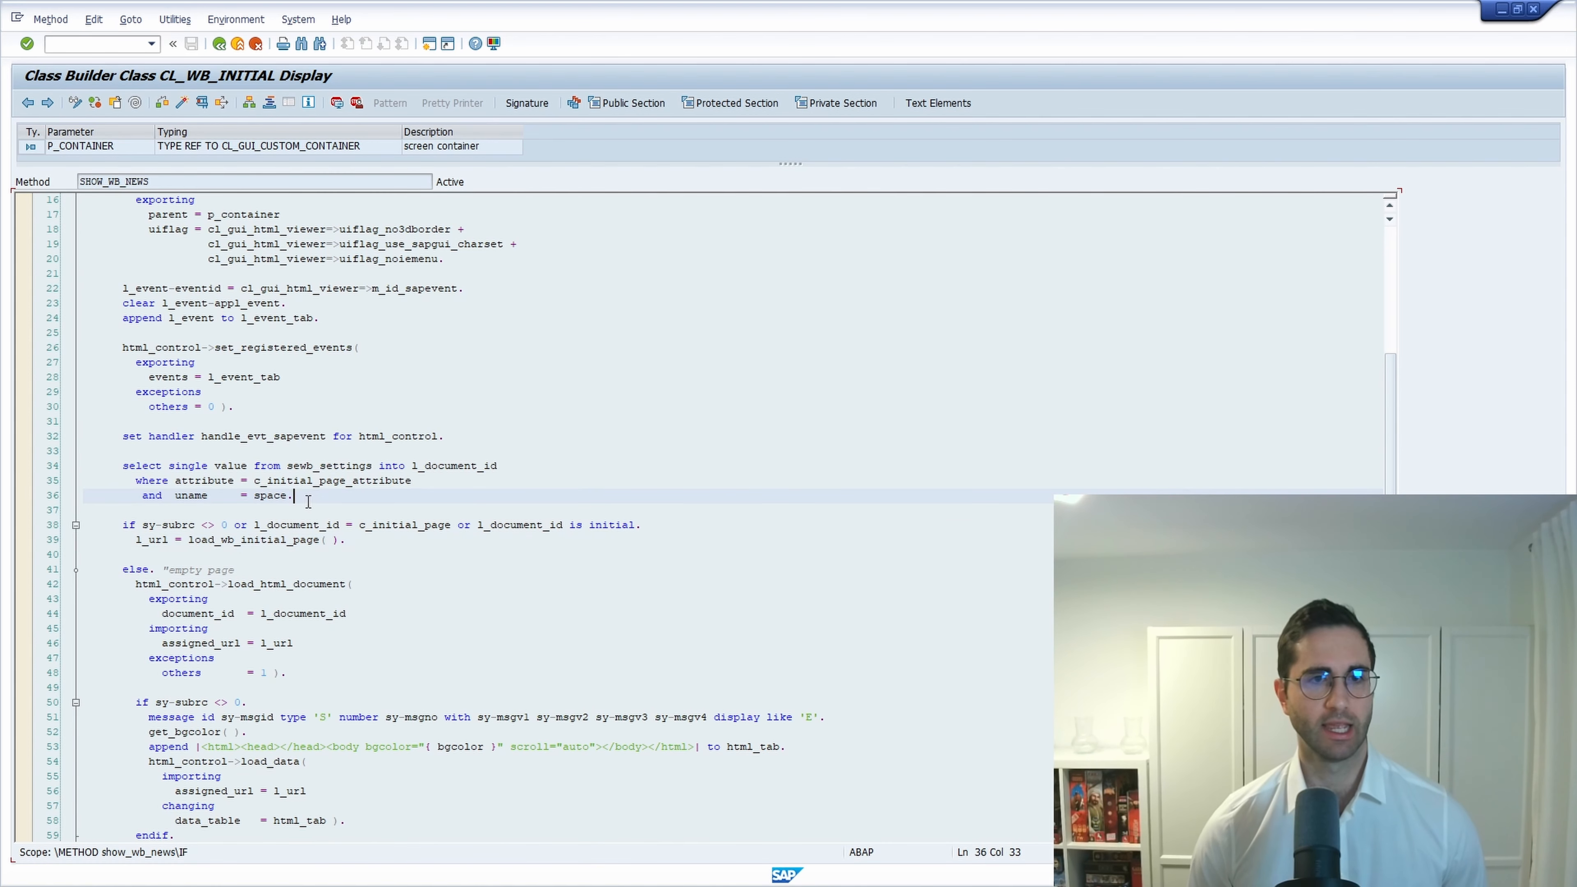
left_click(234, 585)
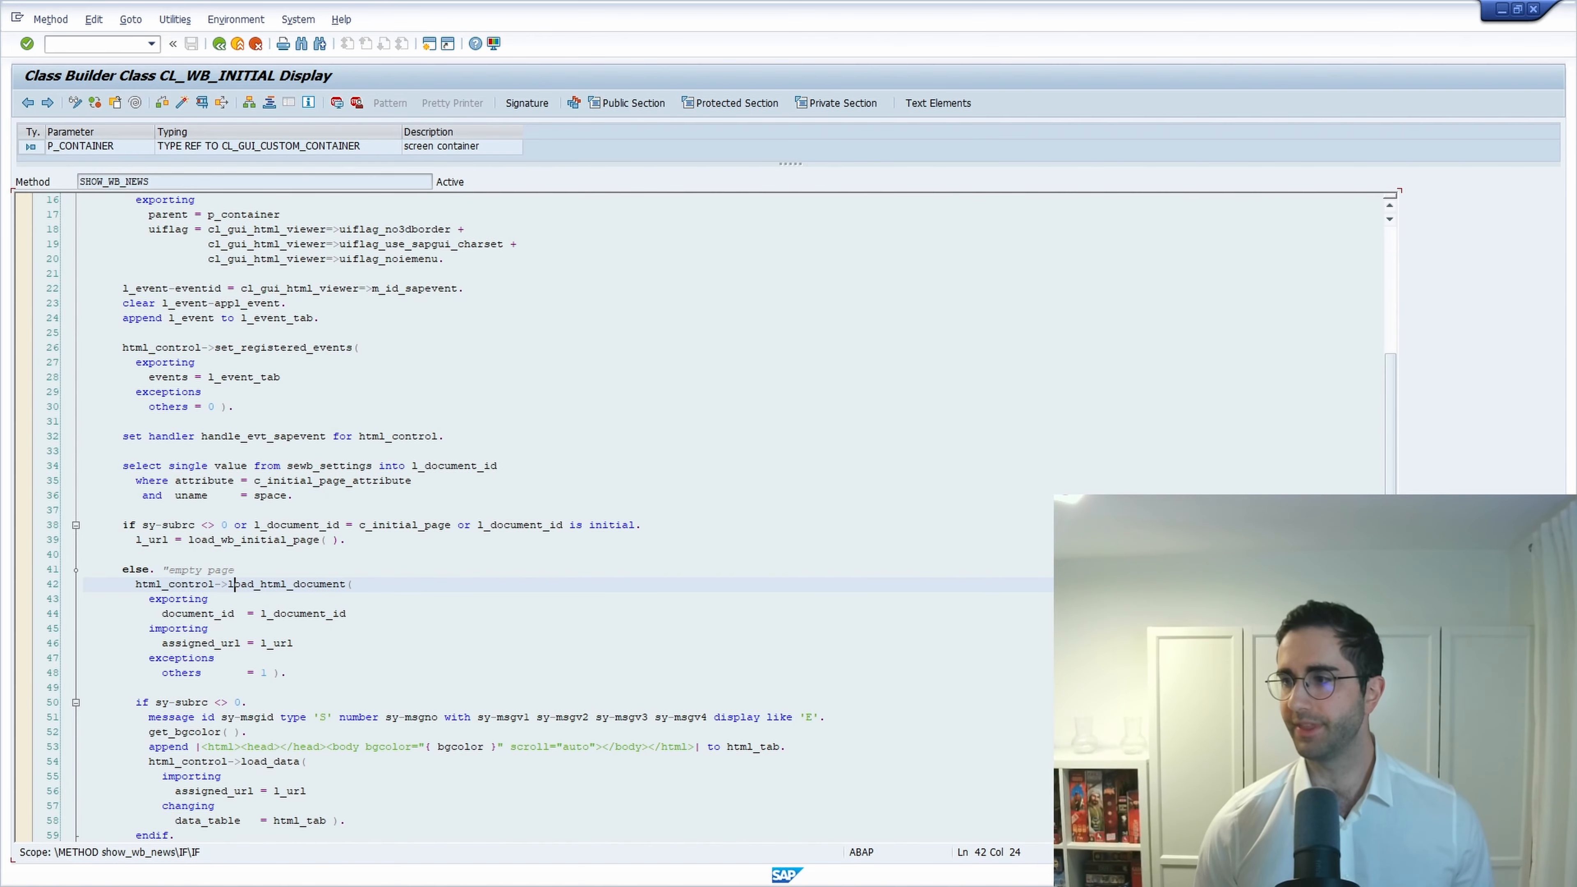
Switch to the Public Downloads folder and open welcome.html in the browser.
key("alt+Tab")
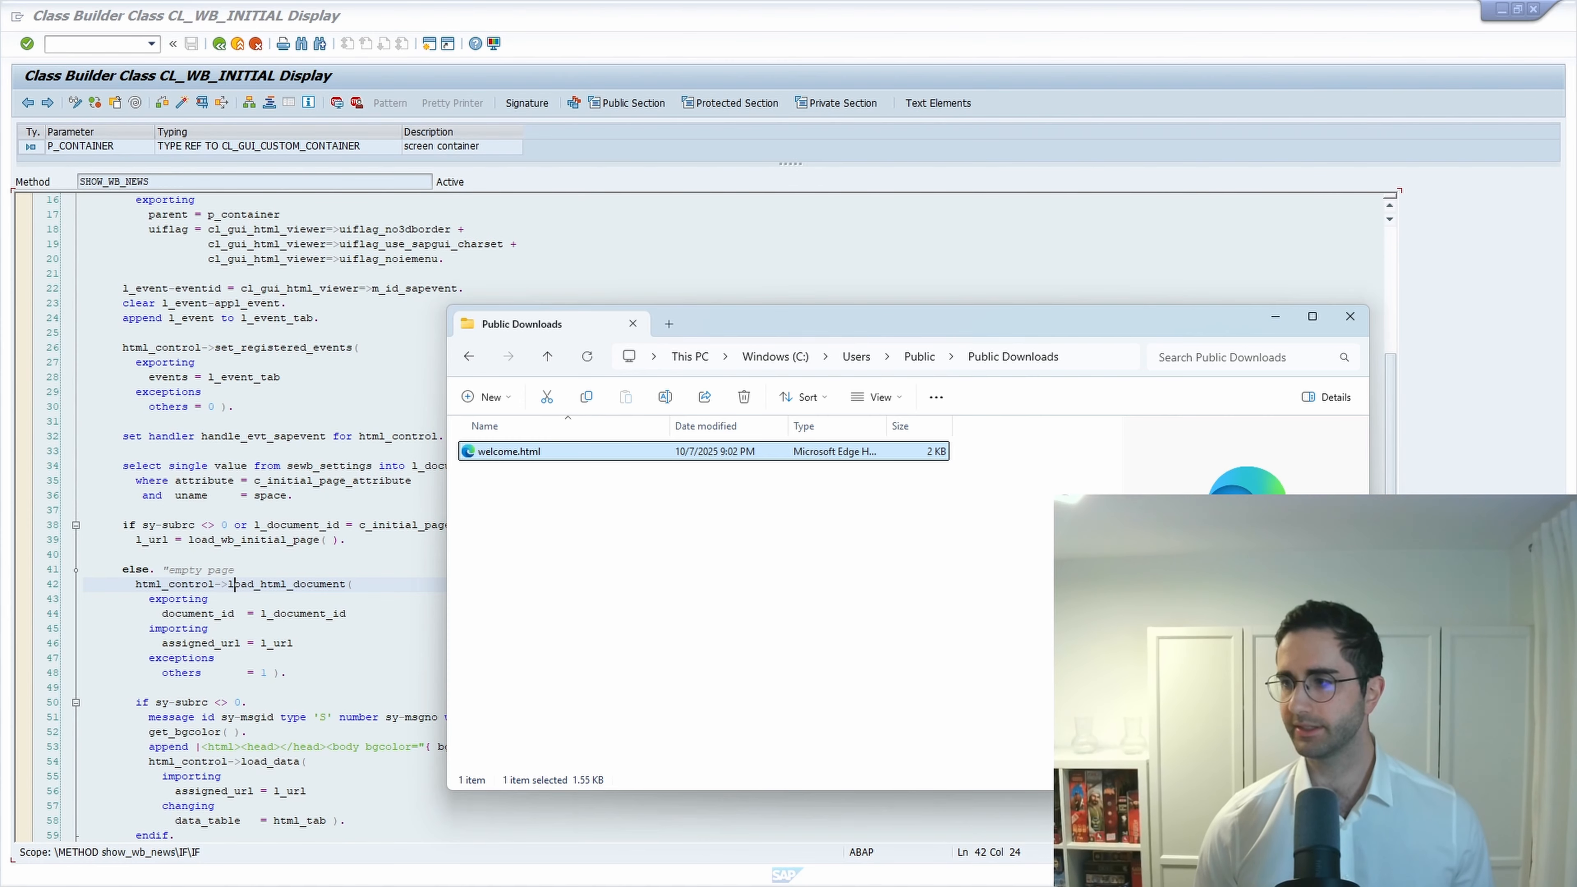
double_click(550, 455)
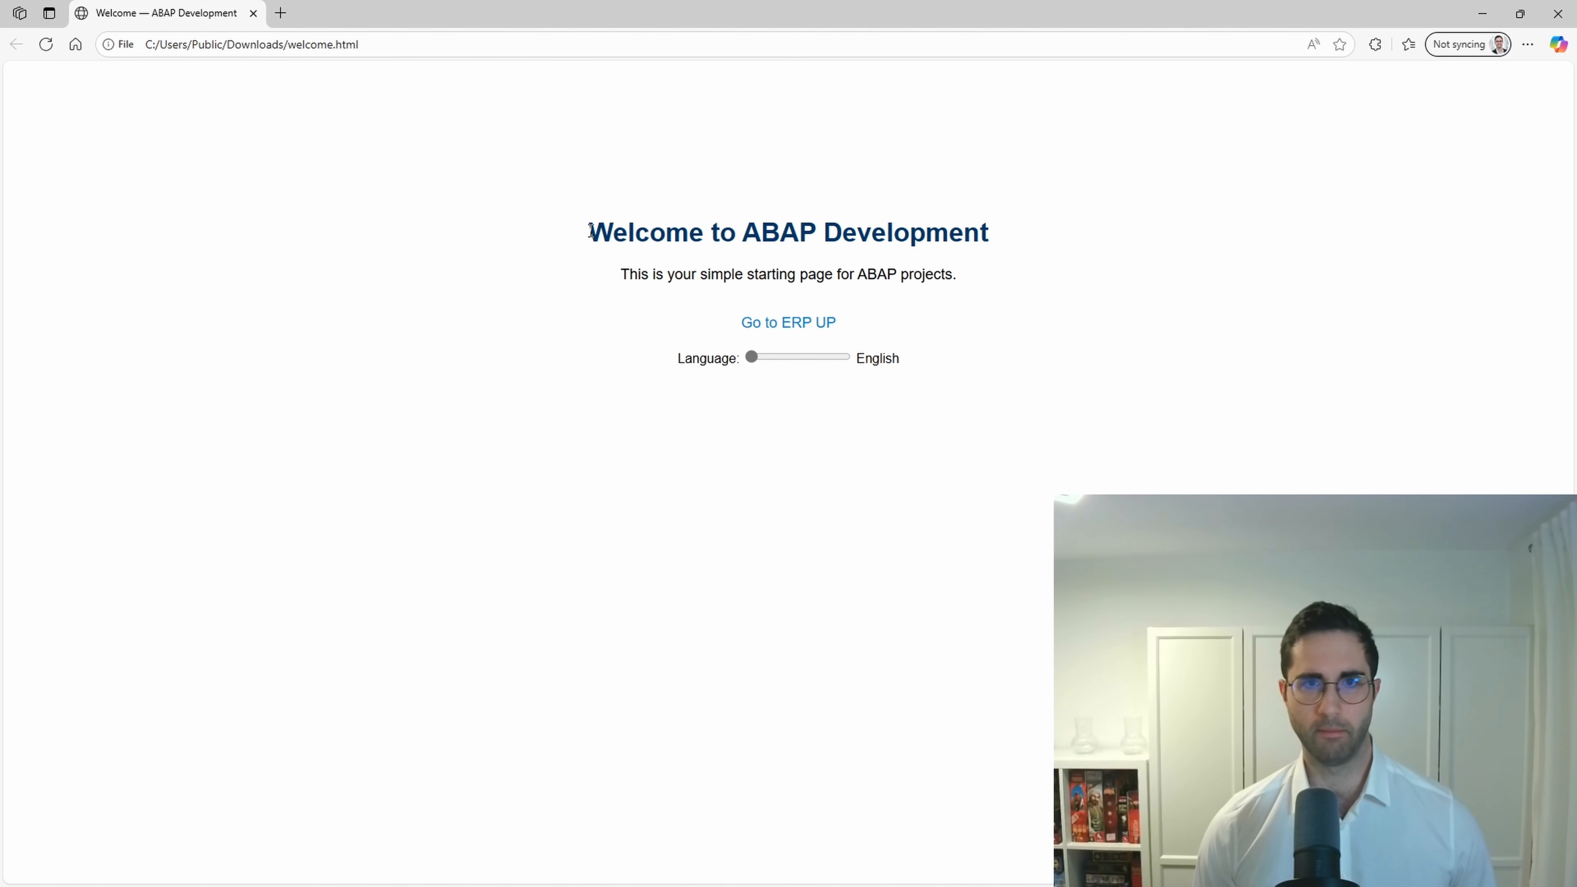
Highlight the welcome page's heading and subtitle, then follow the ERP UP link to SAP Blog.
left_click_drag(586, 235, 1105, 243)
left_click_drag(619, 274, 956, 277)
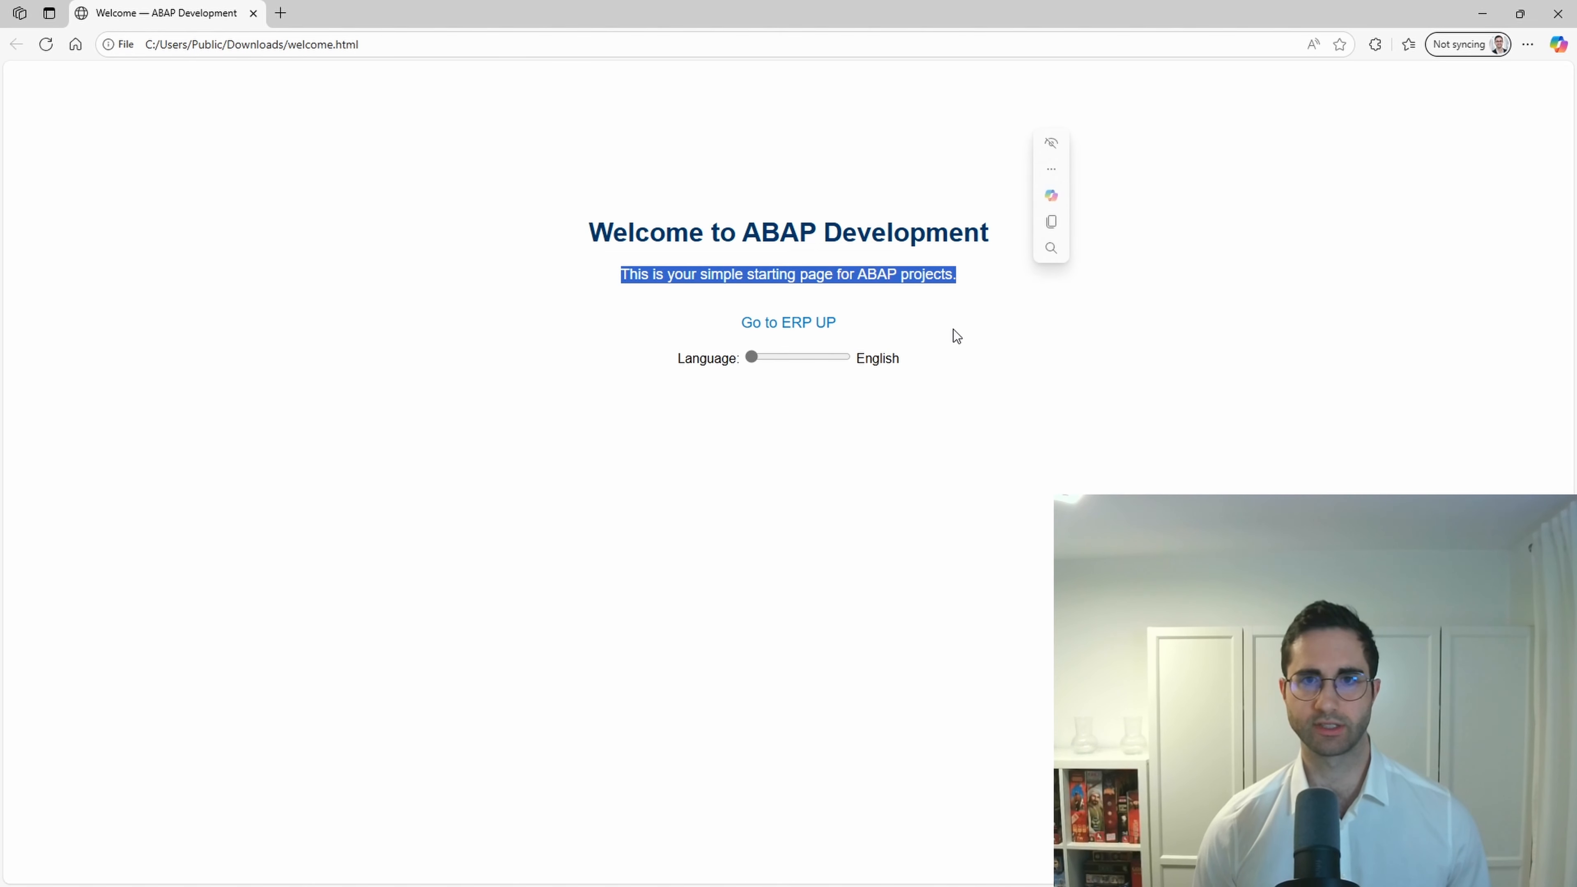
left_click(800, 329)
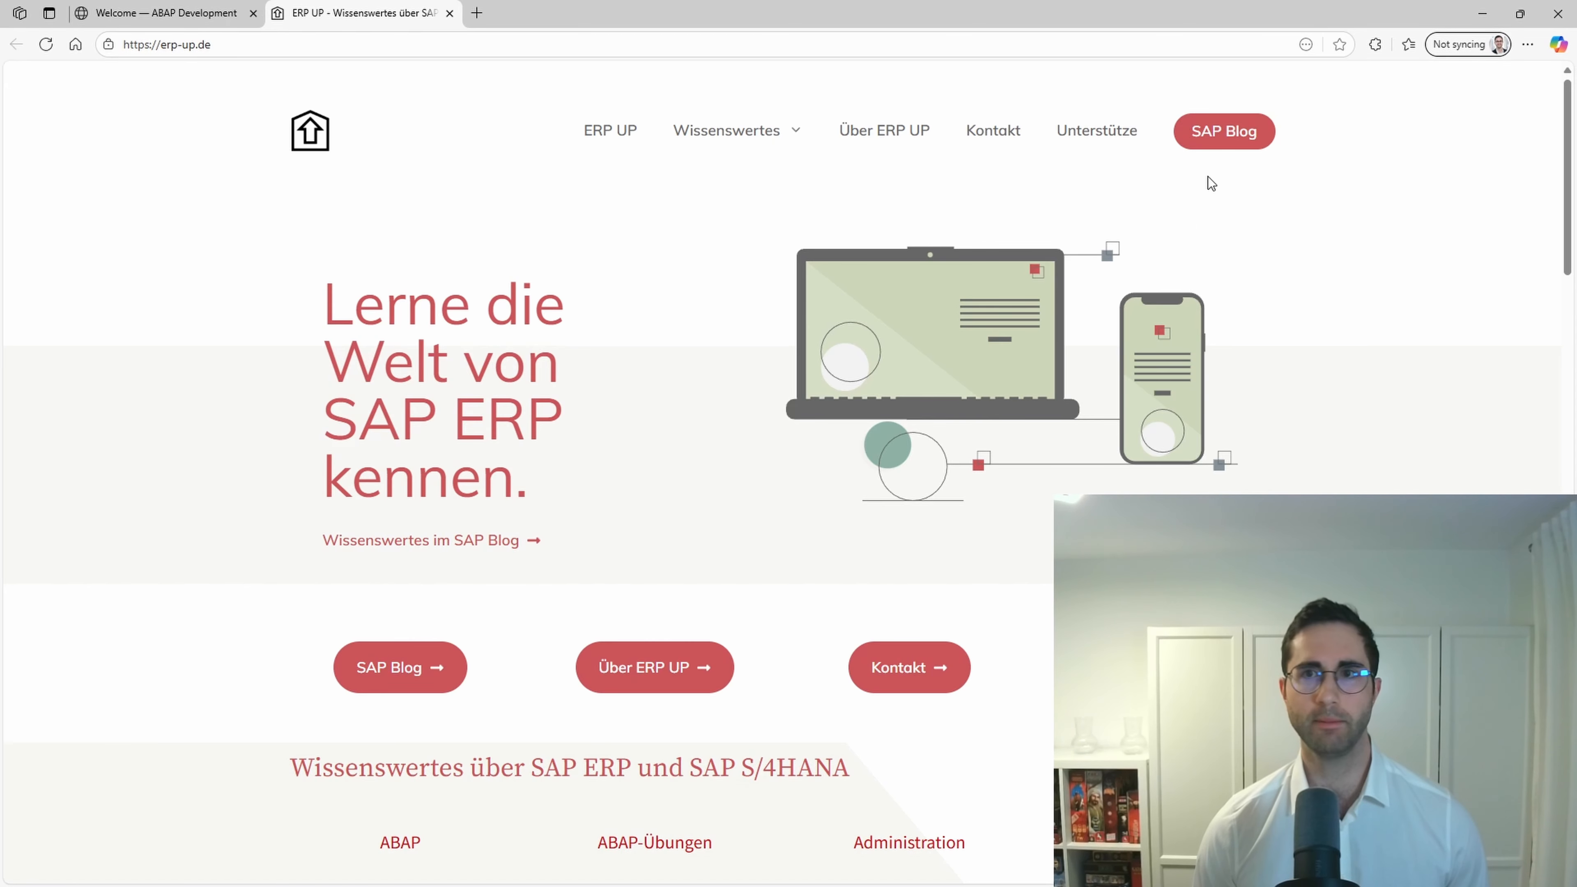
left_click(1217, 144)
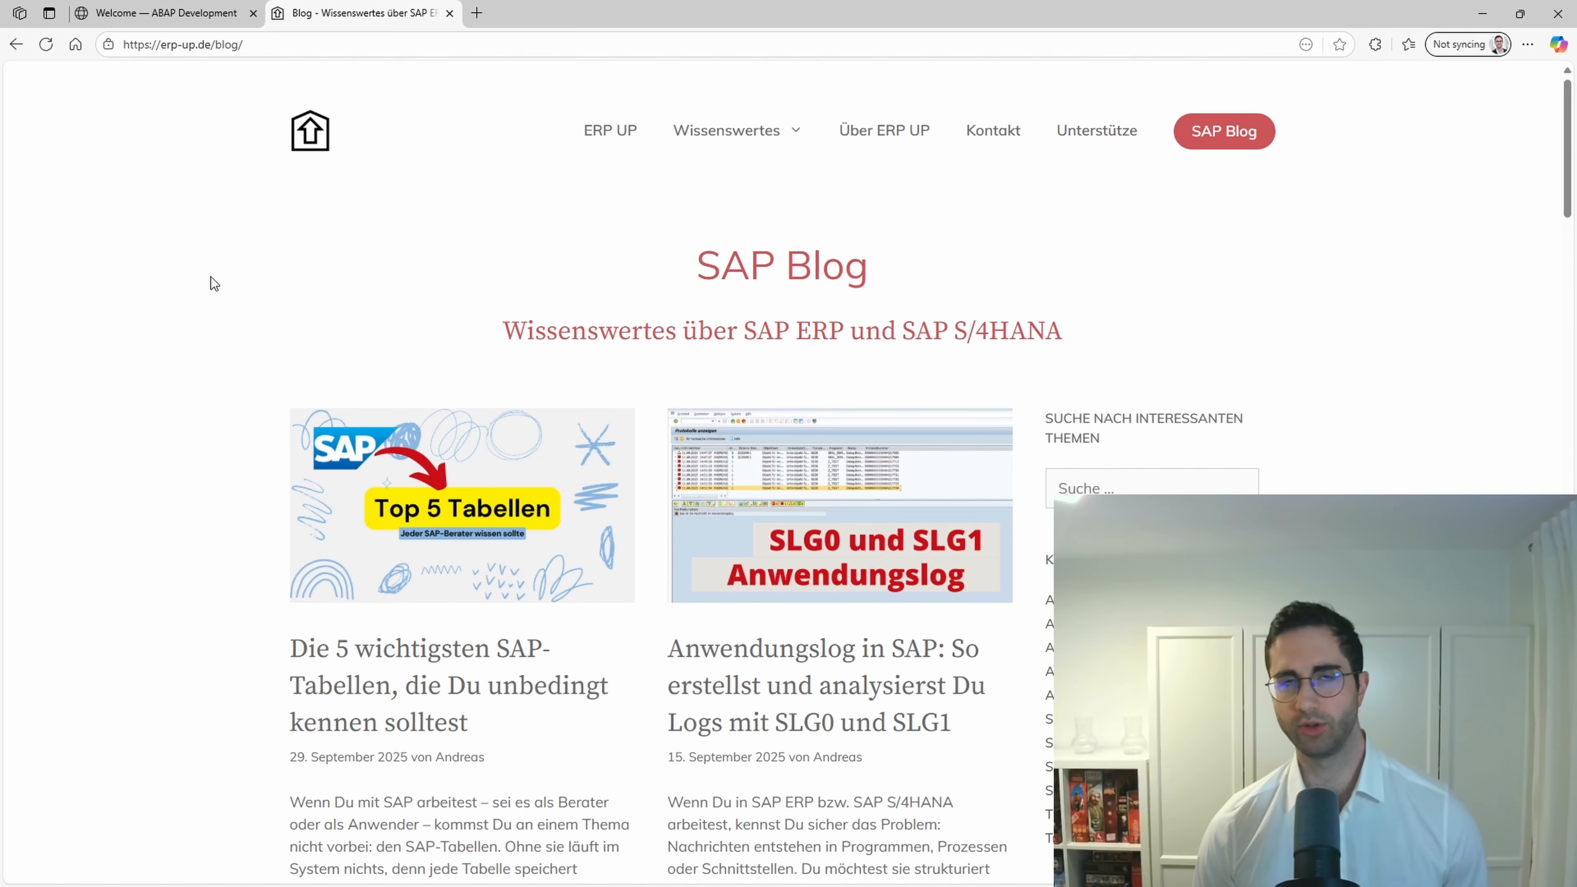
Back on the welcome tab, slide the language to Deutsch, then minimize Edge.
left_click(170, 22)
left_click(793, 392)
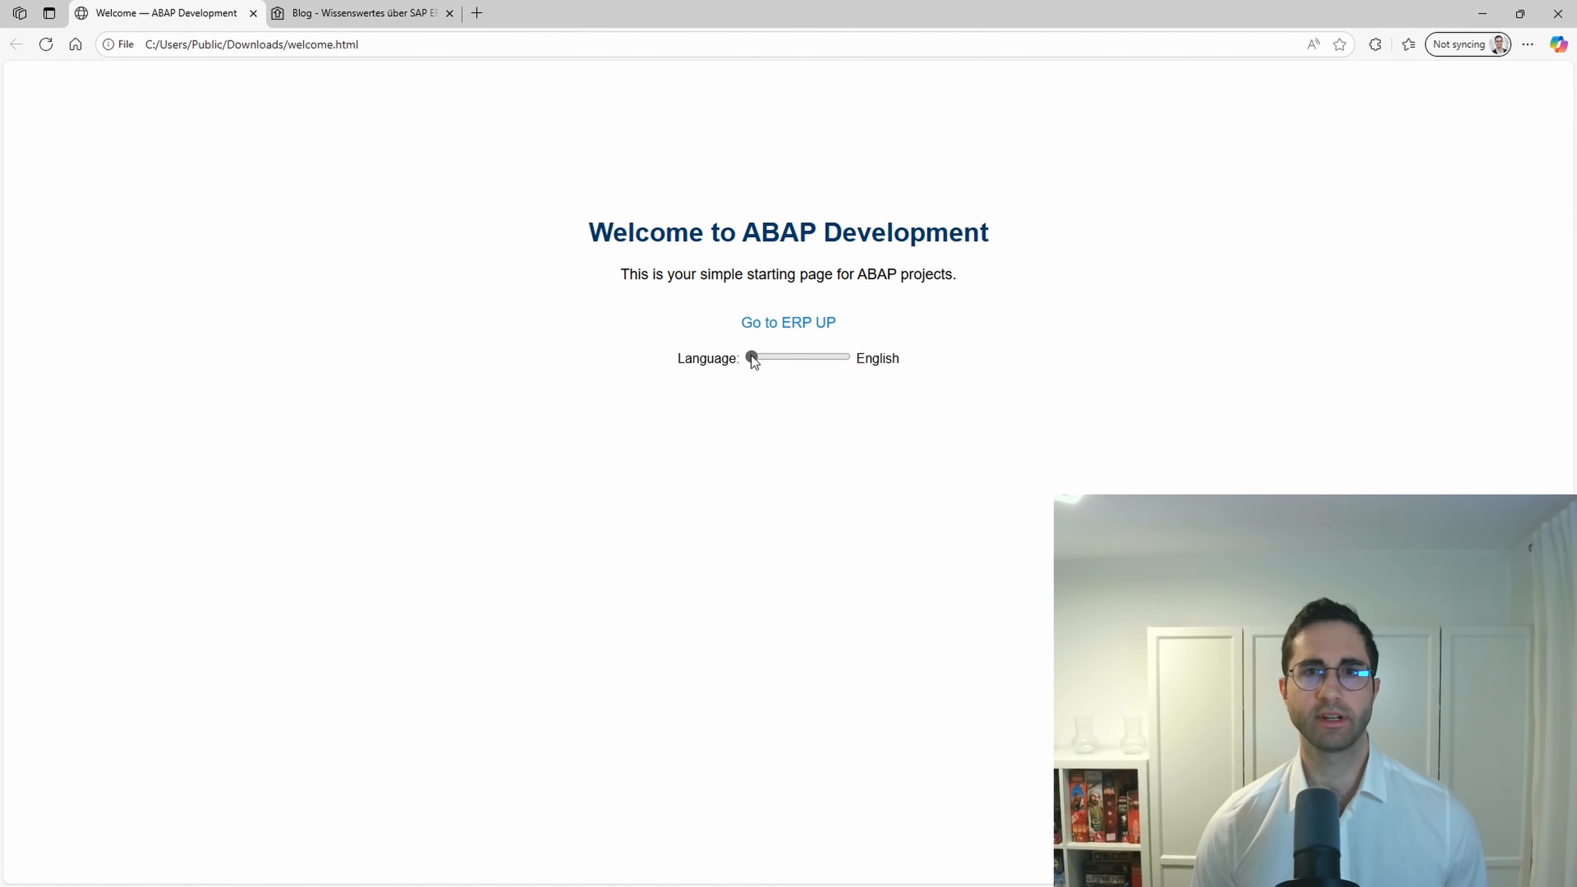
mouse_move(752, 359)
left_mouse_down()
mouse_move(845, 372)
mouse_move(751, 358)
left_mouse_up()
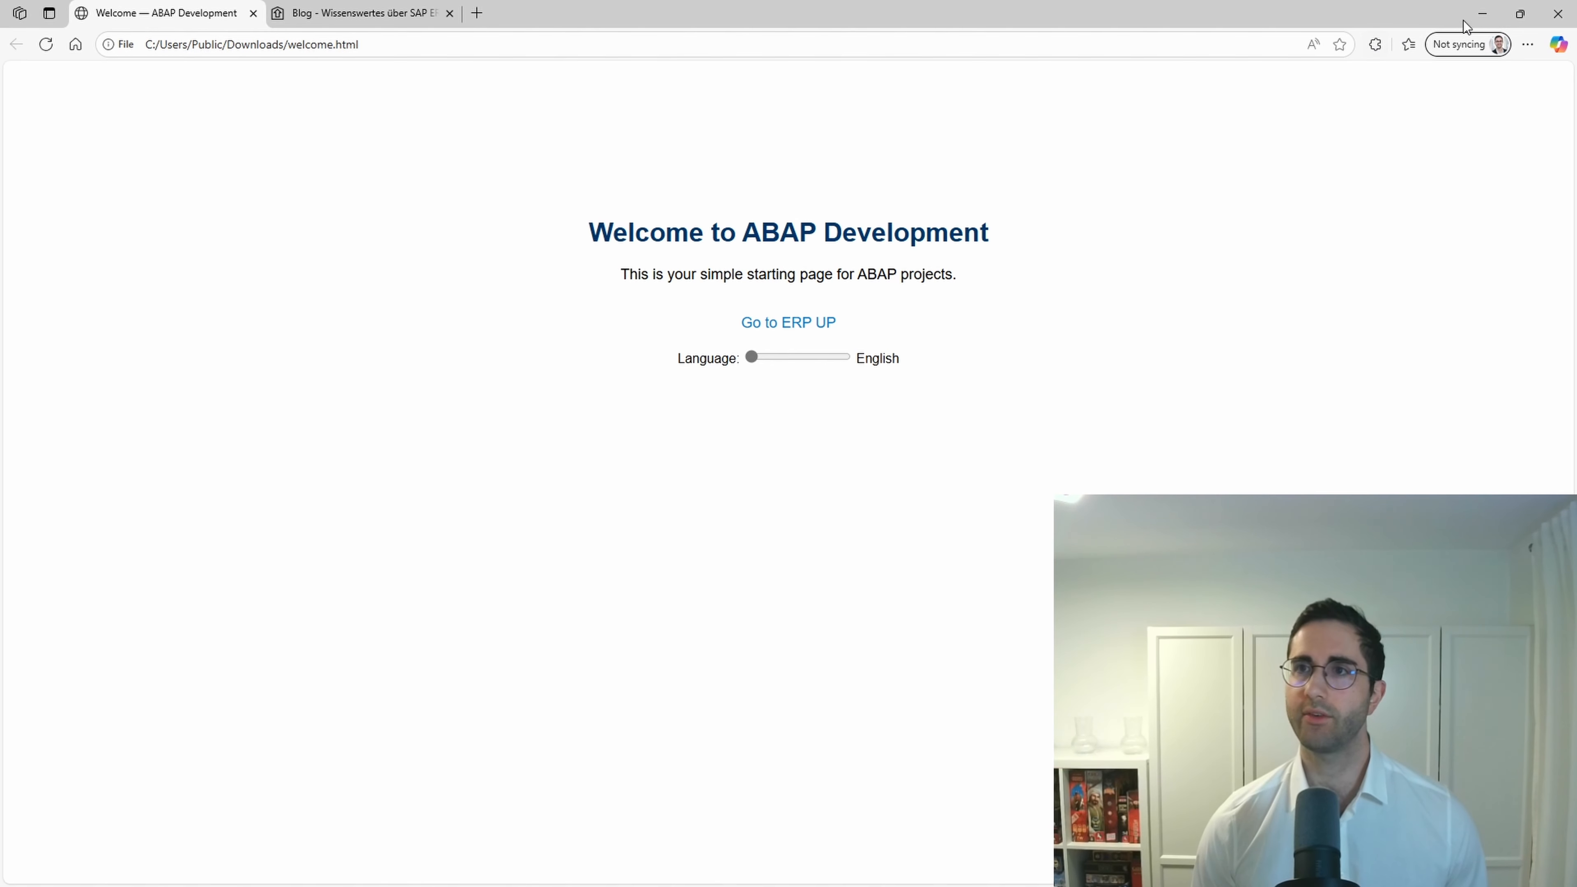
left_click(1484, 15)
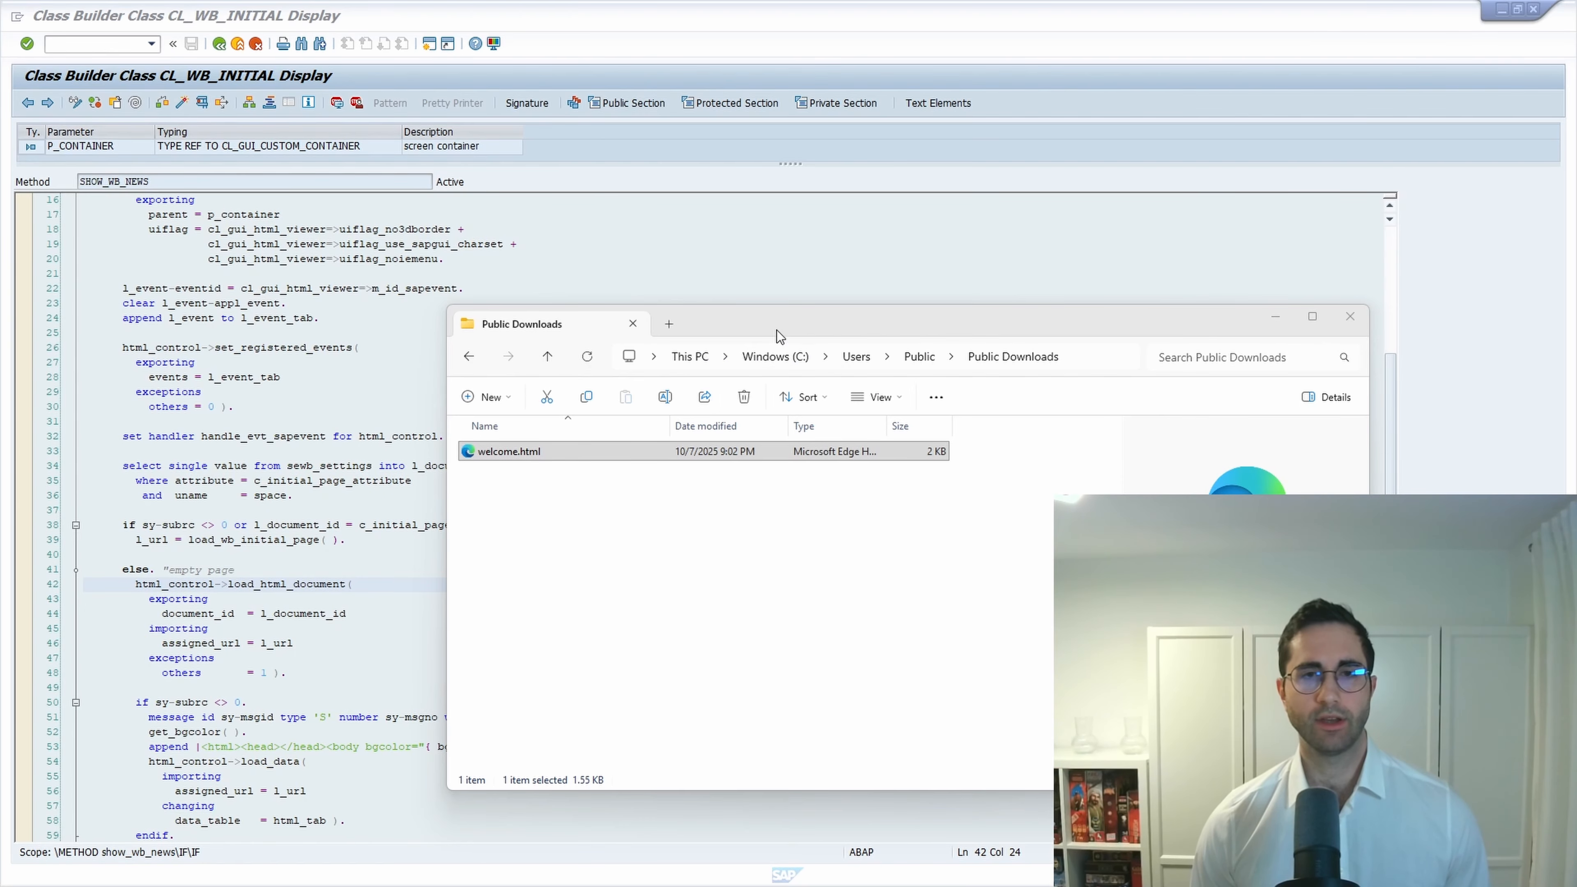
Bring the SAP Class Builder to the front and begin a /n transaction command.
left_click(305, 317)
left_click(100, 45)
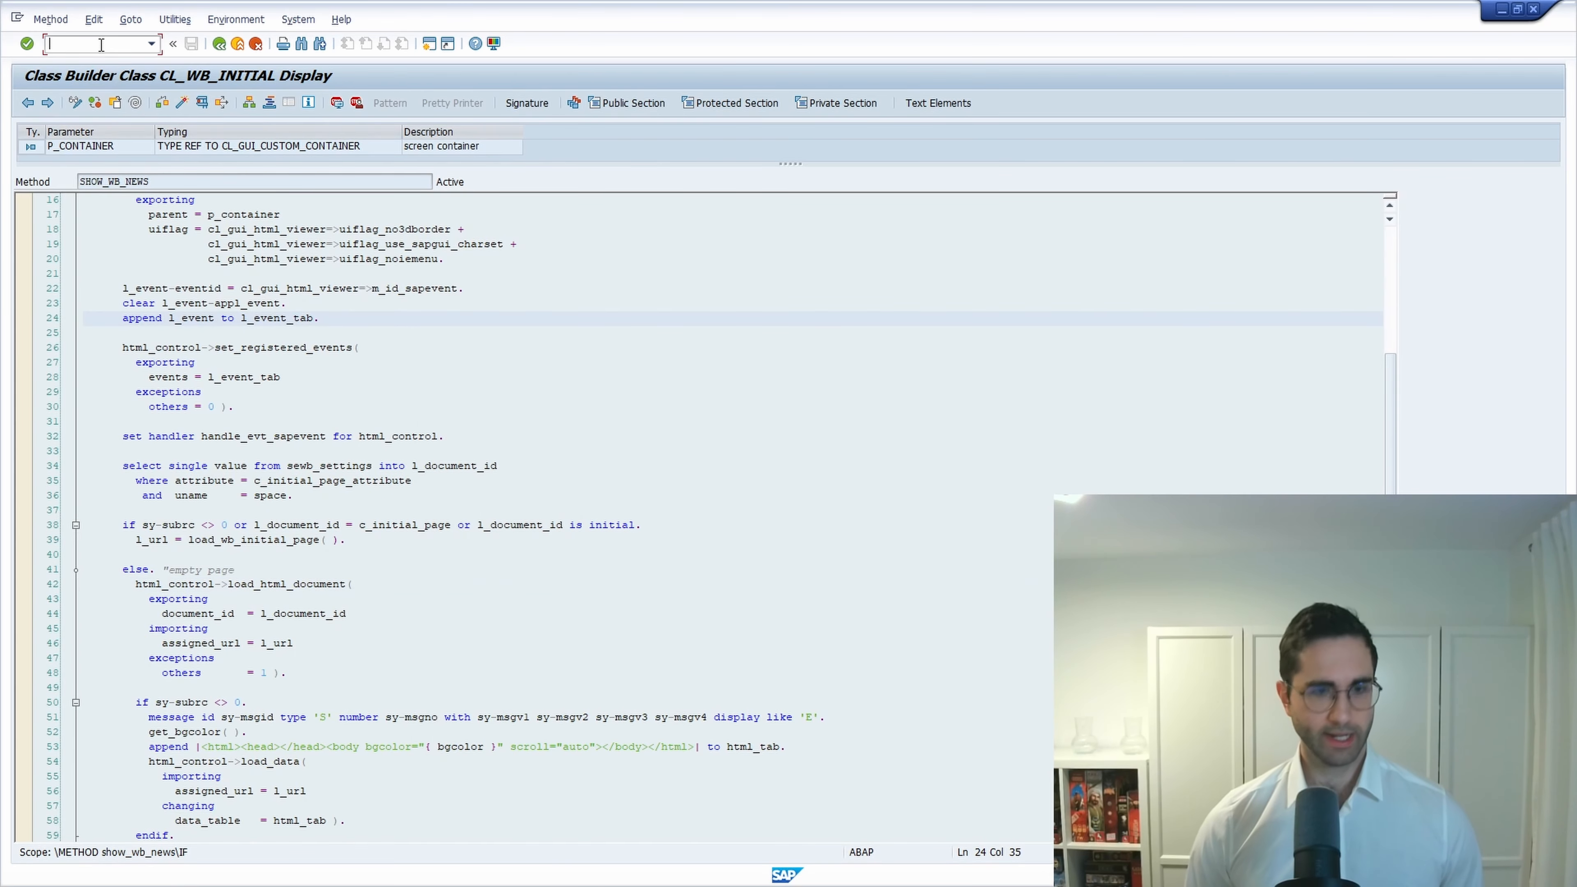
type("/nSM")
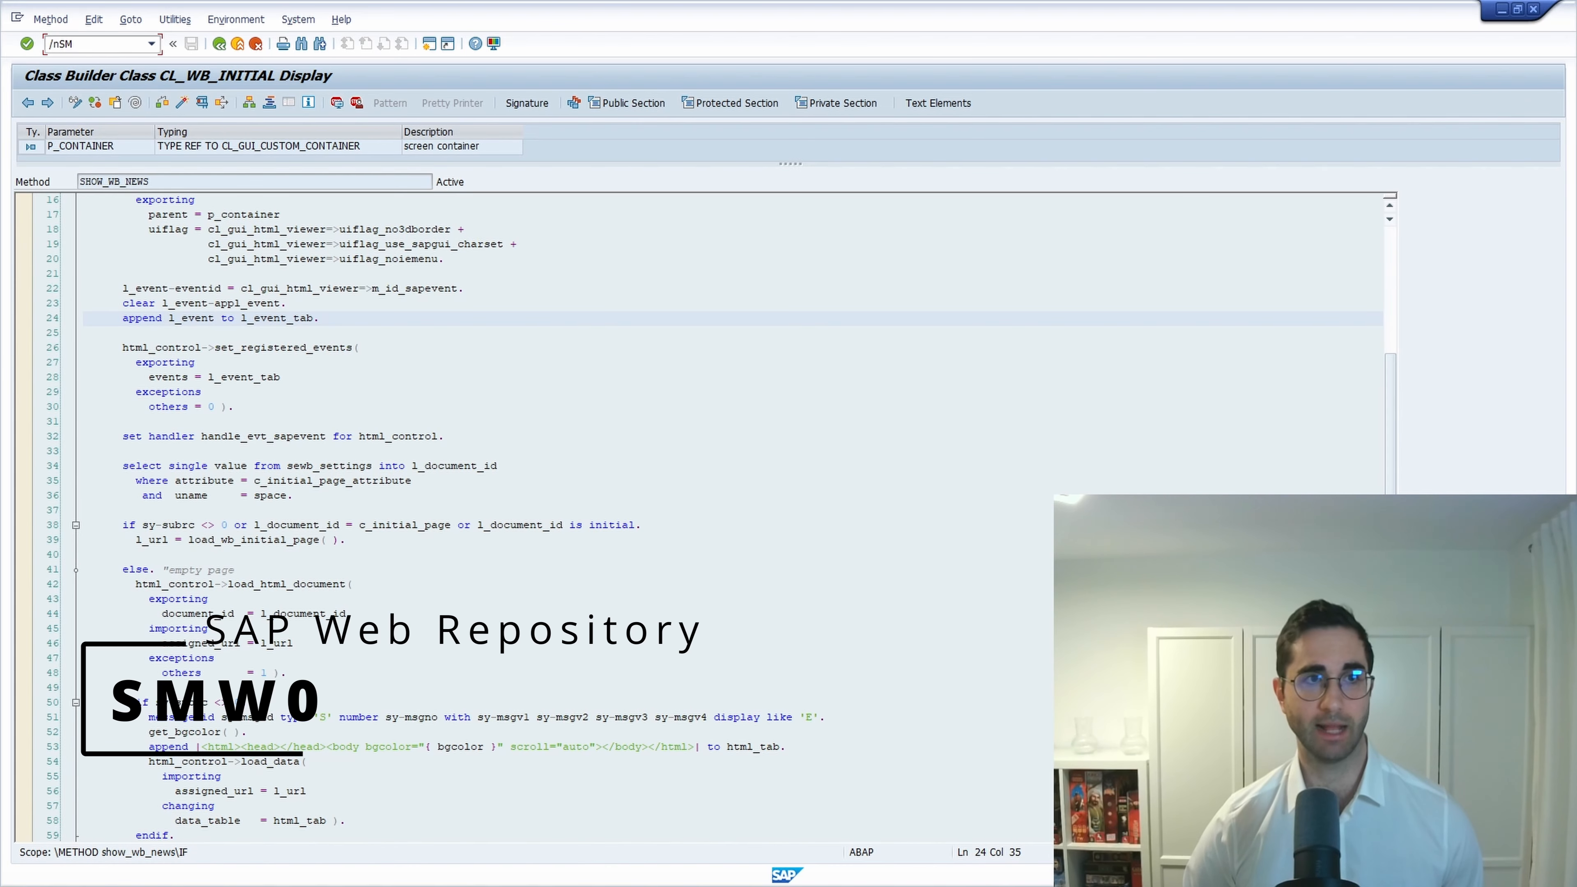
Complete the command as /nSMW0 to open the SAP Web Repository.
type("0")
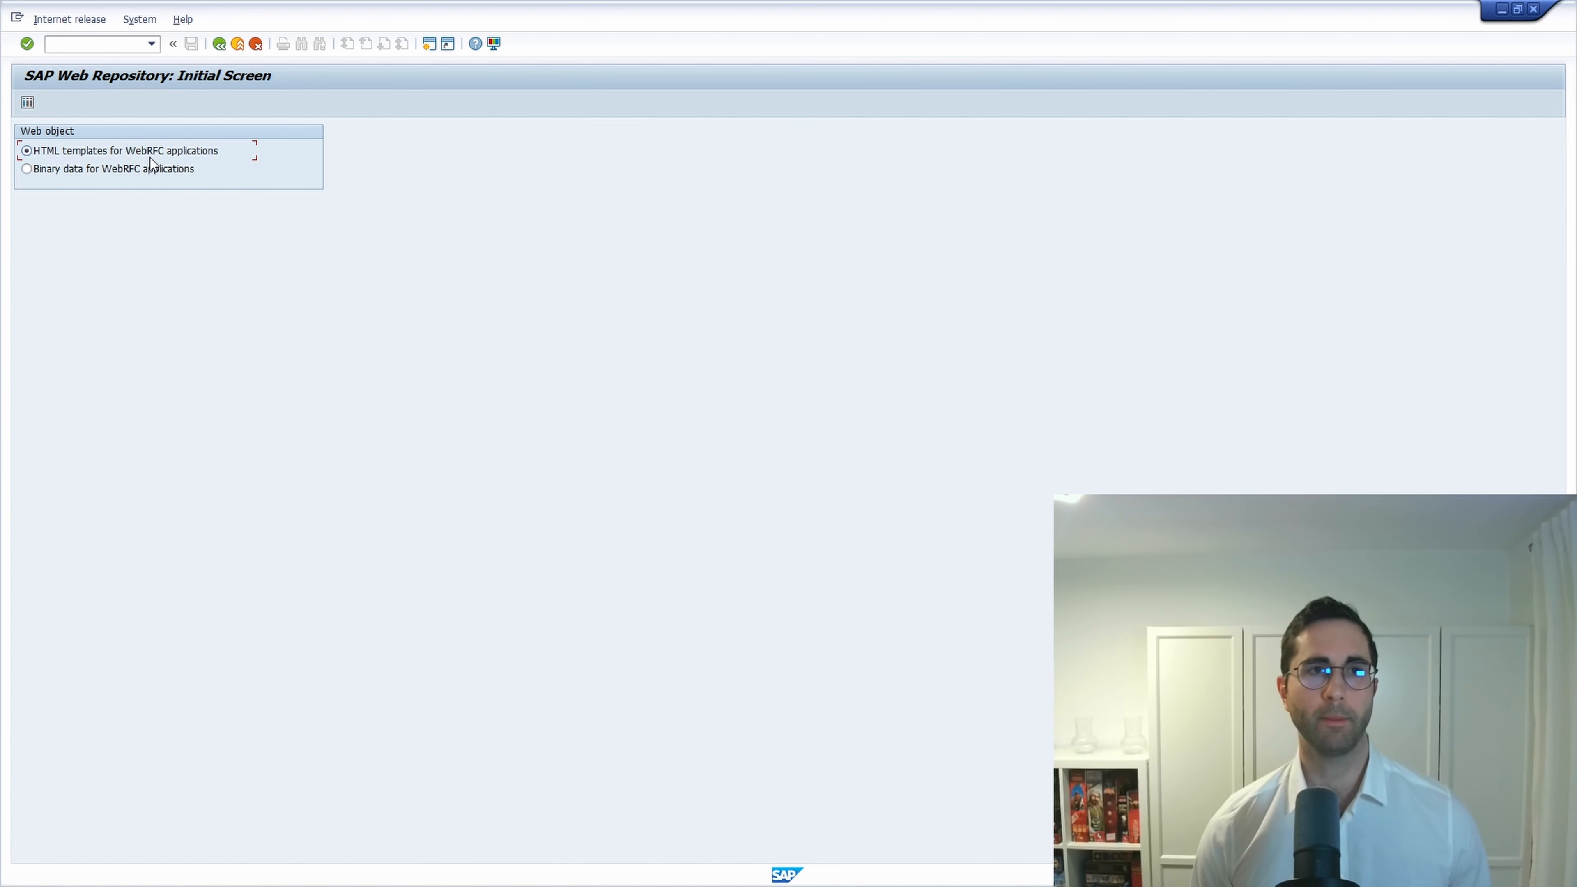
Search HTML templates for object name WB_INITIAL_PAGE and select its row in the results.
left_click(28, 104)
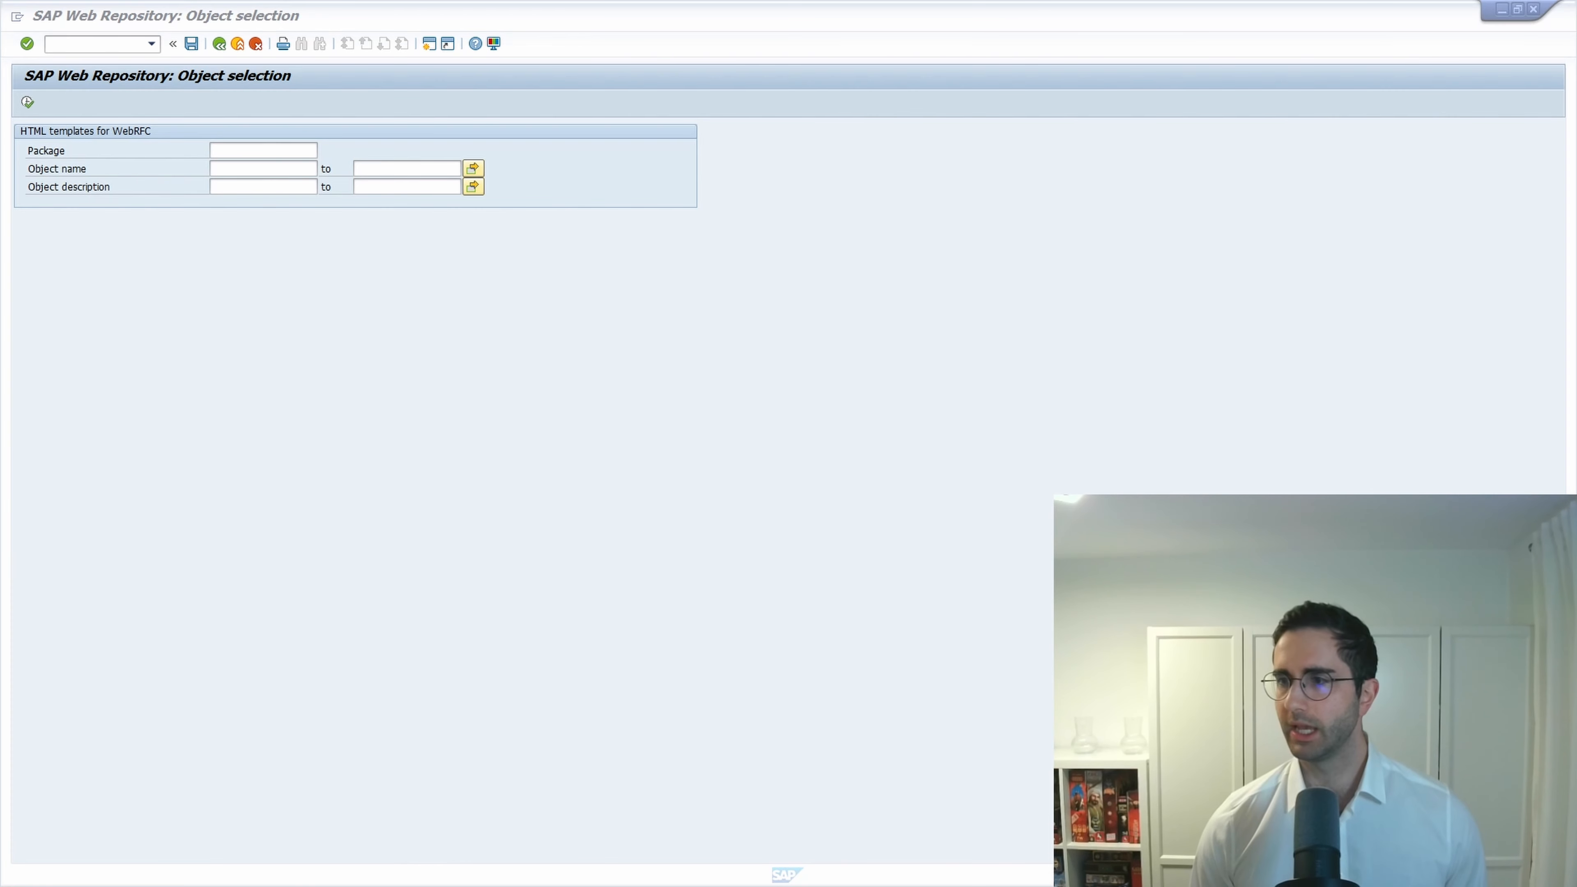
left_click(261, 169)
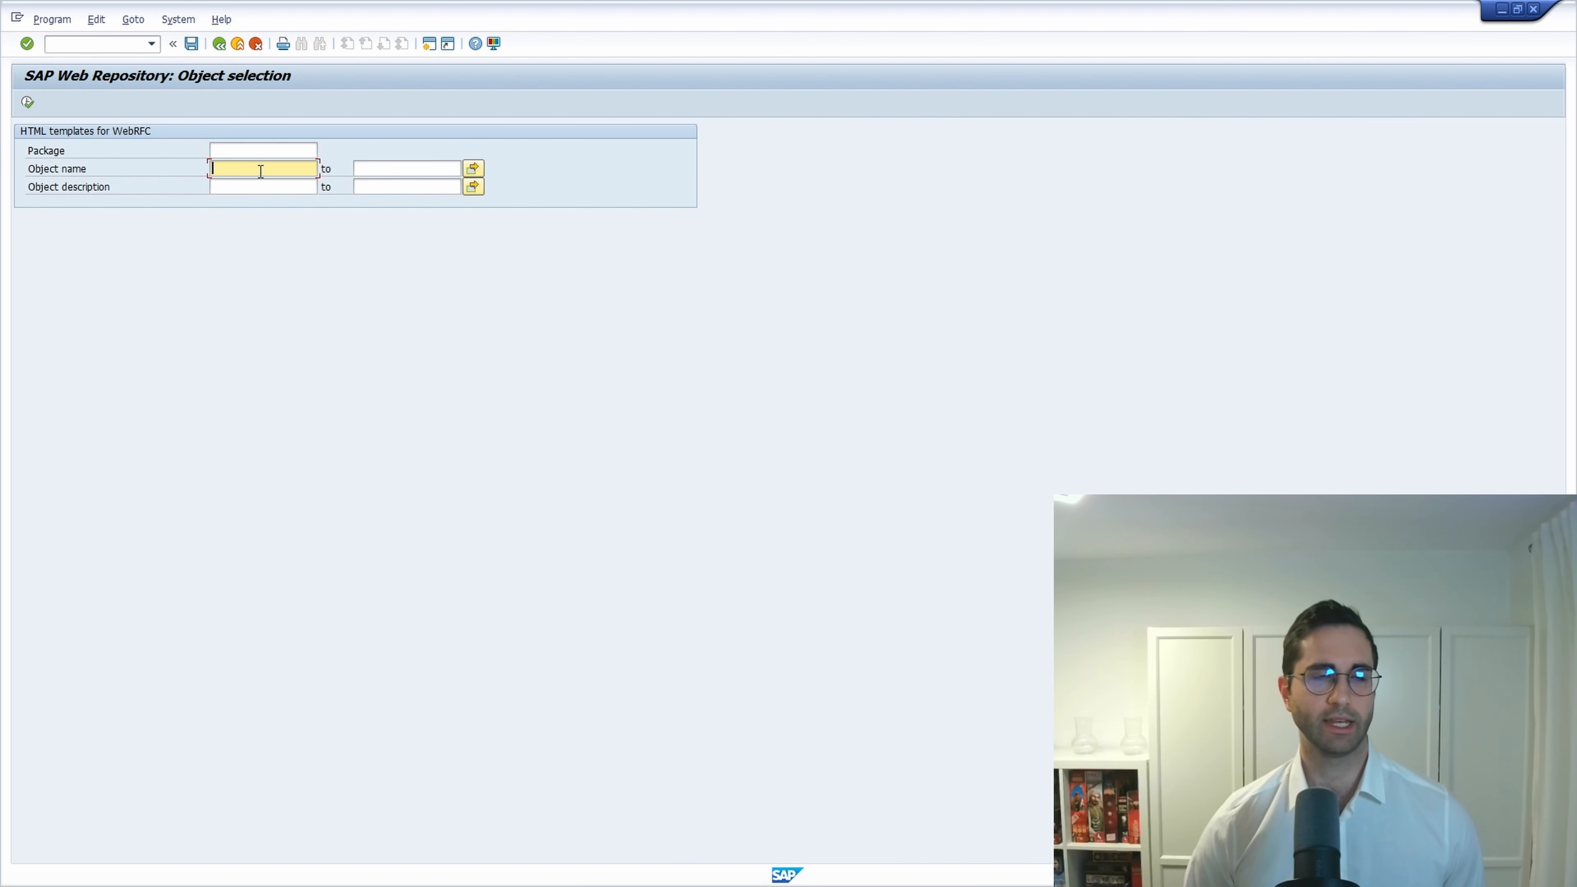
type("WB")
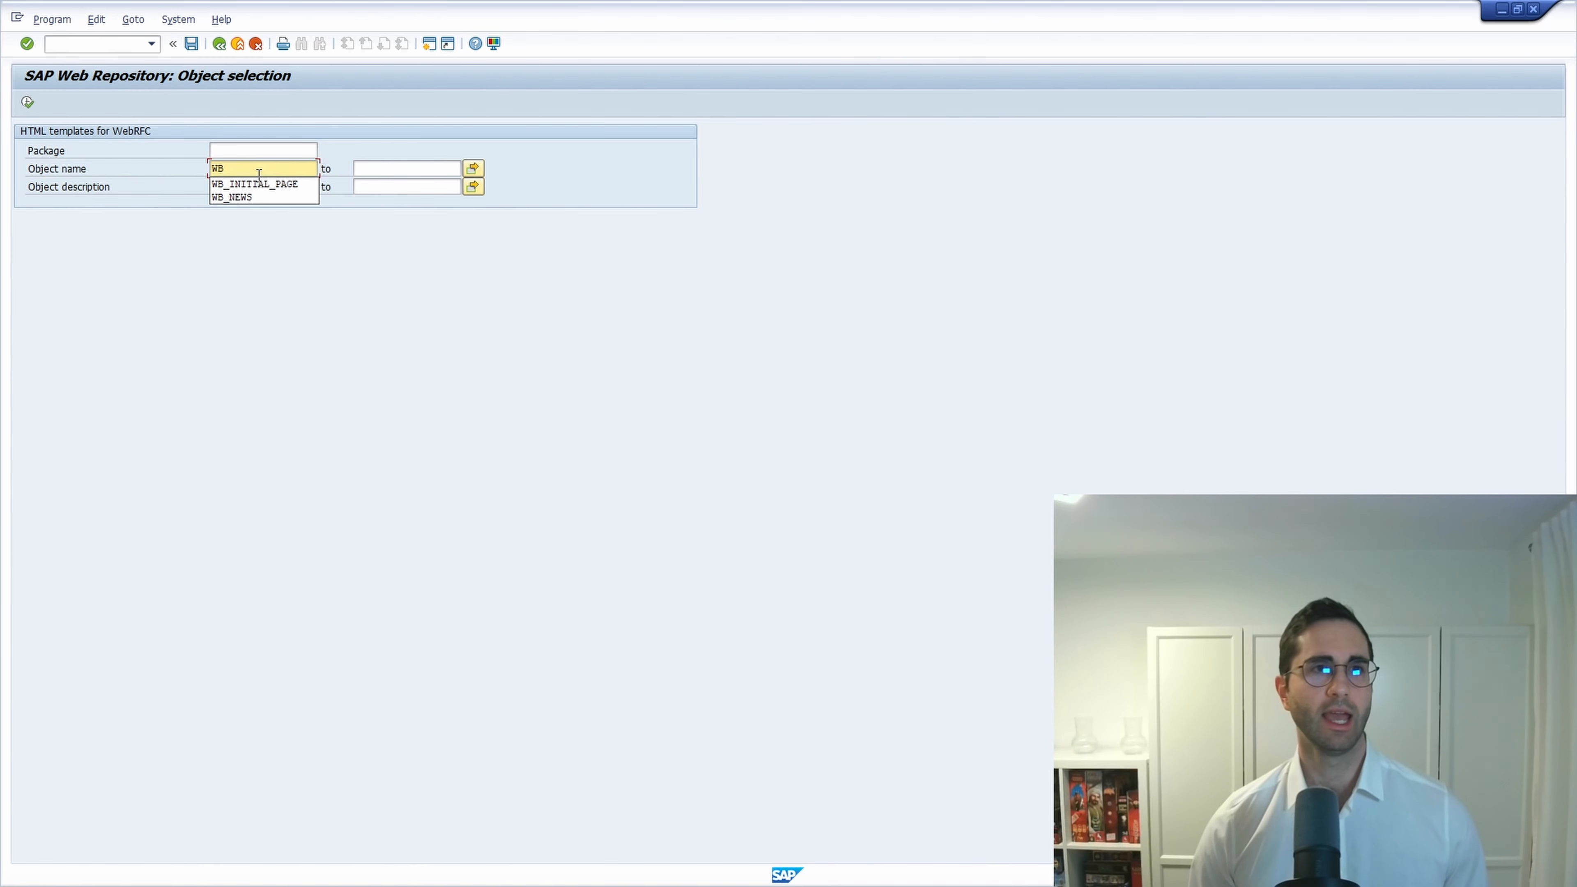
left_click(255, 184)
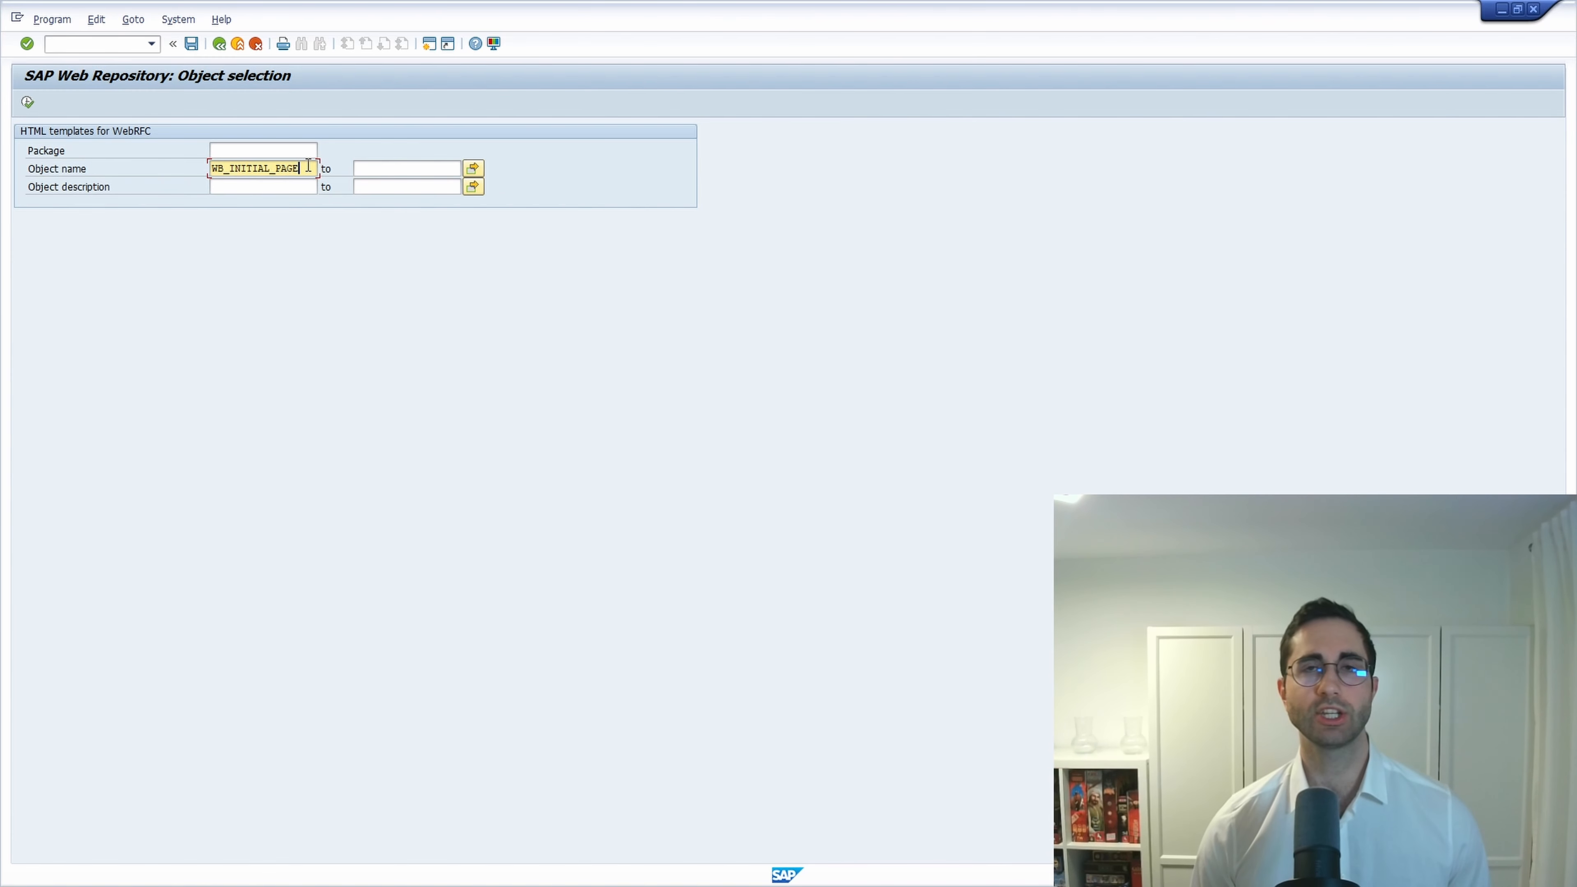
left_click(27, 103)
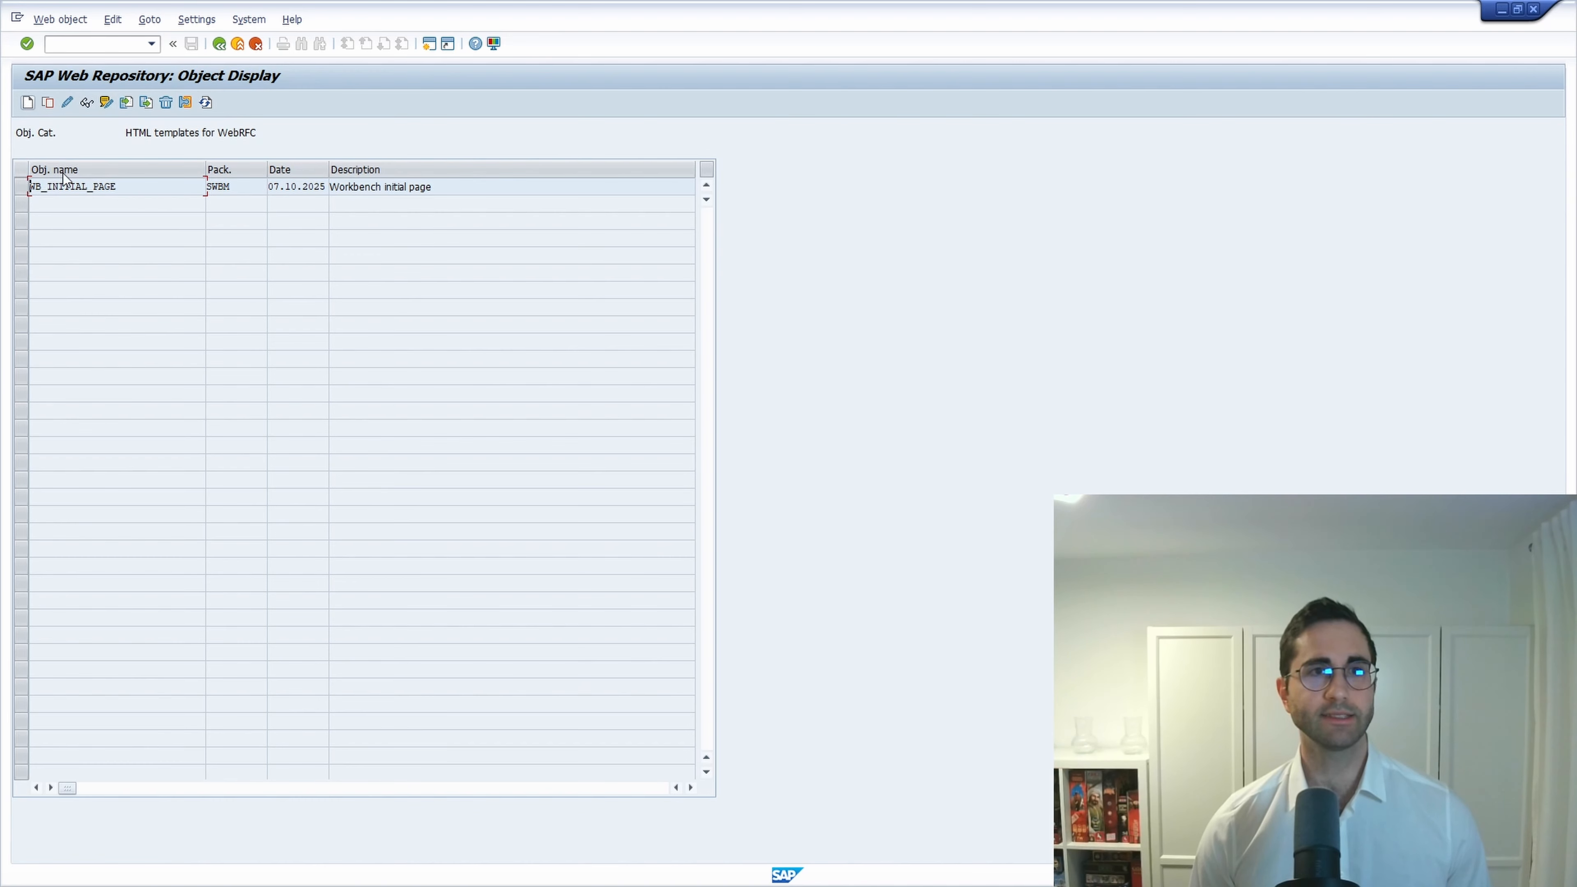
left_click(32, 188)
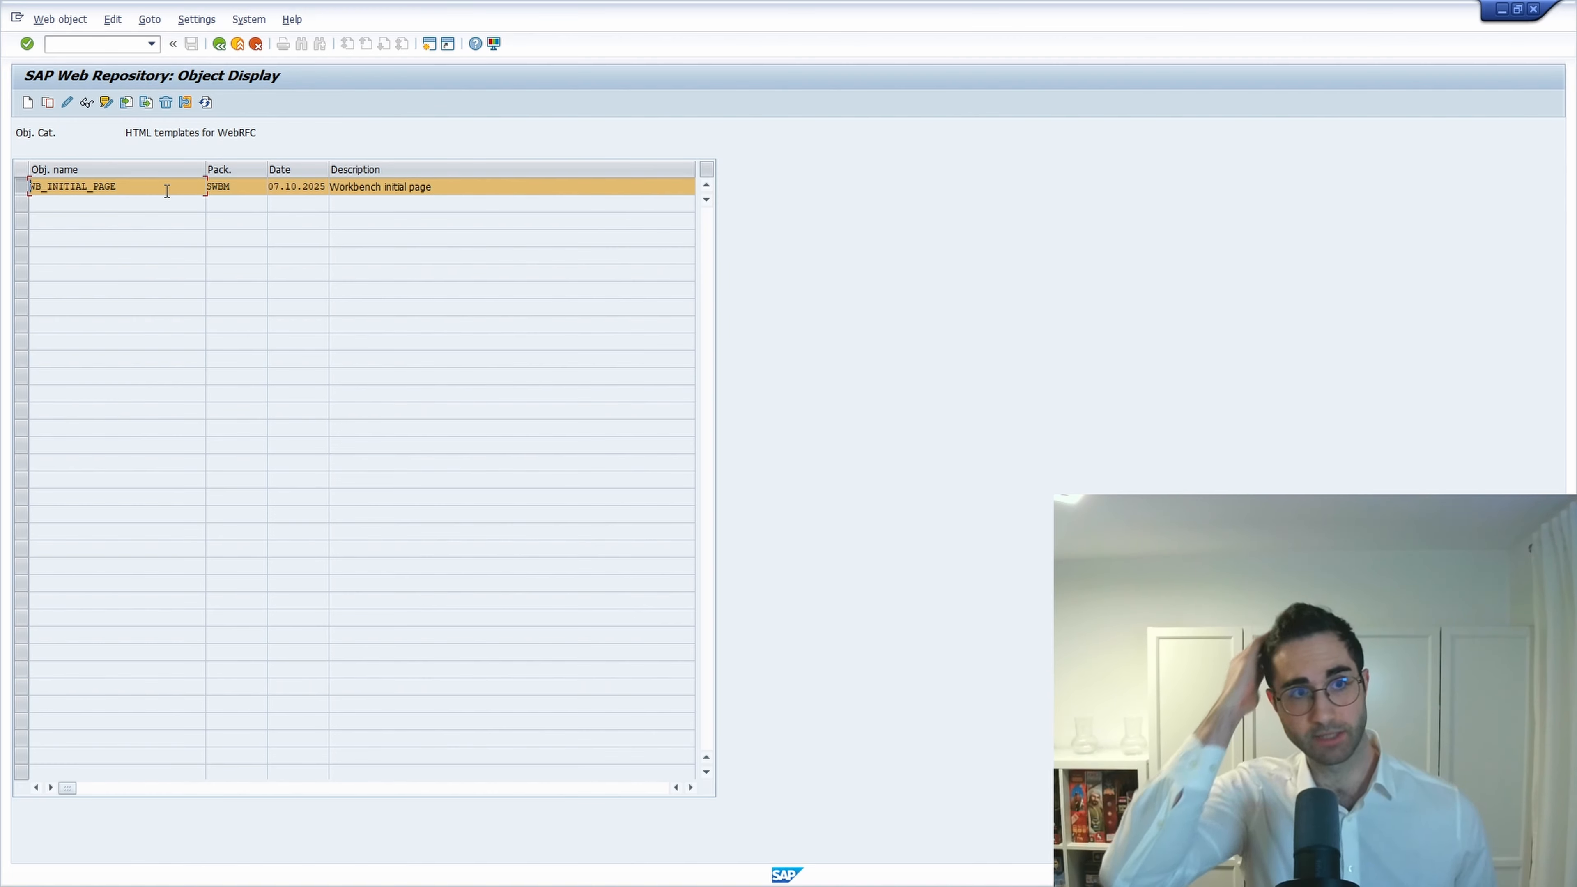
left_click_drag(165, 192, 42, 190)
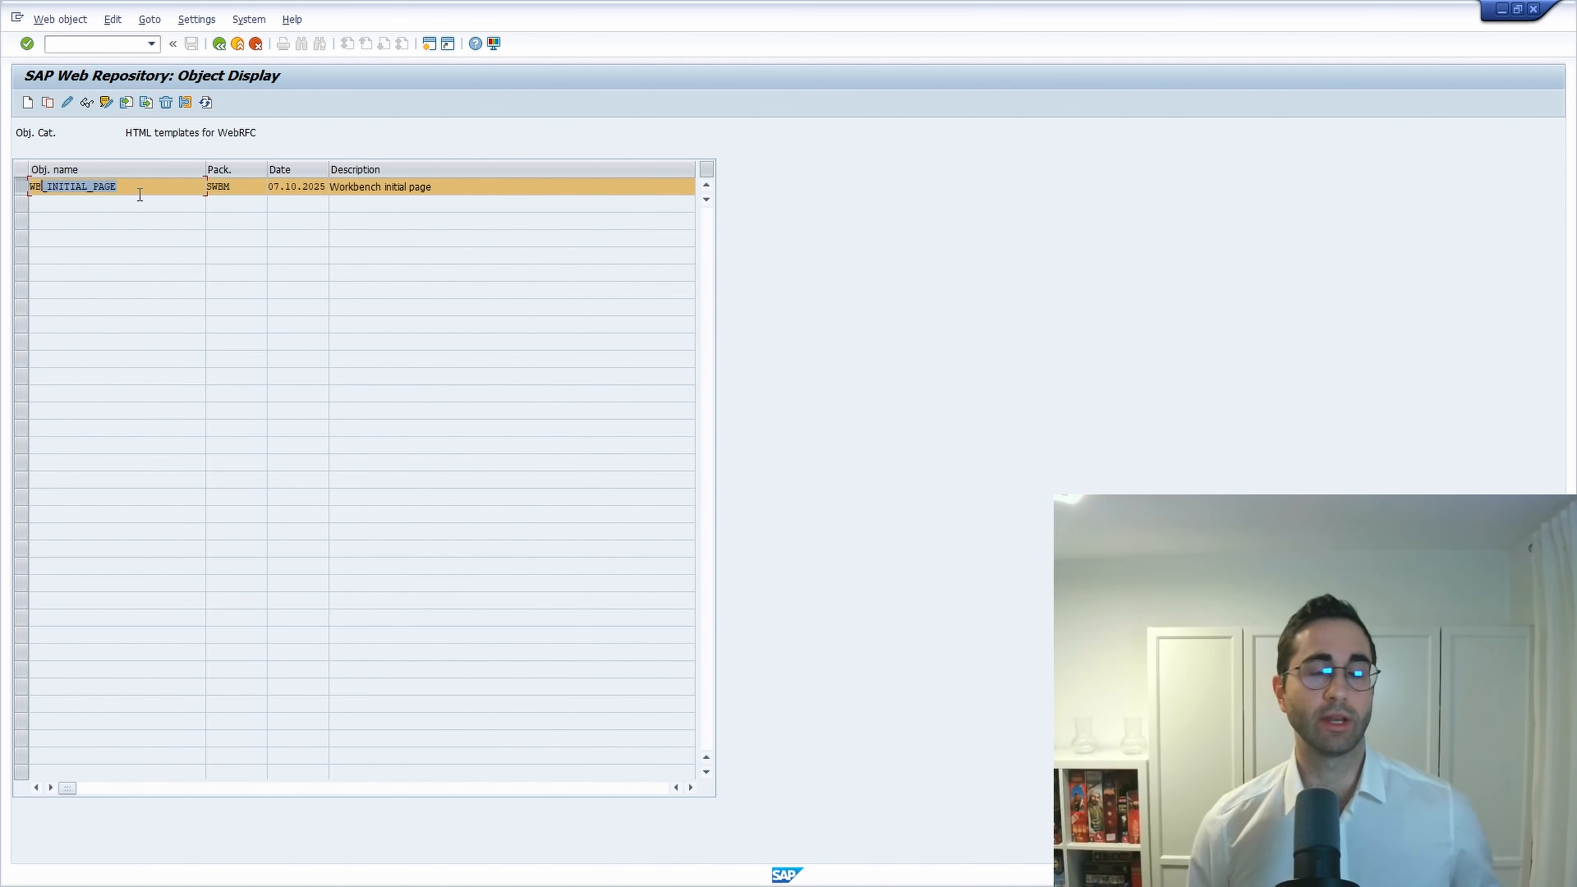
left_click(147, 191)
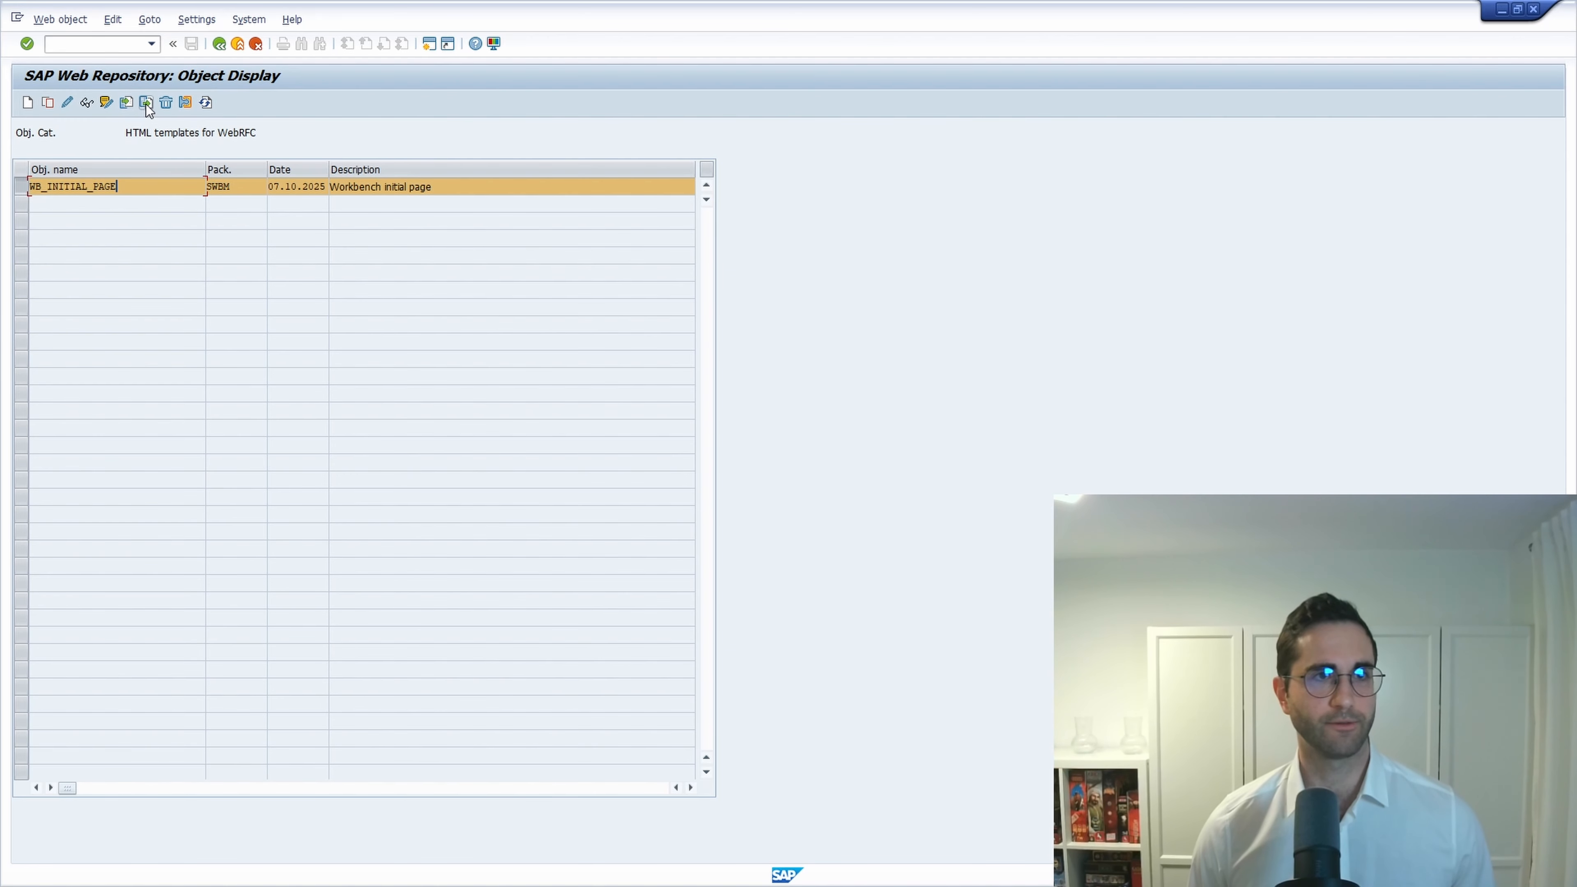
Export WB_INITIAL_PAGE as wb_initial_page.html, allowing and remembering SAP's file-write permission.
left_click(146, 103)
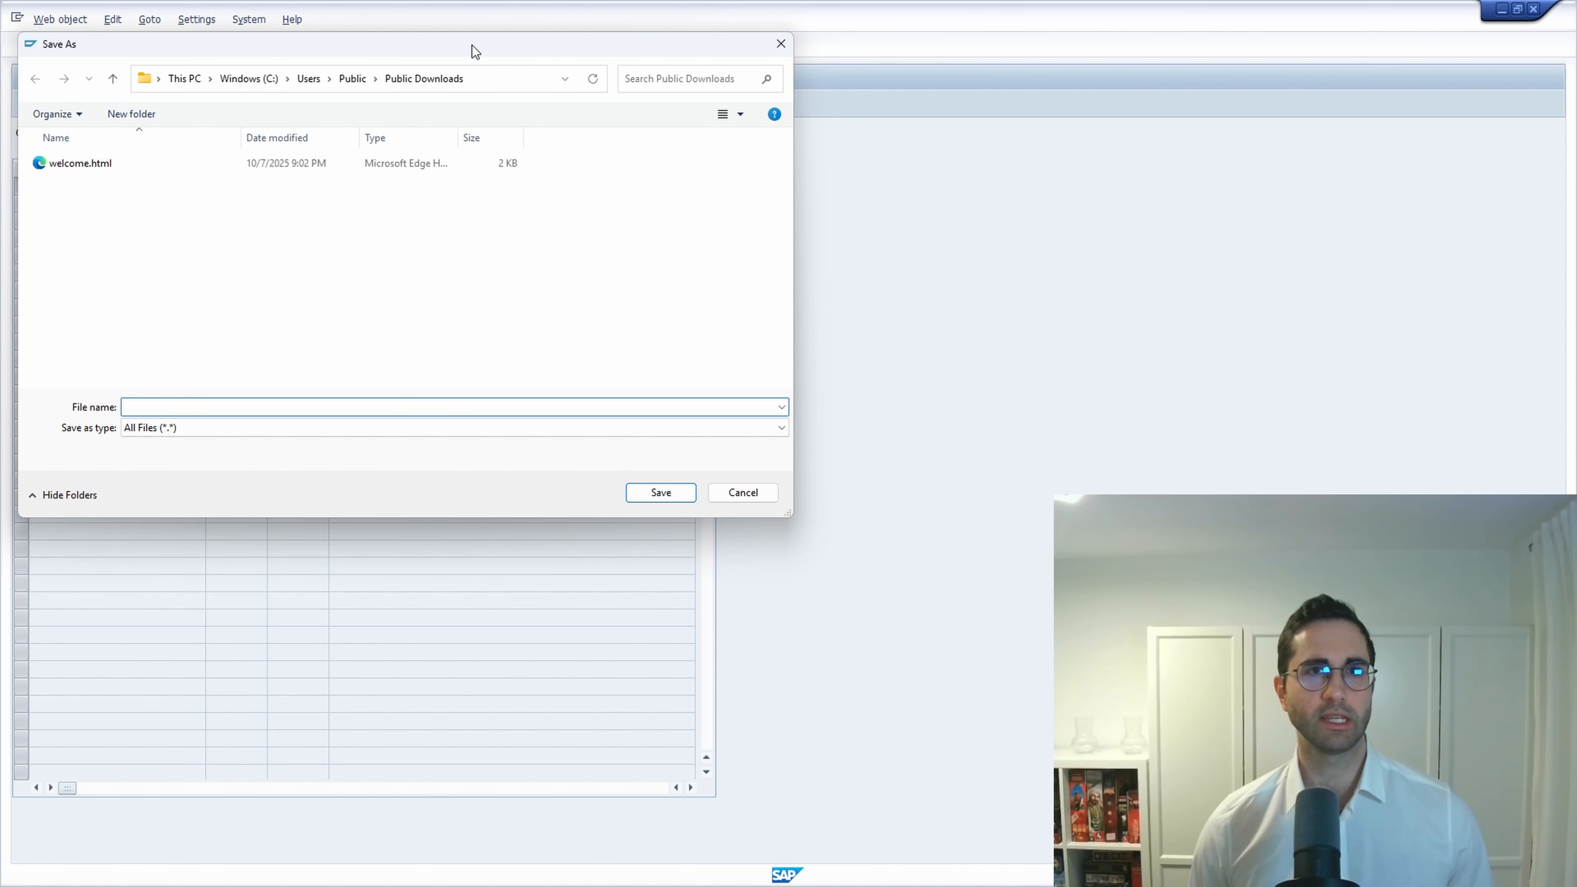
left_click_drag(472, 44, 888, 161)
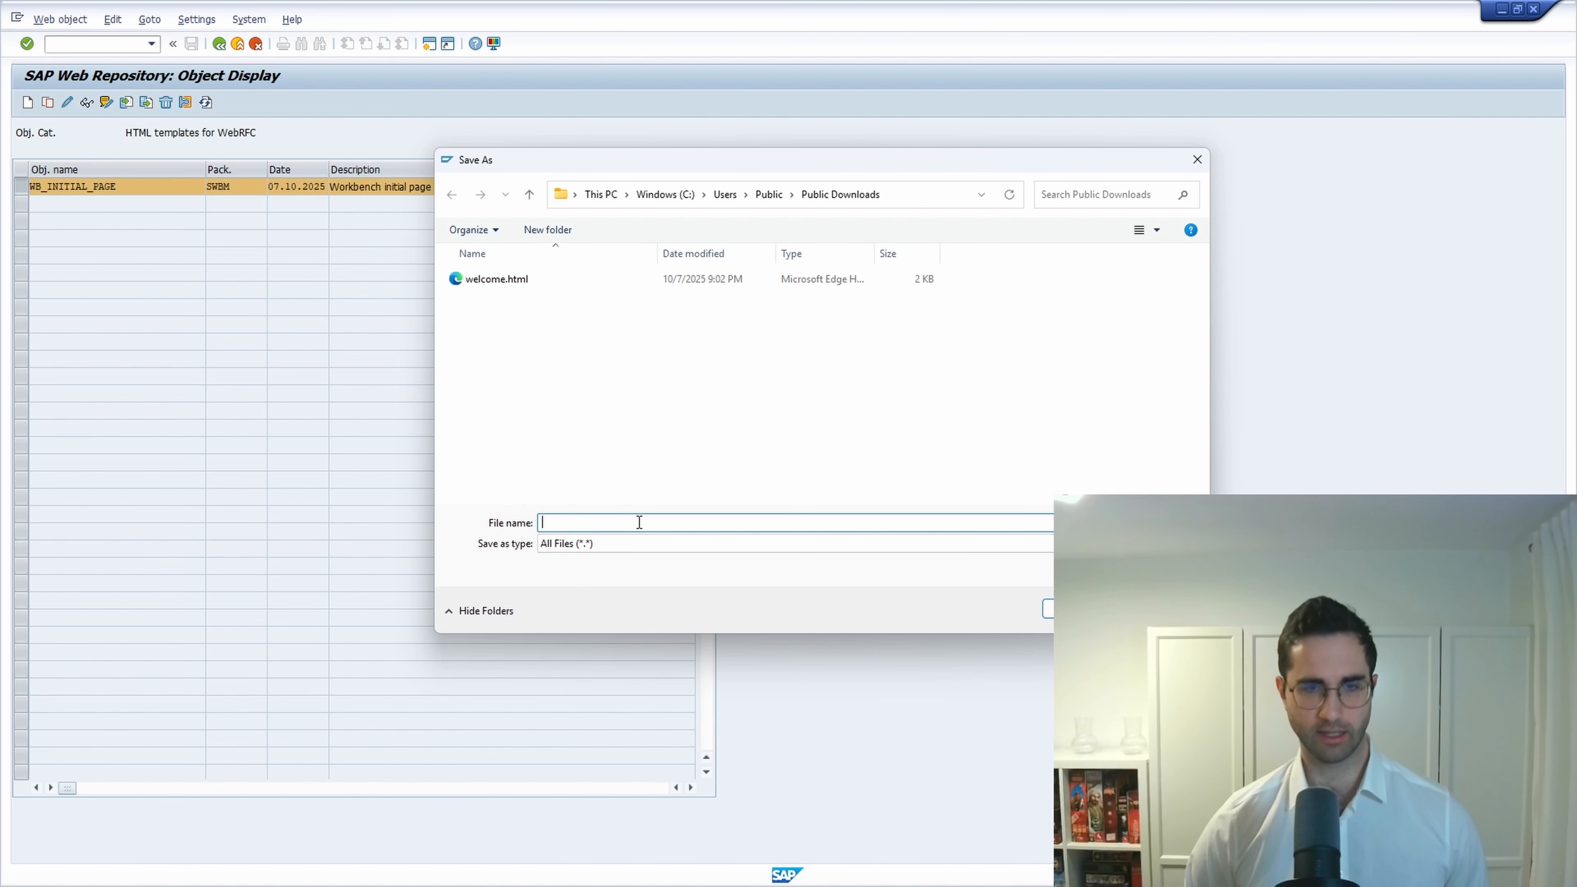
type("wb_i")
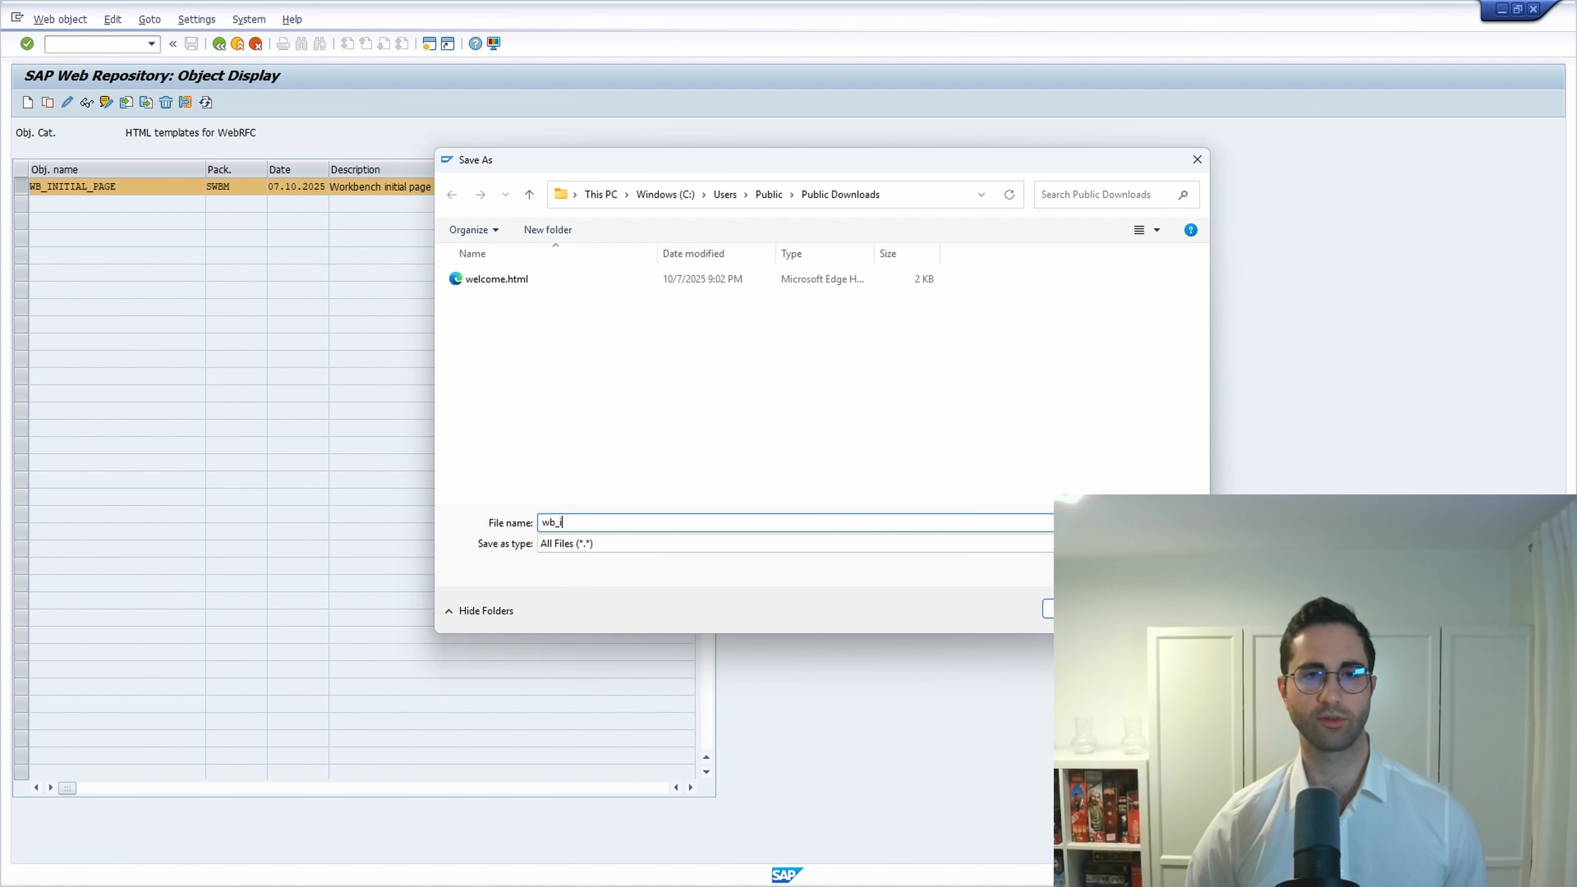
type("nitial_p")
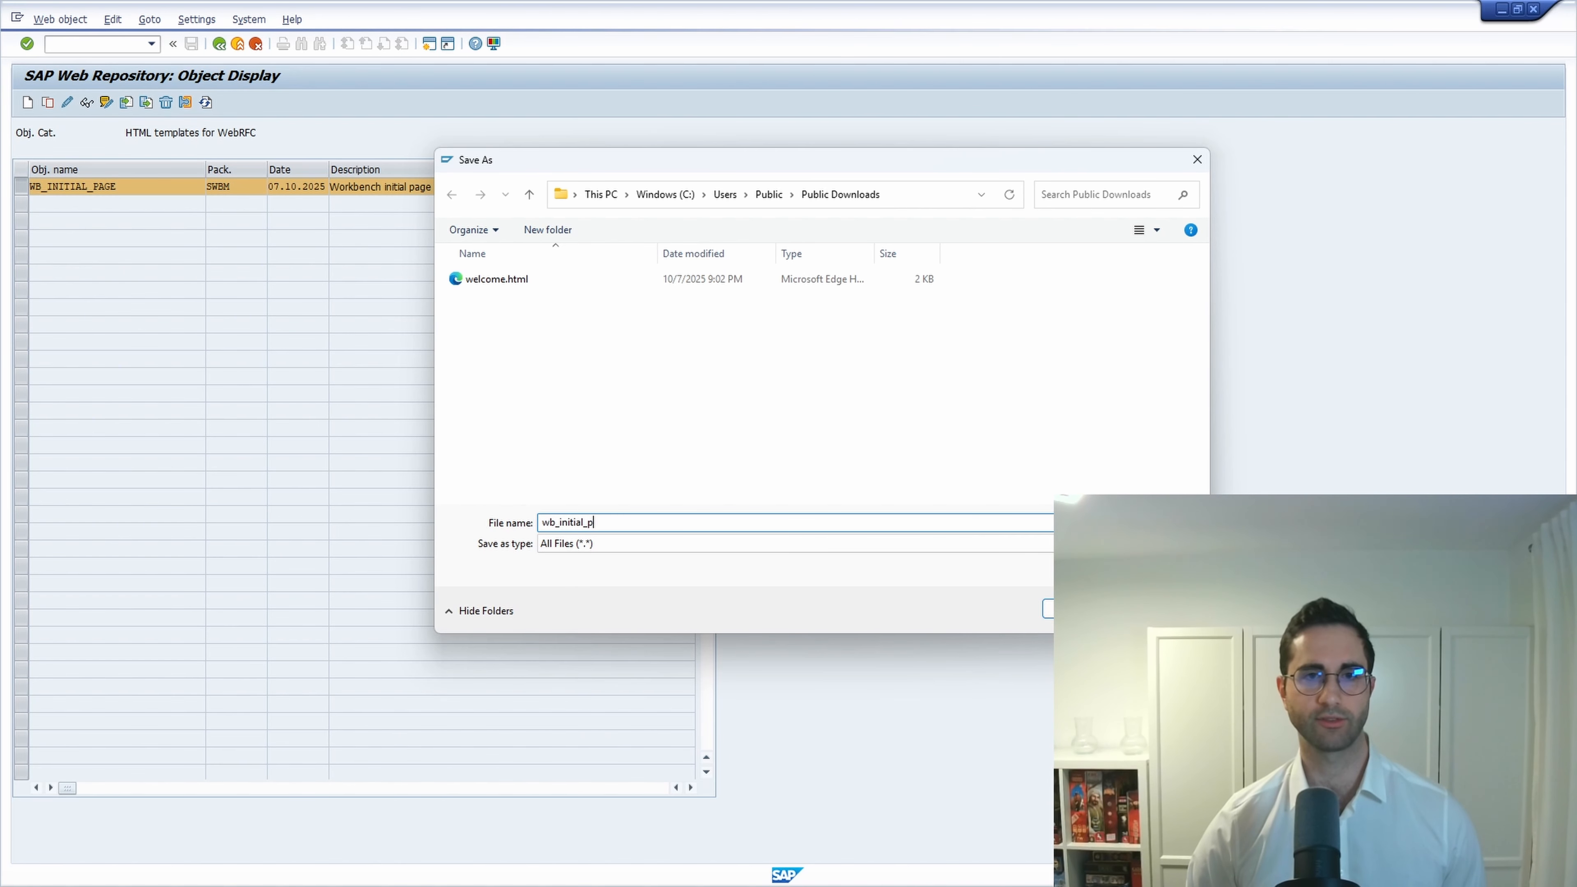
type("age.html")
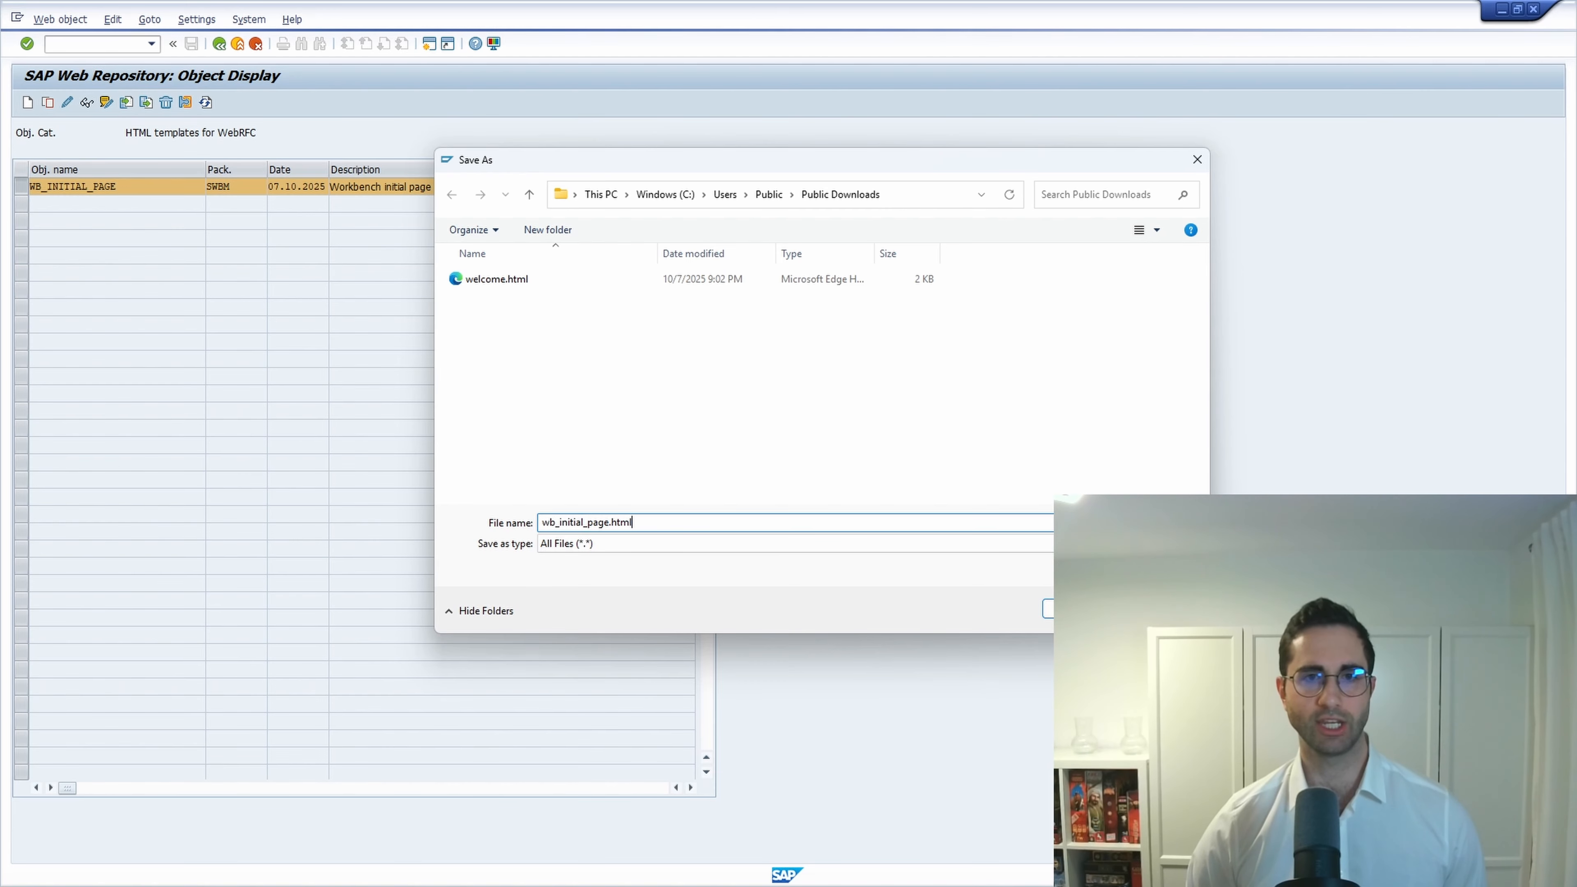
key("Return")
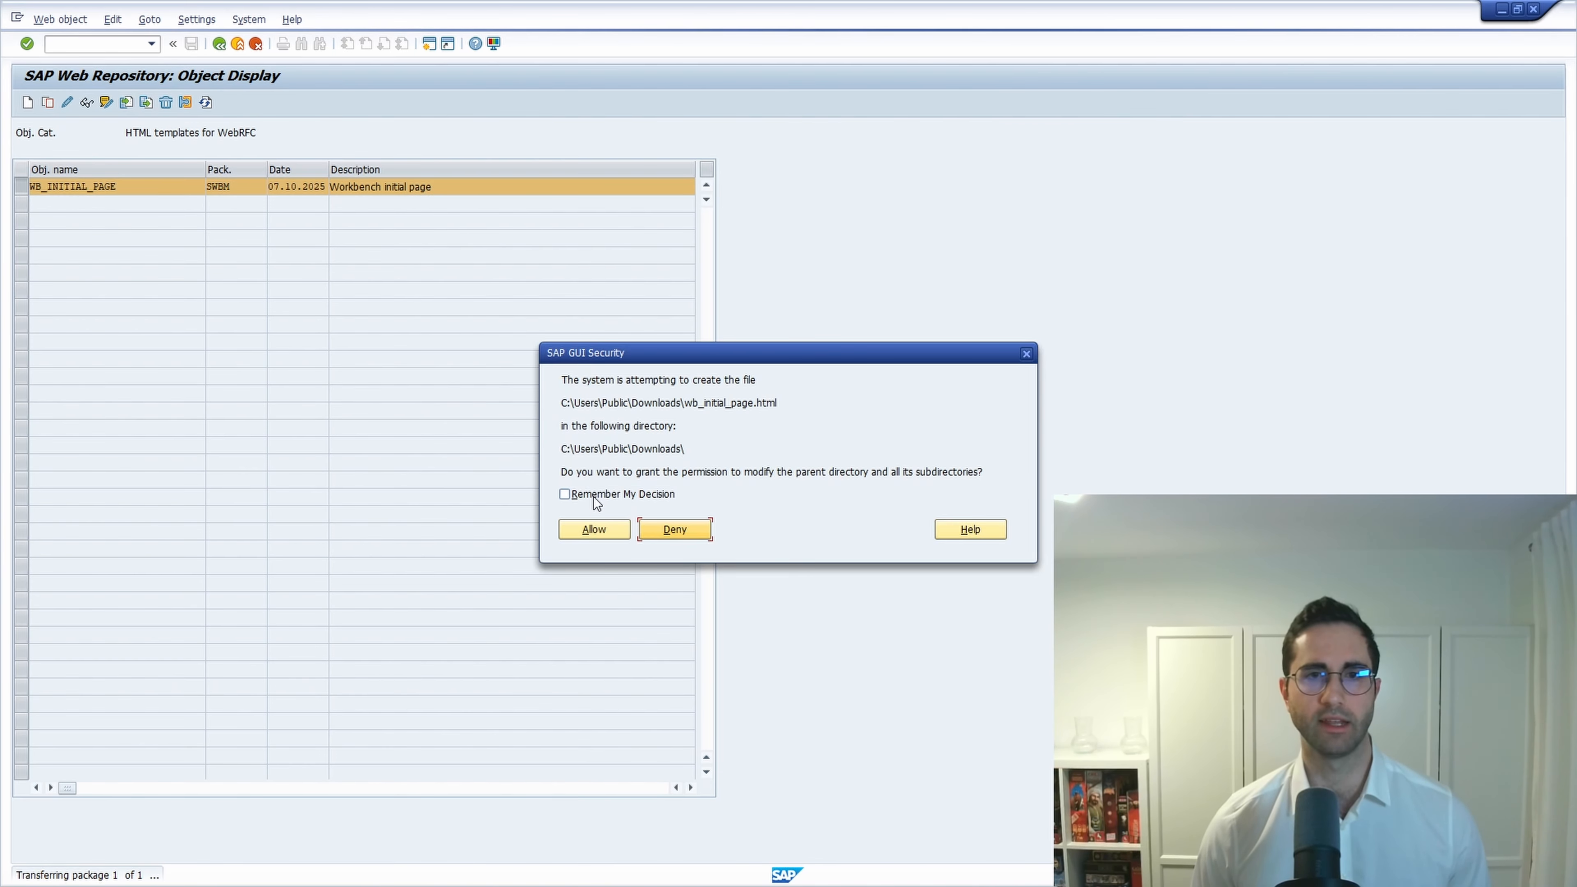
left_click(594, 497)
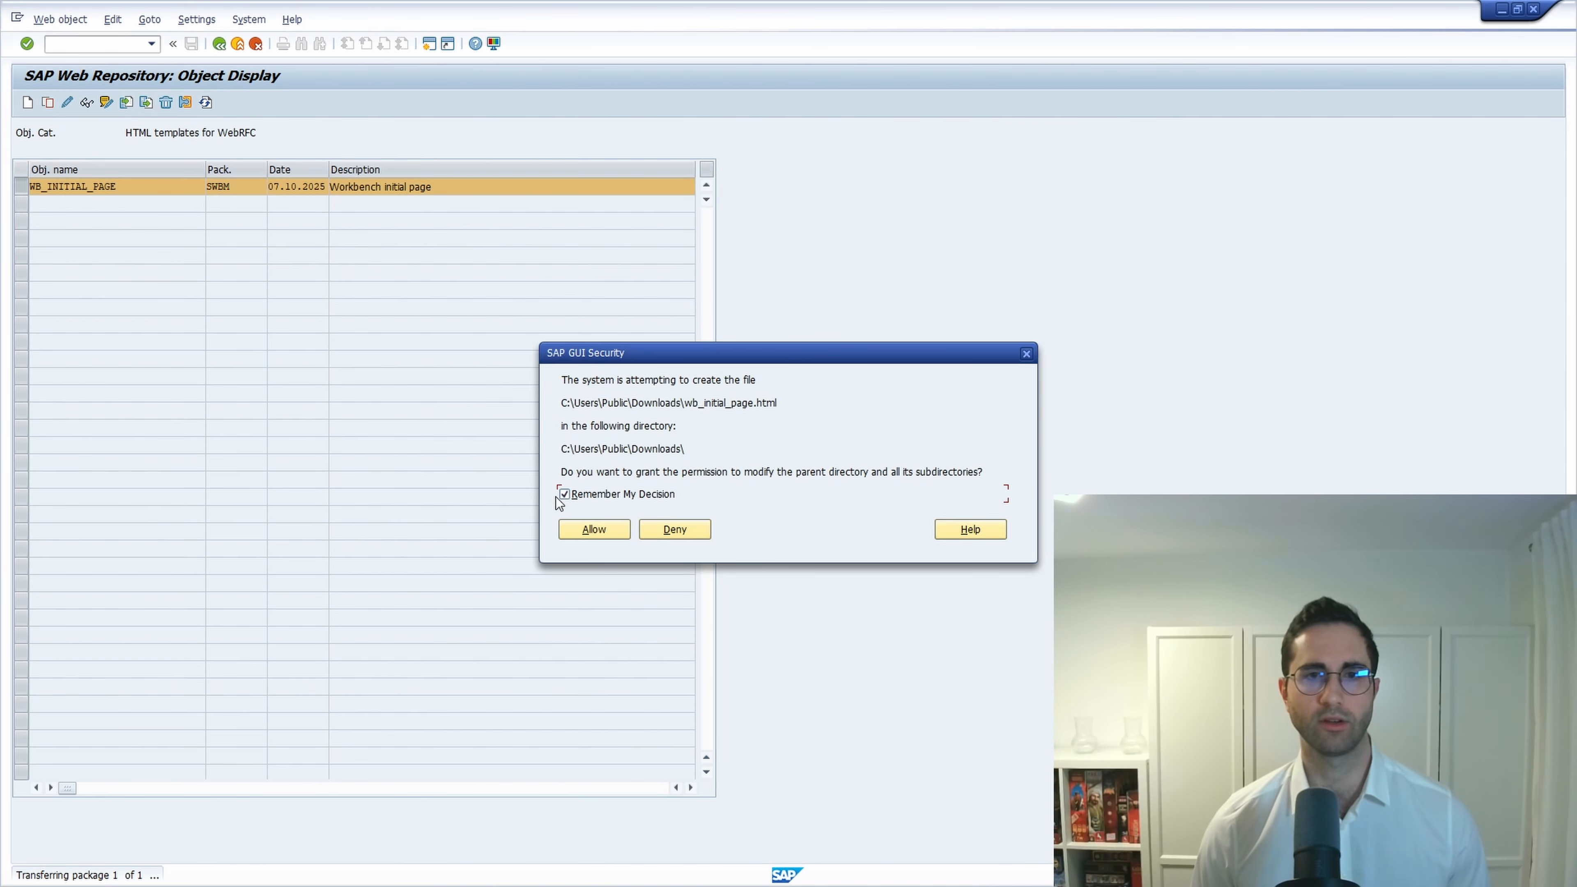
left_click(595, 528)
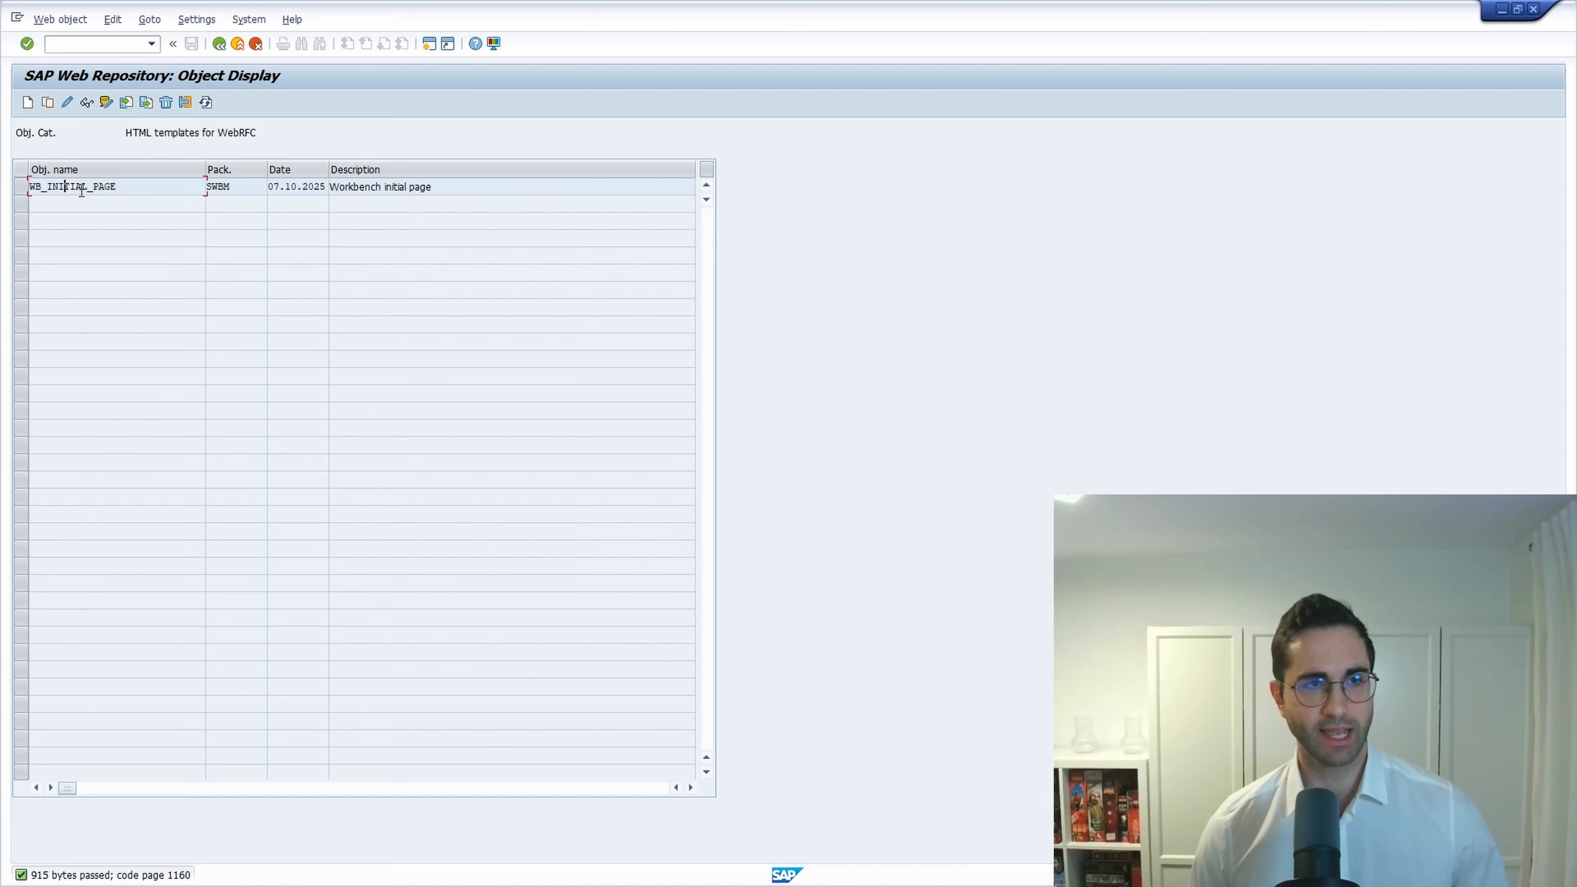
Open the MIME types list and copy the text/html entry's values (*.htm, *.html).
left_click(149, 20)
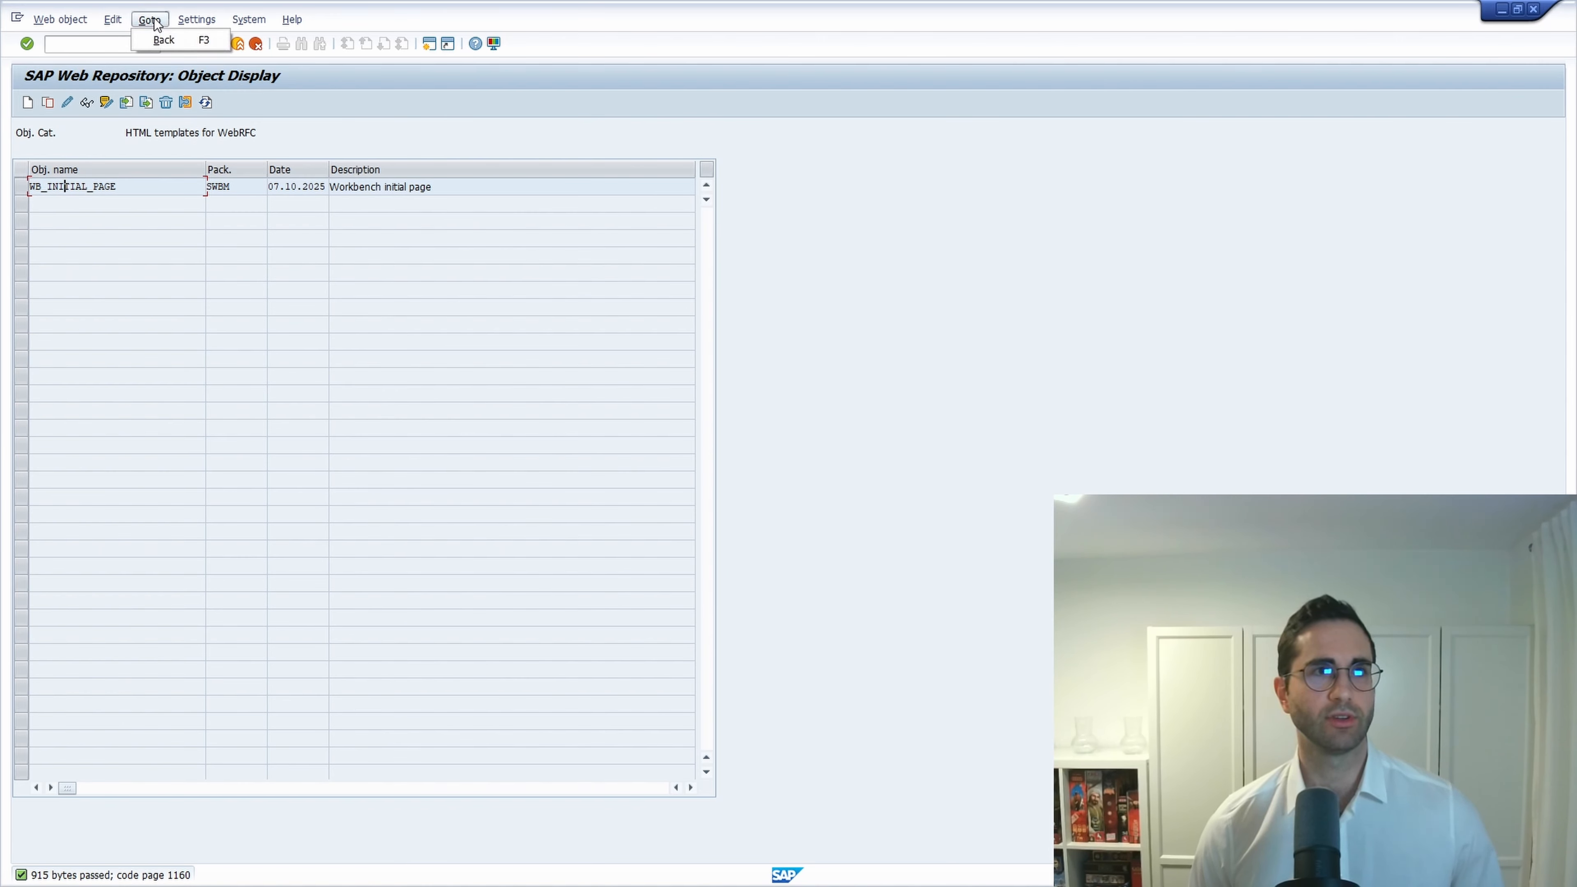
left_click(194, 20)
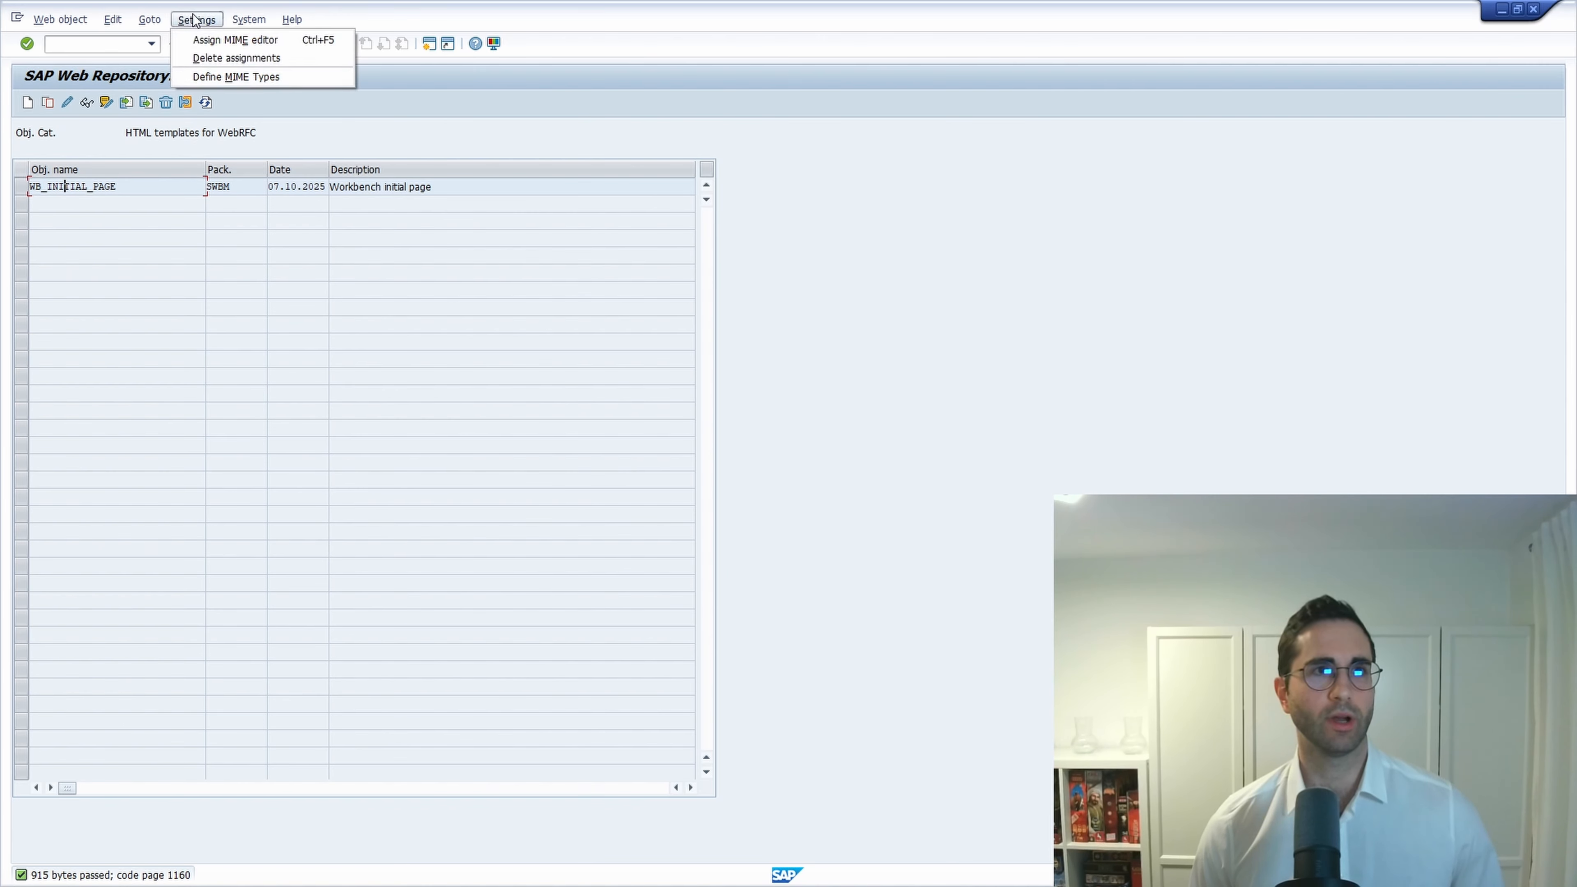
left_click(227, 77)
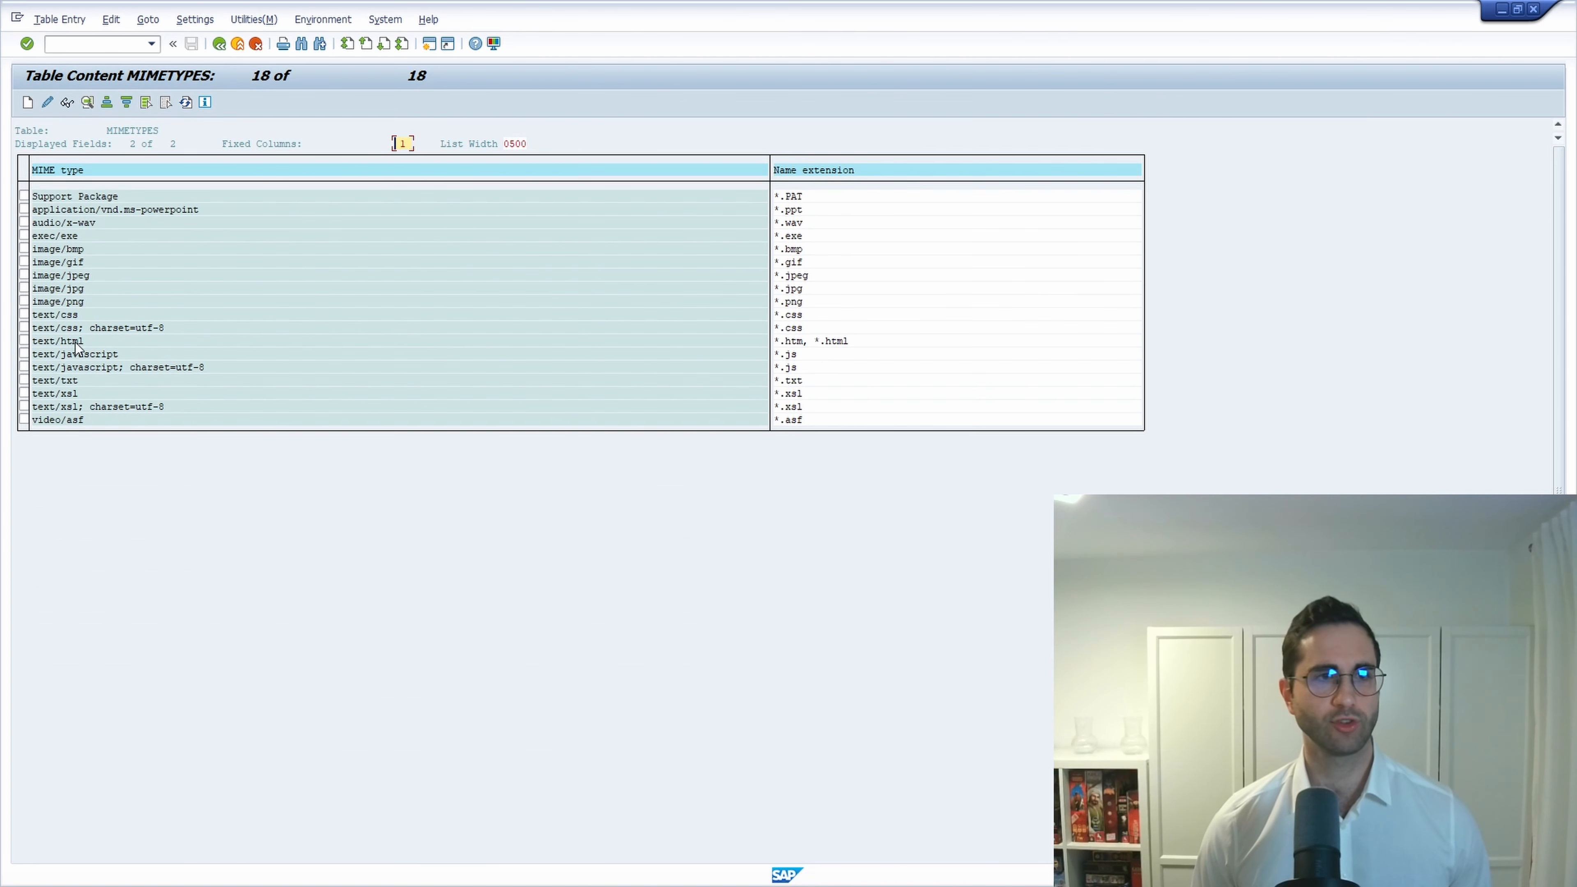
left_click(24, 340)
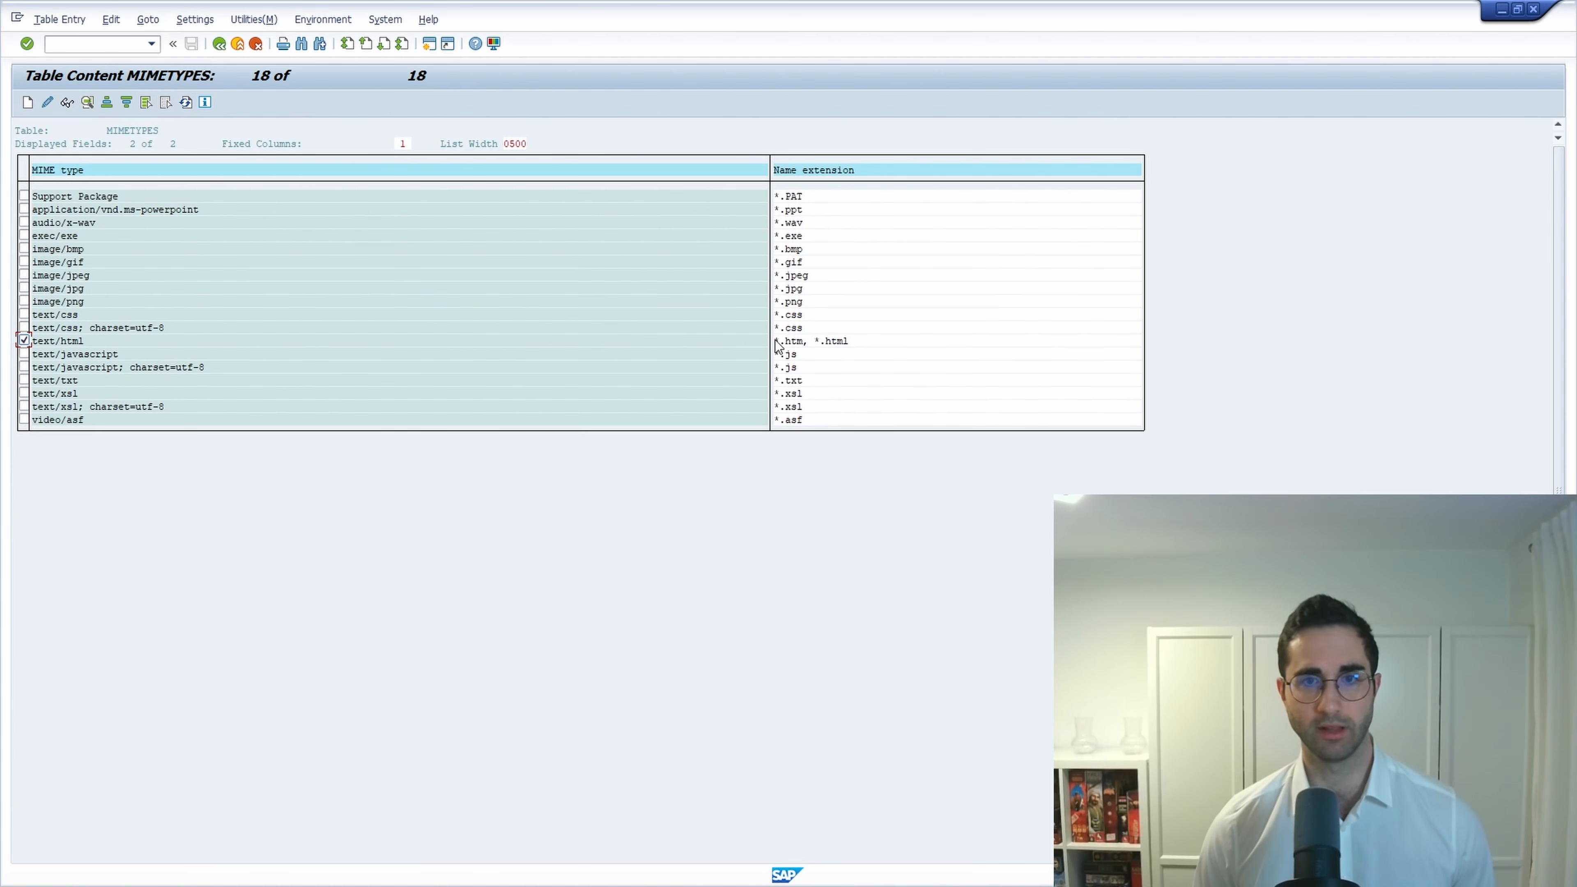
left_click(59, 341)
double_click(58, 342)
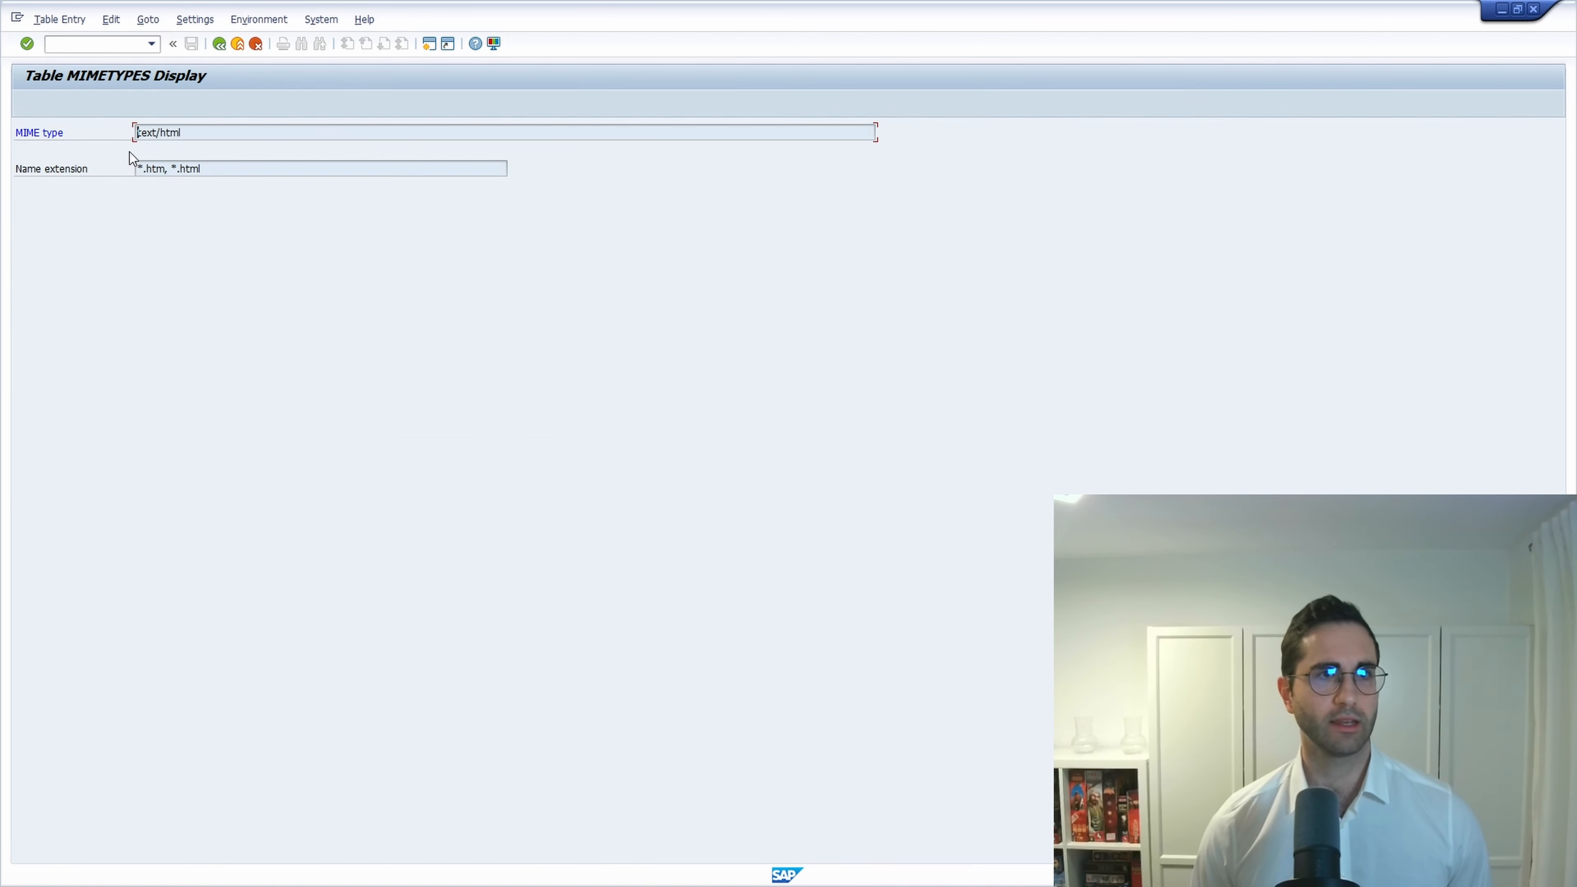
key("ctrl+y")
left_click_drag(132, 124, 254, 188)
key("ctrl+c")
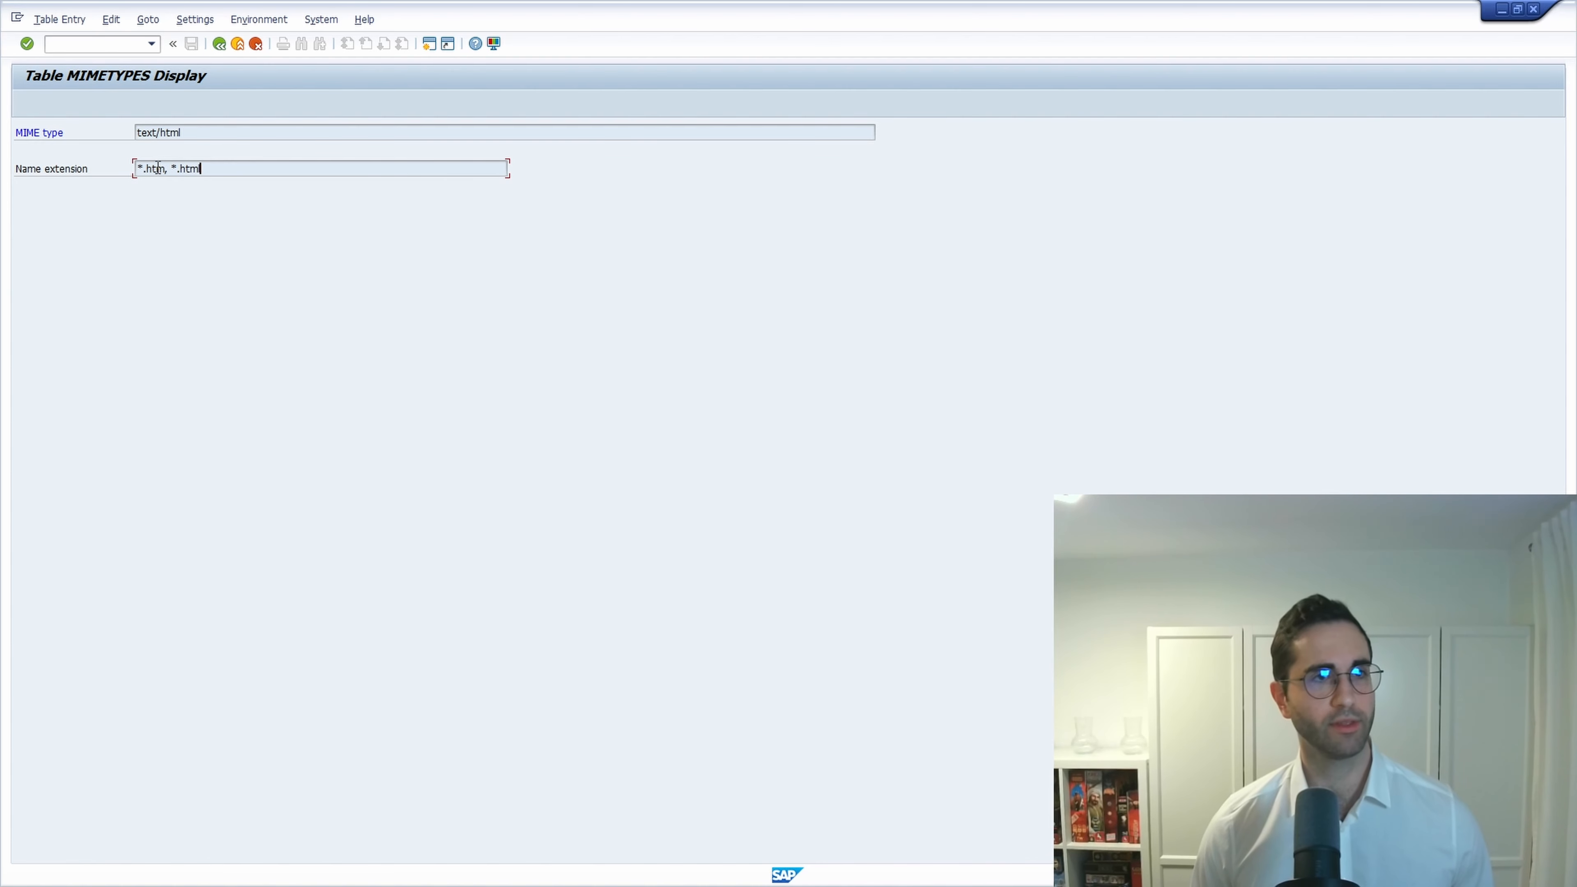
left_click(220, 44)
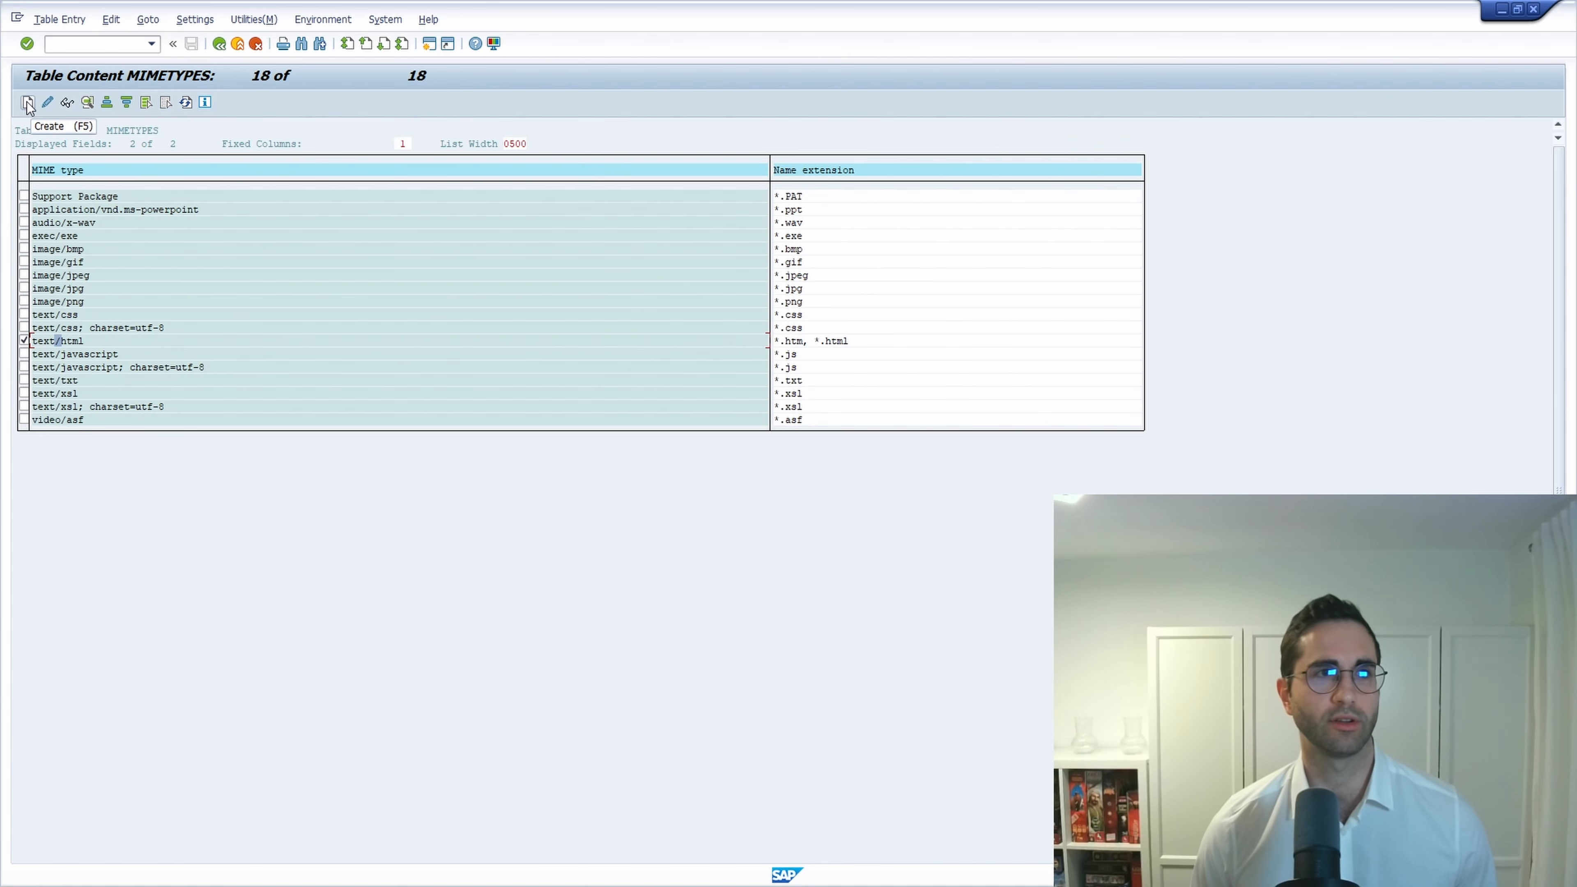
Start a new MIME type entry, discard it unsaved, and return to the object list.
left_click(28, 103)
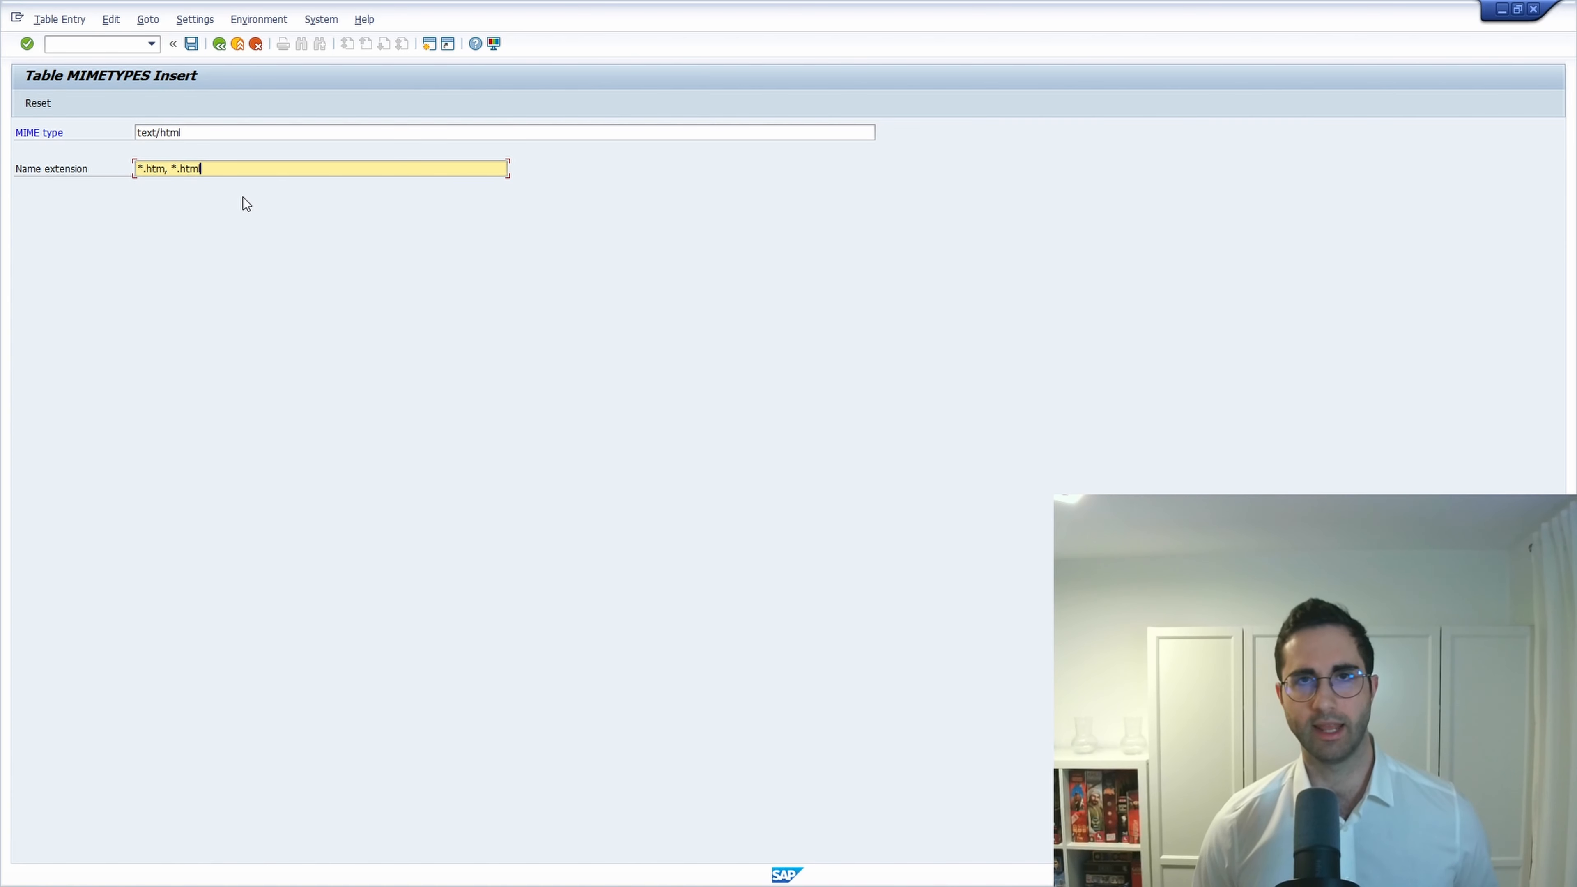
left_click(241, 132)
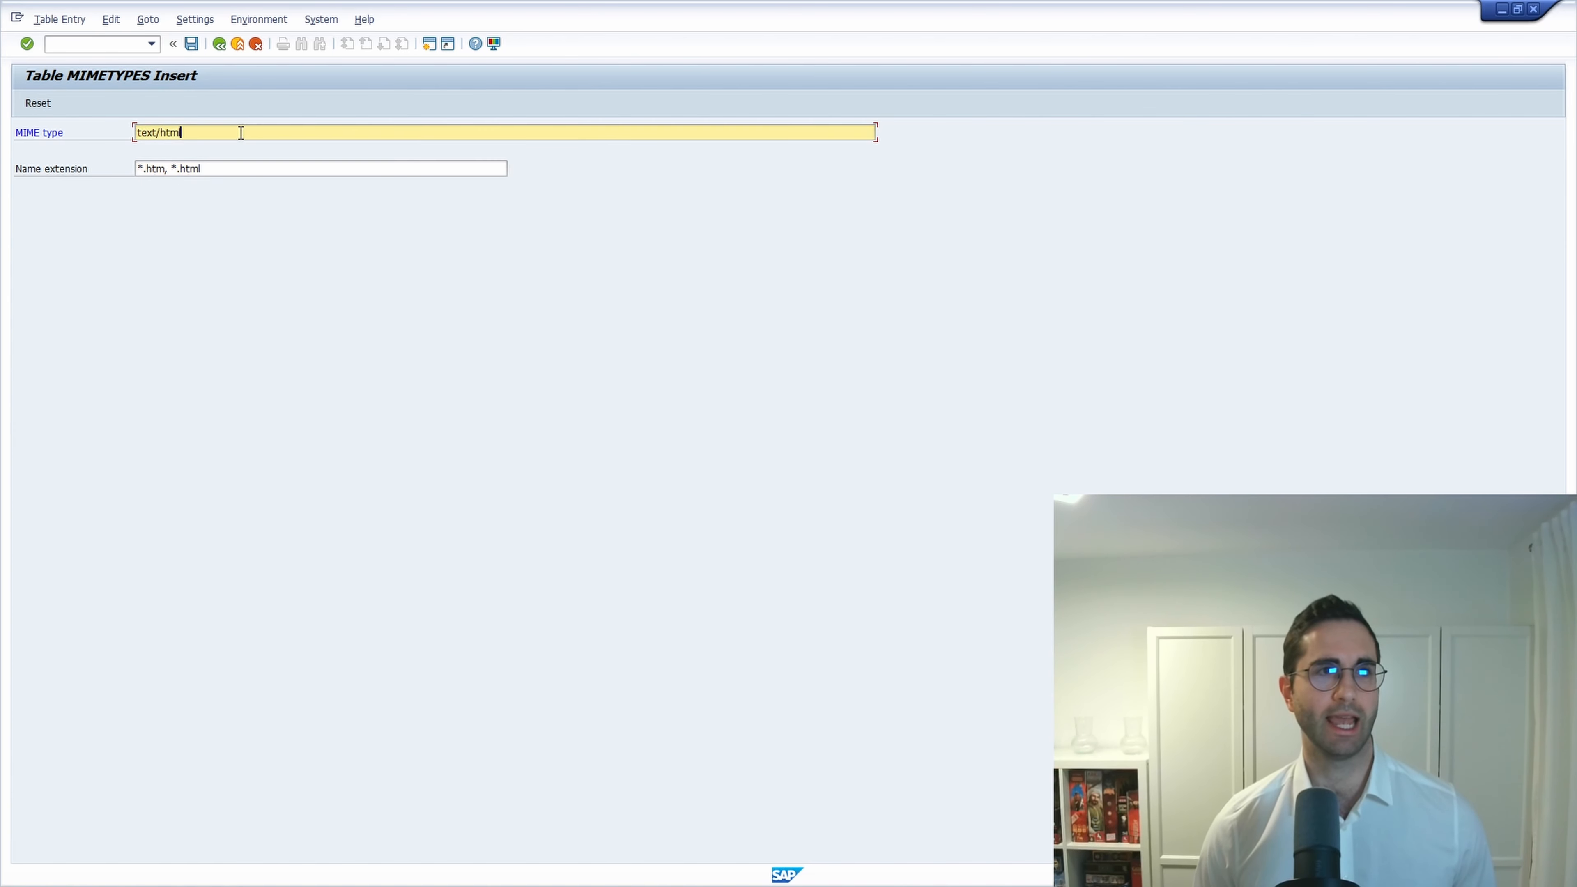
left_click(218, 47)
left_click(222, 339)
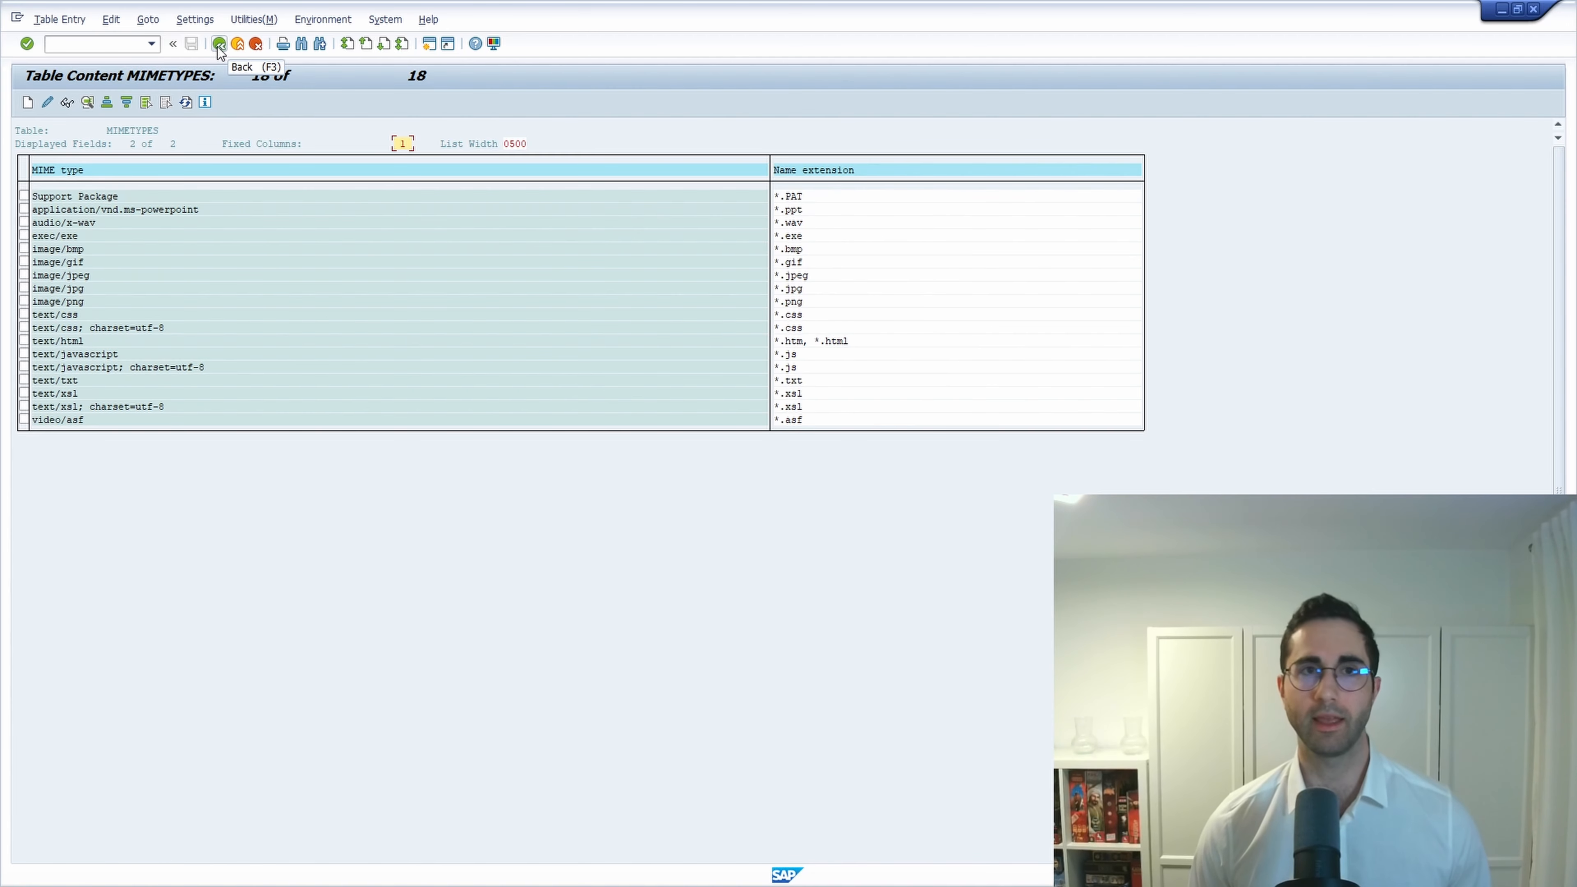
left_click(218, 45)
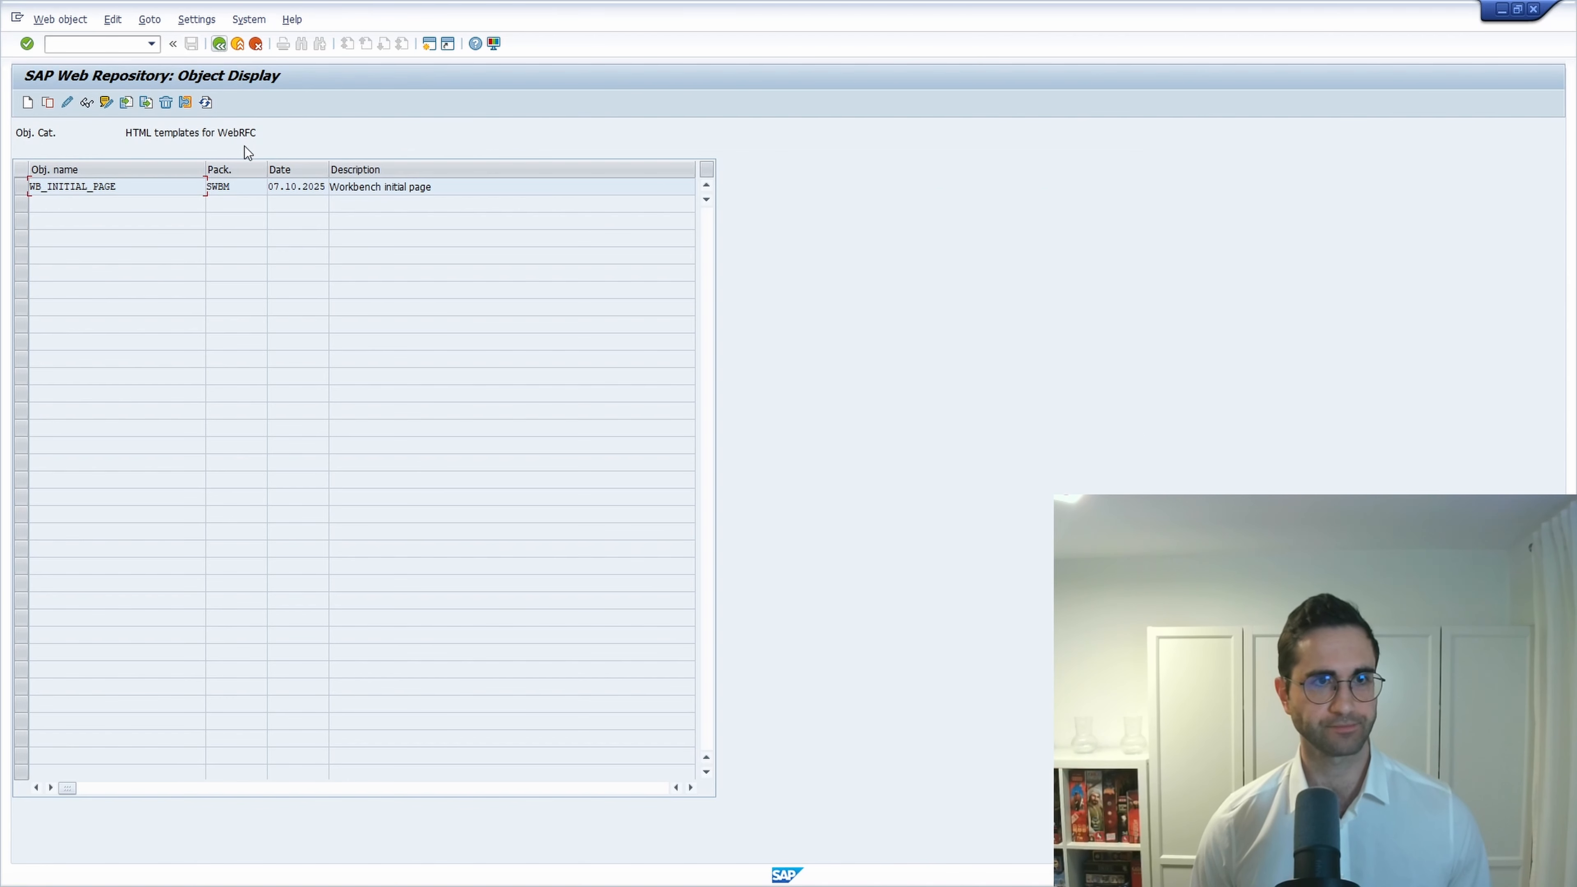
Import welcome.html over the selected WB_INITIAL_PAGE template.
left_click(68, 189)
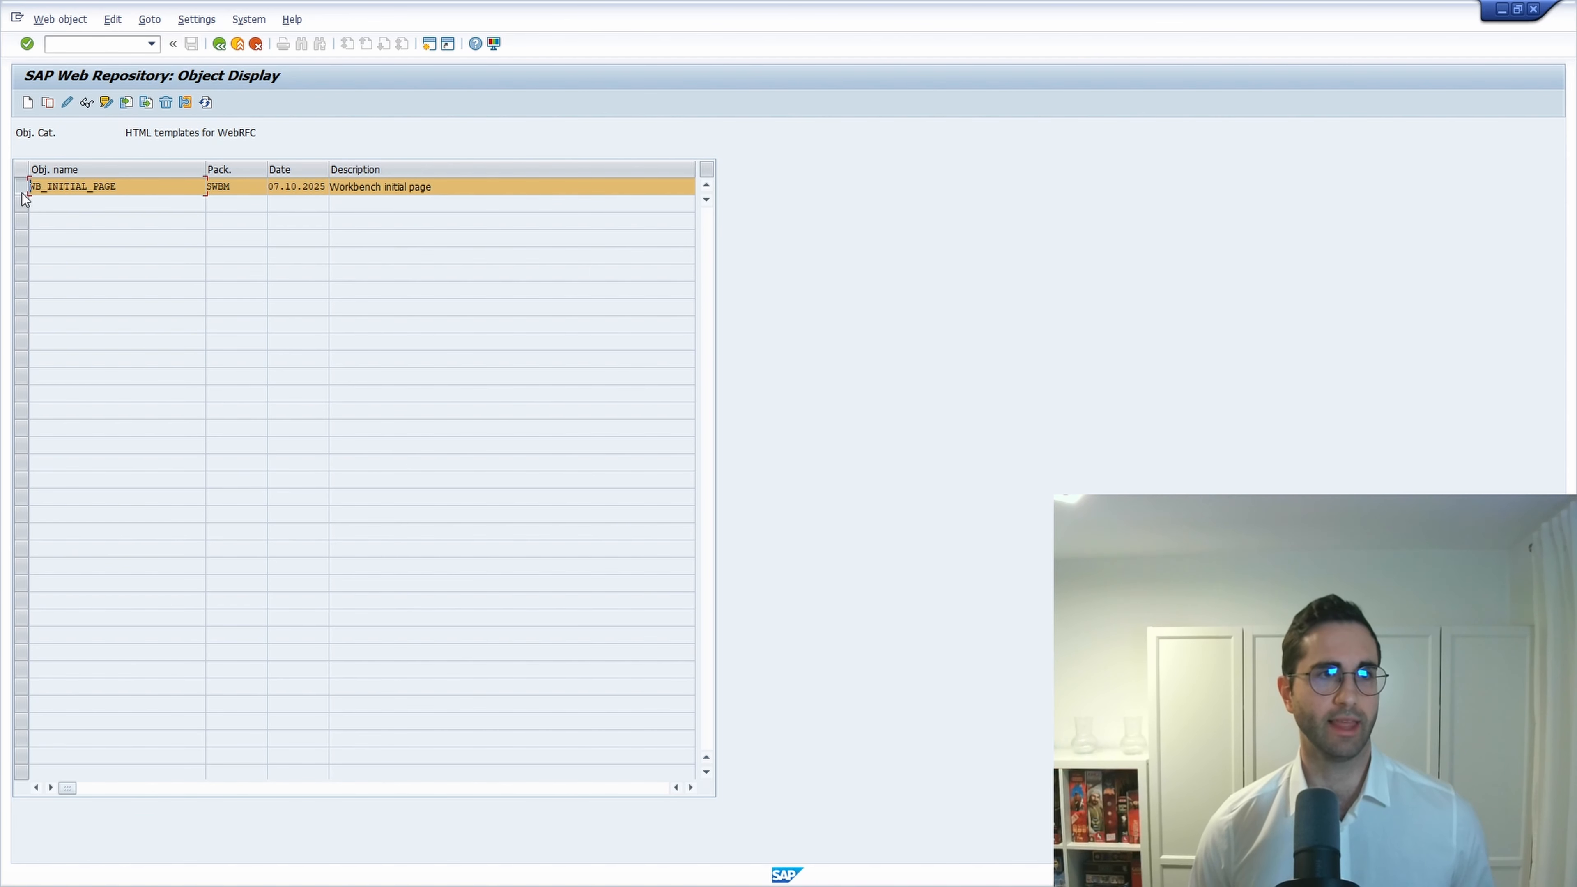
left_click(126, 103)
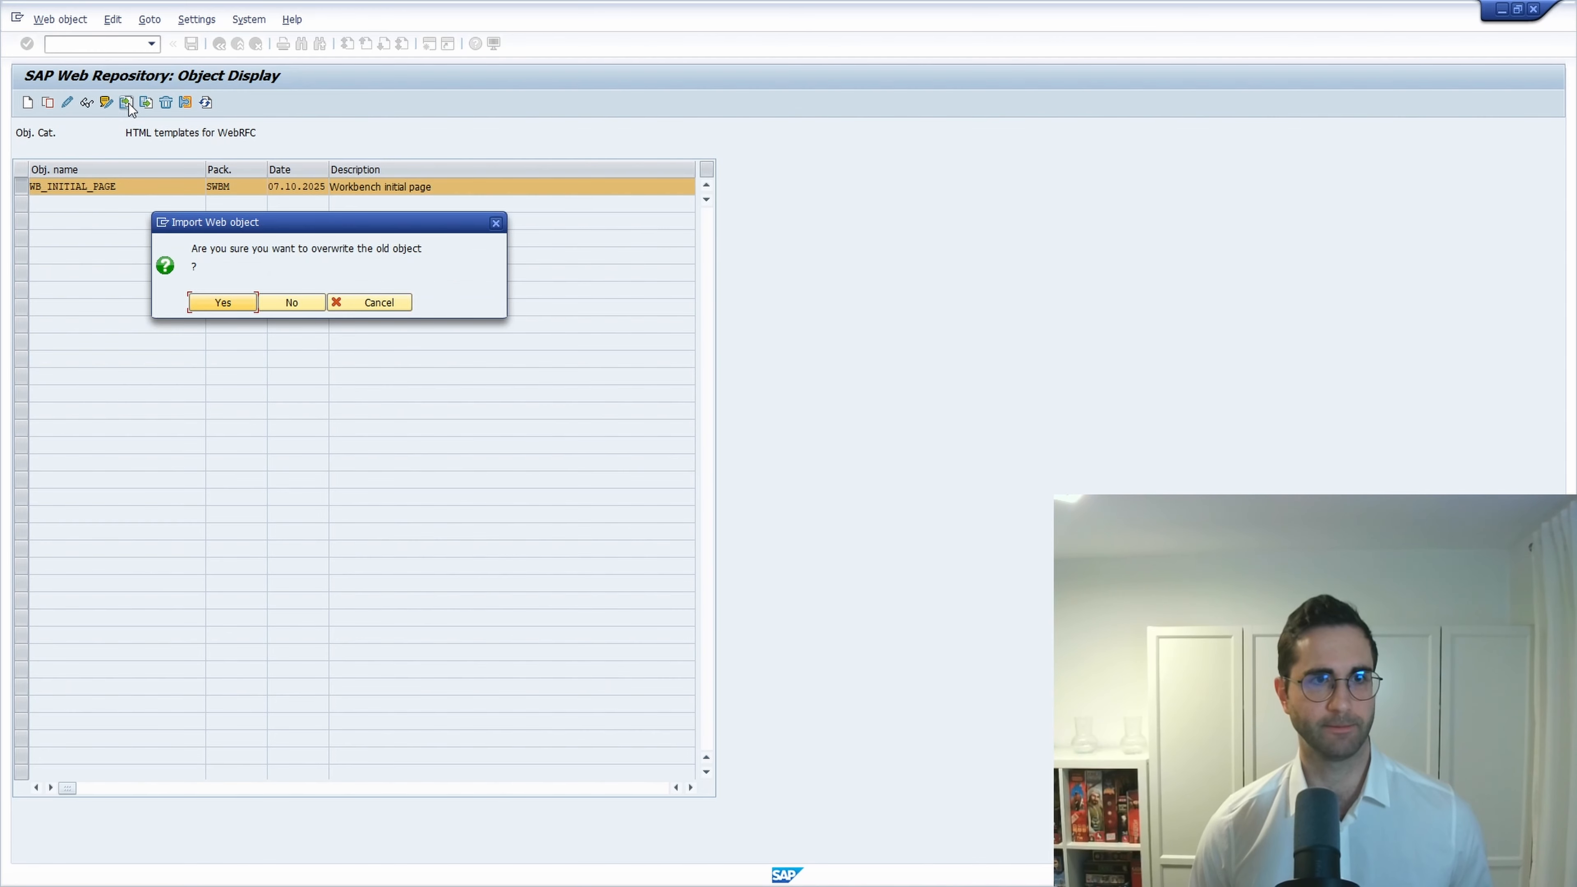
left_click(226, 301)
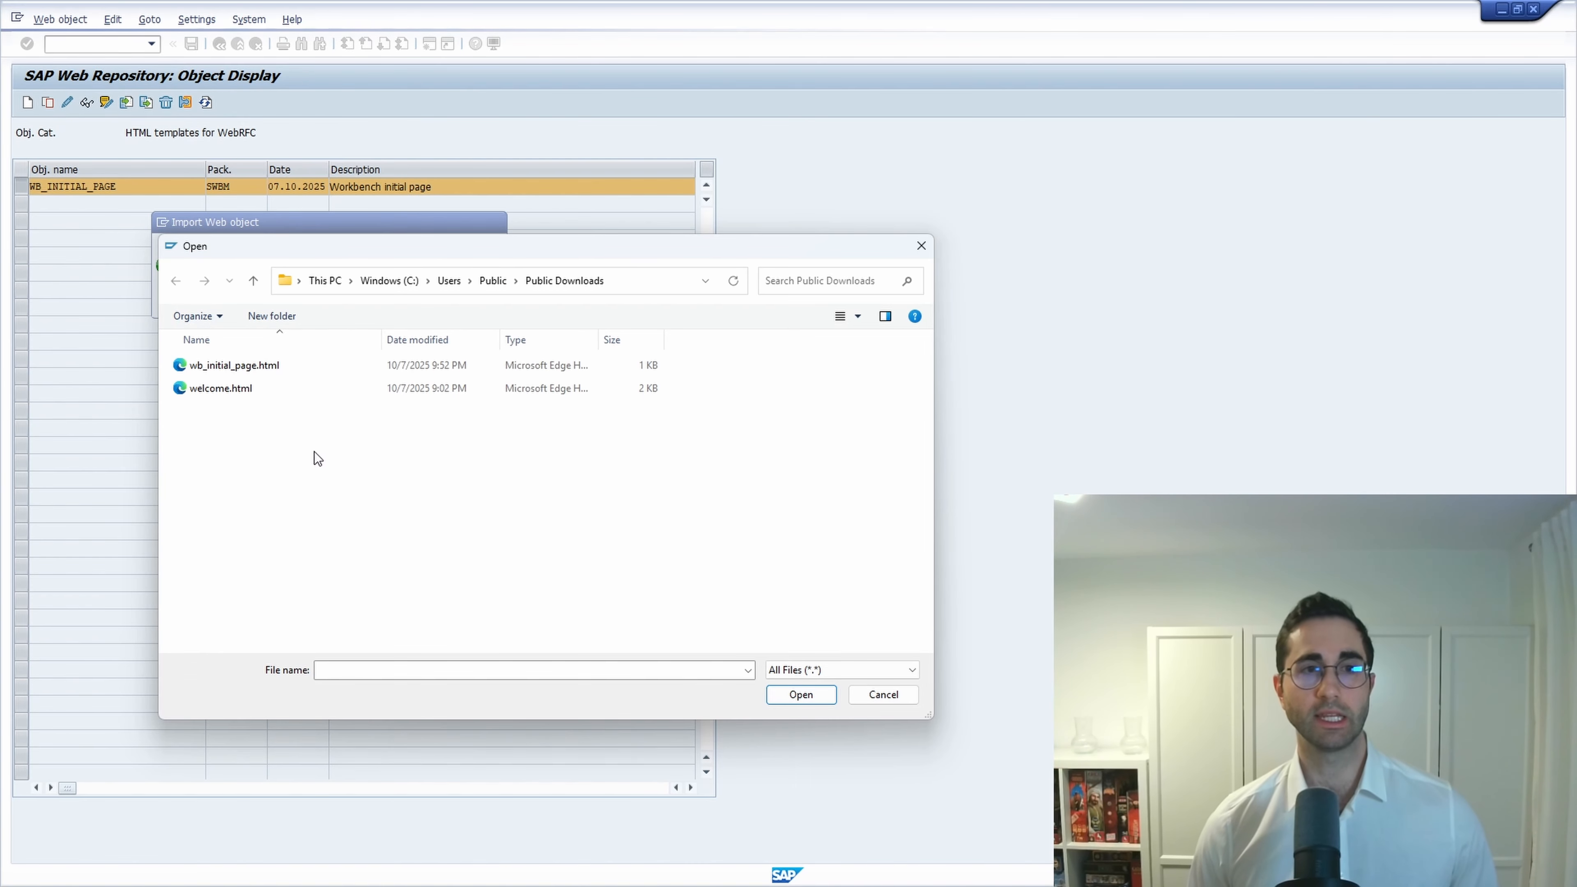
left_click(225, 390)
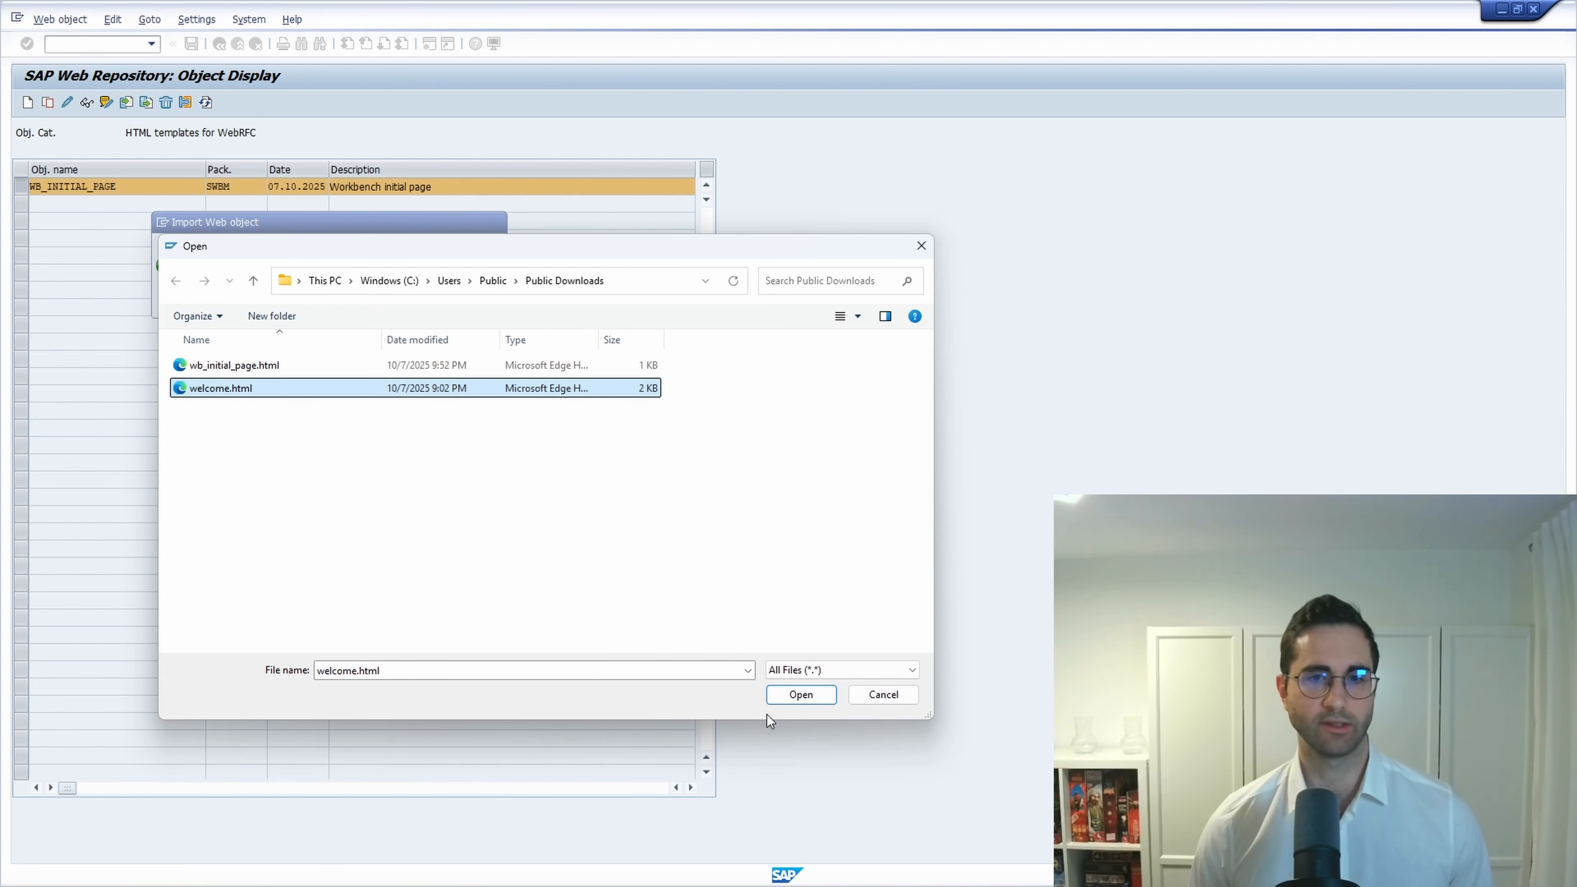
left_click(806, 695)
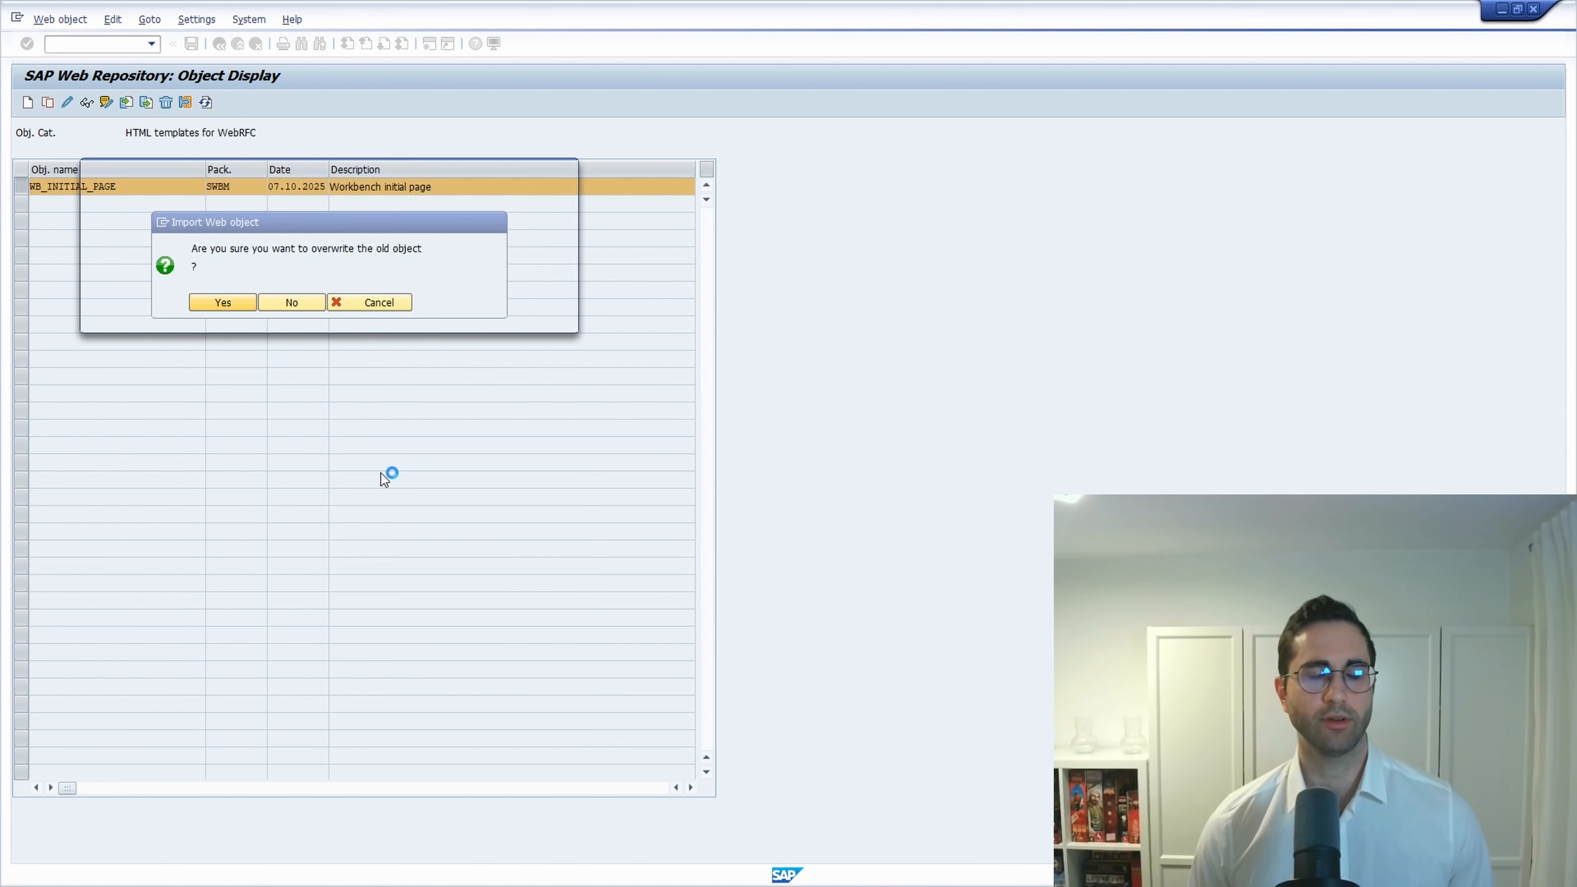
Confirm the overwrite, allow file access, acknowledge the repair notice, and enter /nse80.
key("Return")
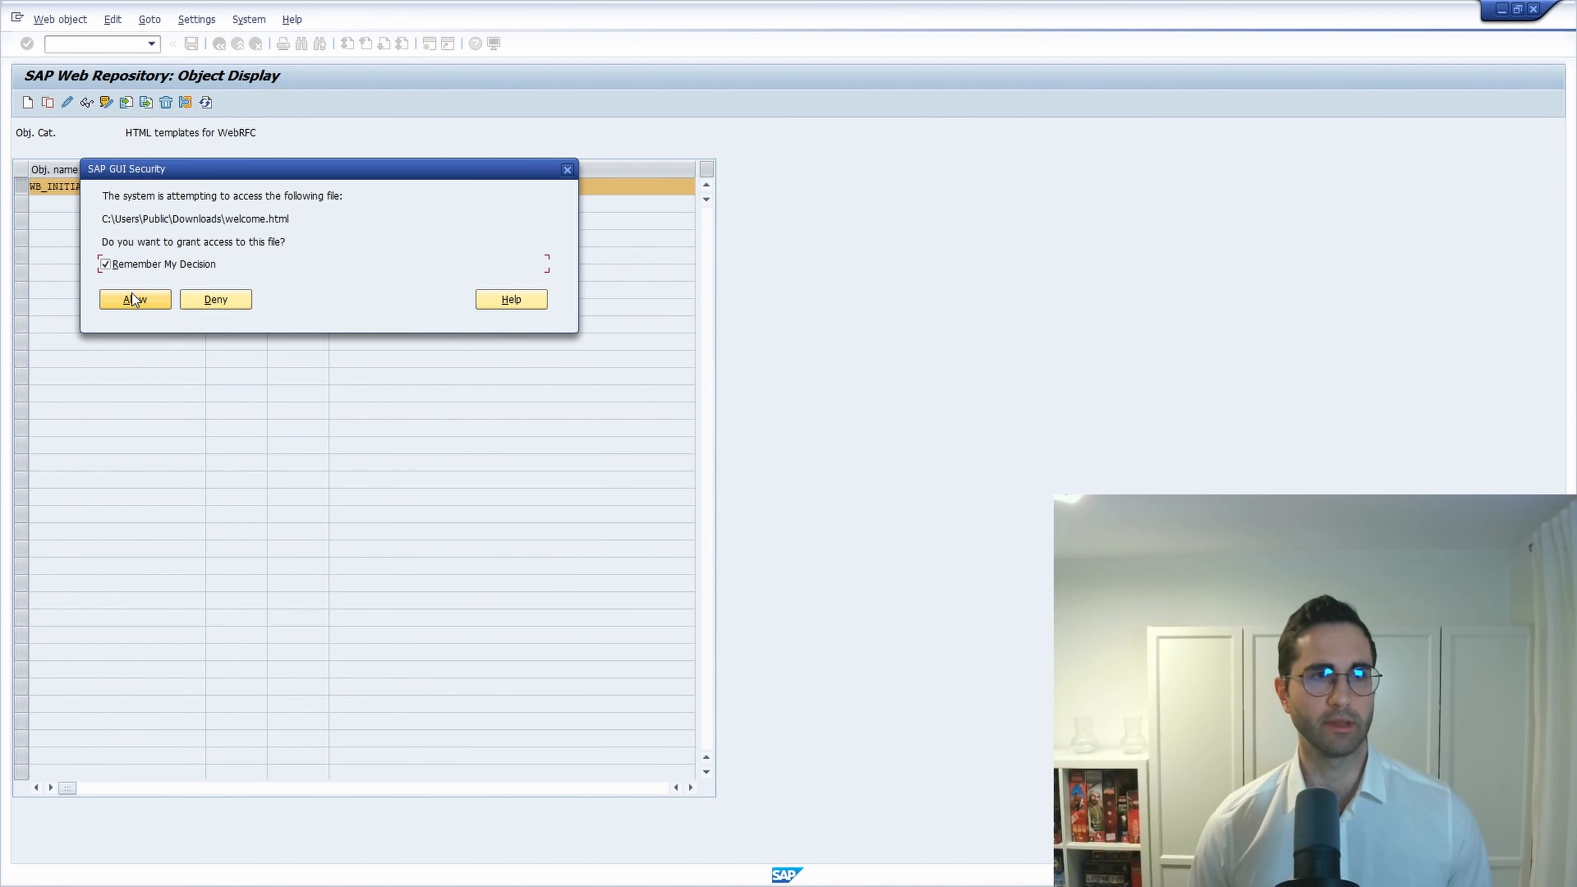
left_click(133, 298)
key("Return")
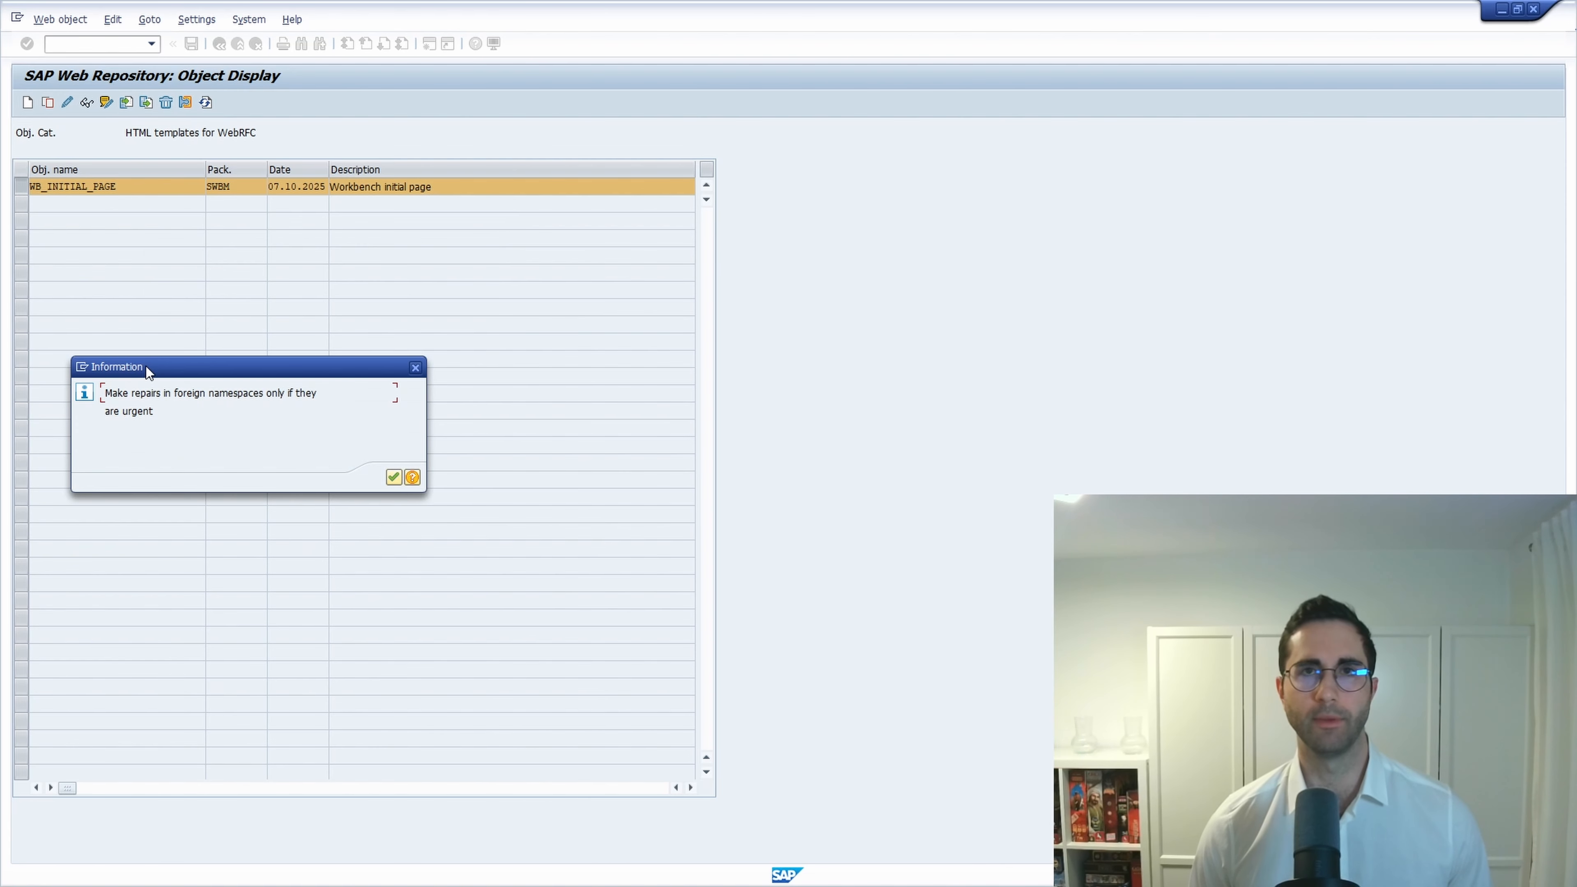
left_click(387, 479)
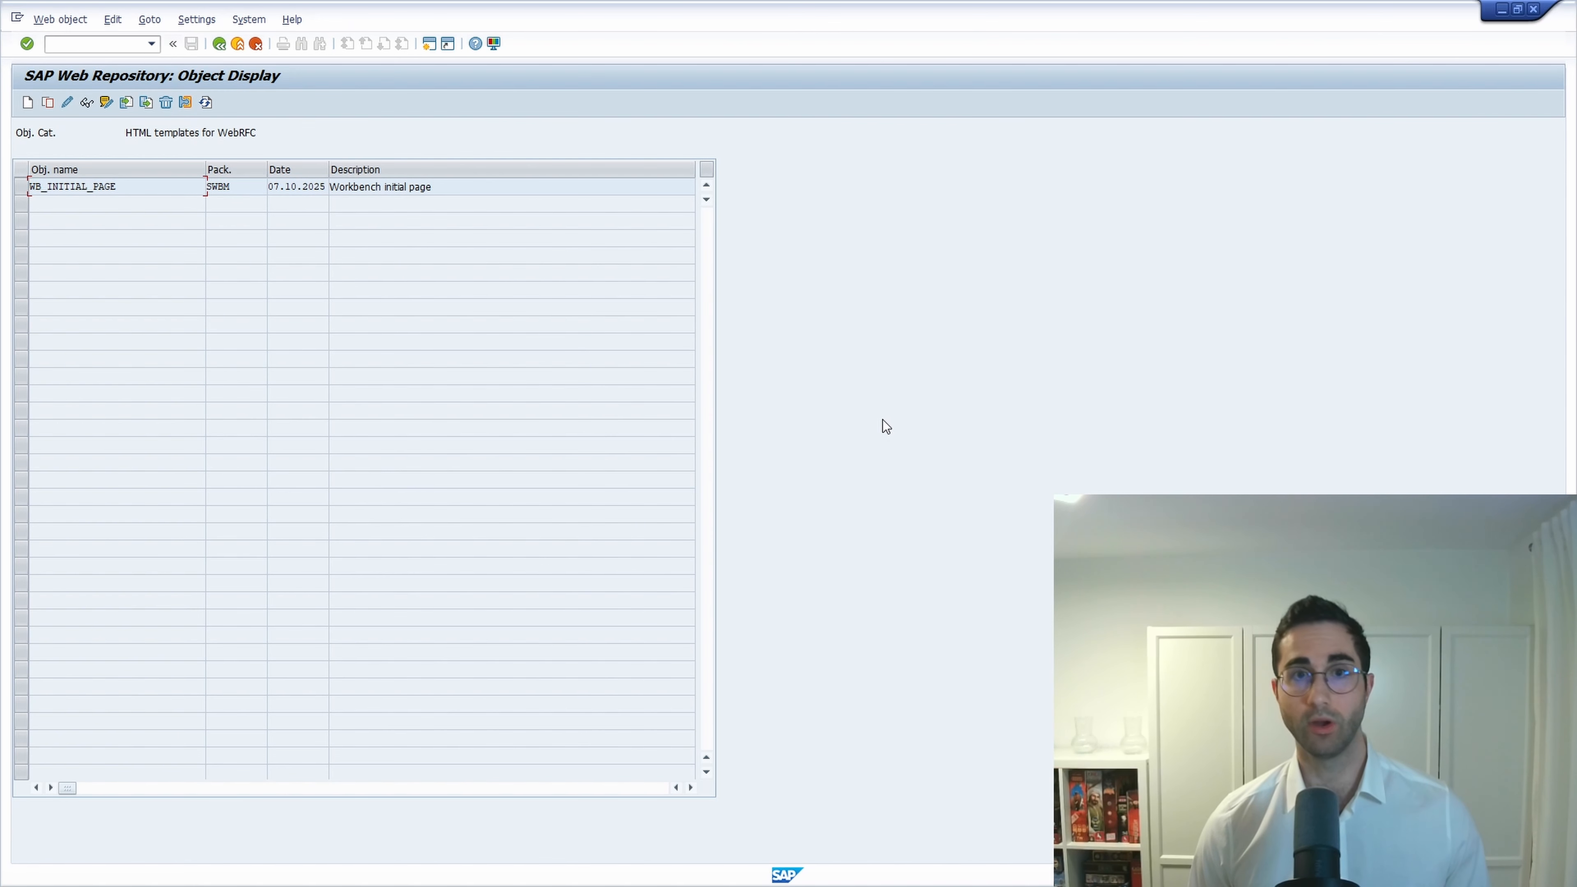
left_click(89, 45)
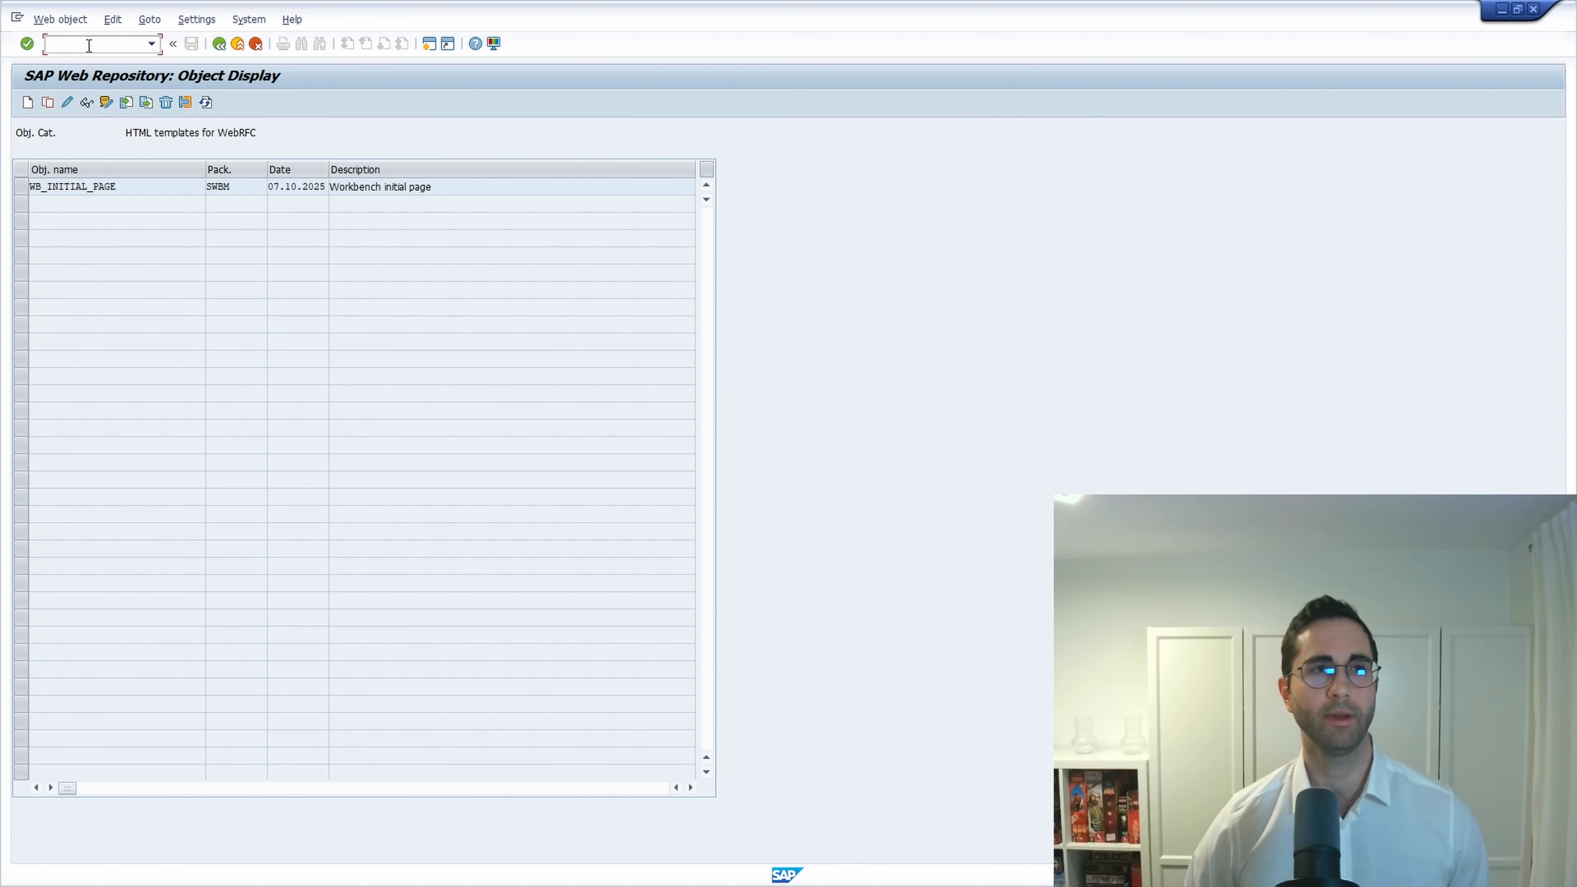
type("/nse80")
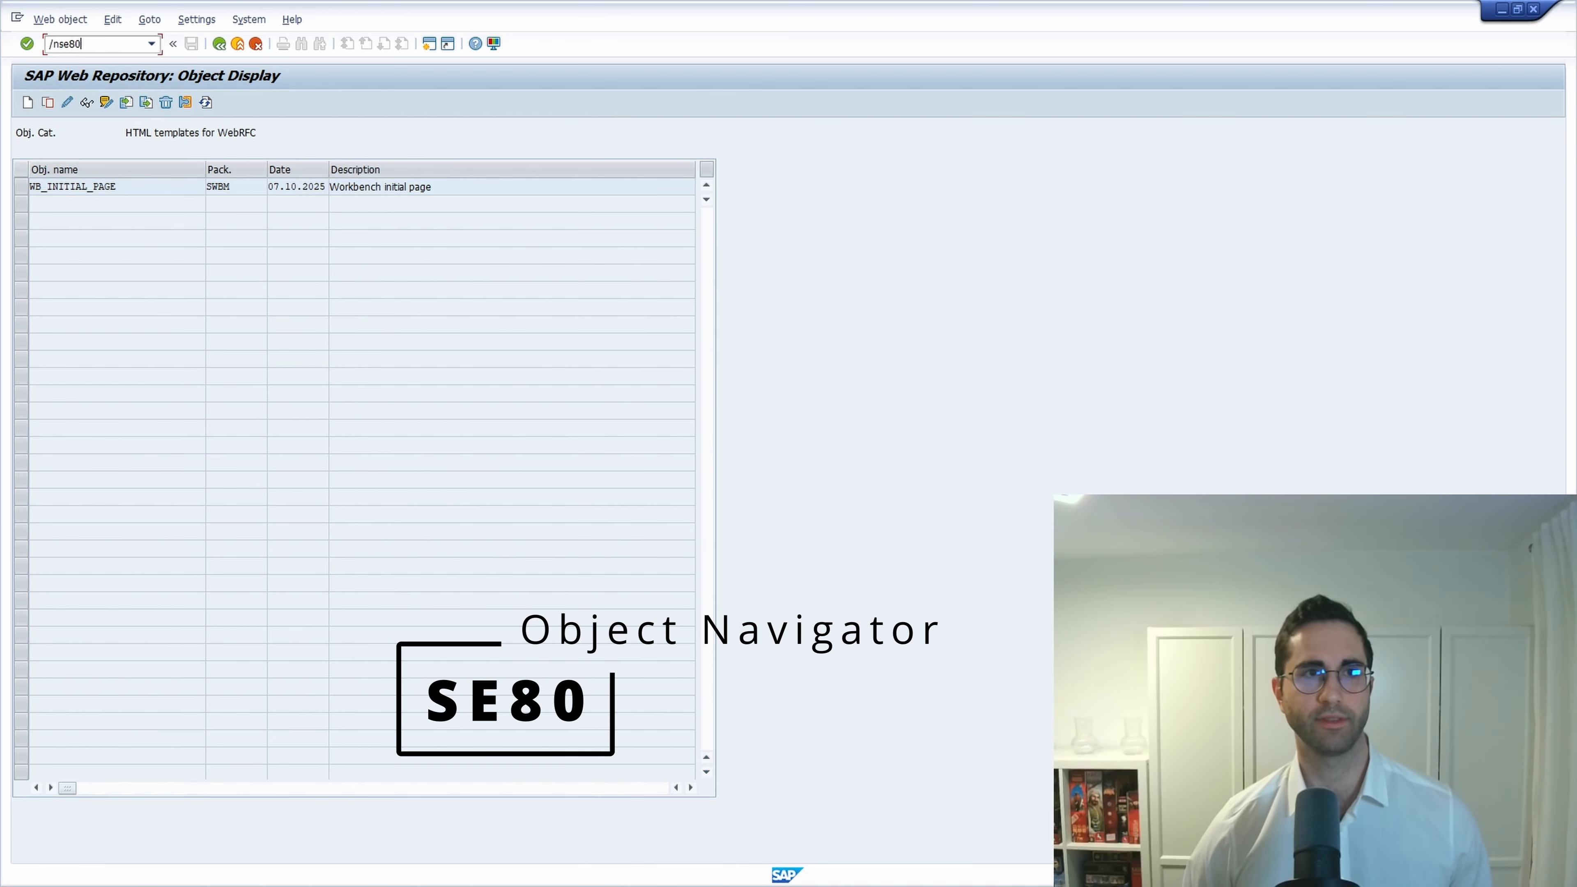
Launch SE80, inspect the Welcome to ABAP Development page text, and resize the tree pane.
key("Return")
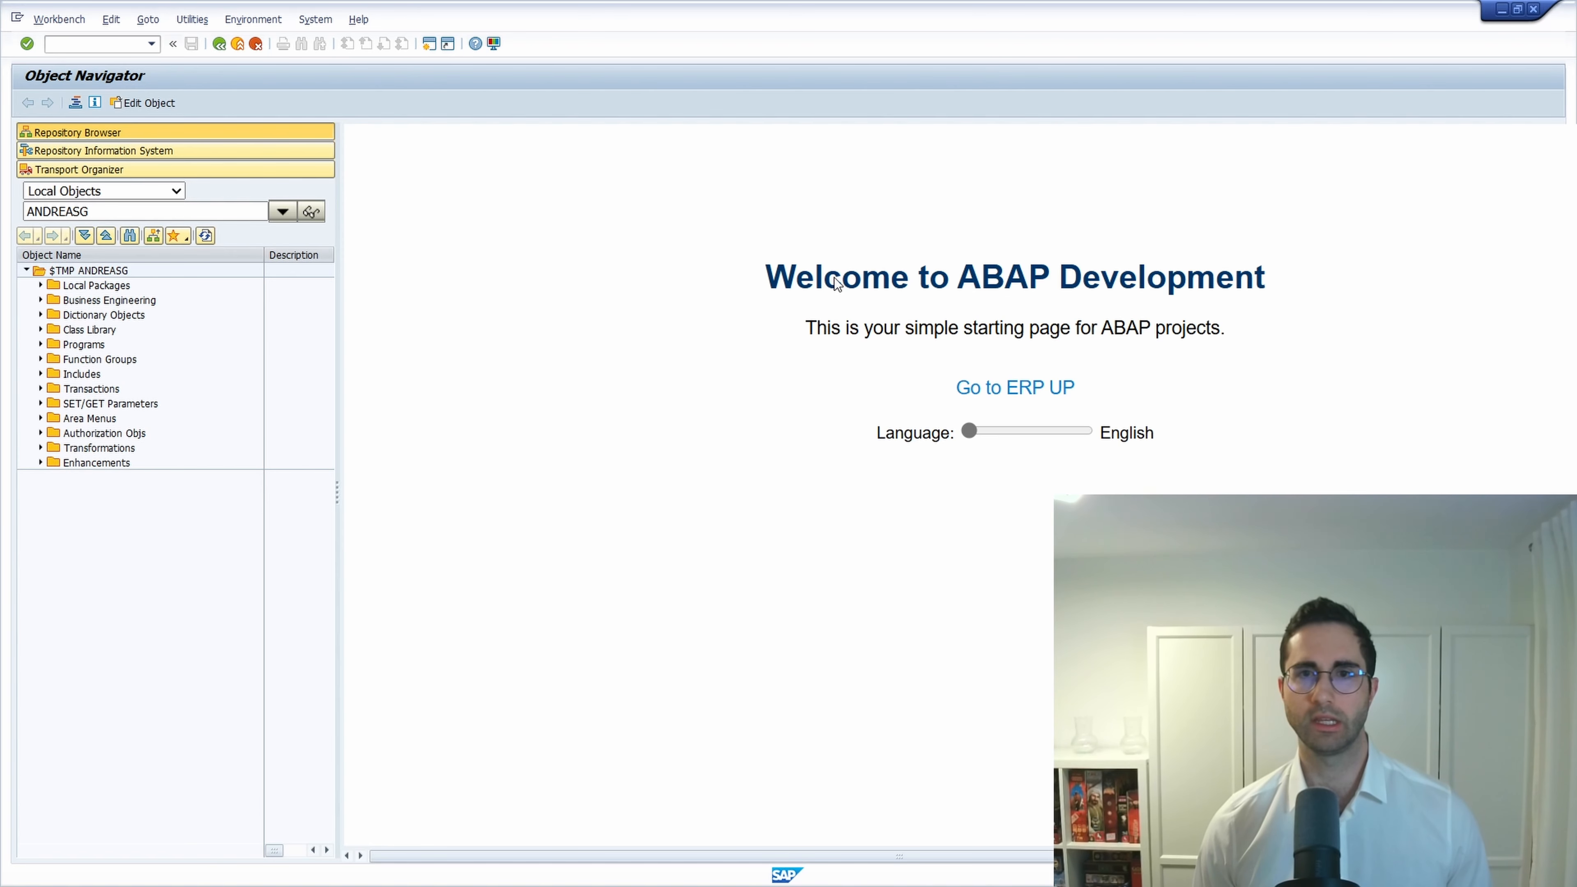
left_click_drag(944, 329, 1226, 331)
left_click(1091, 392)
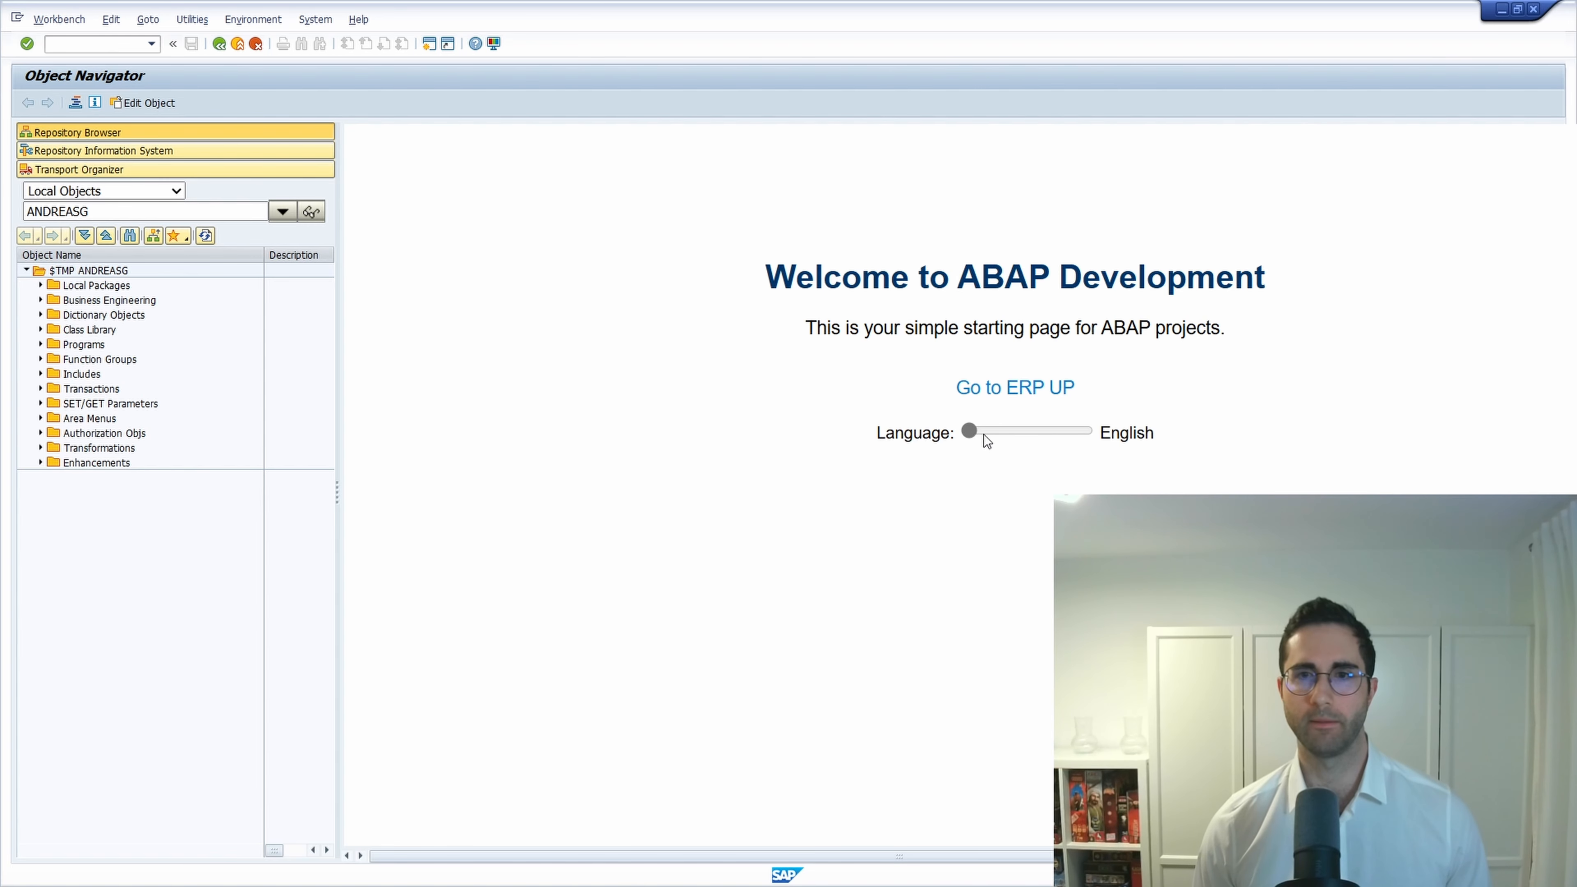
left_click_drag(1129, 434, 1166, 435)
left_click(1142, 435)
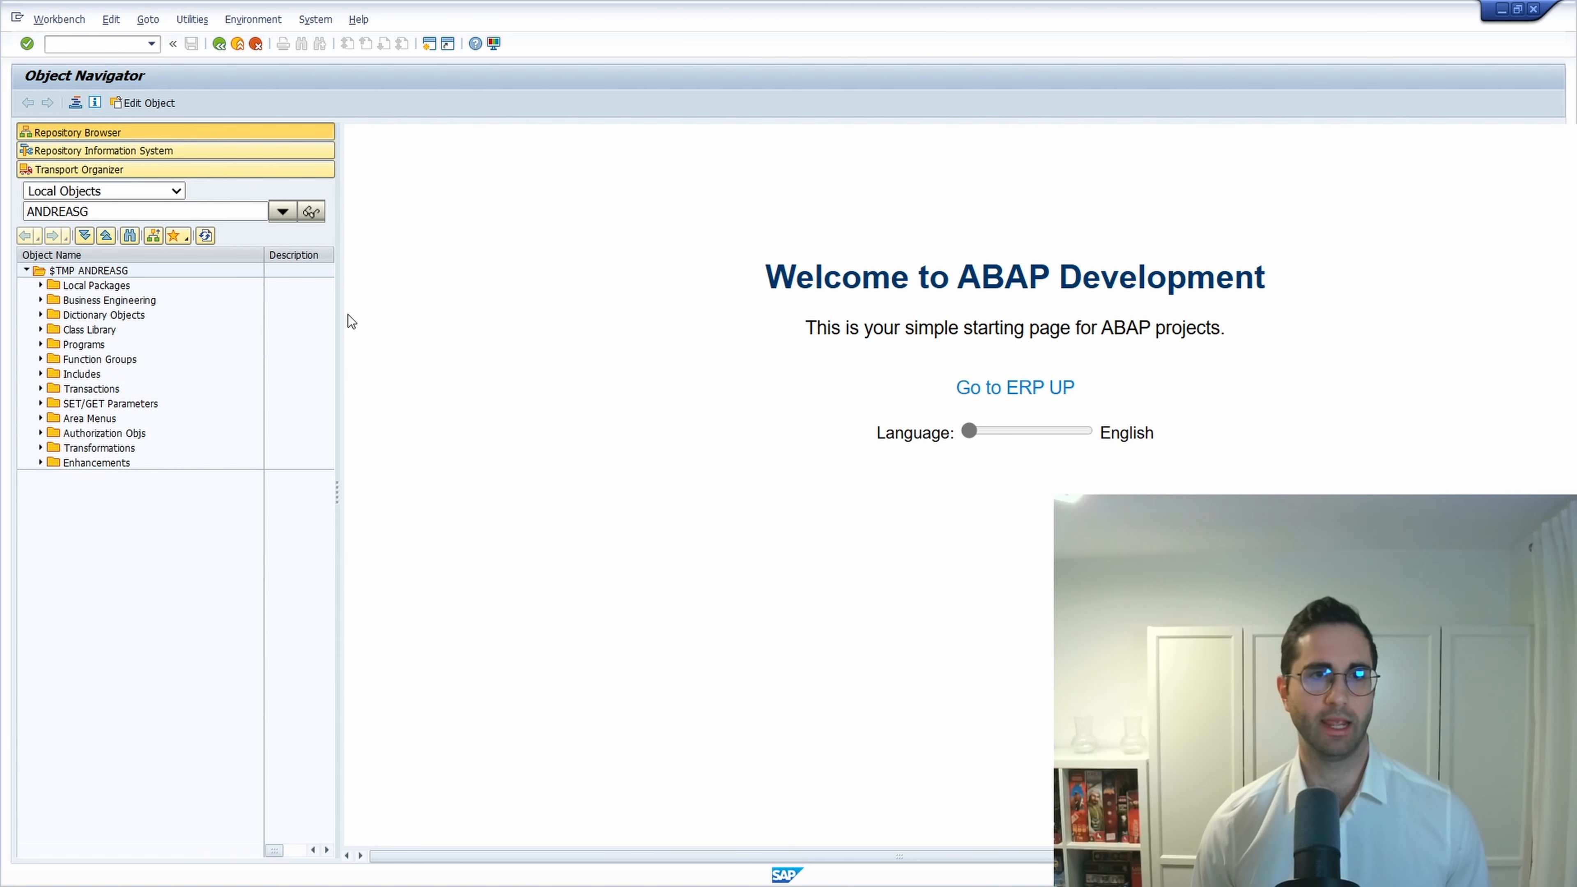
left_click_drag(336, 320, 581, 334)
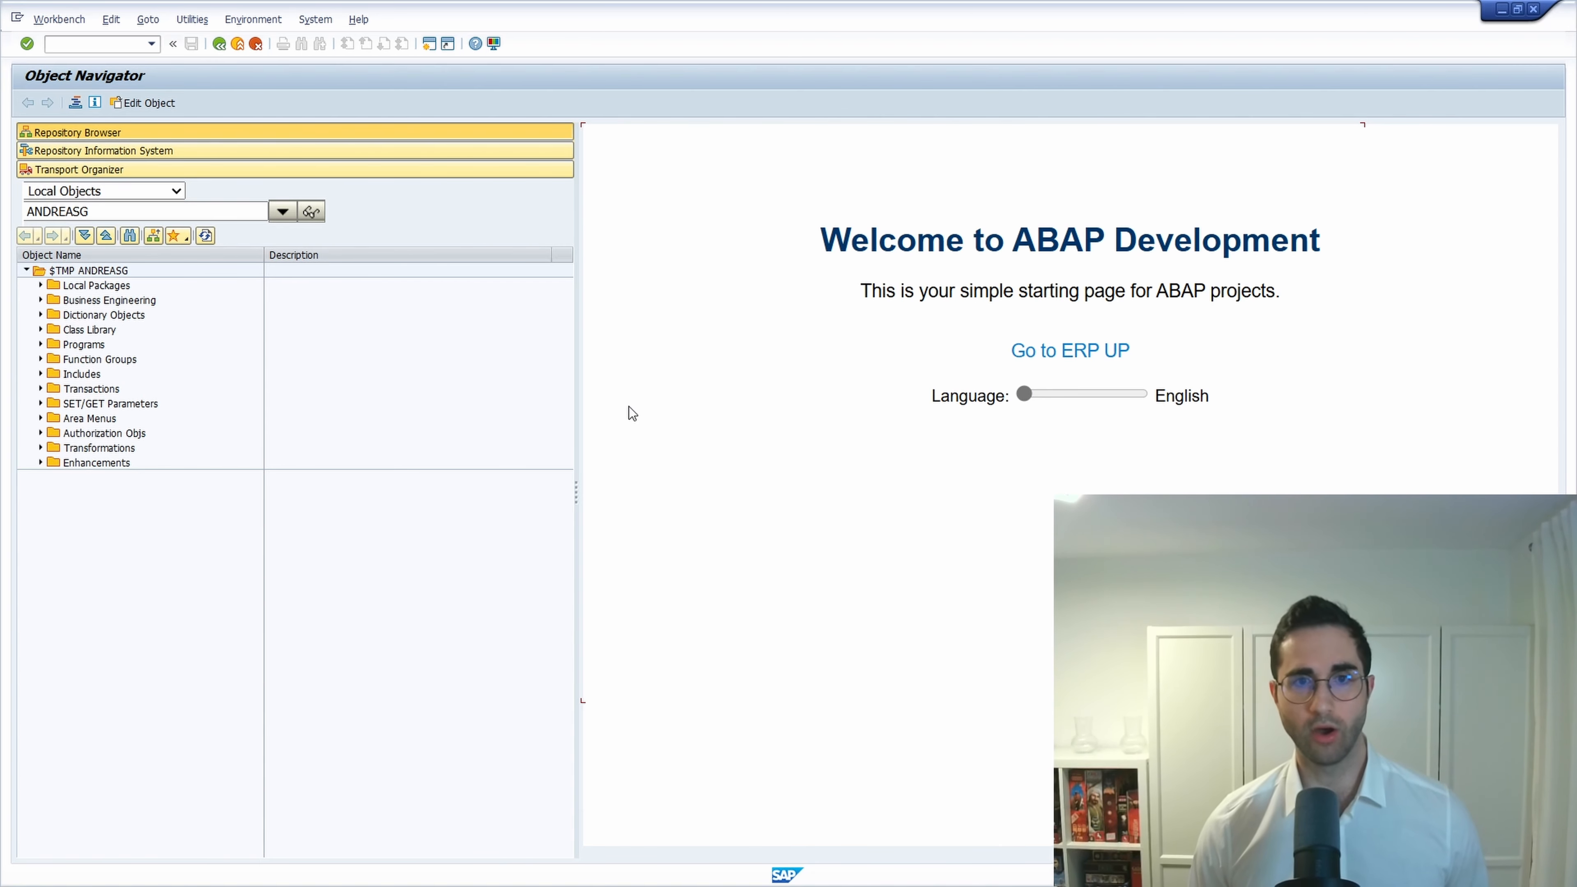
left_click_drag(574, 415, 390, 415)
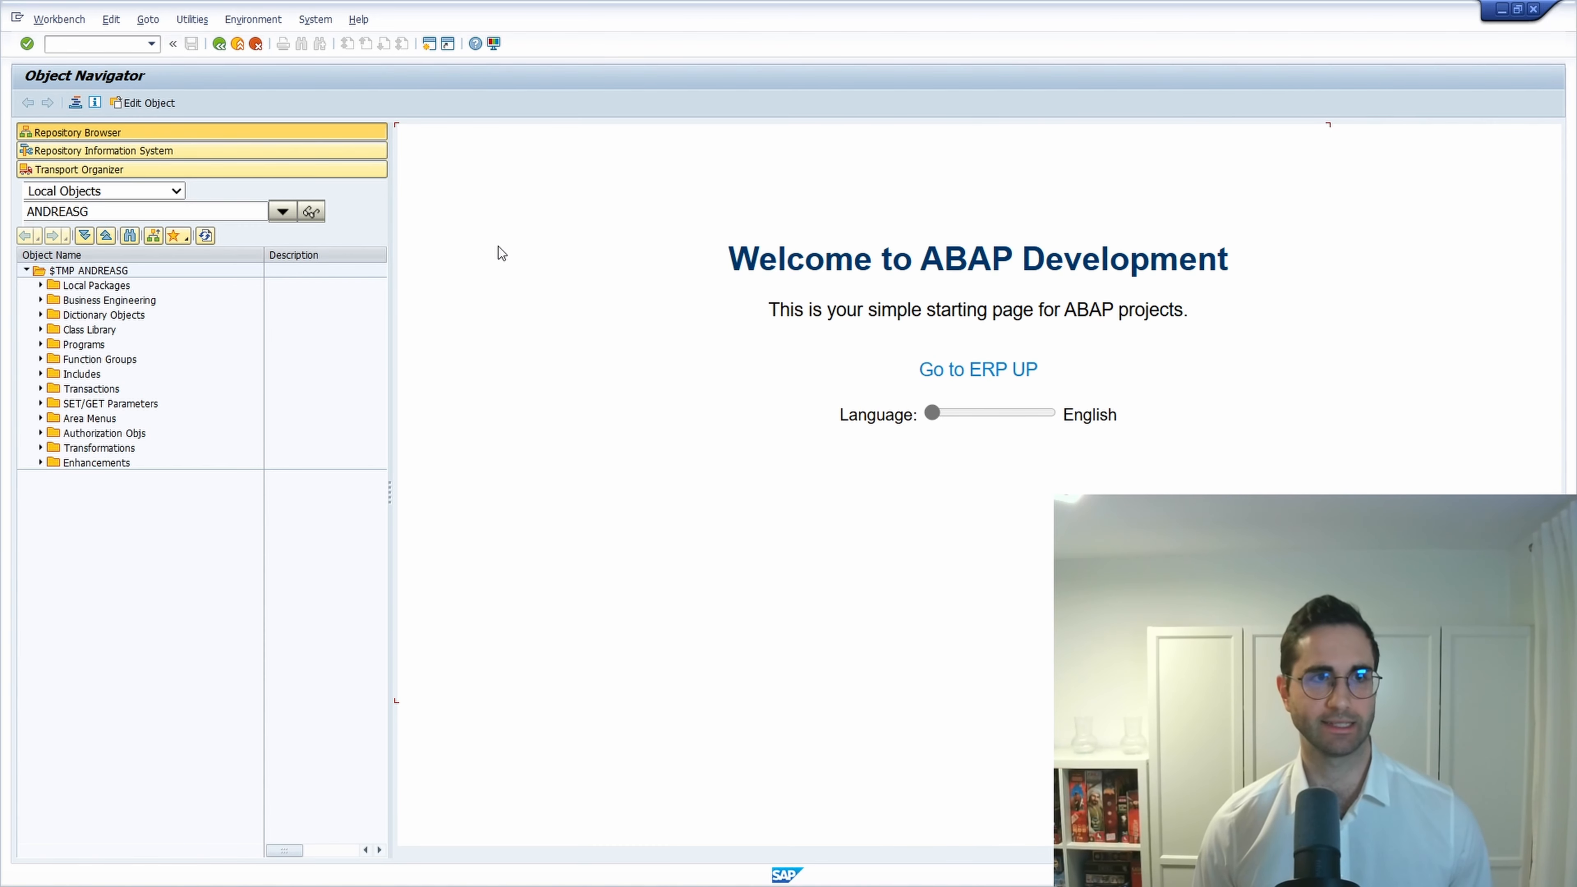
Open SMW0 with /osmw0 and list the WB_INITIAL_PAGE HTML template.
type("/o")
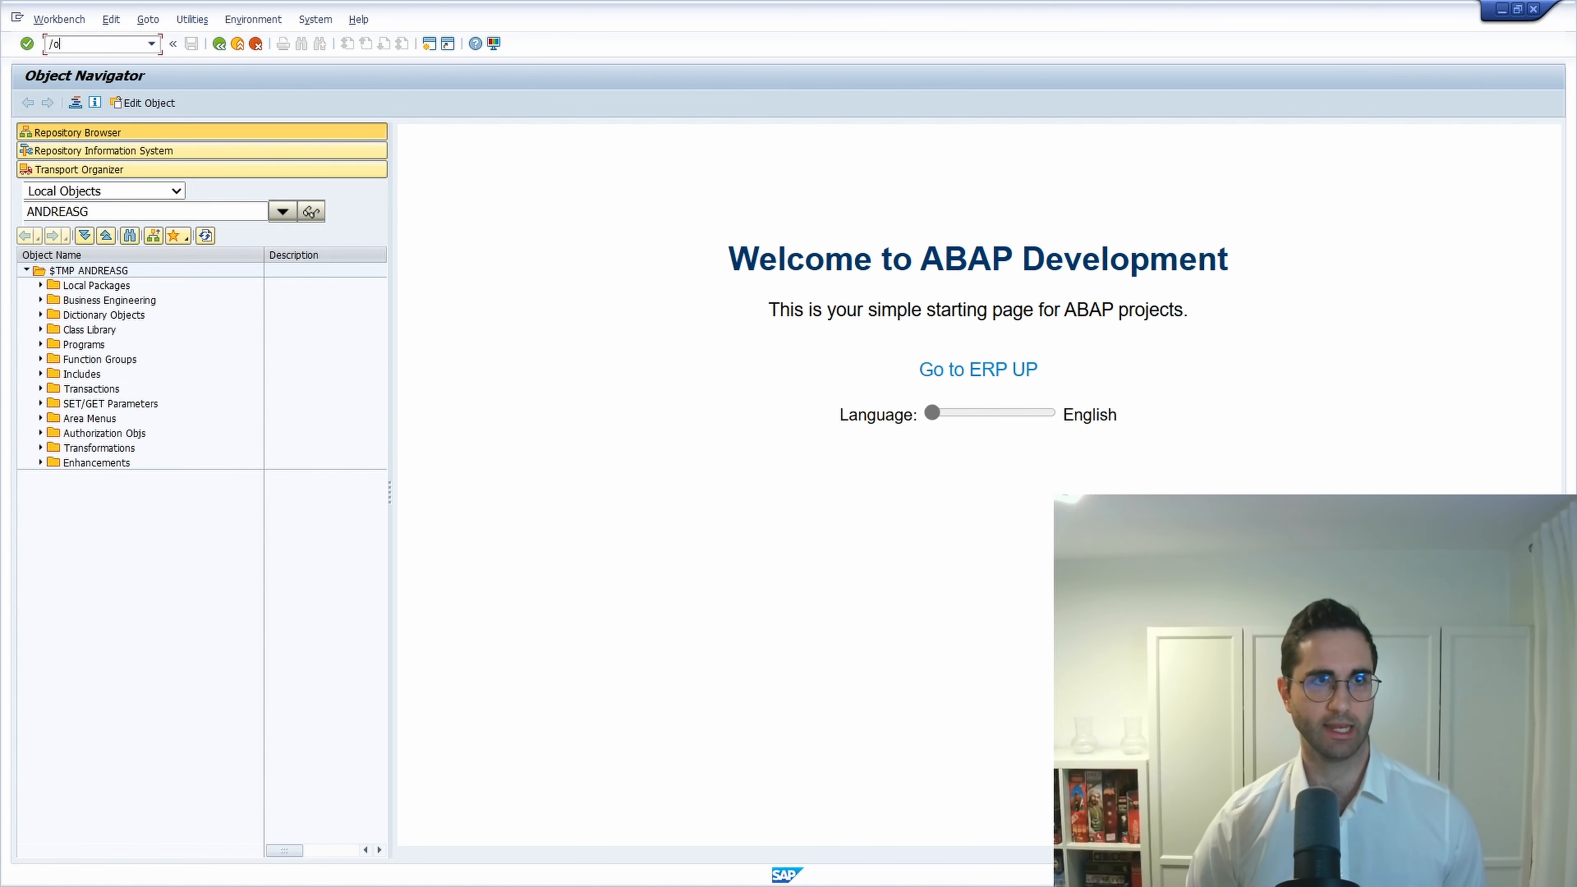
type("smw0")
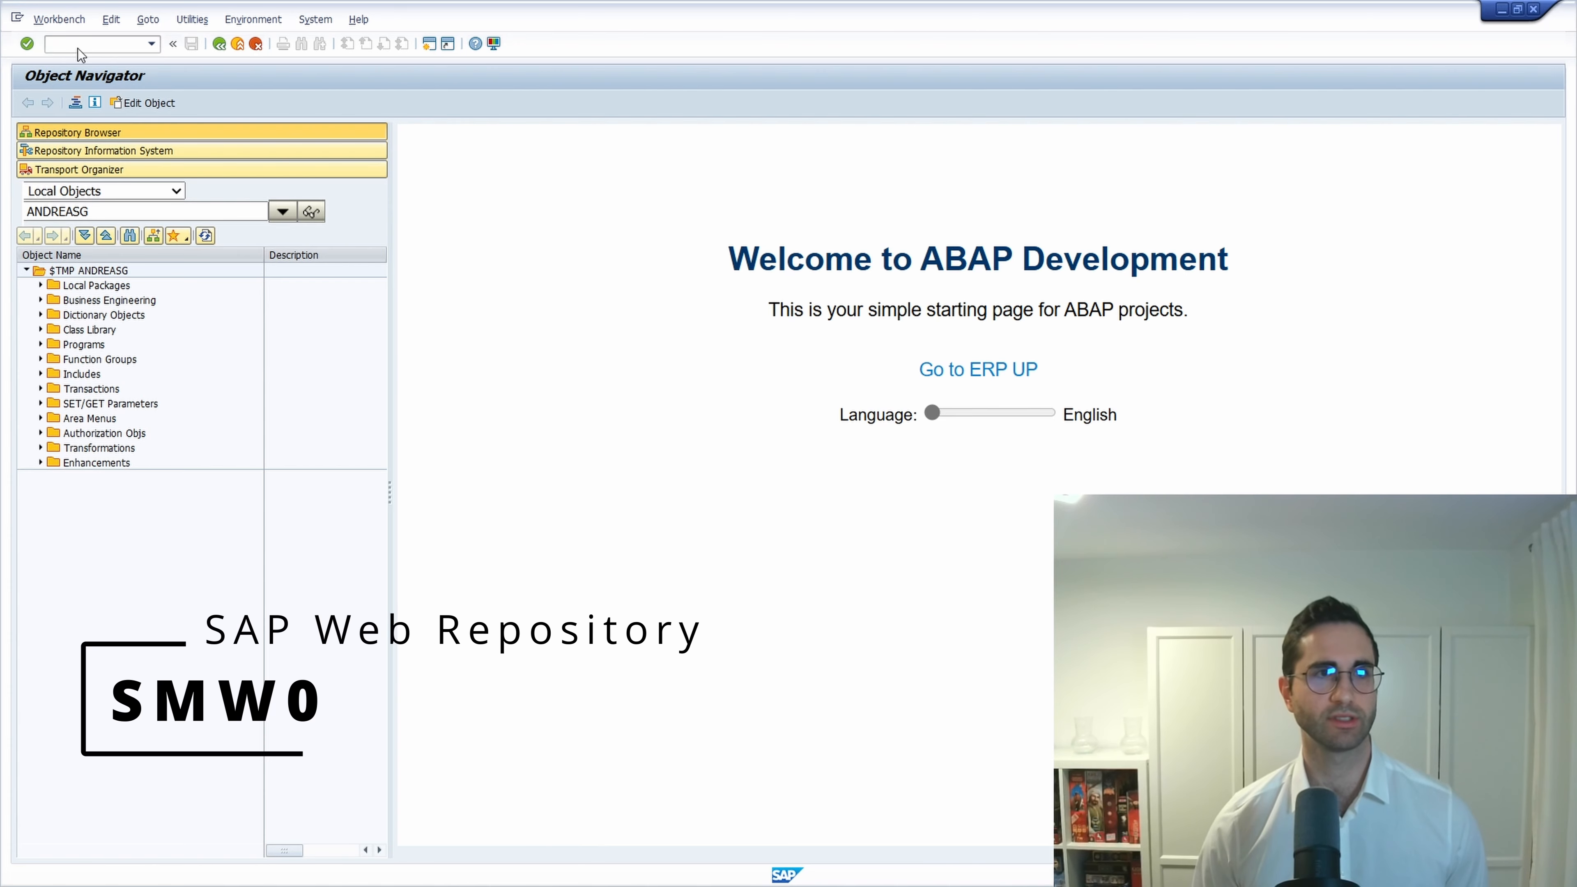
key("Return")
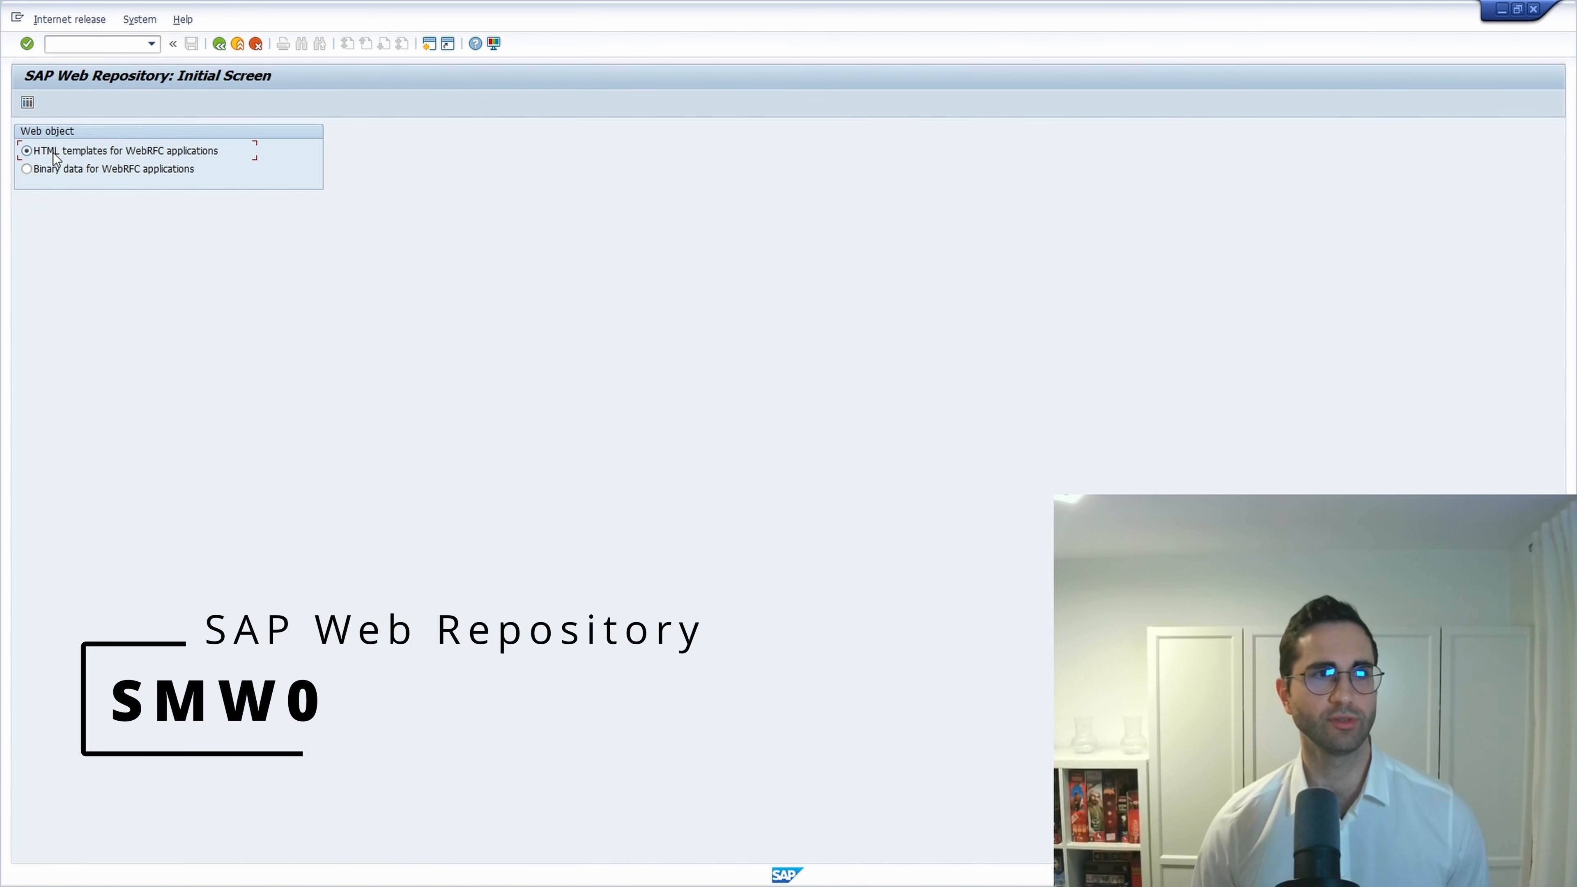
left_click(29, 103)
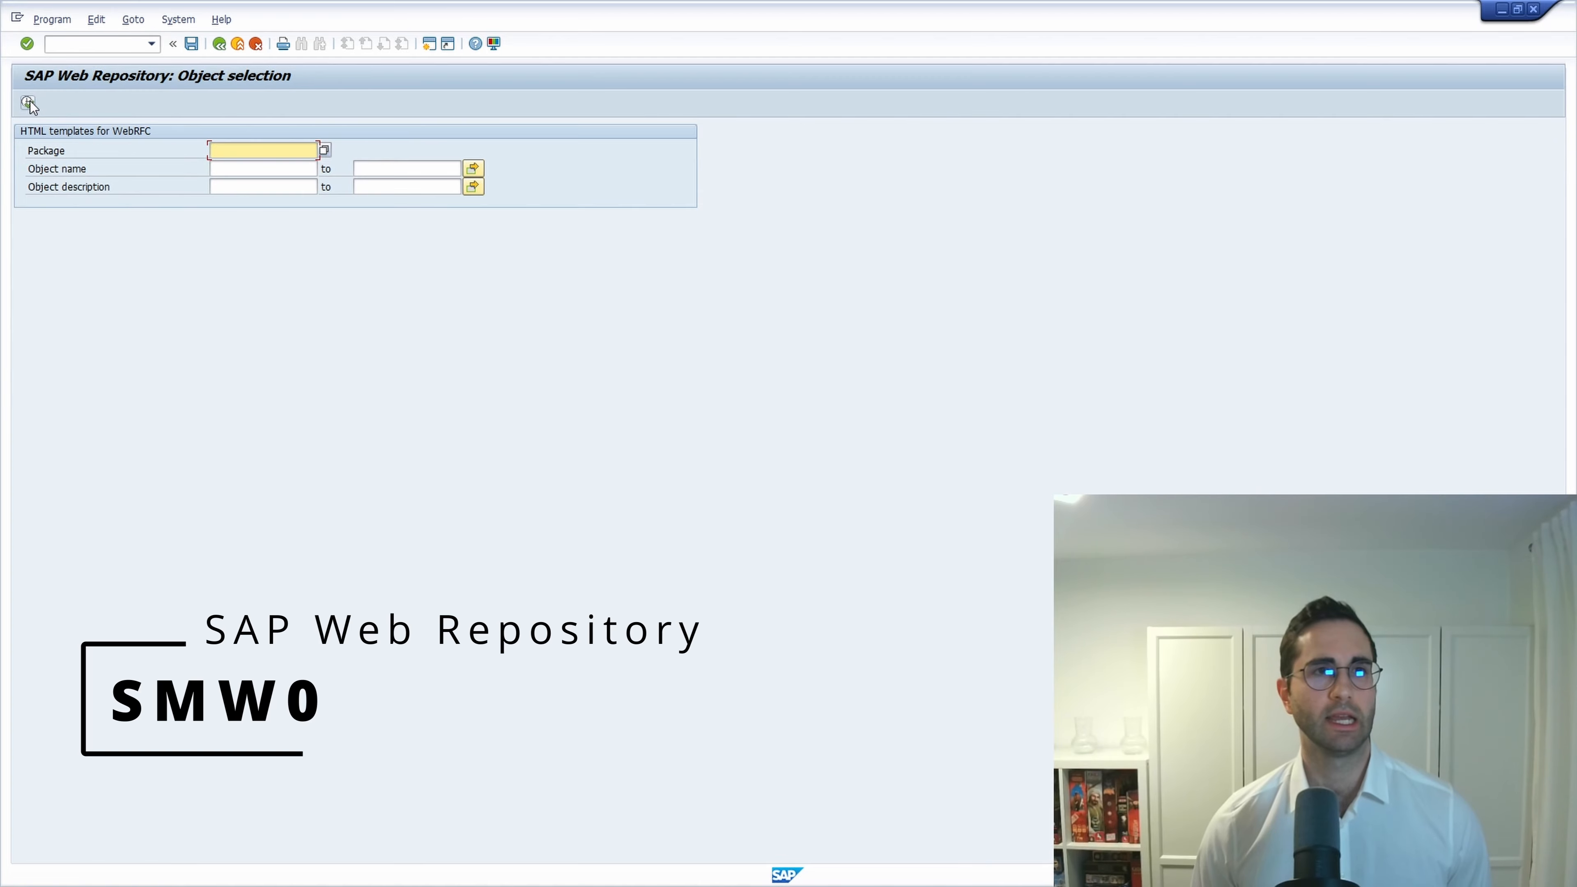
left_click(239, 175)
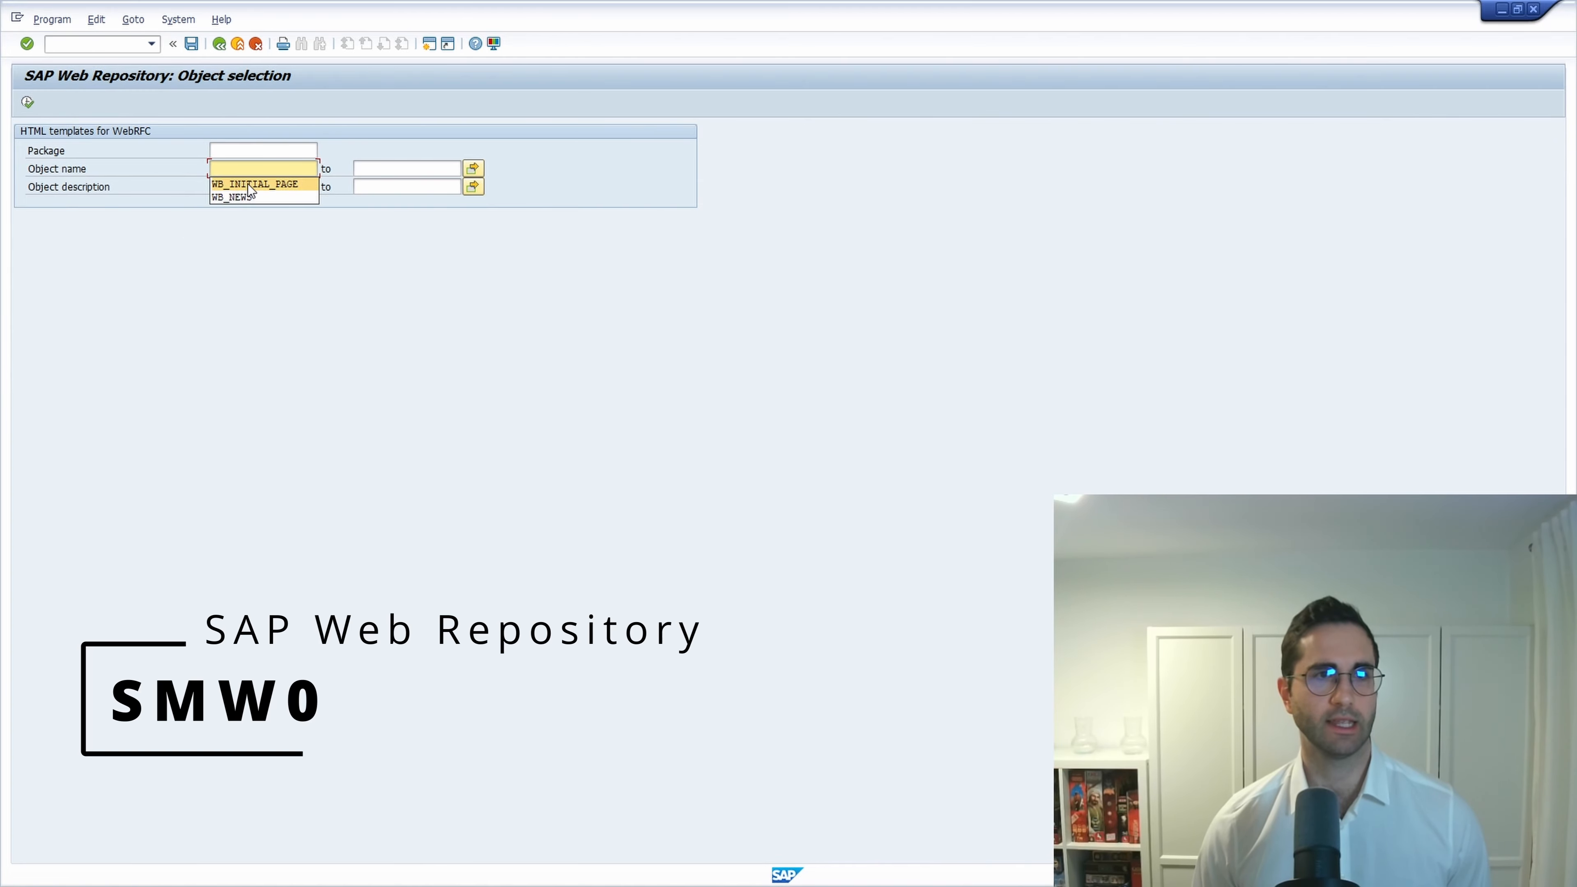
left_click(249, 184)
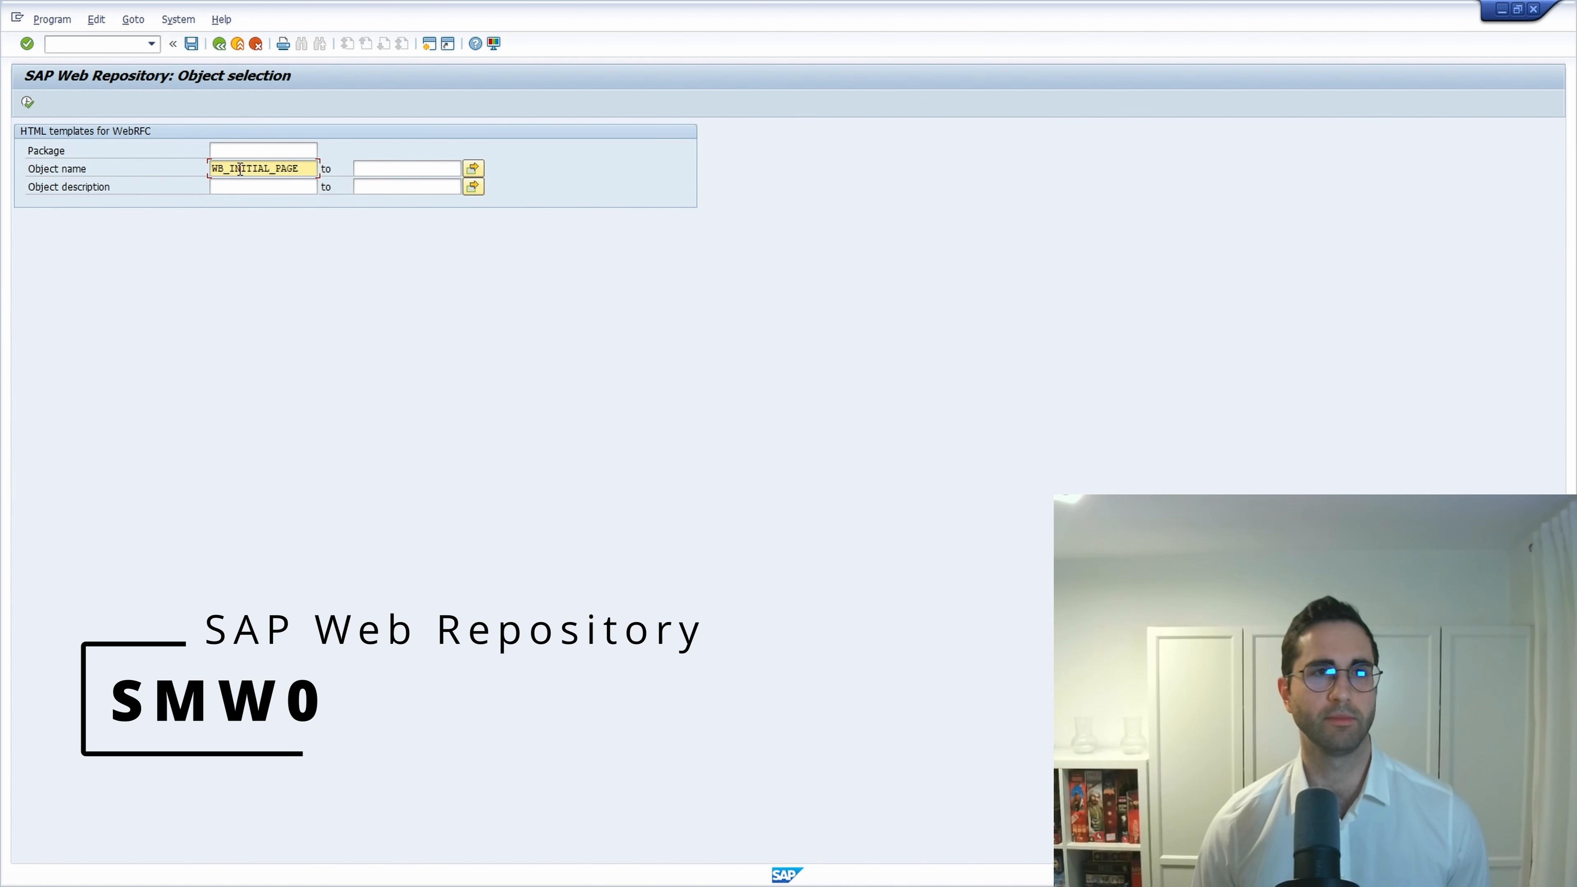
left_click(28, 103)
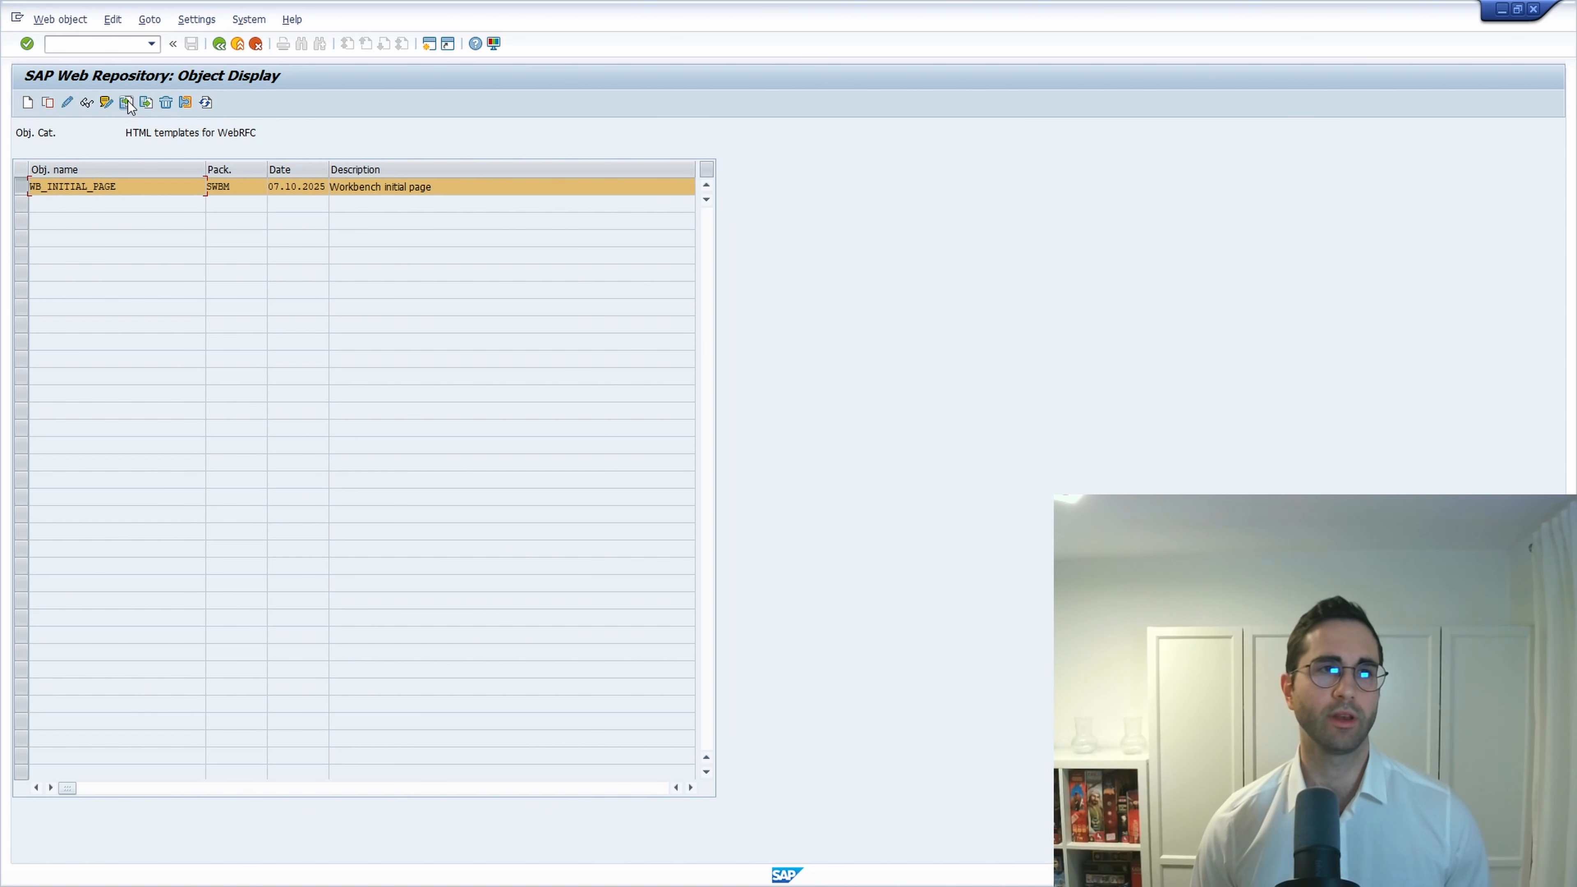
Import wb_initial_page.html over WB_INITIAL_PAGE, allowing file access and acknowledging the repair notice.
left_click(126, 102)
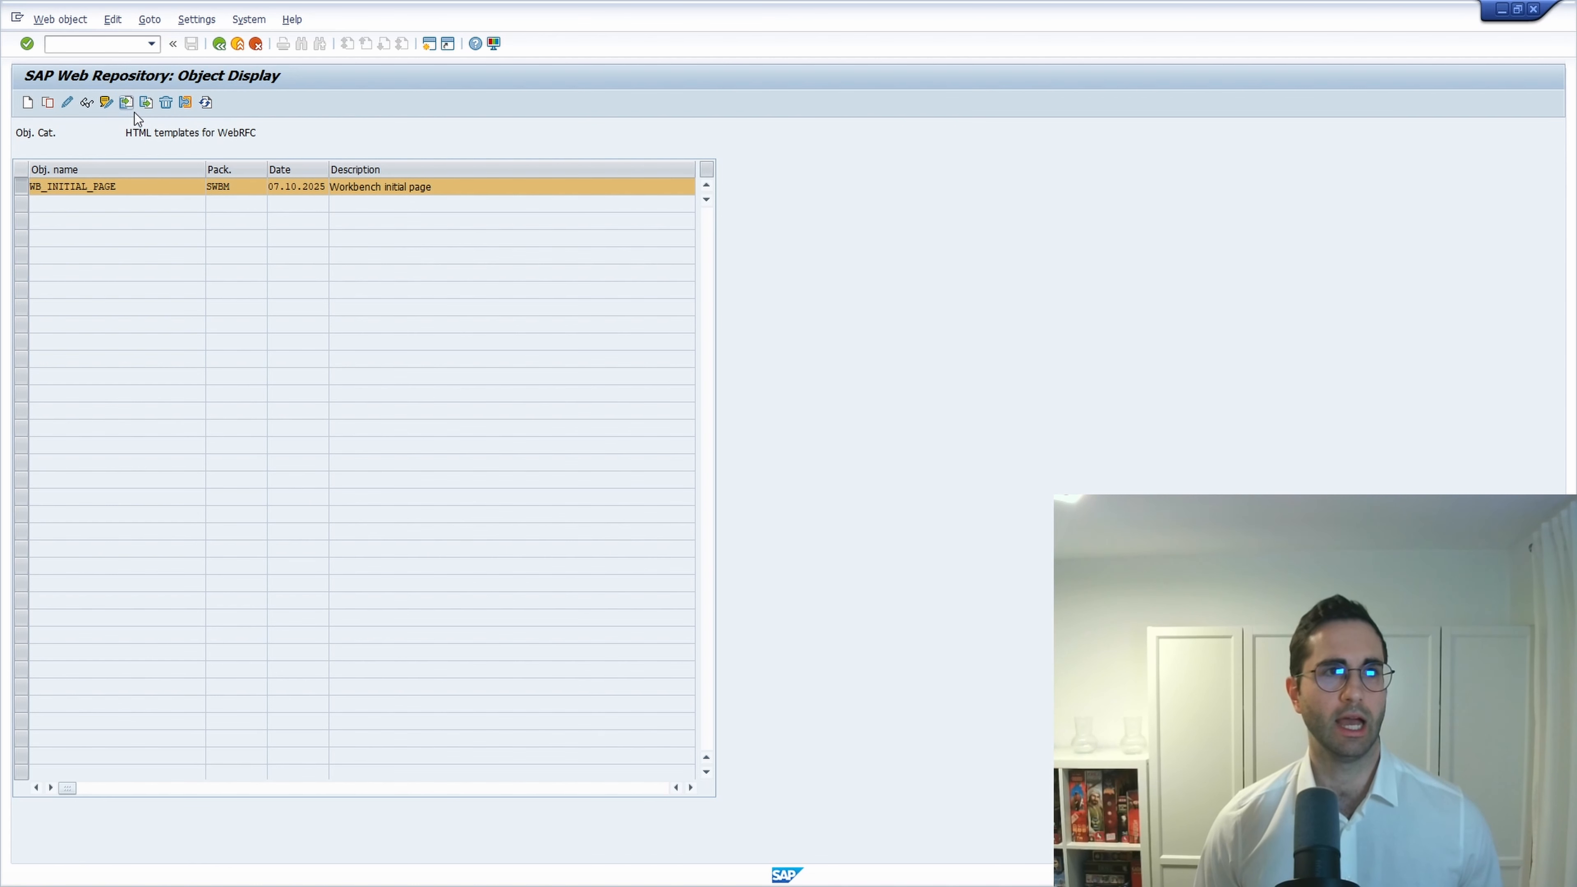
left_click(231, 303)
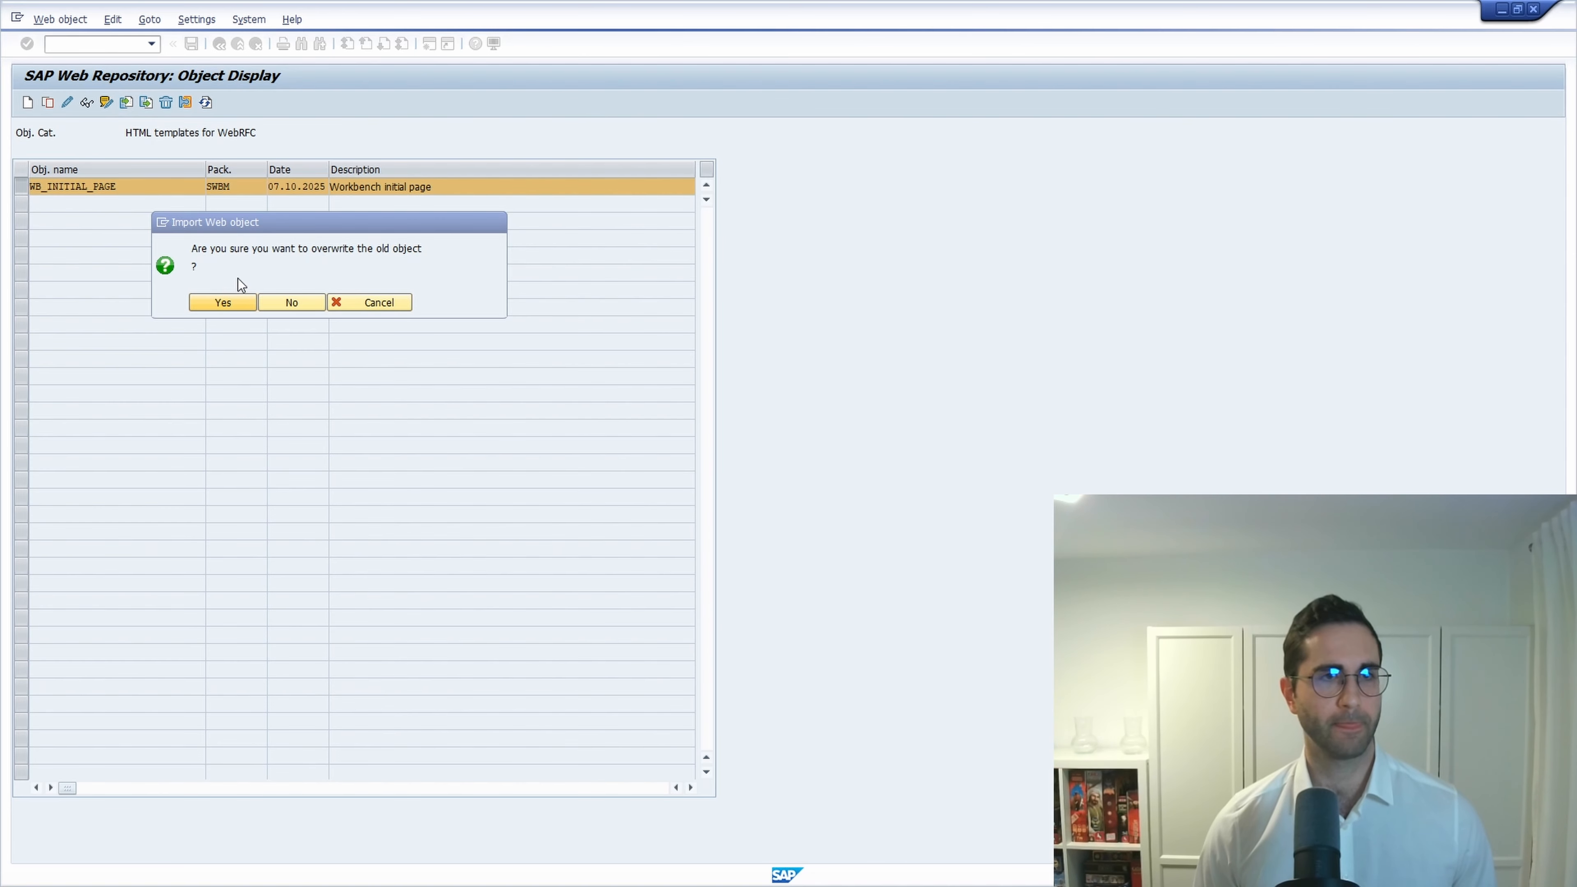
left_click(246, 366)
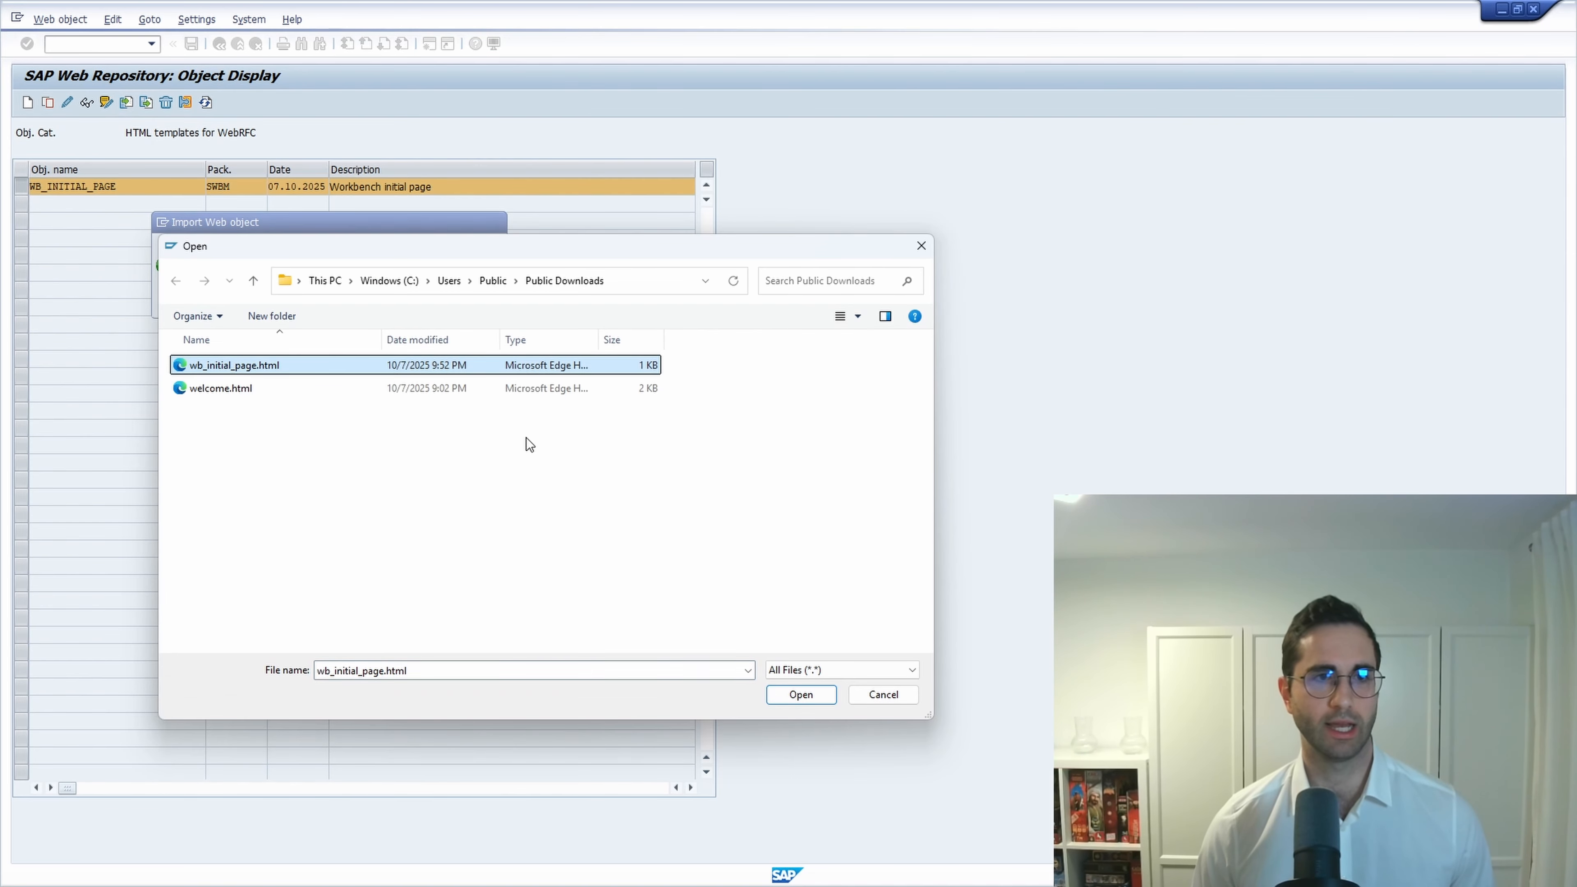
left_click(801, 694)
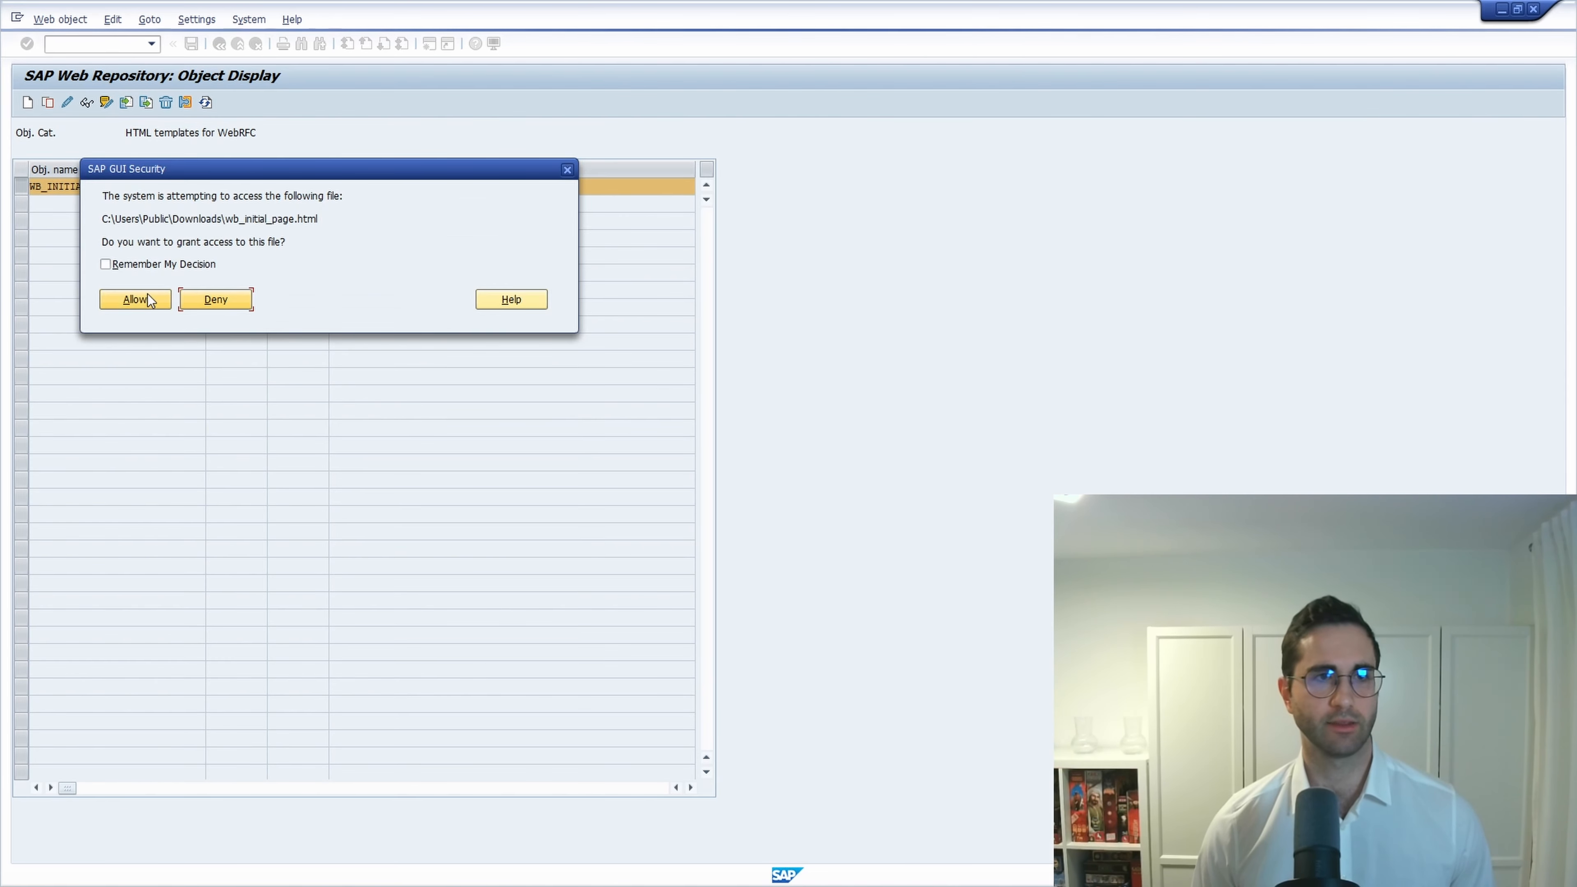
left_click(123, 264)
left_click(132, 298)
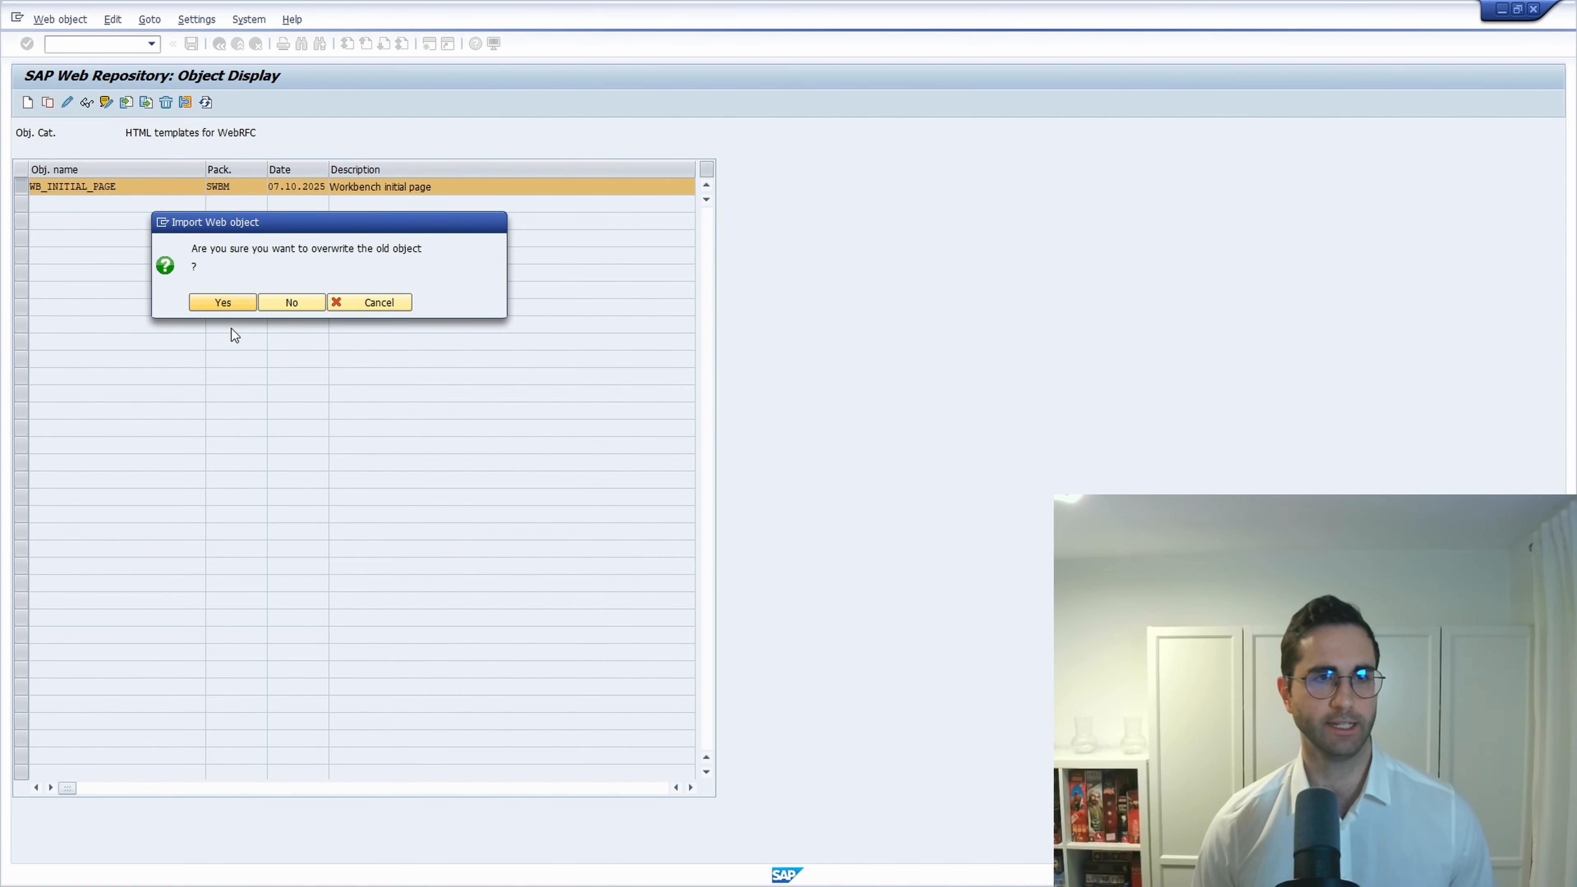
left_click(222, 301)
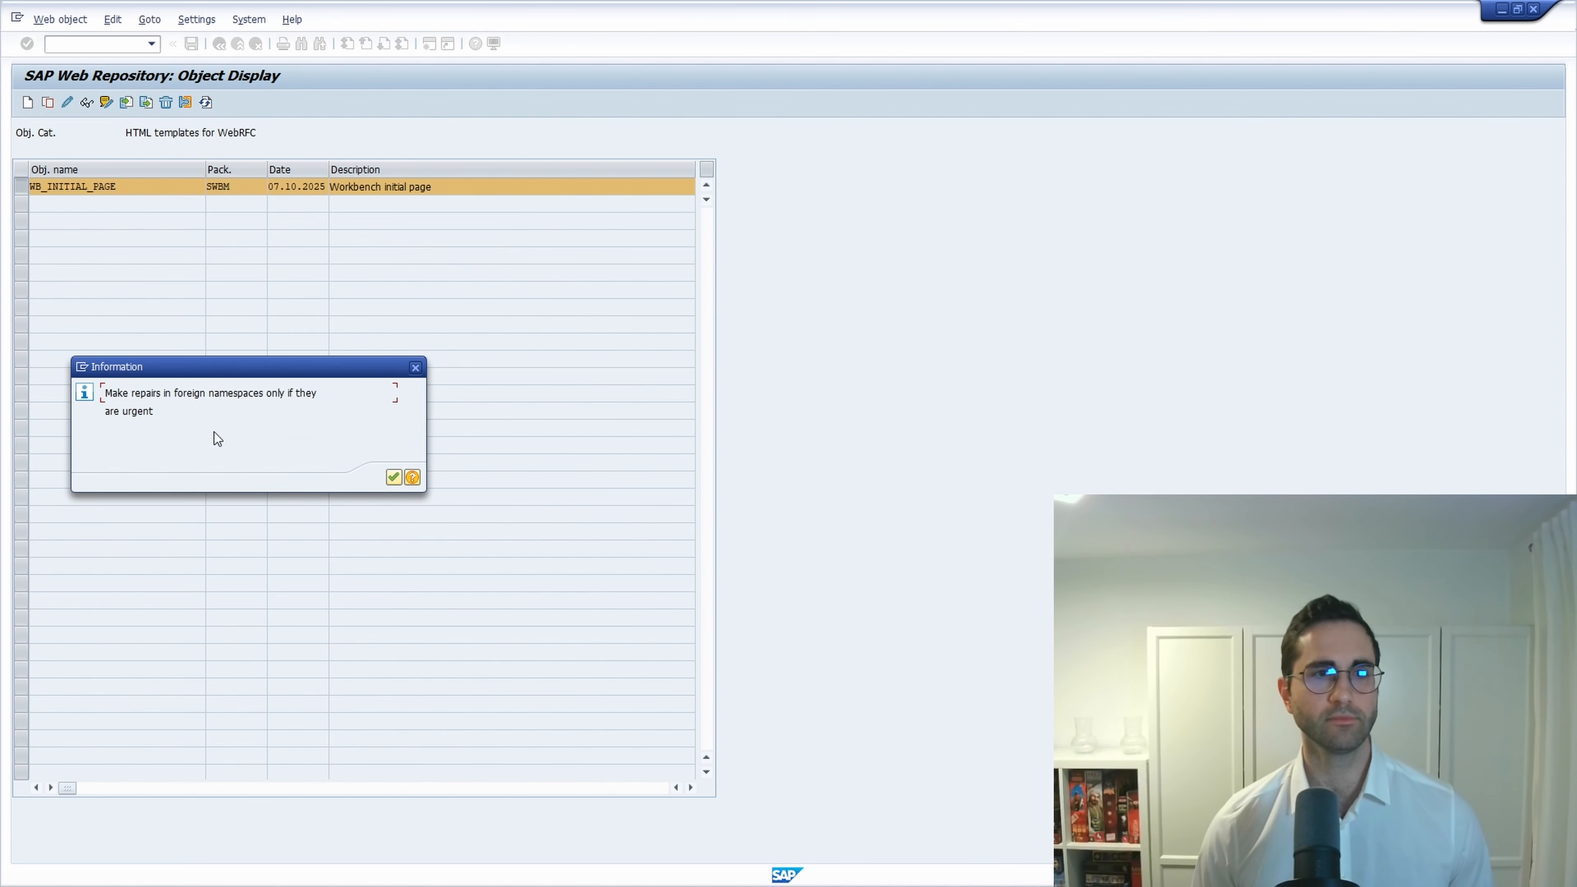
left_click(392, 480)
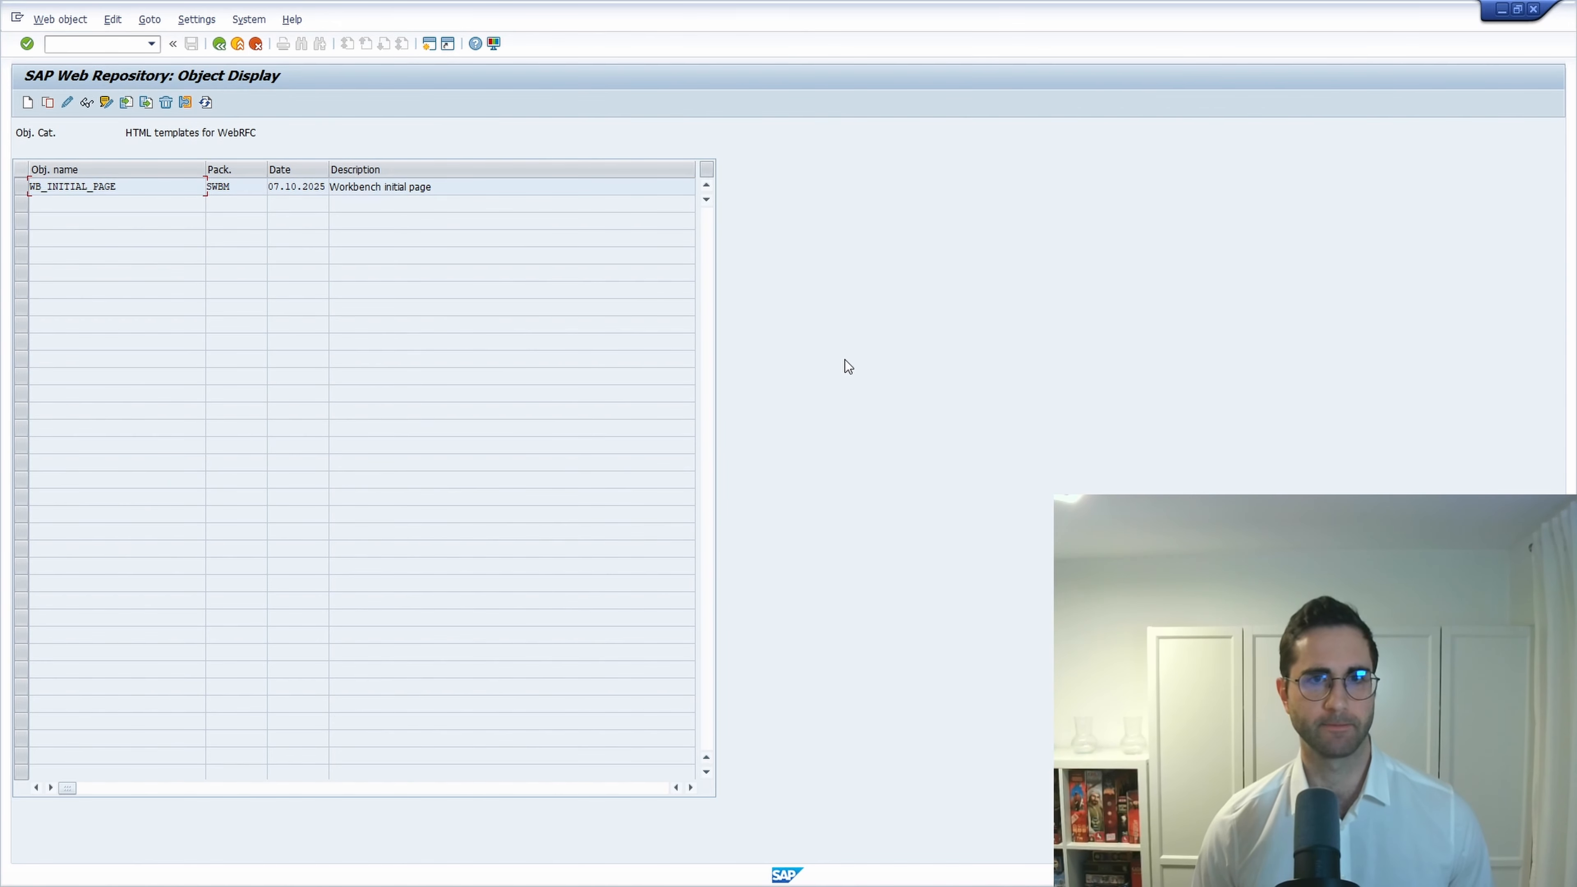
left_click(86, 50)
Check the SE80 start page in a new session, close it, and return to the SMW0 initial screen.
type("/ose80")
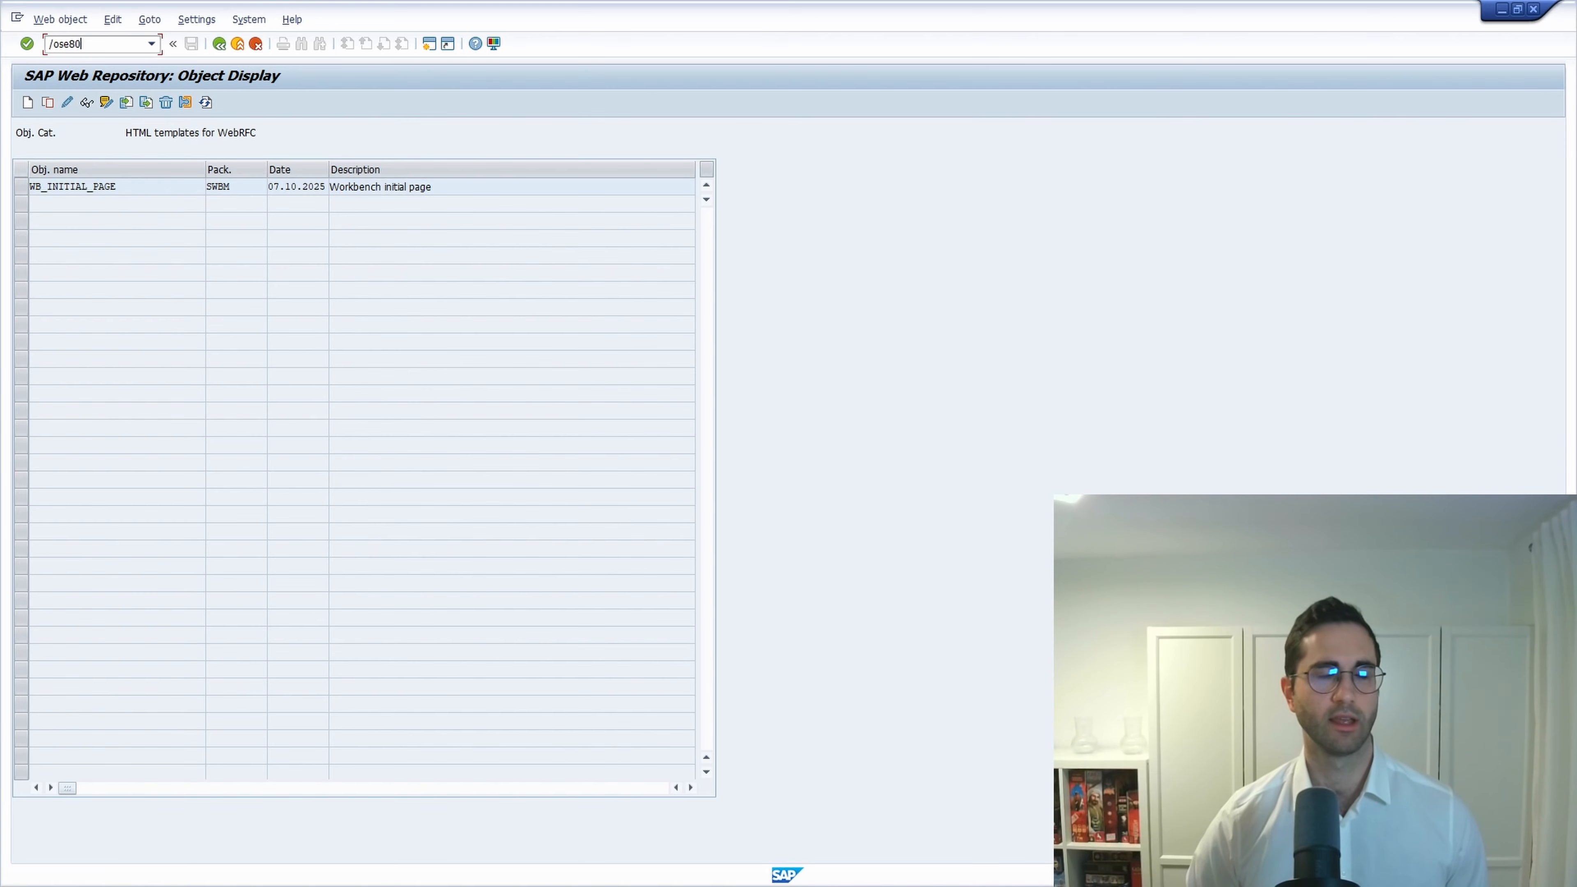
key("Return")
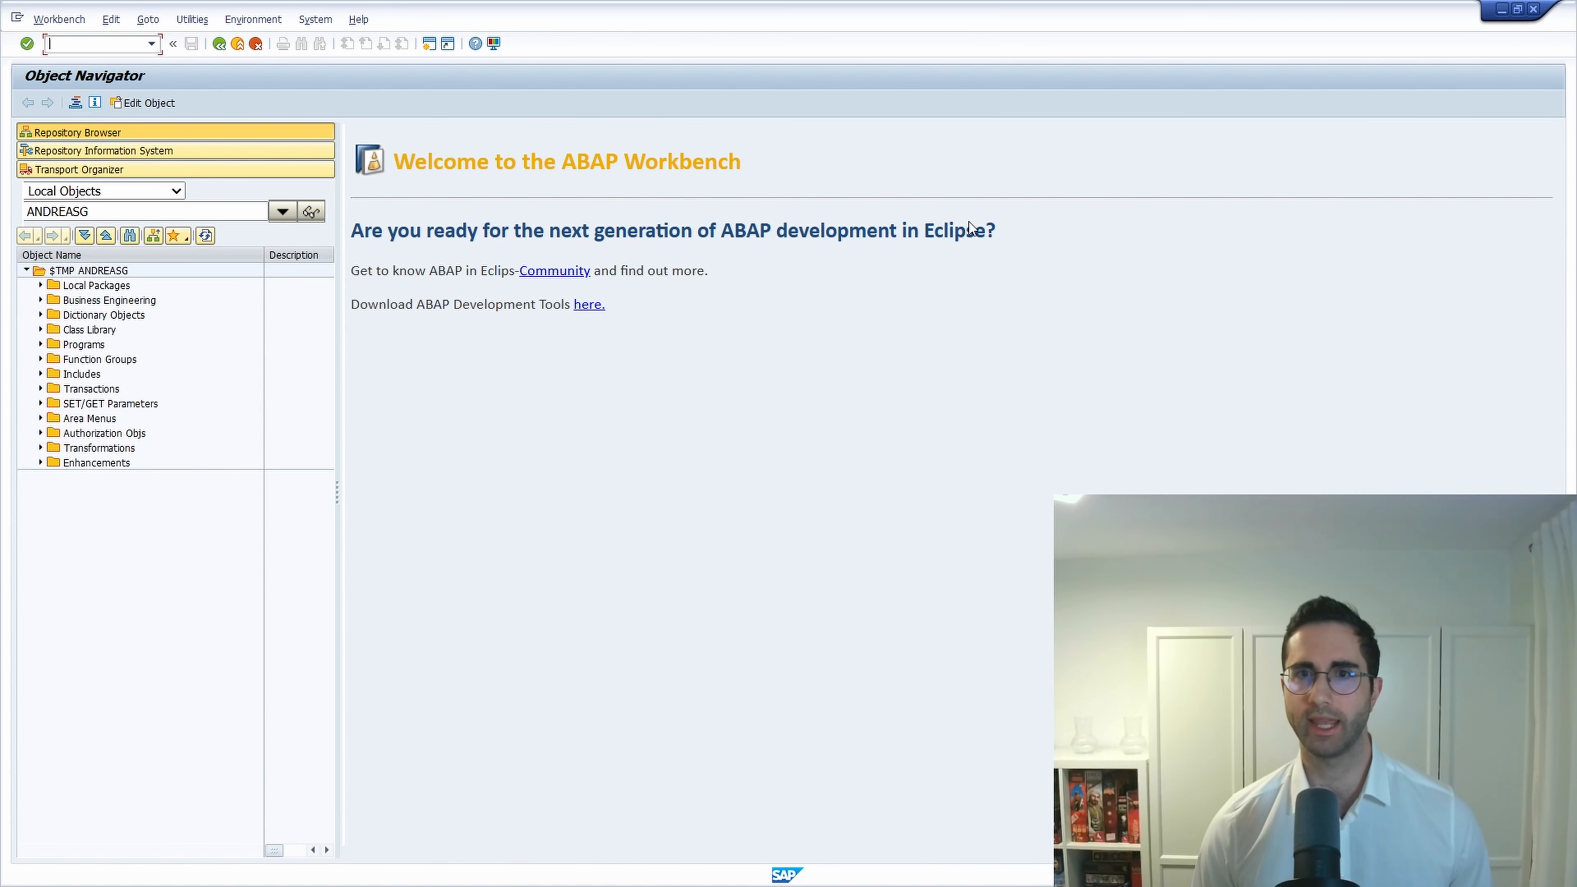
left_click(1534, 10)
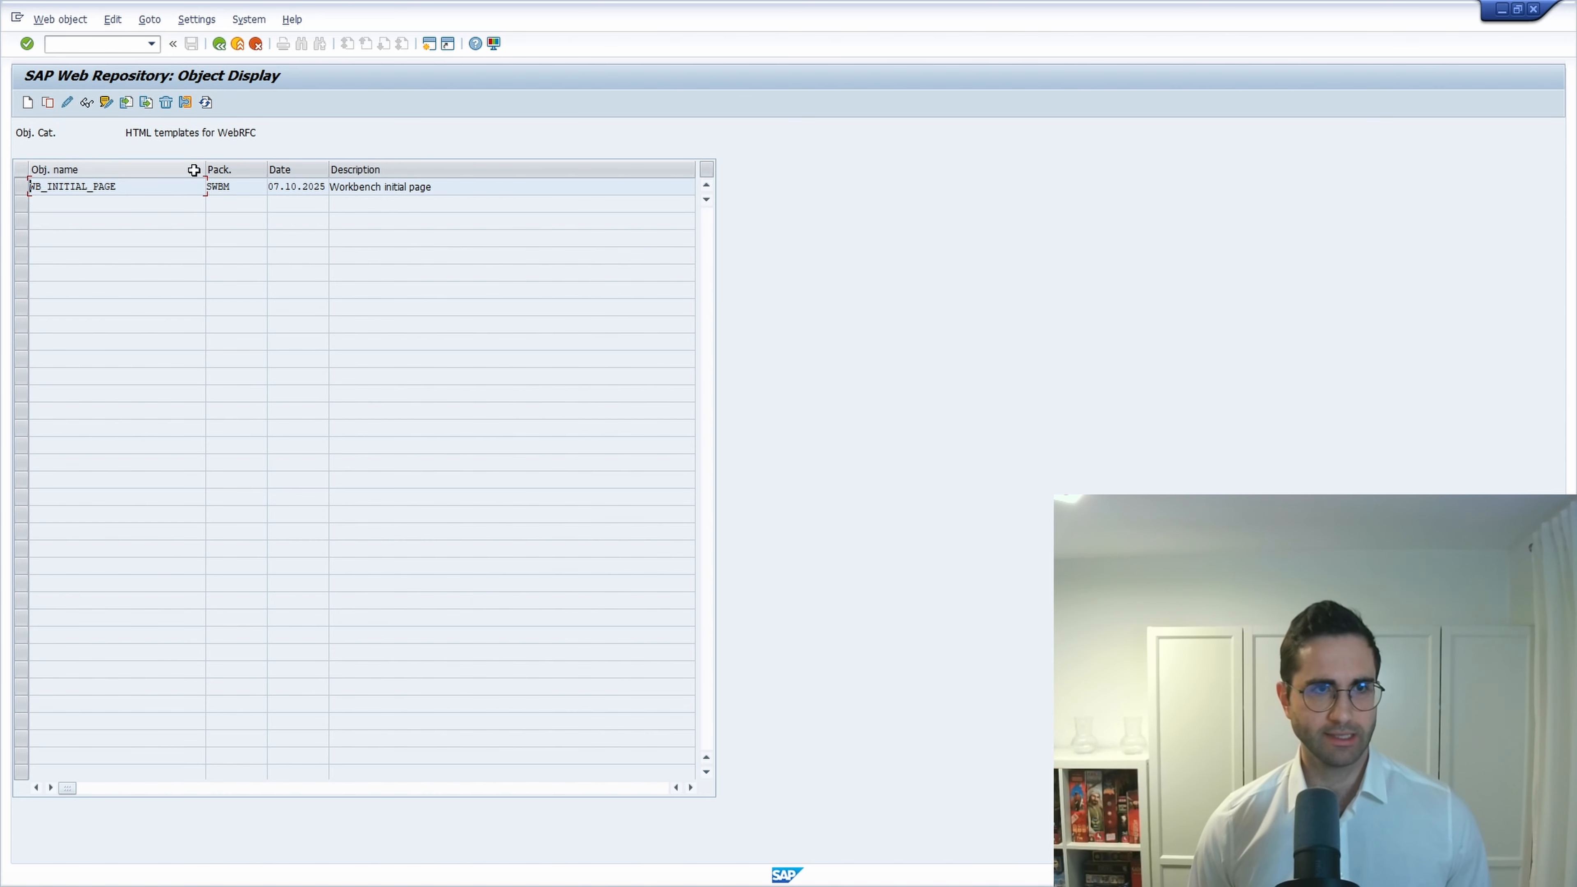
left_click_drag(143, 191, 29, 187)
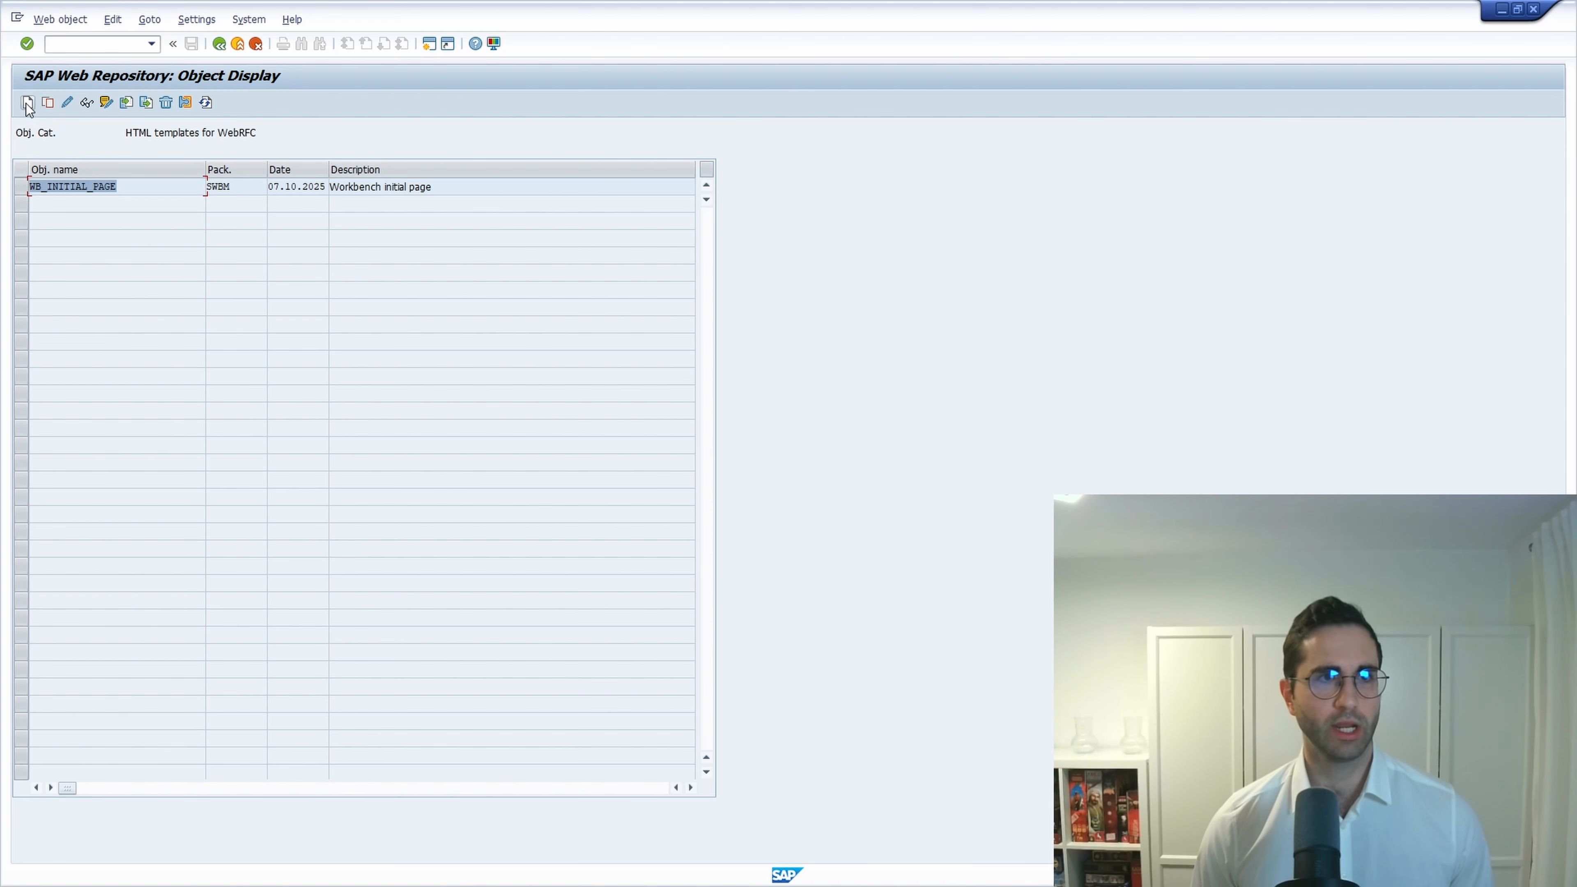
left_click(219, 44)
Restart SMW0 with /nsmw0, list all HTML templates unfiltered, and start creating a new object.
left_click(98, 43)
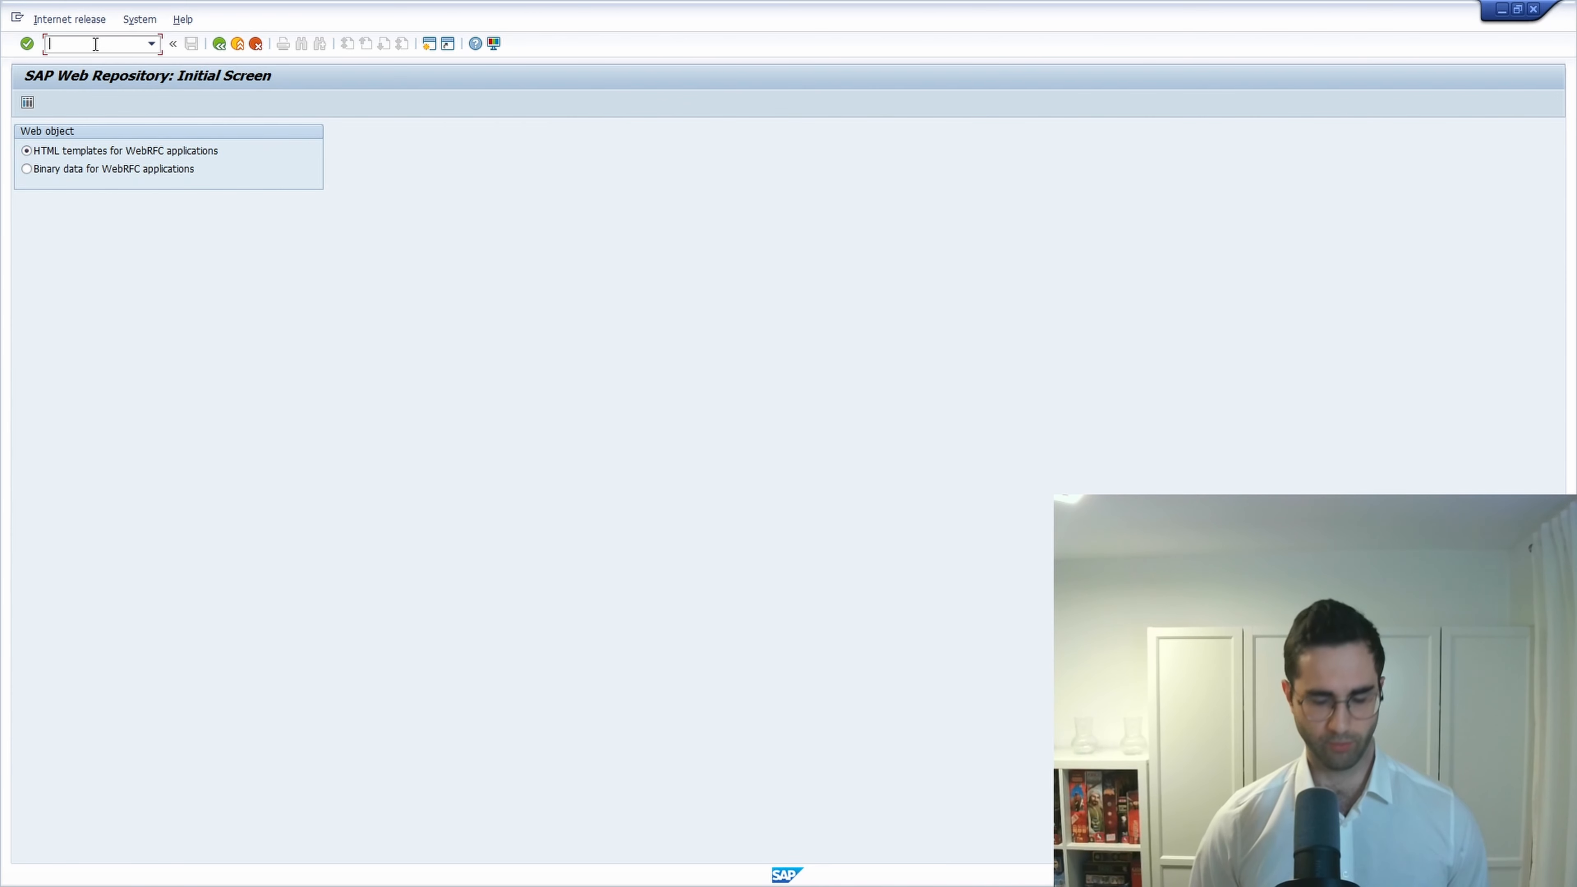
type("/nsmw0")
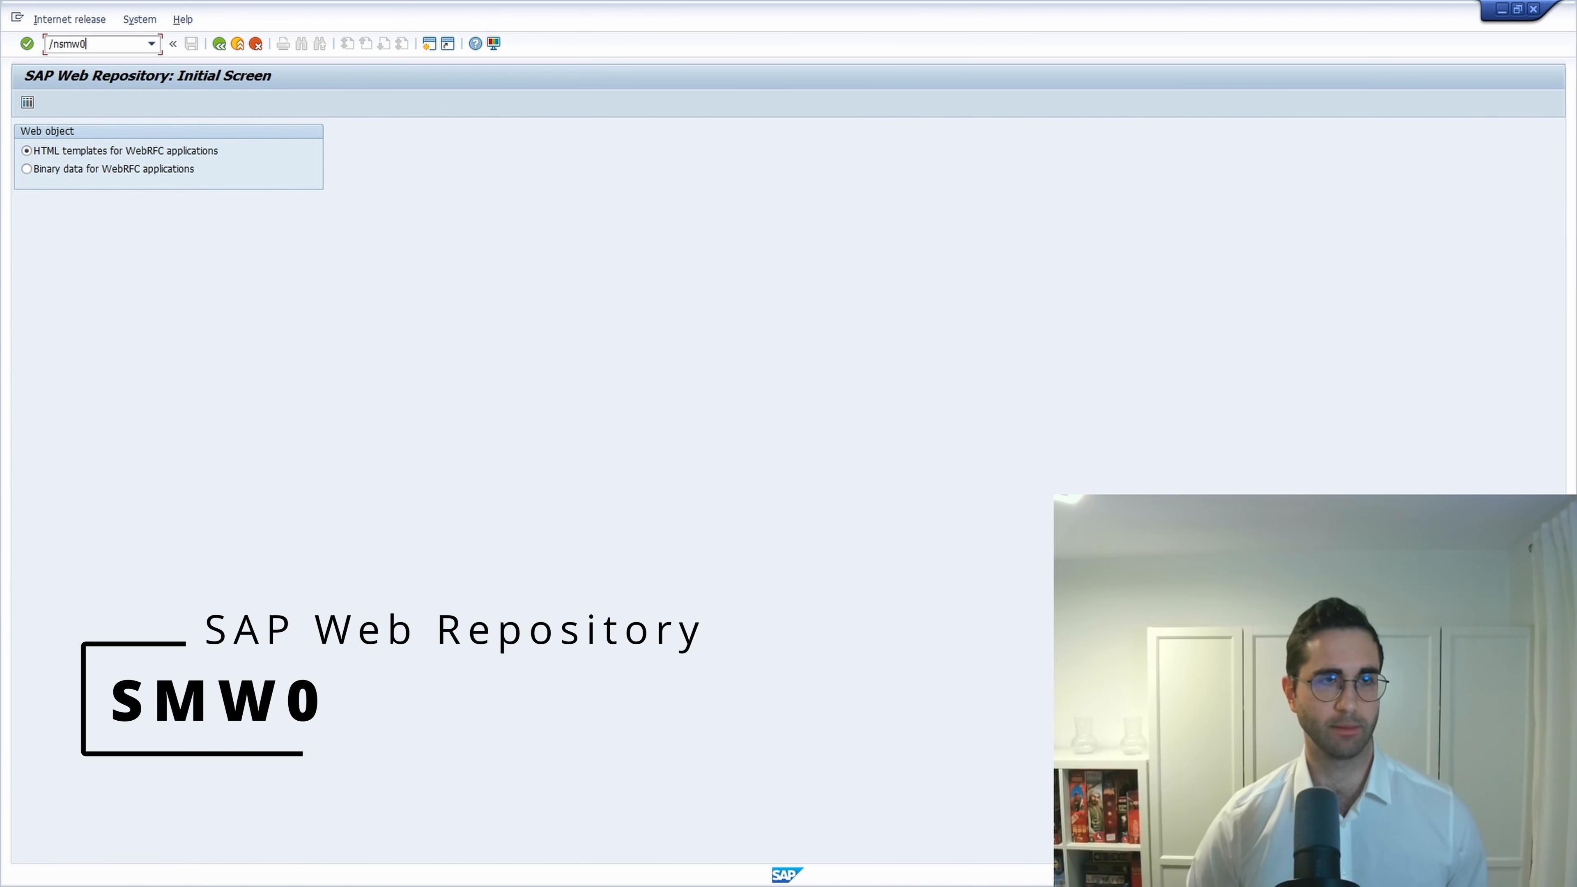
key("Return")
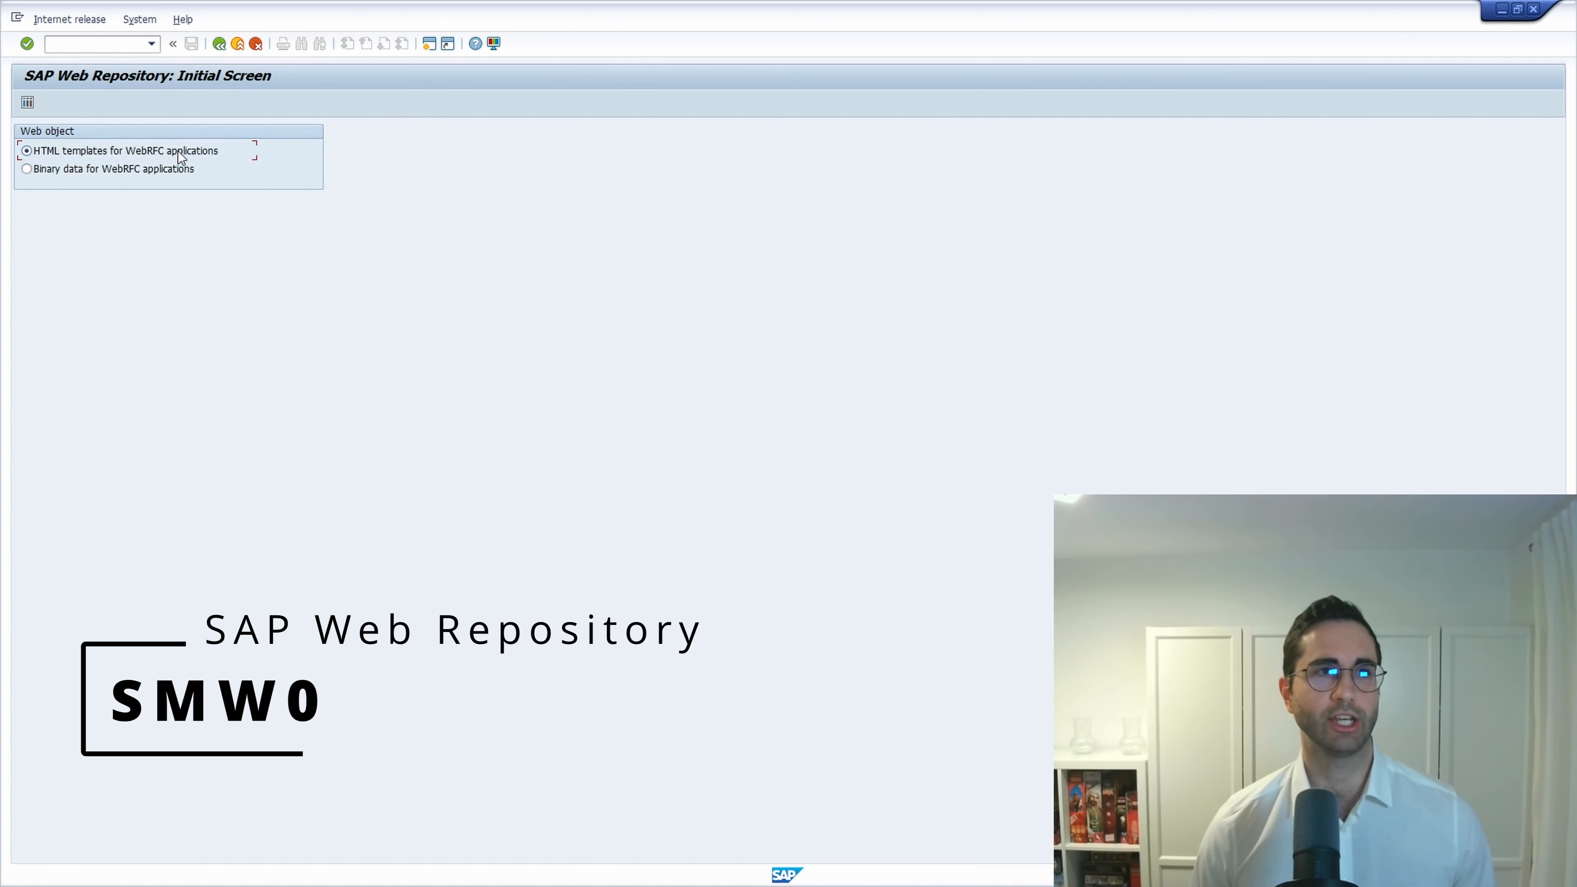
left_click(28, 103)
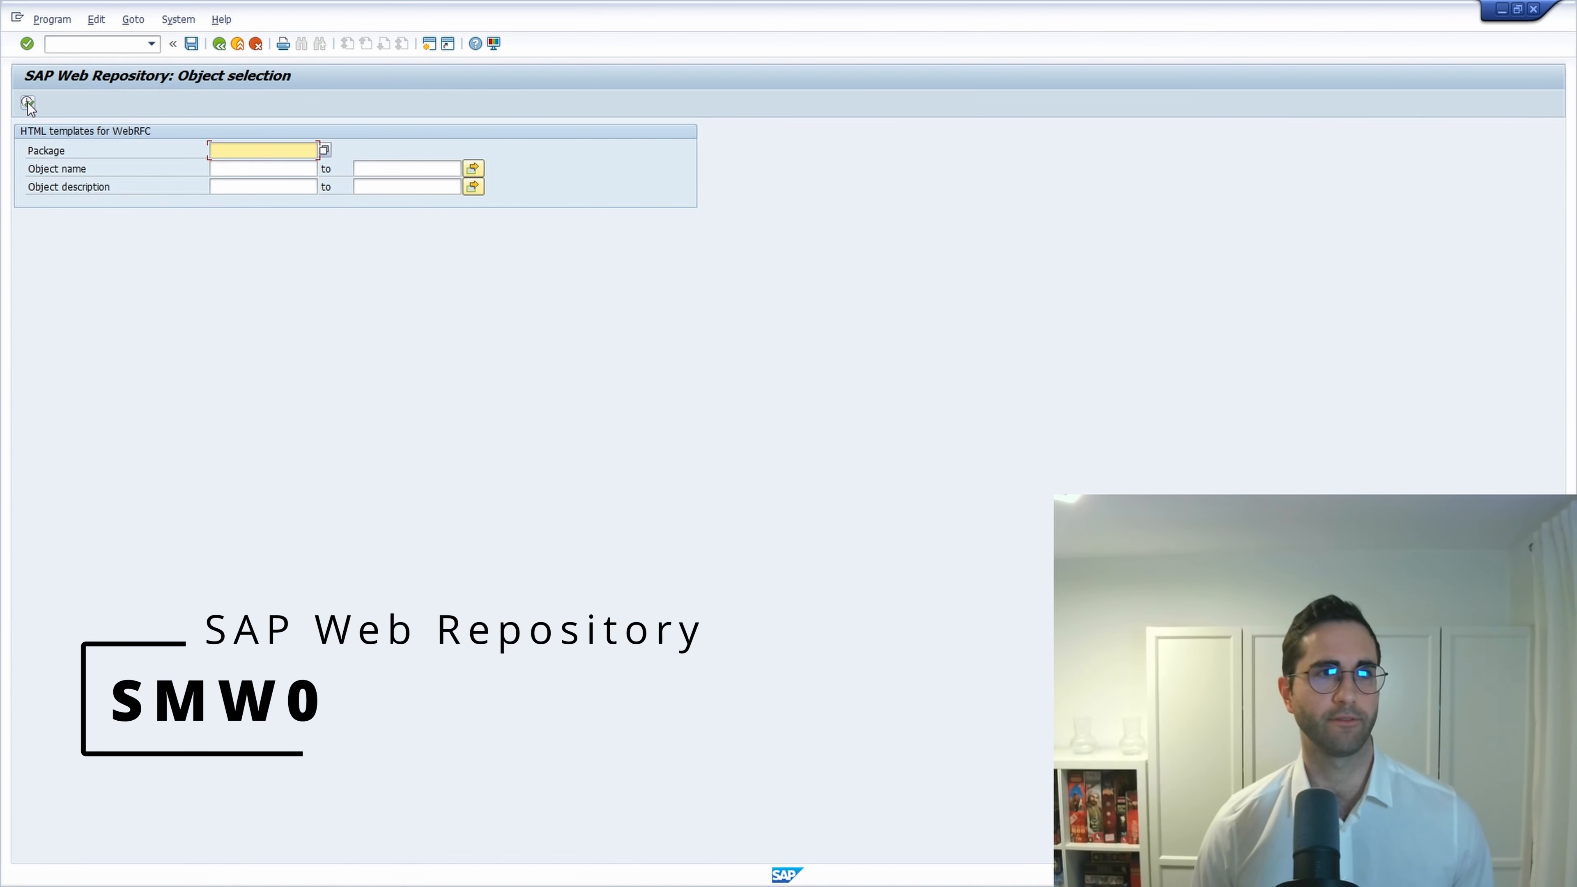
left_click(229, 168)
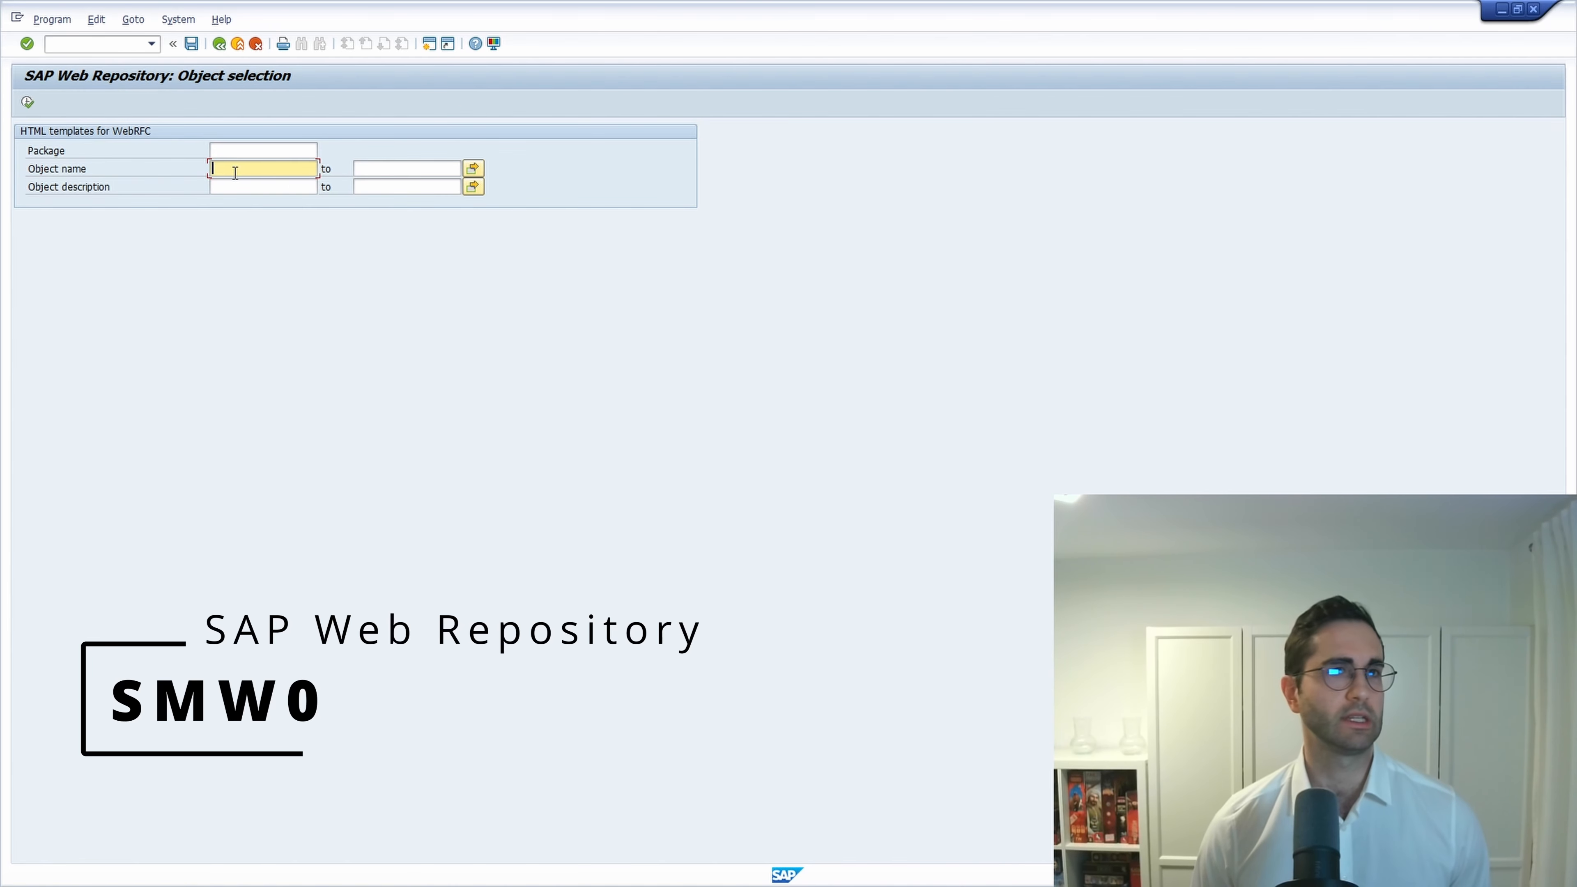
left_click(27, 104)
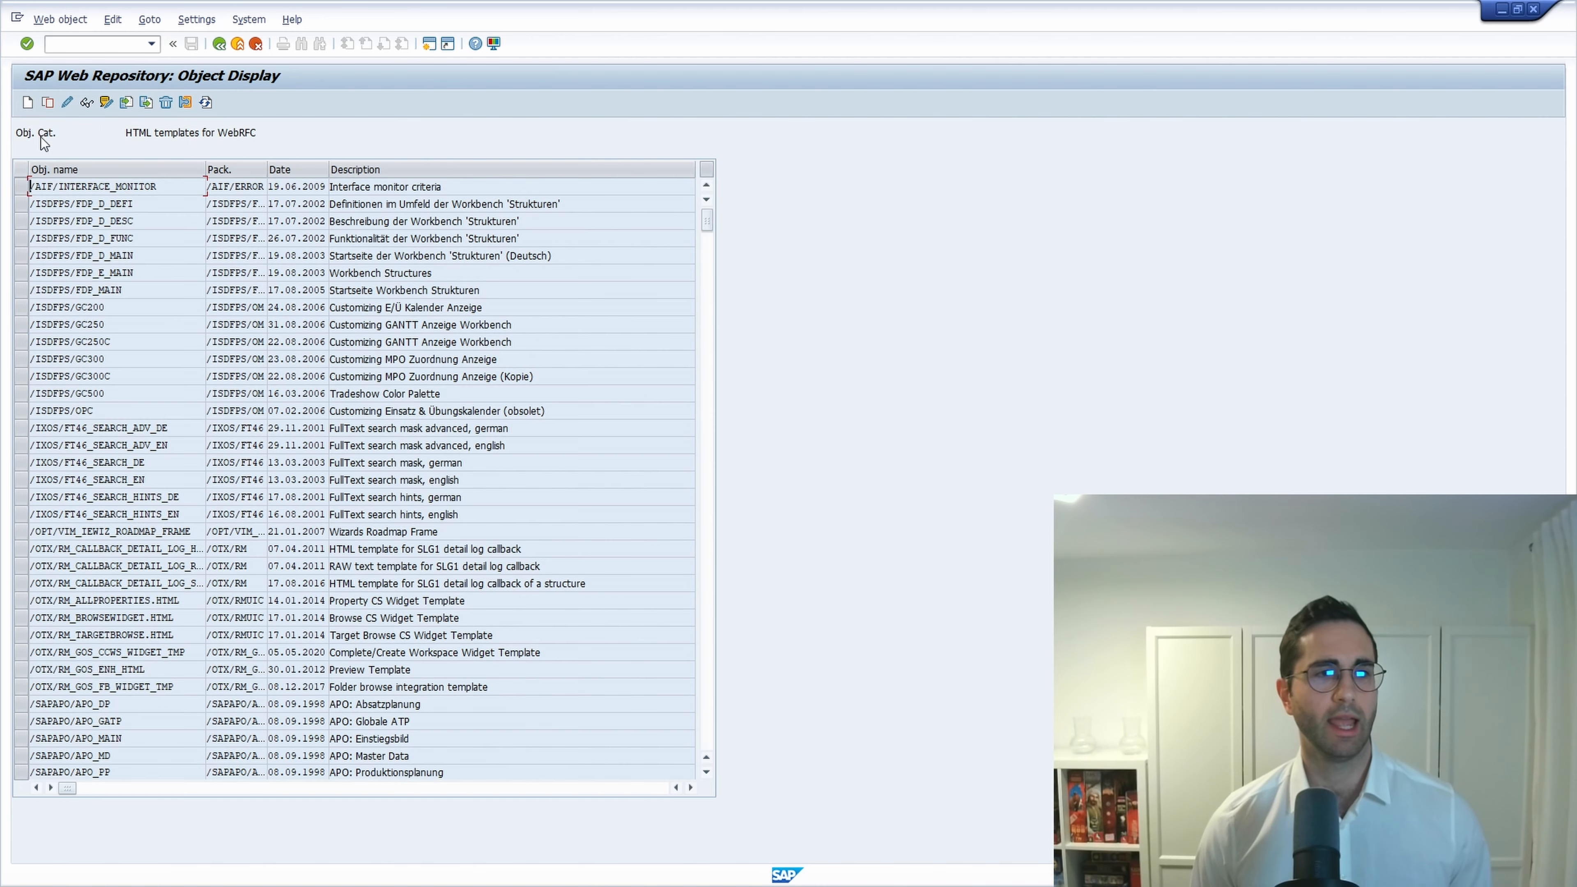
left_click(28, 103)
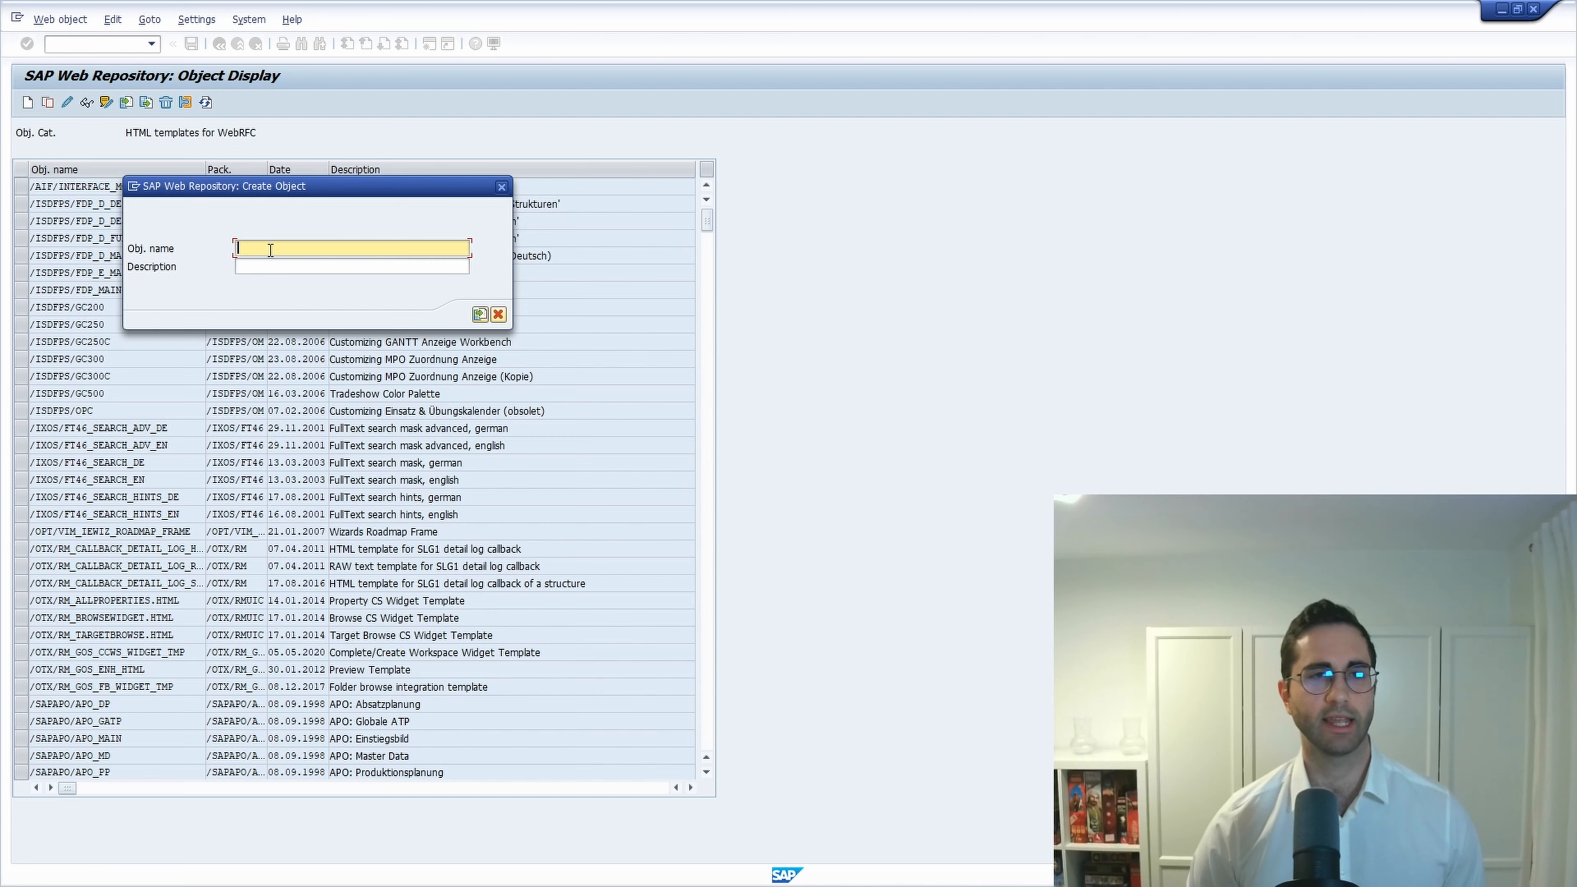
Enter object name Z_Welcome_WB, dropping a stray underscore, and description 'Welcome Page on ABAP Workbench'.
type("Z_")
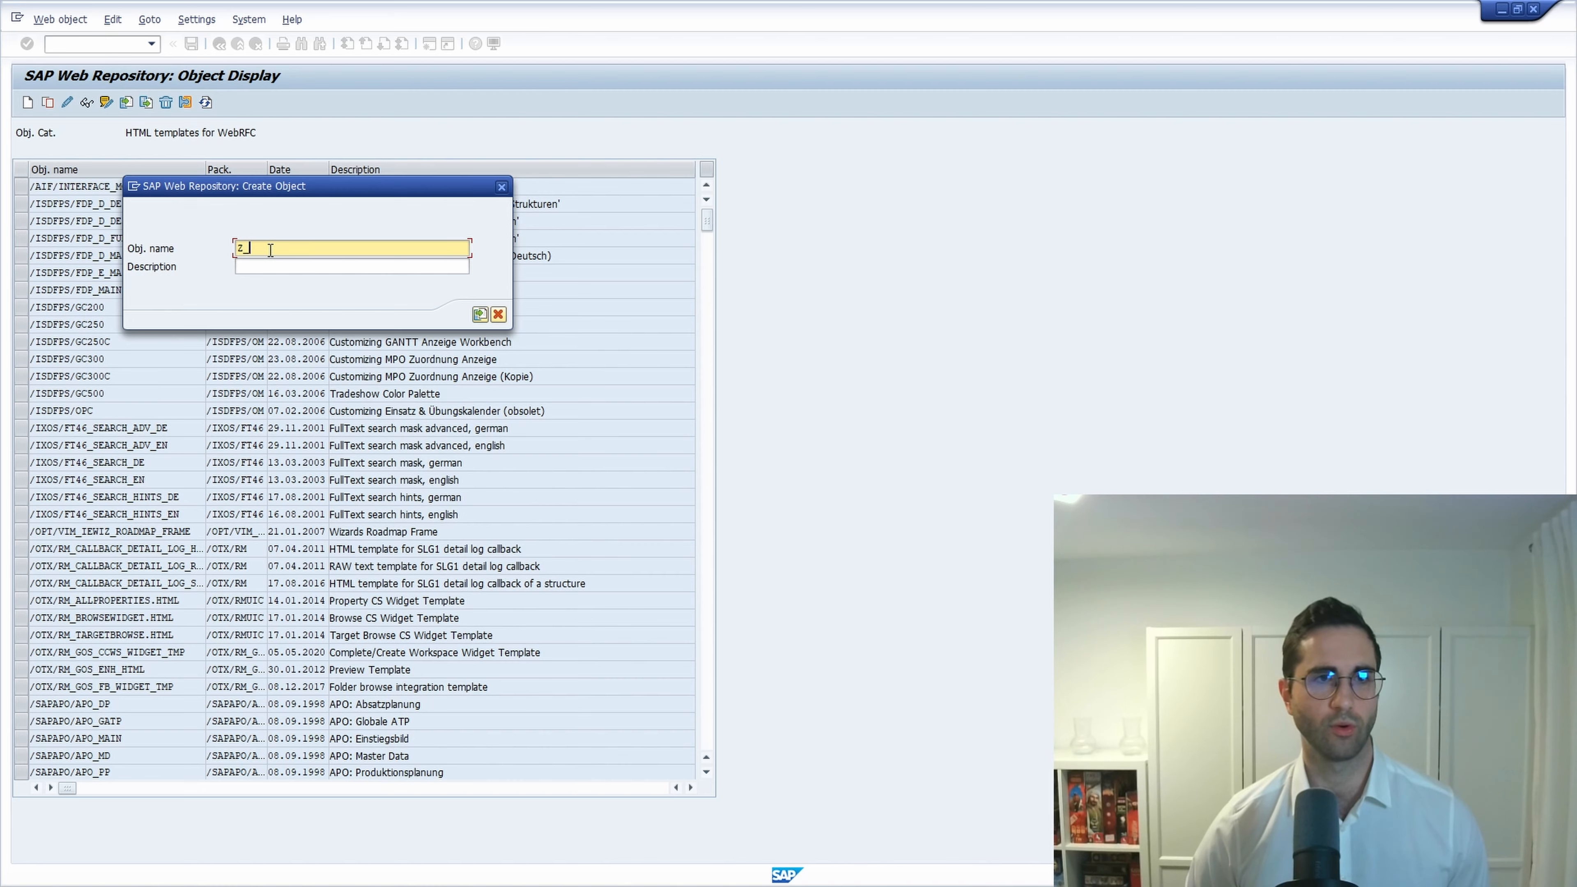
type("Wel")
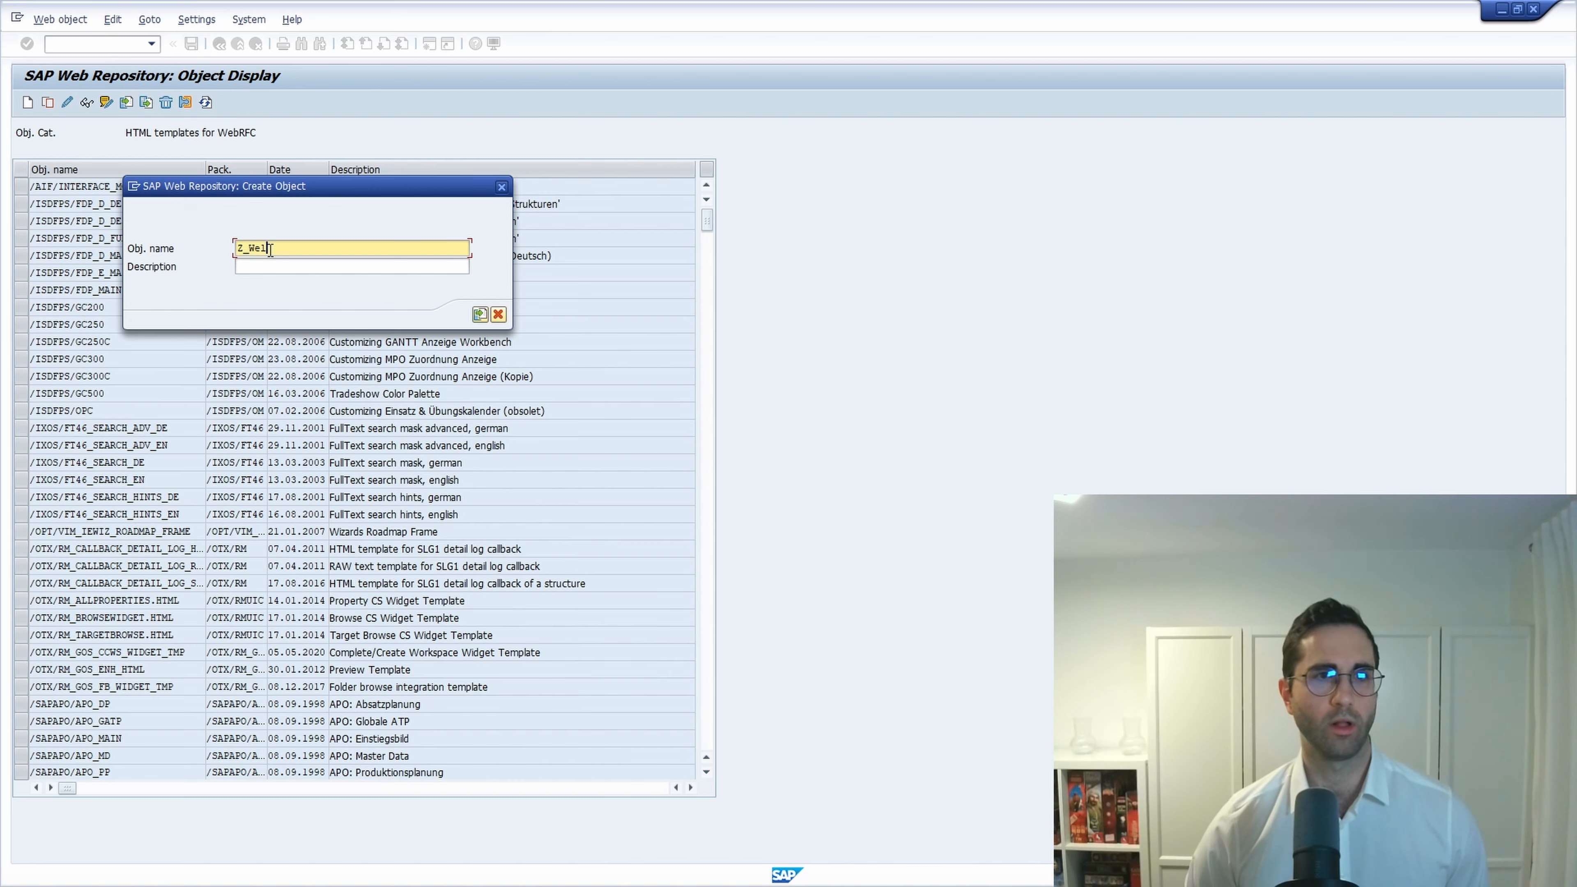
type("come_WB_")
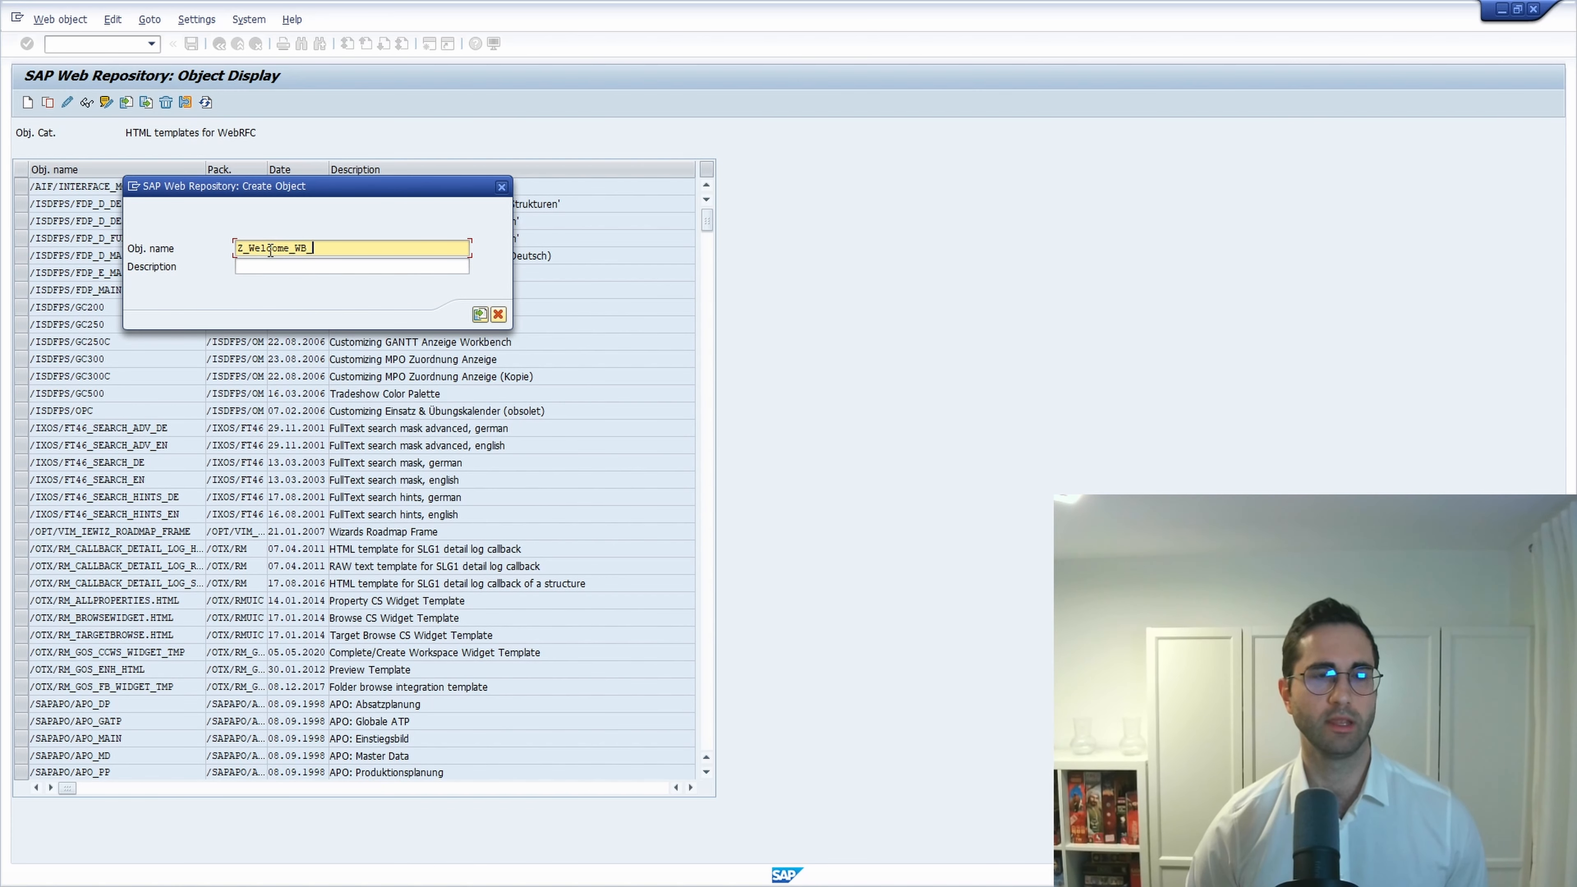
key("BackSpace")
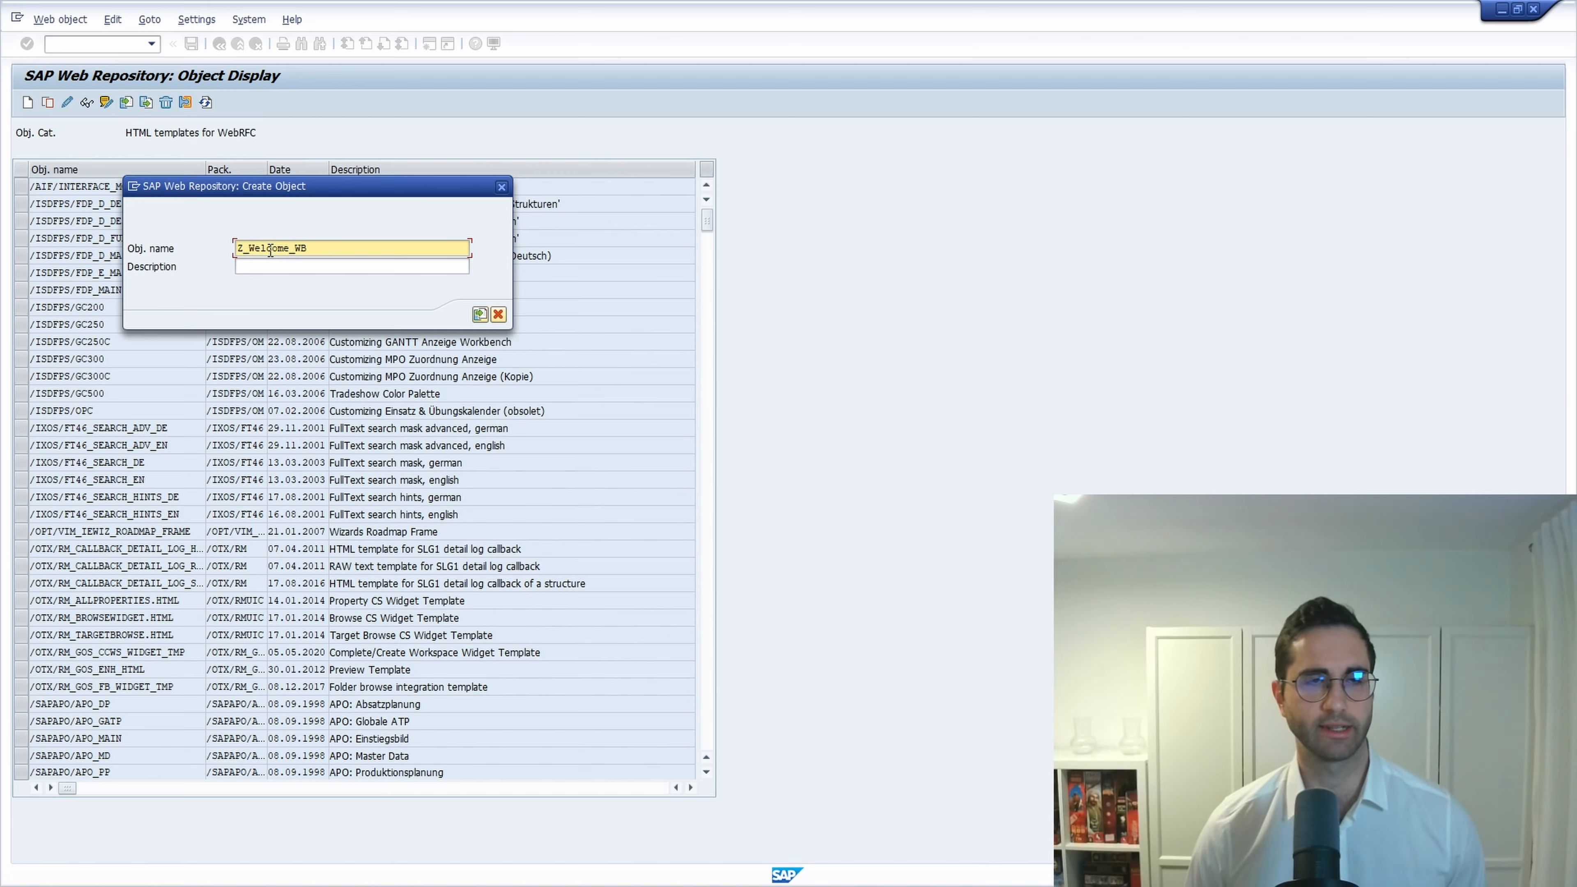
left_click(304, 266)
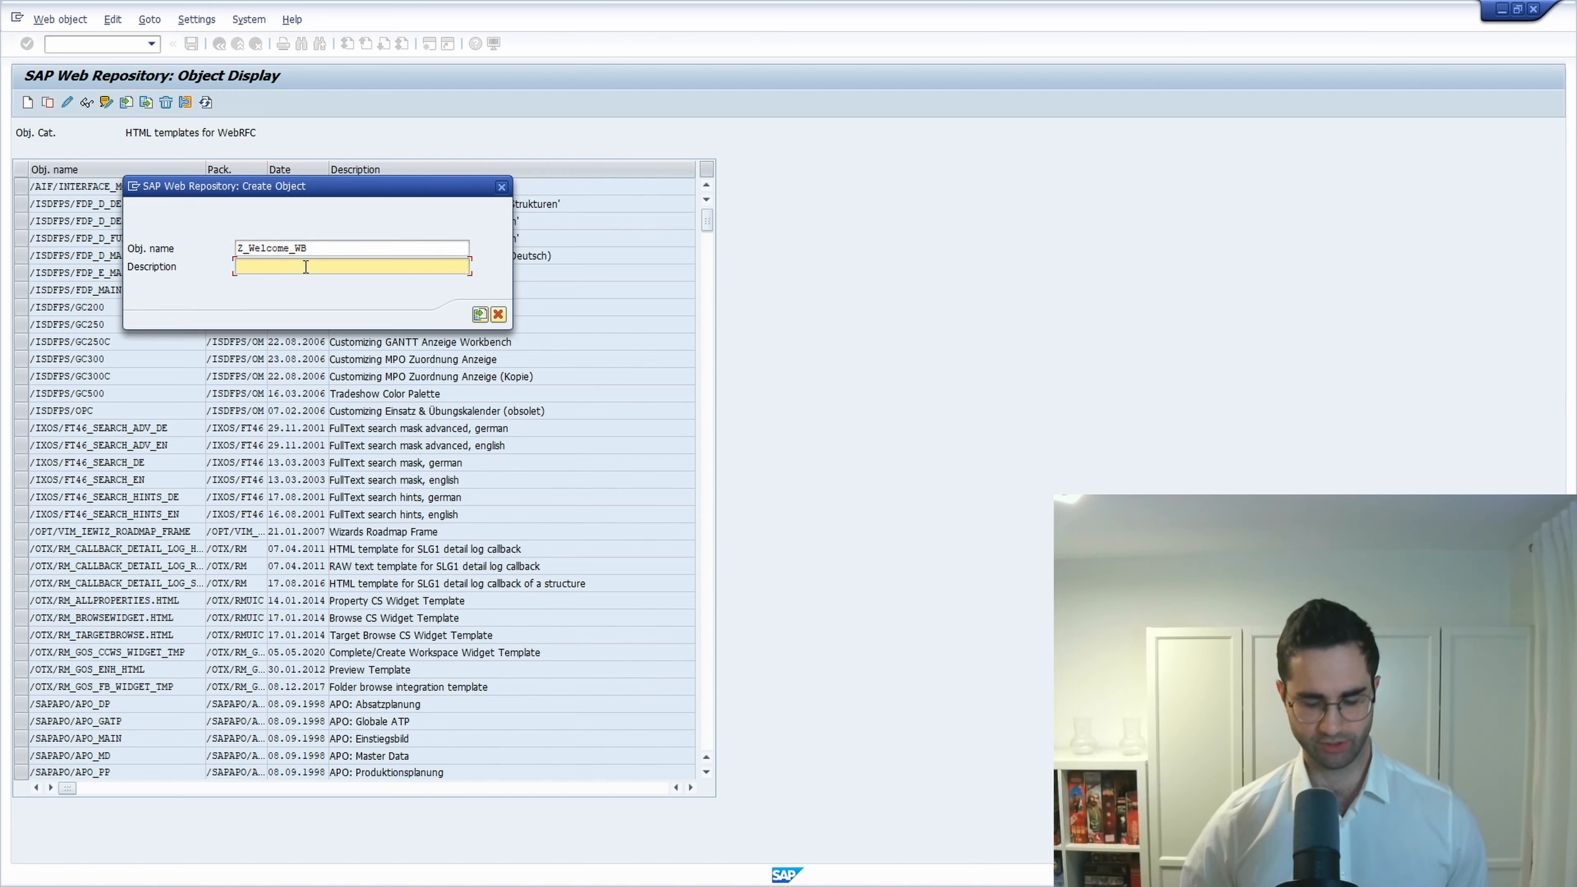
type("Welcome Page on")
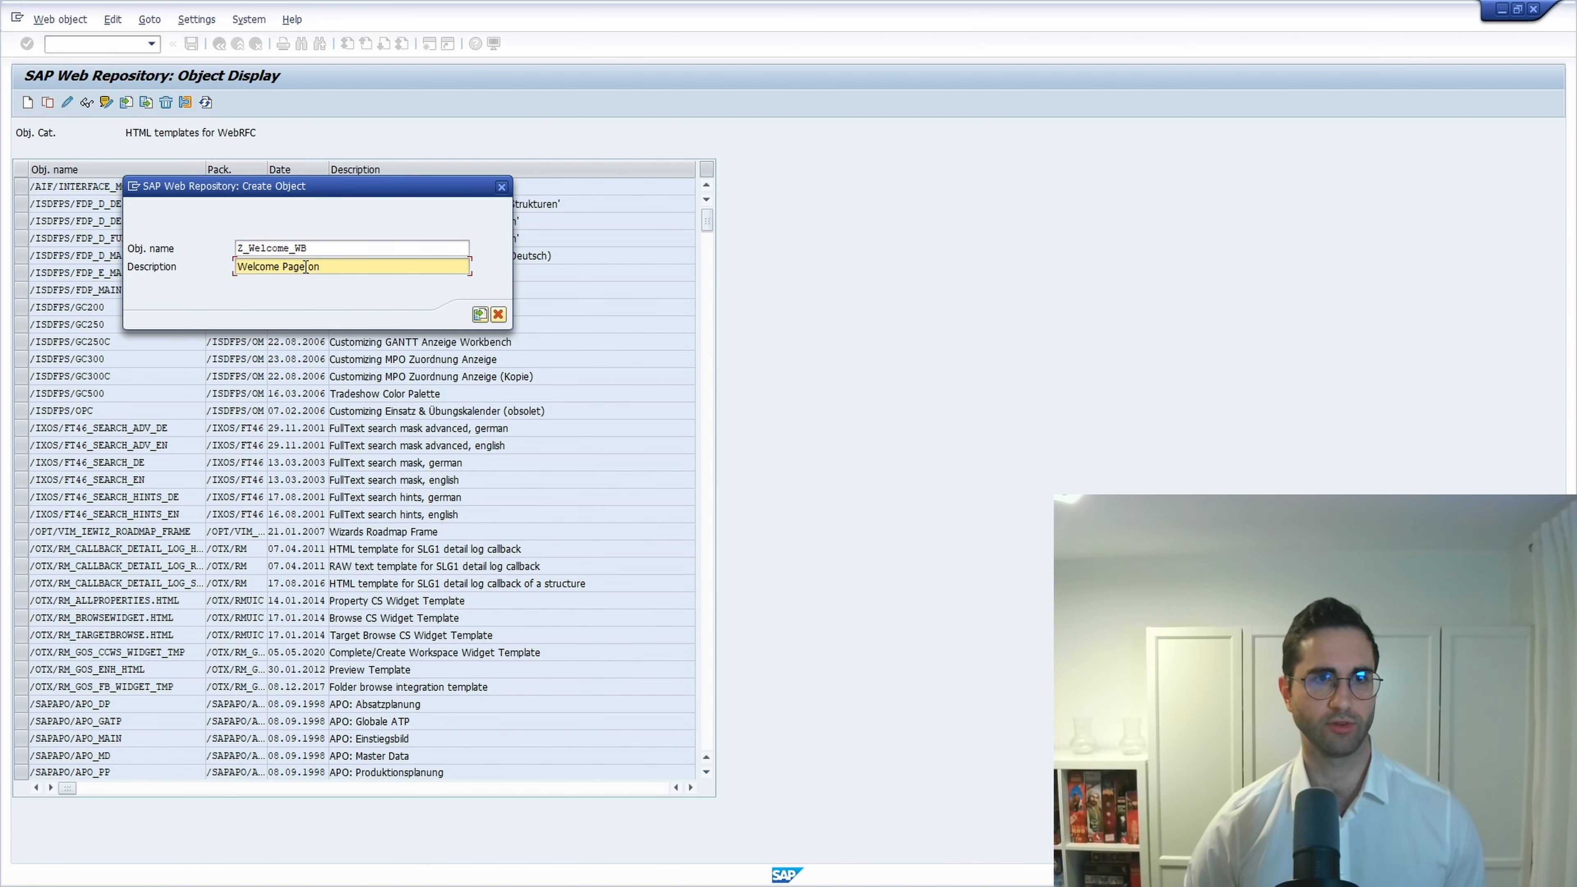
type(" ABAP Workbench")
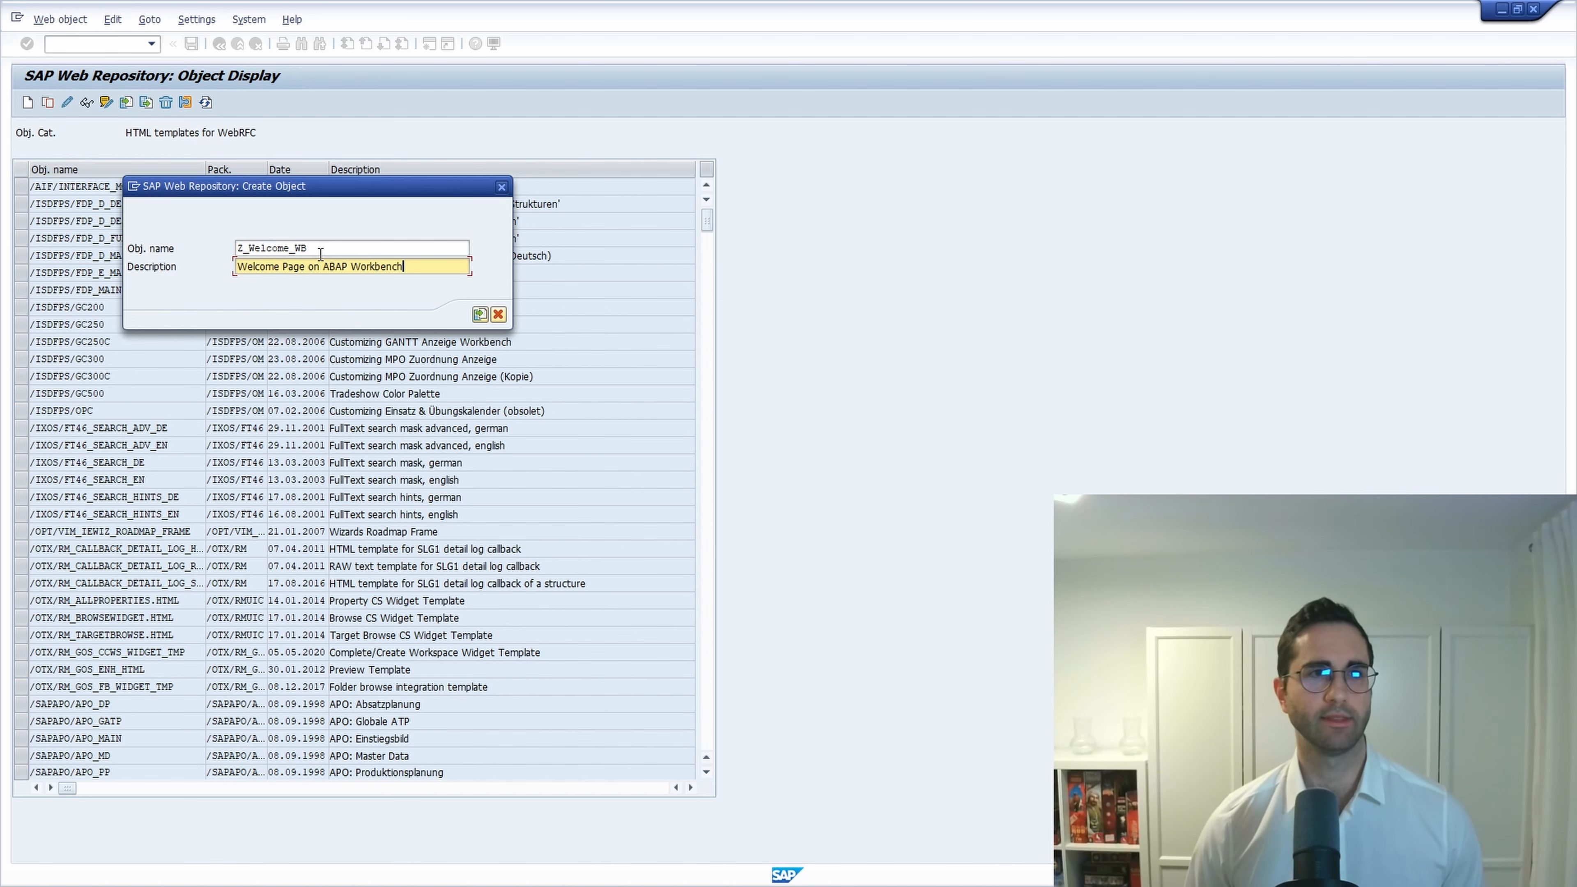
Import welcome.html from the downloads folder as Z_Welcome_WB's content, granting file access.
double_click(298, 252)
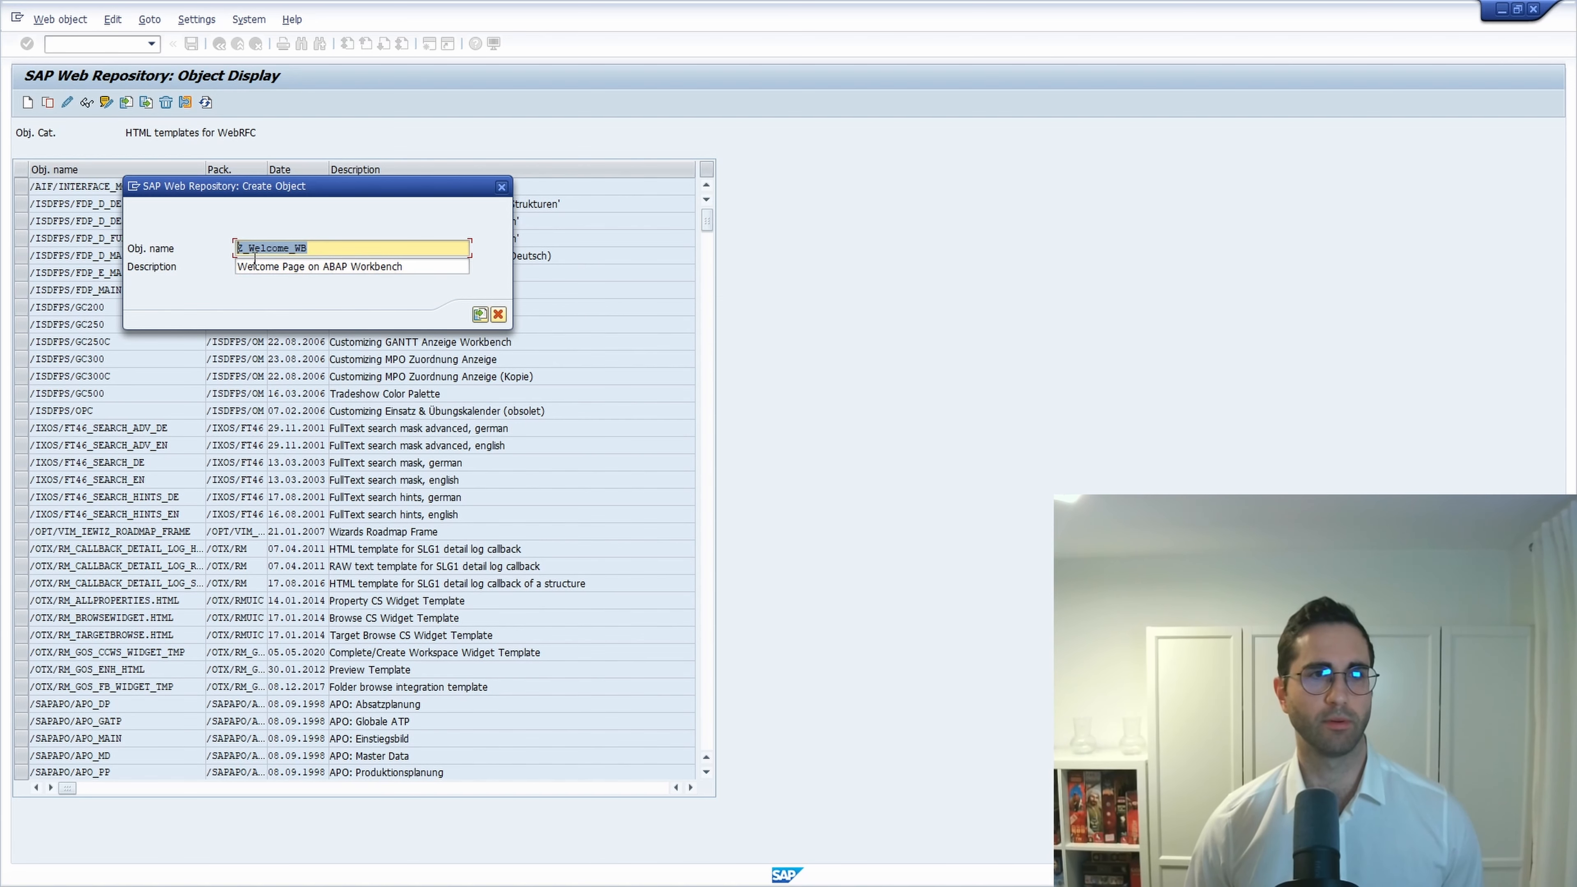
left_click(480, 314)
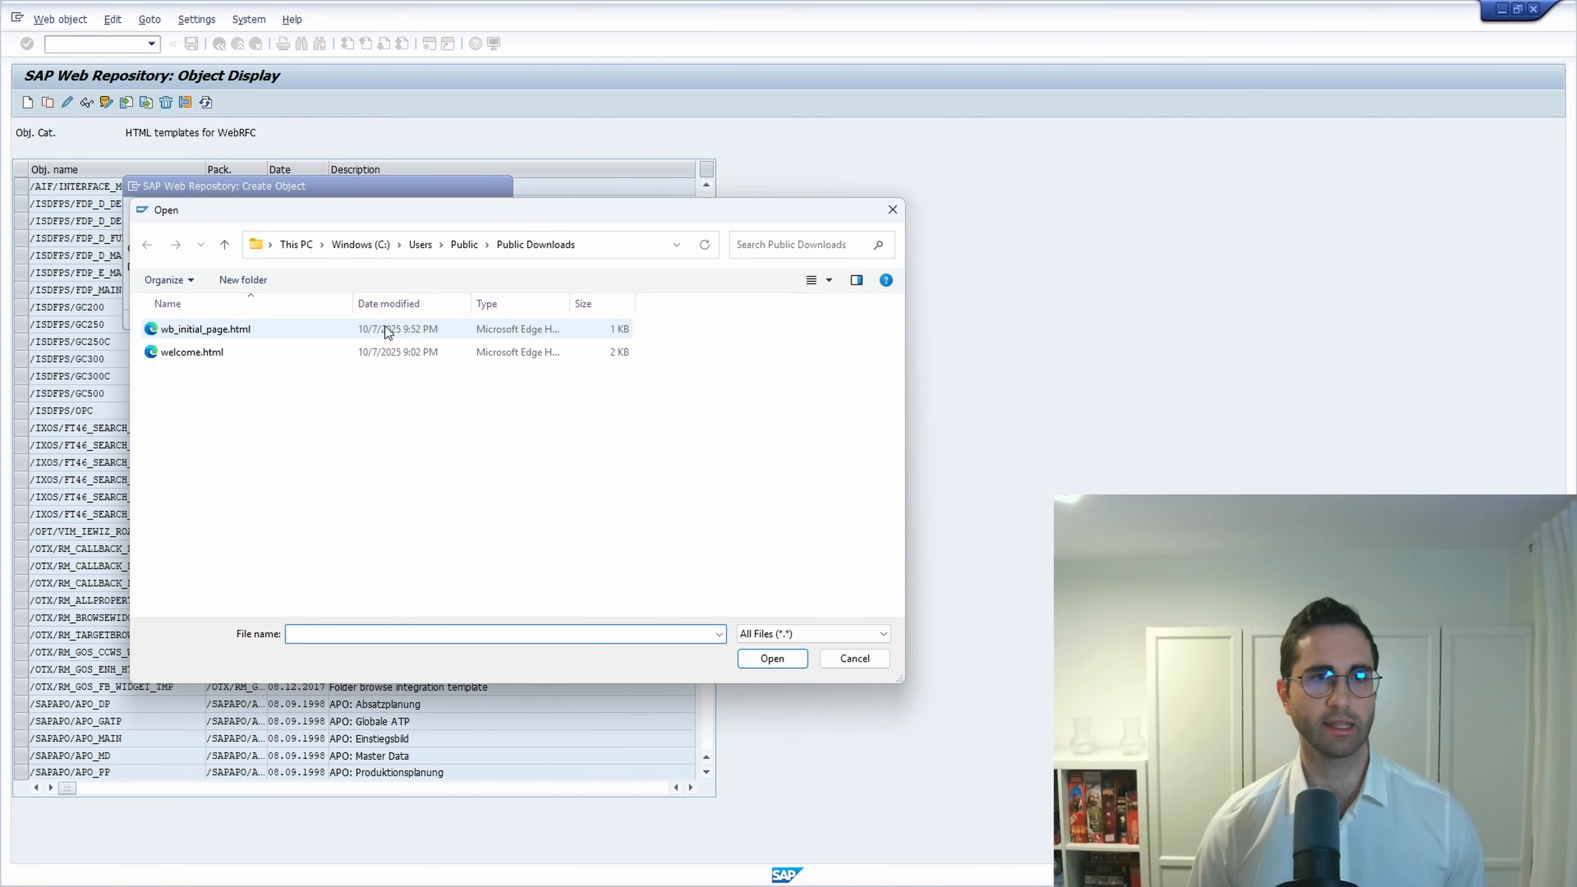
left_click(193, 354)
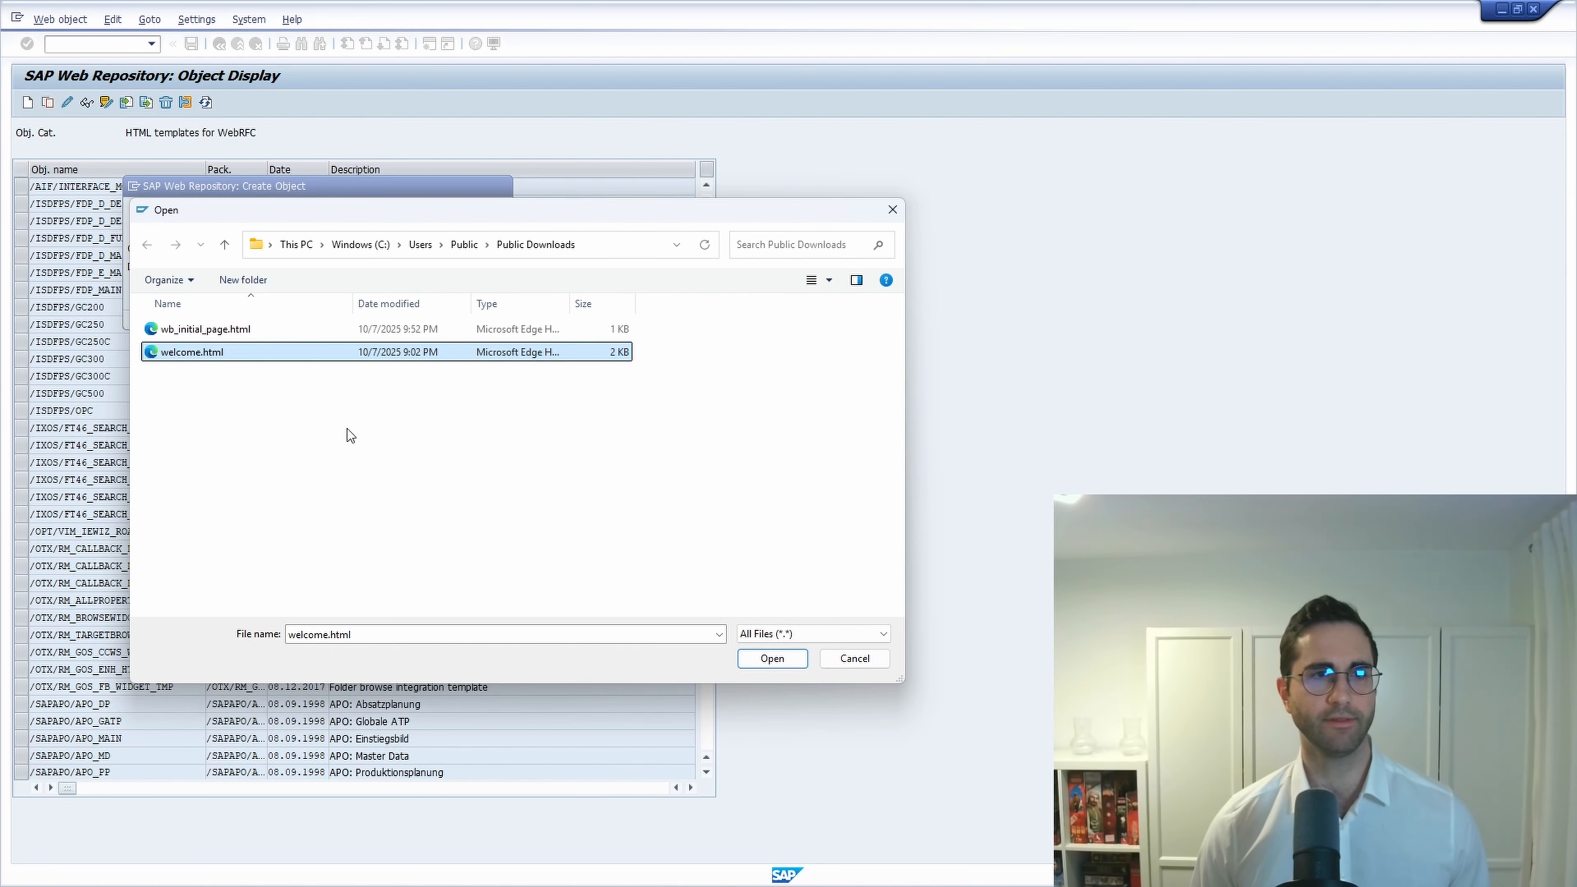
left_click(769, 660)
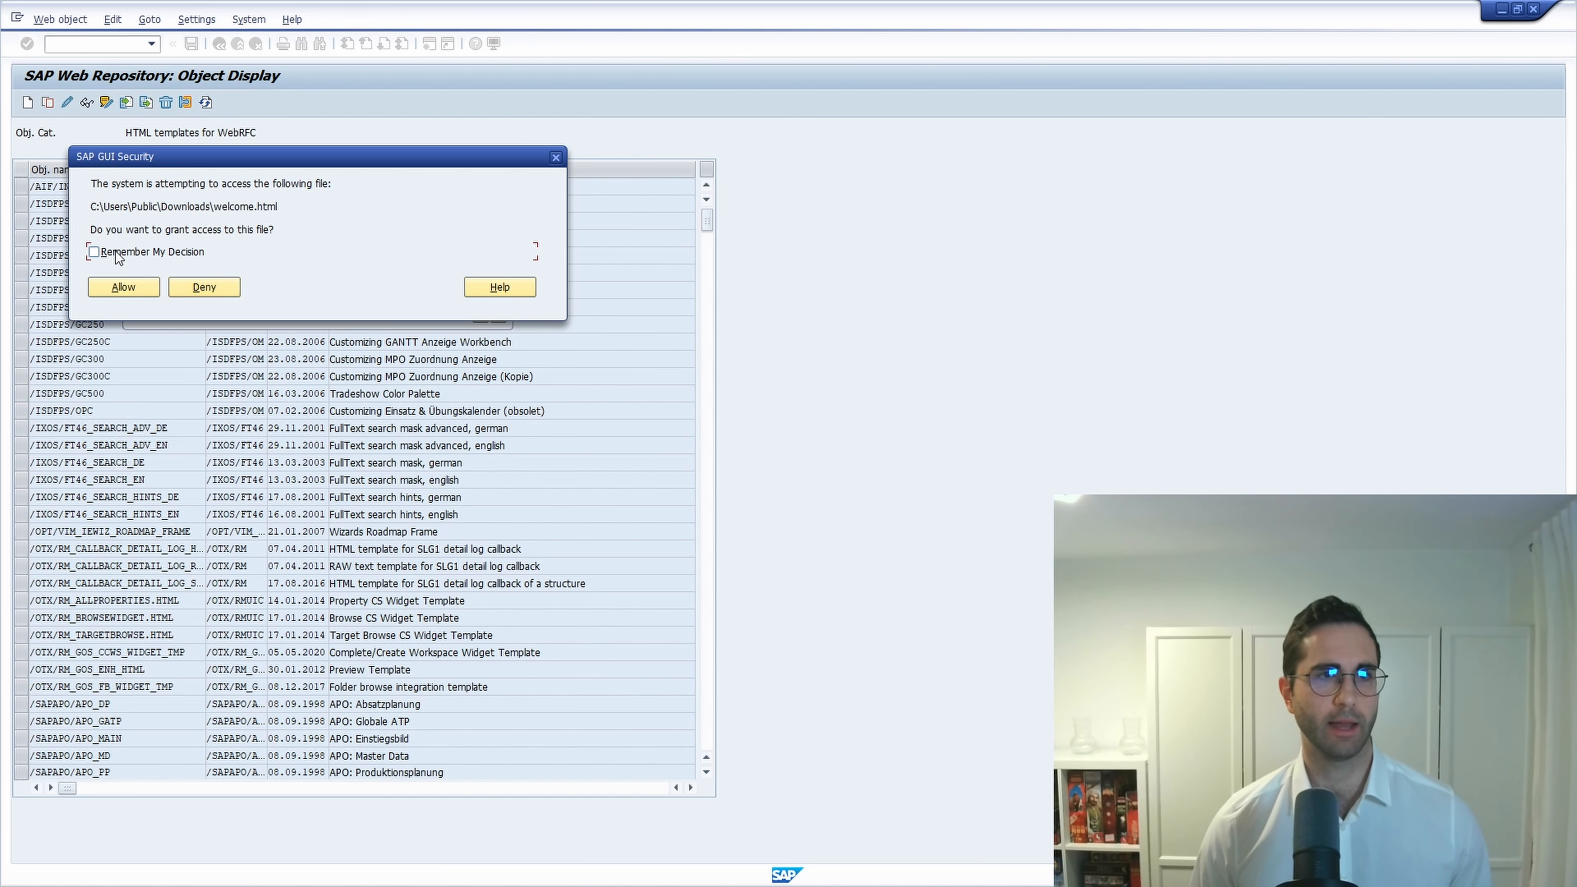
left_click(126, 286)
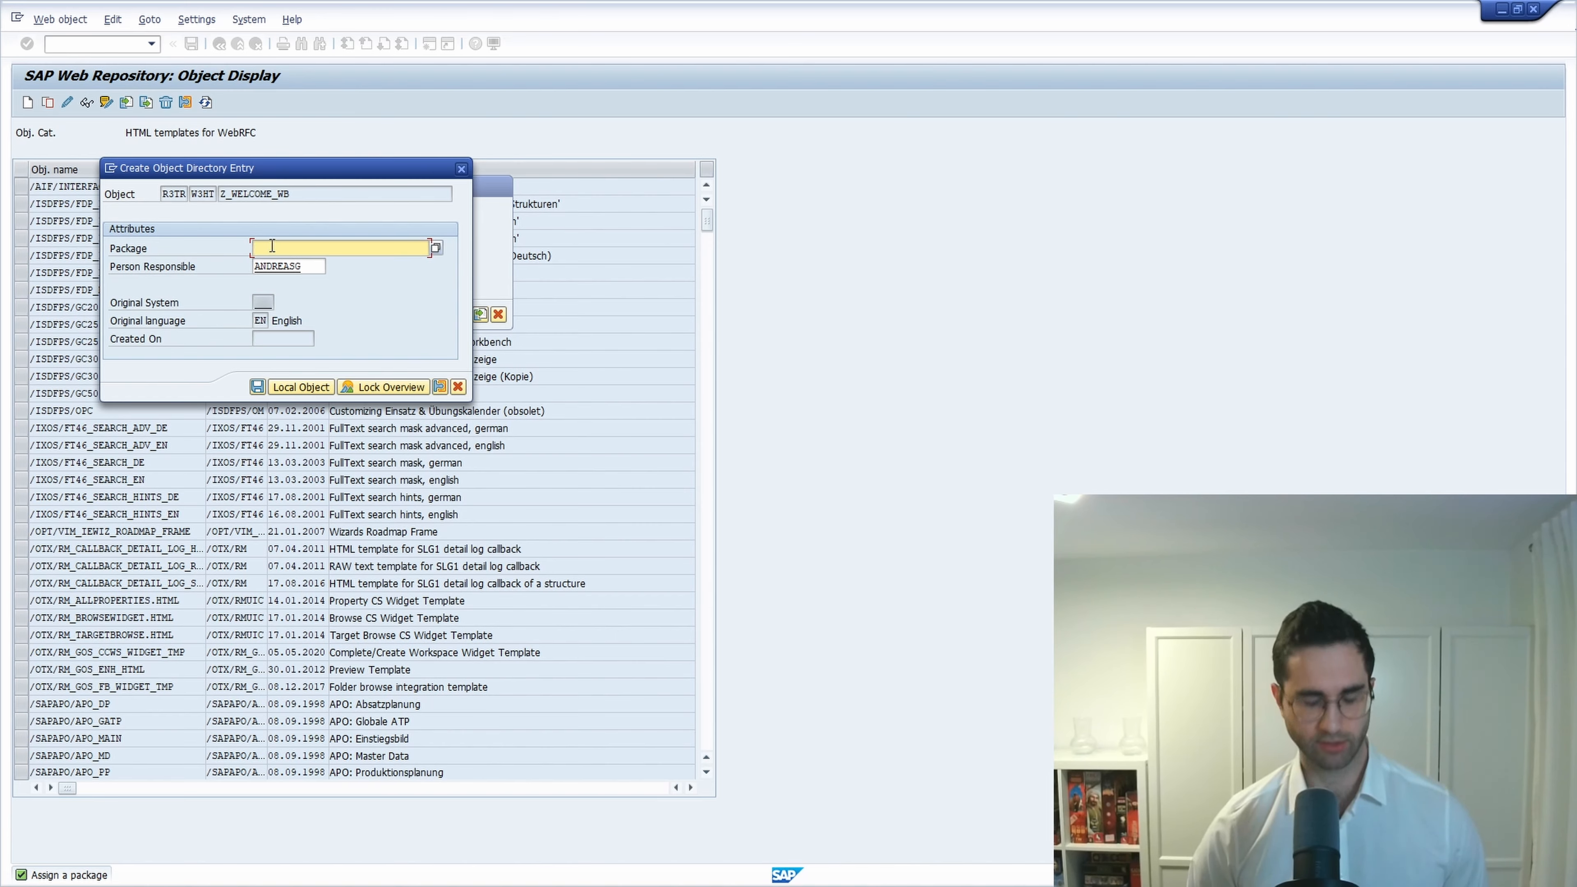
Save Z_WELCOME_WB as a local $TMP object and copy its name from the template list.
type("$")
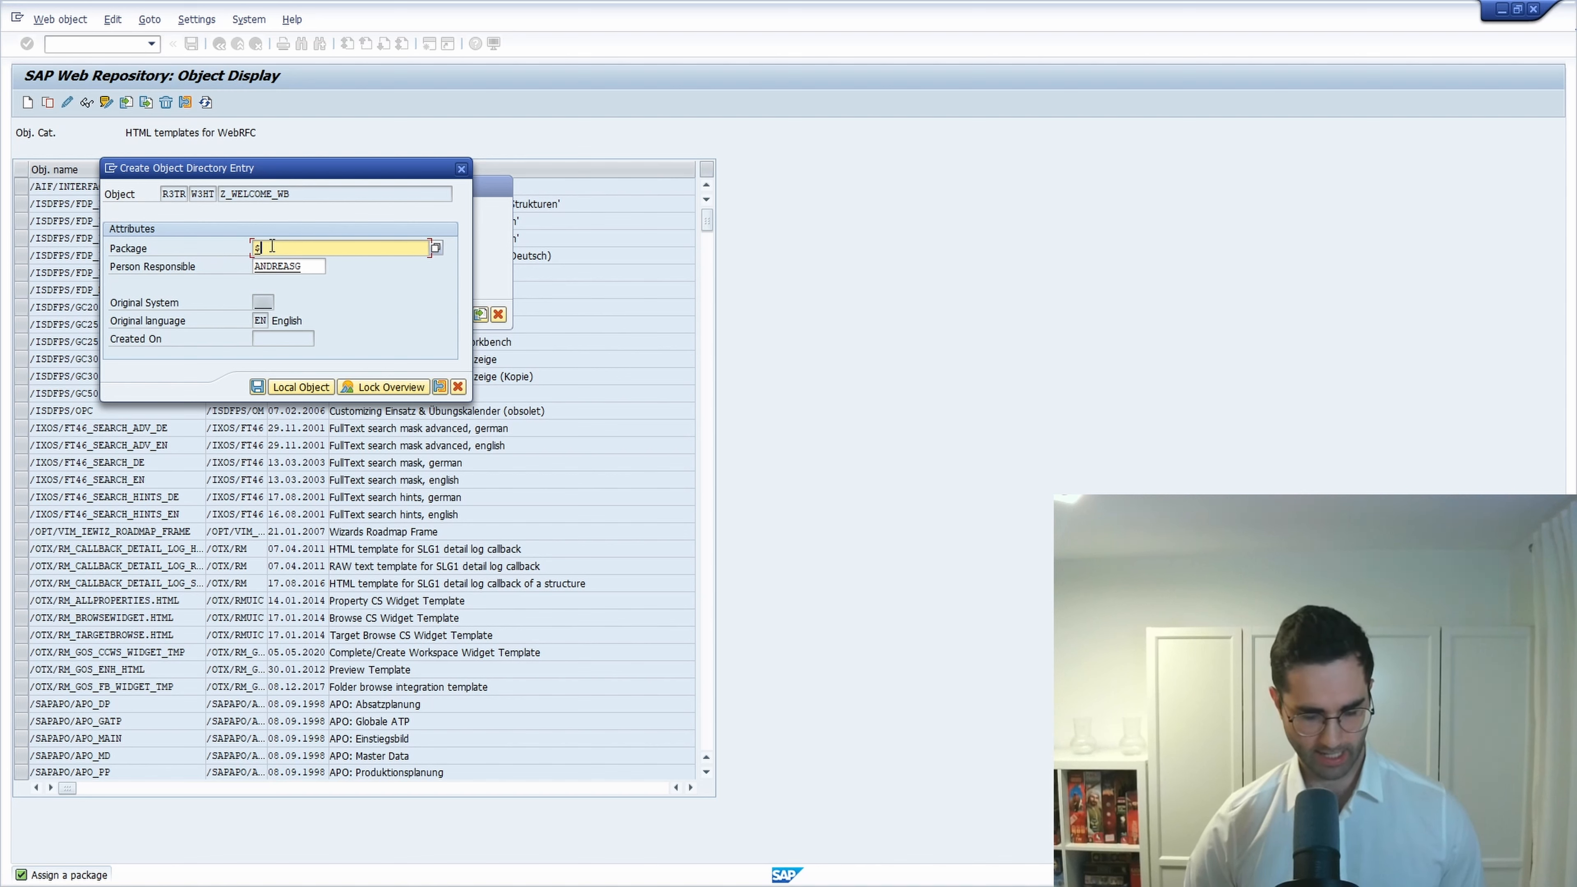
type("TMP")
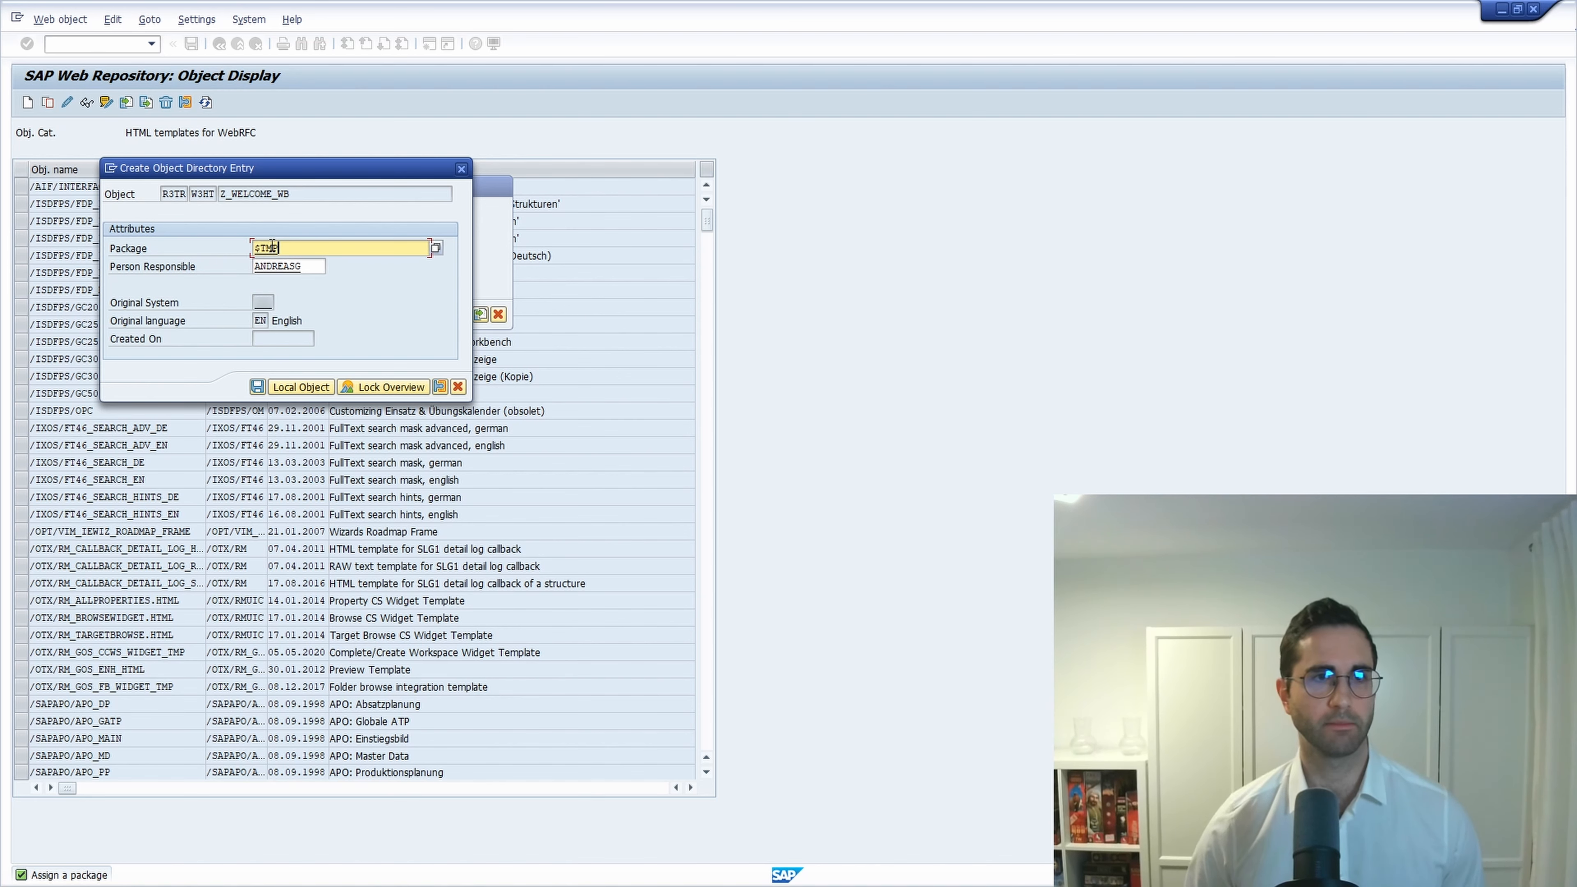
left_click(293, 389)
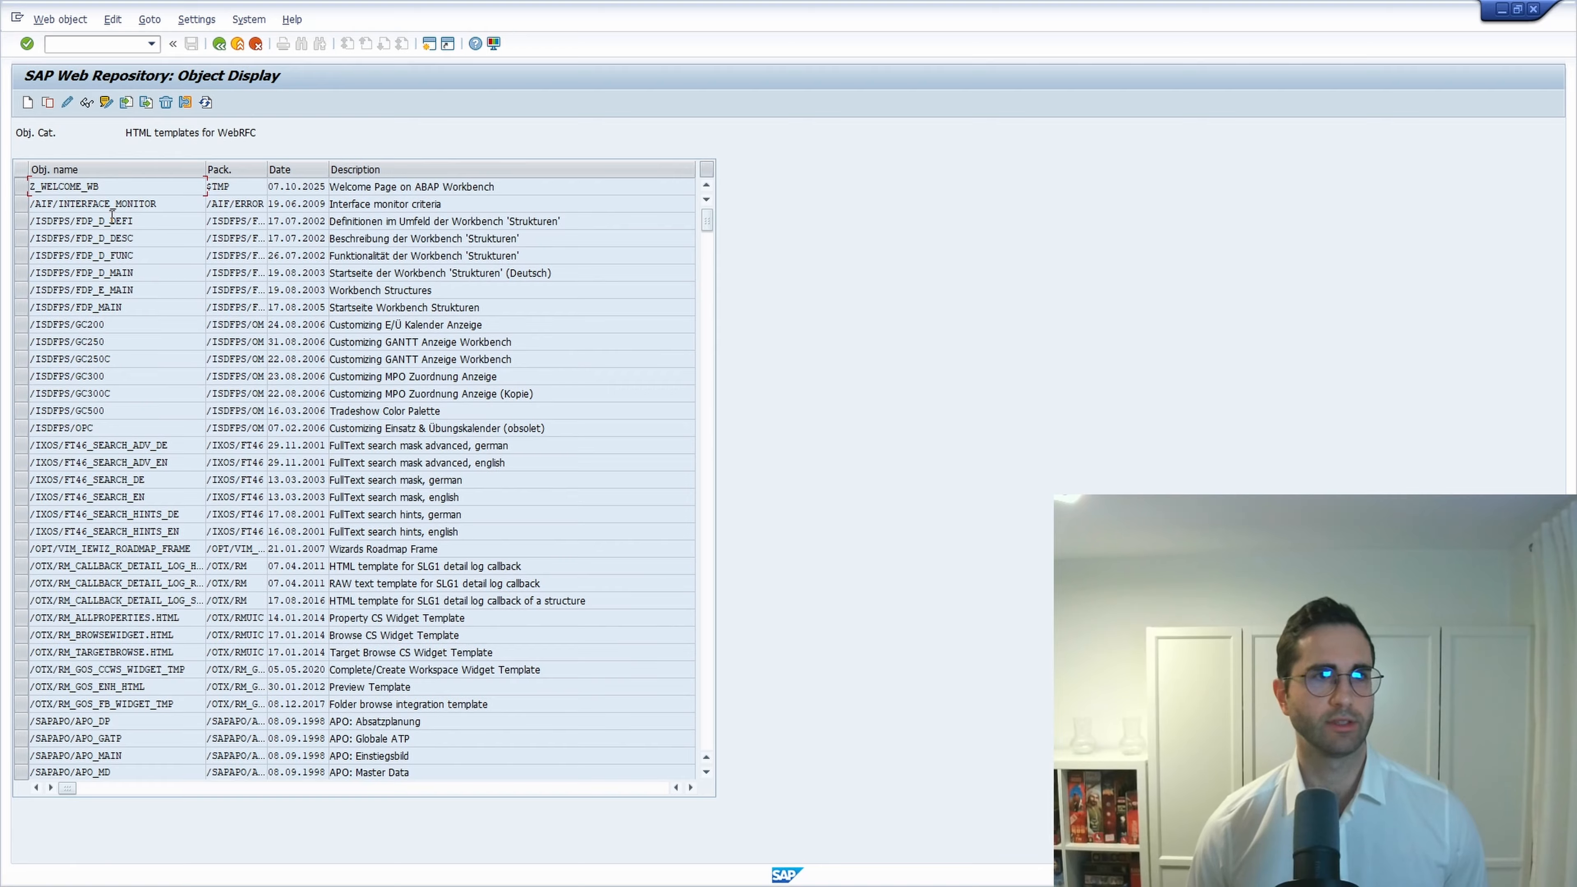
double_click(28, 187)
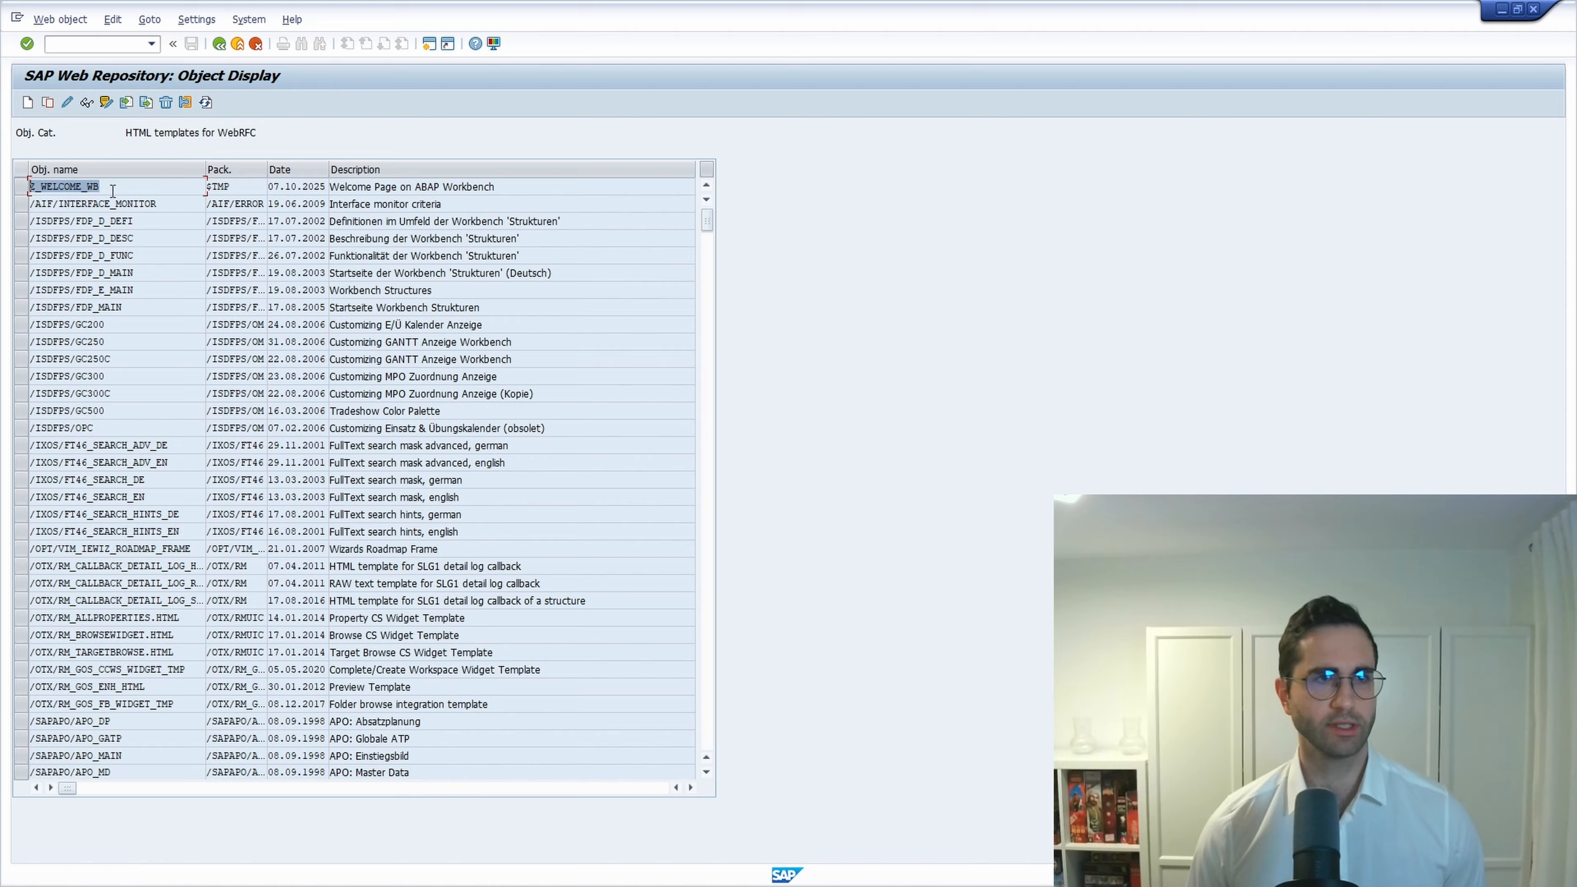
left_click_drag(129, 187, 32, 185)
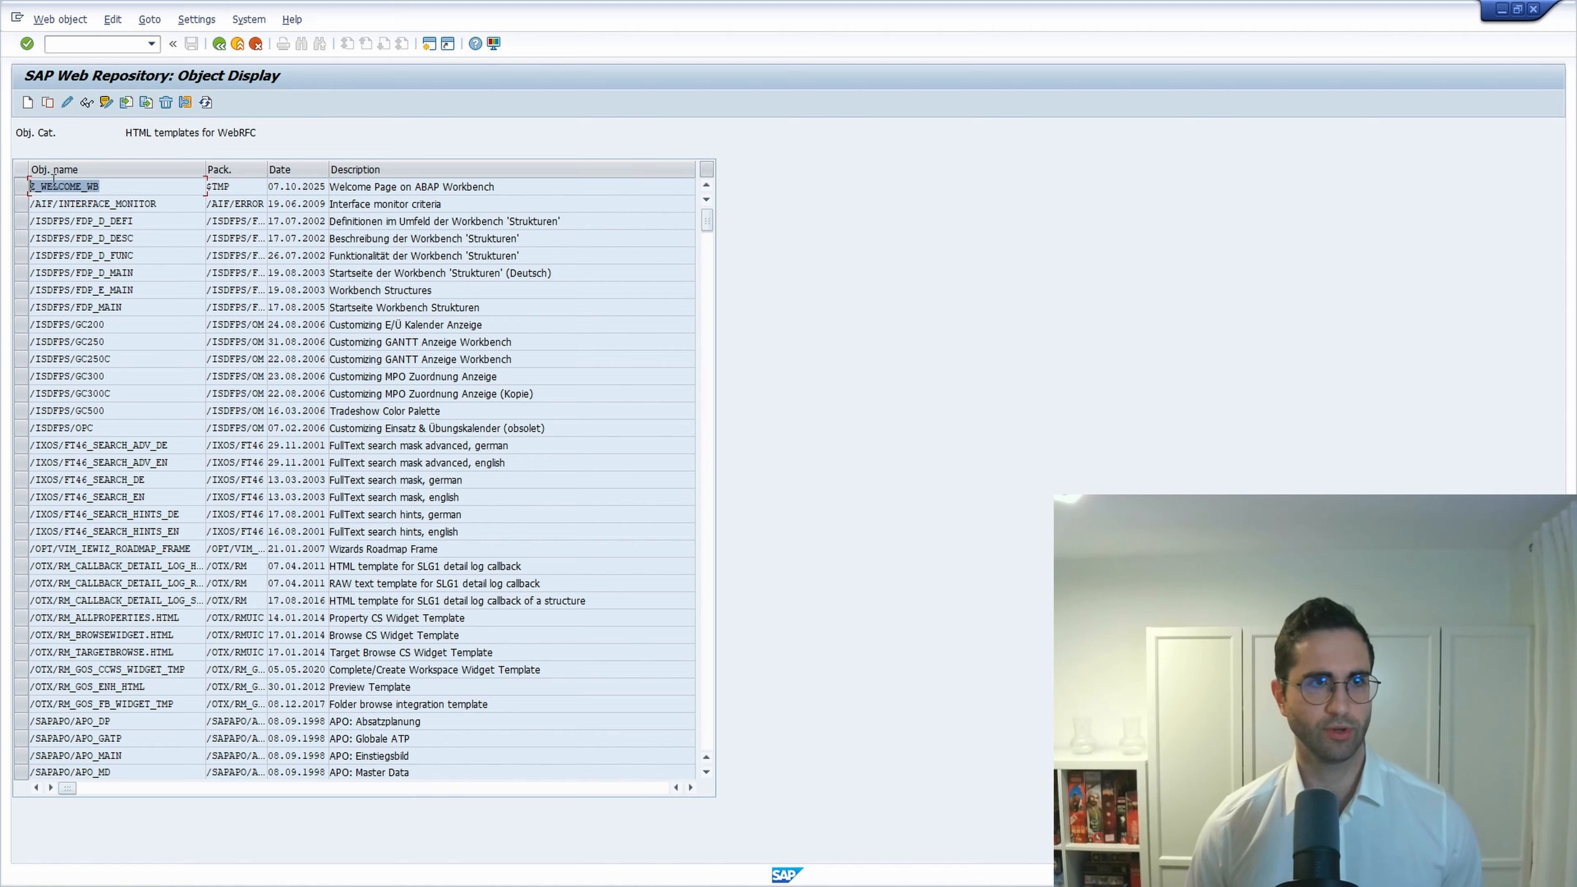
left_click(115, 186)
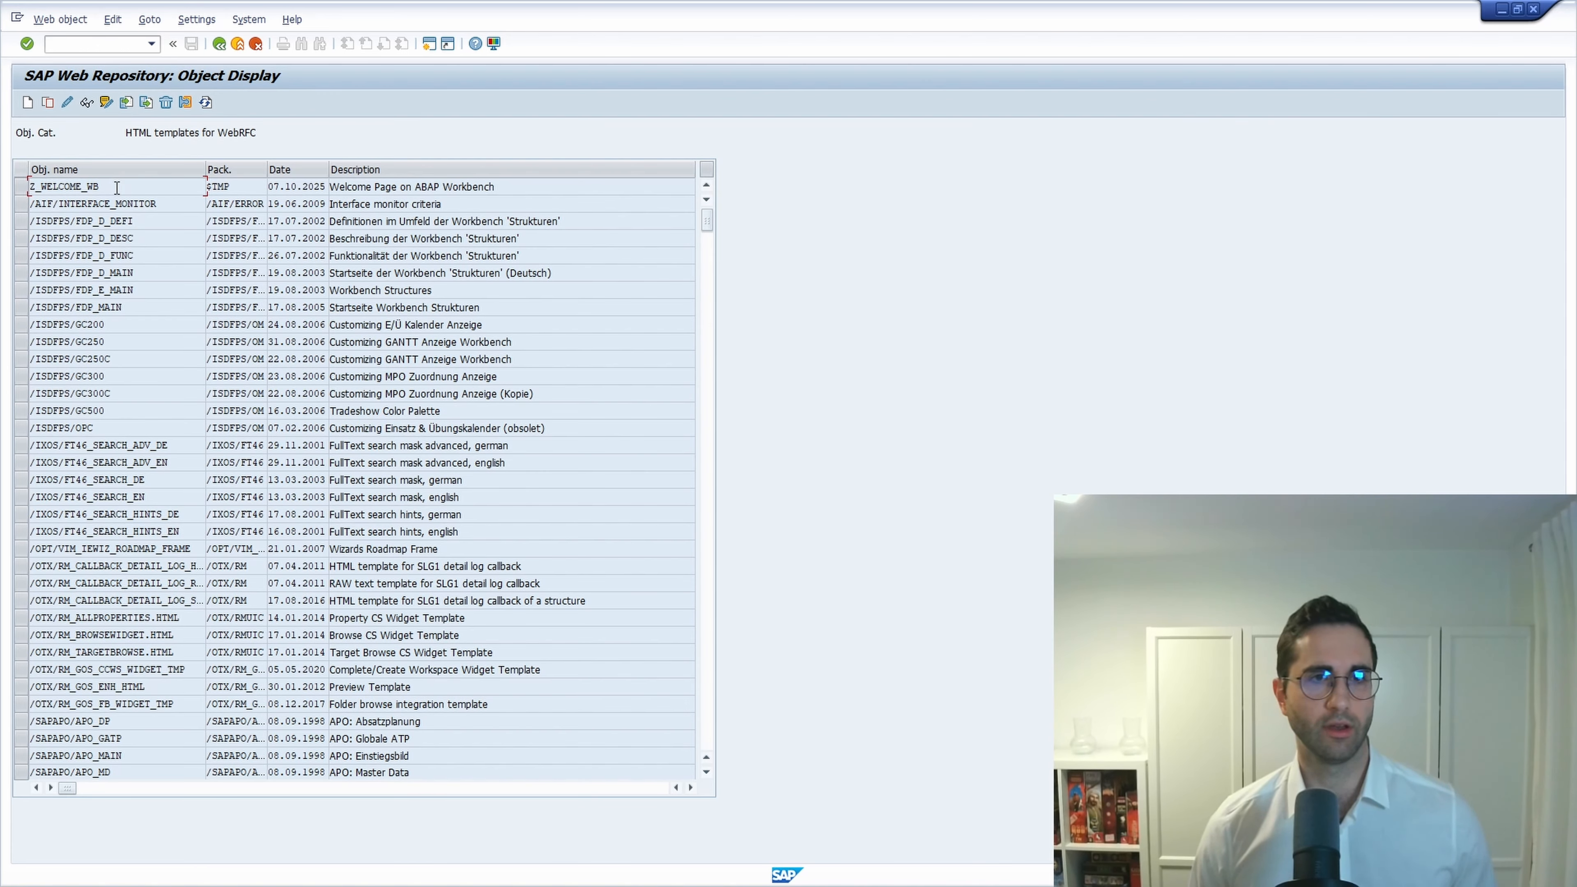
double_click(115, 186)
key("ctrl+c")
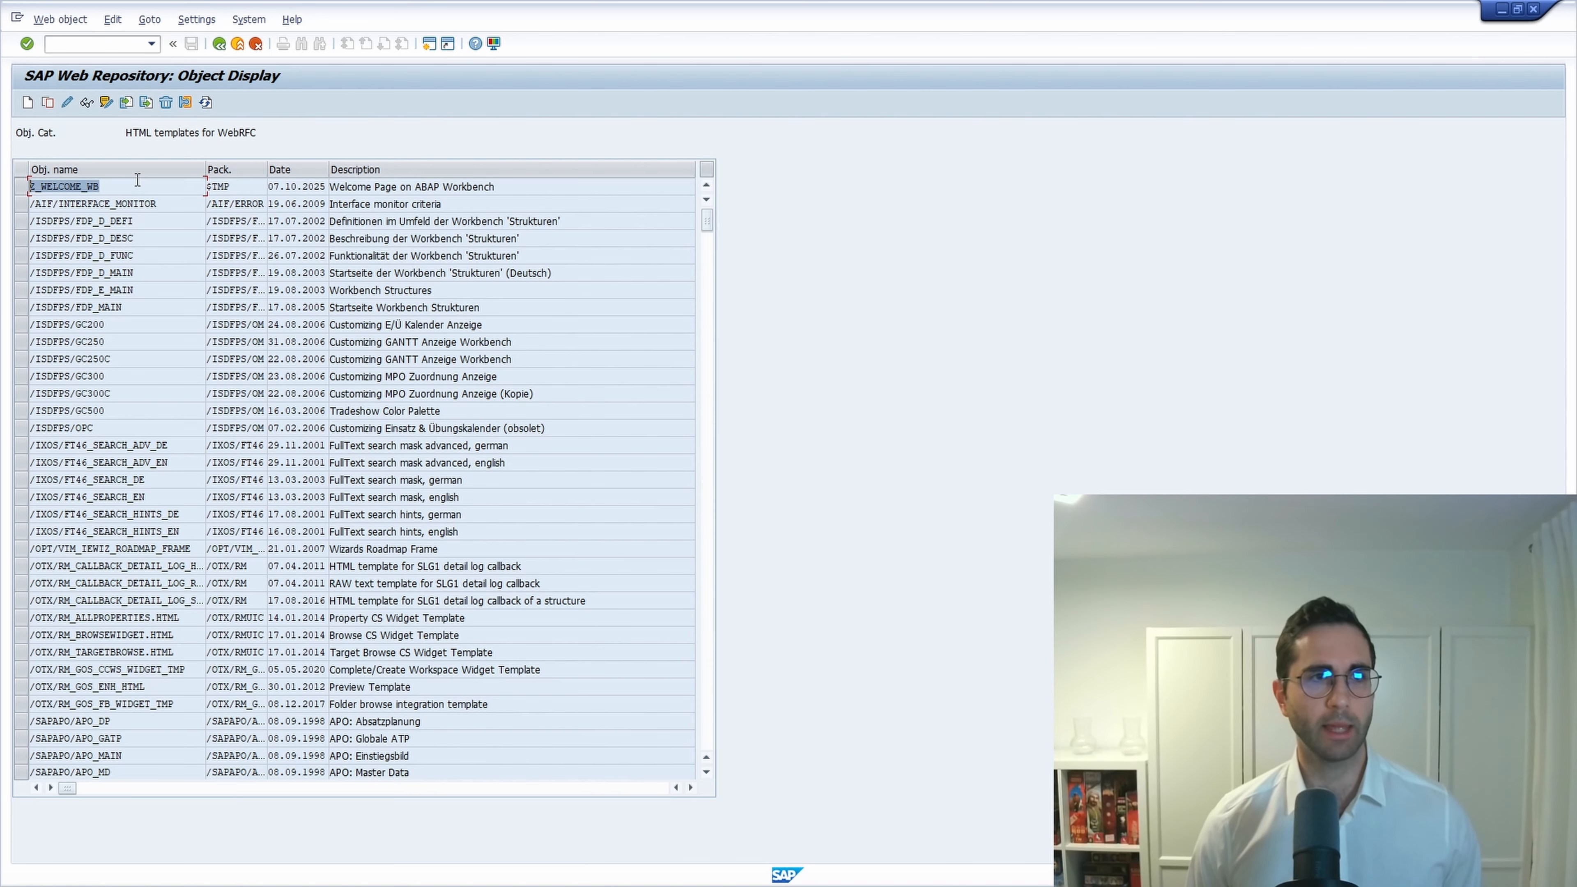
left_click(82, 42)
type("/nse16")
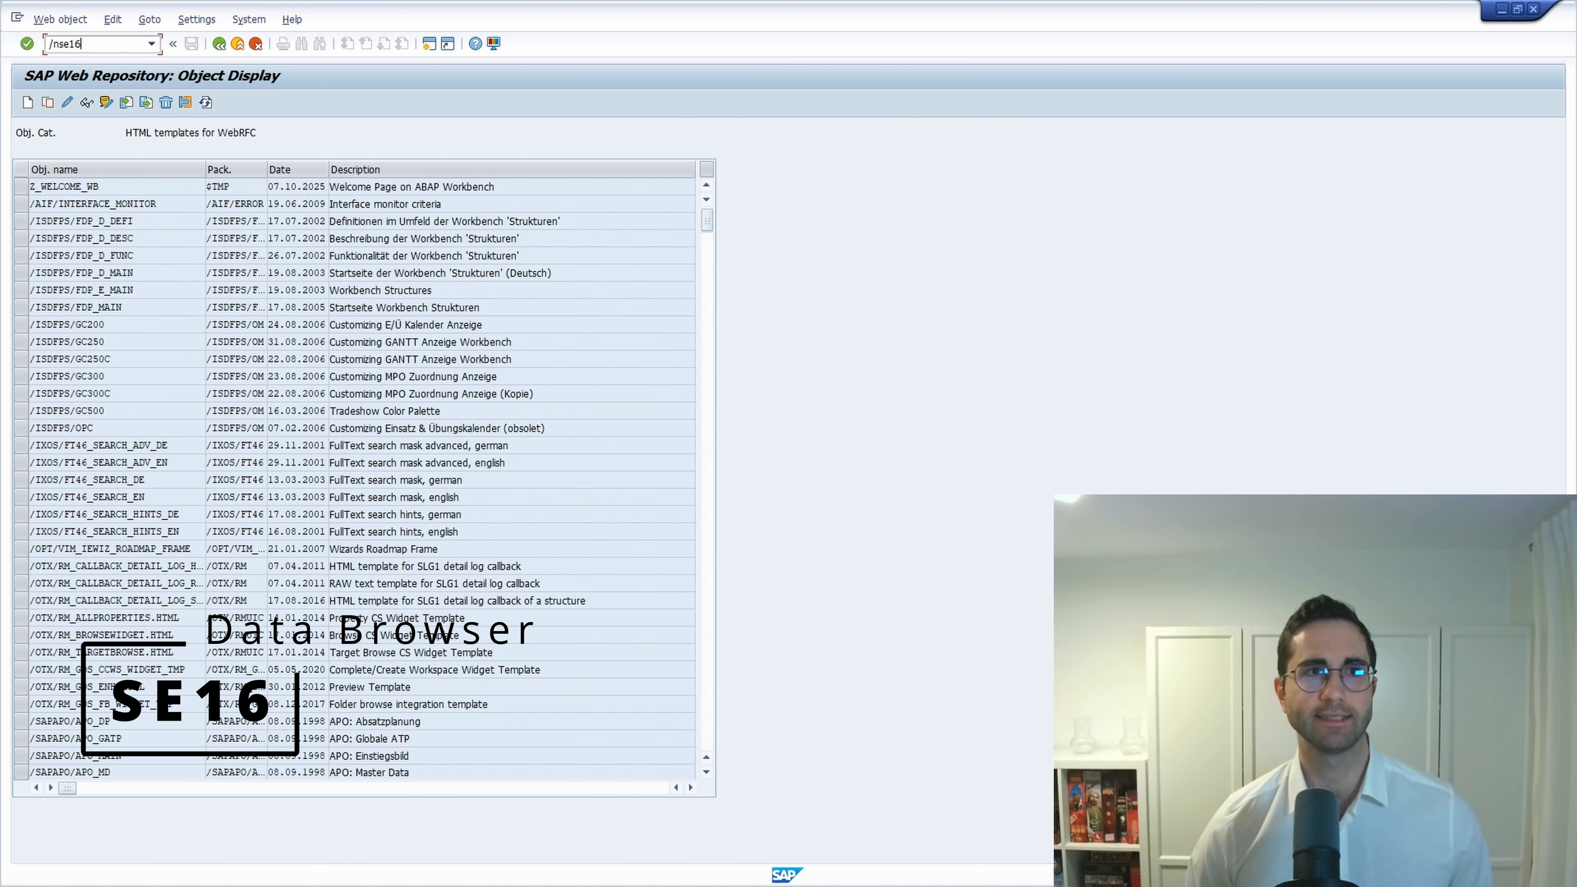
Search table SEWB_SETTINGS in SE16 for attribute WB_NEWS, find no entries, and go back.
key("Return")
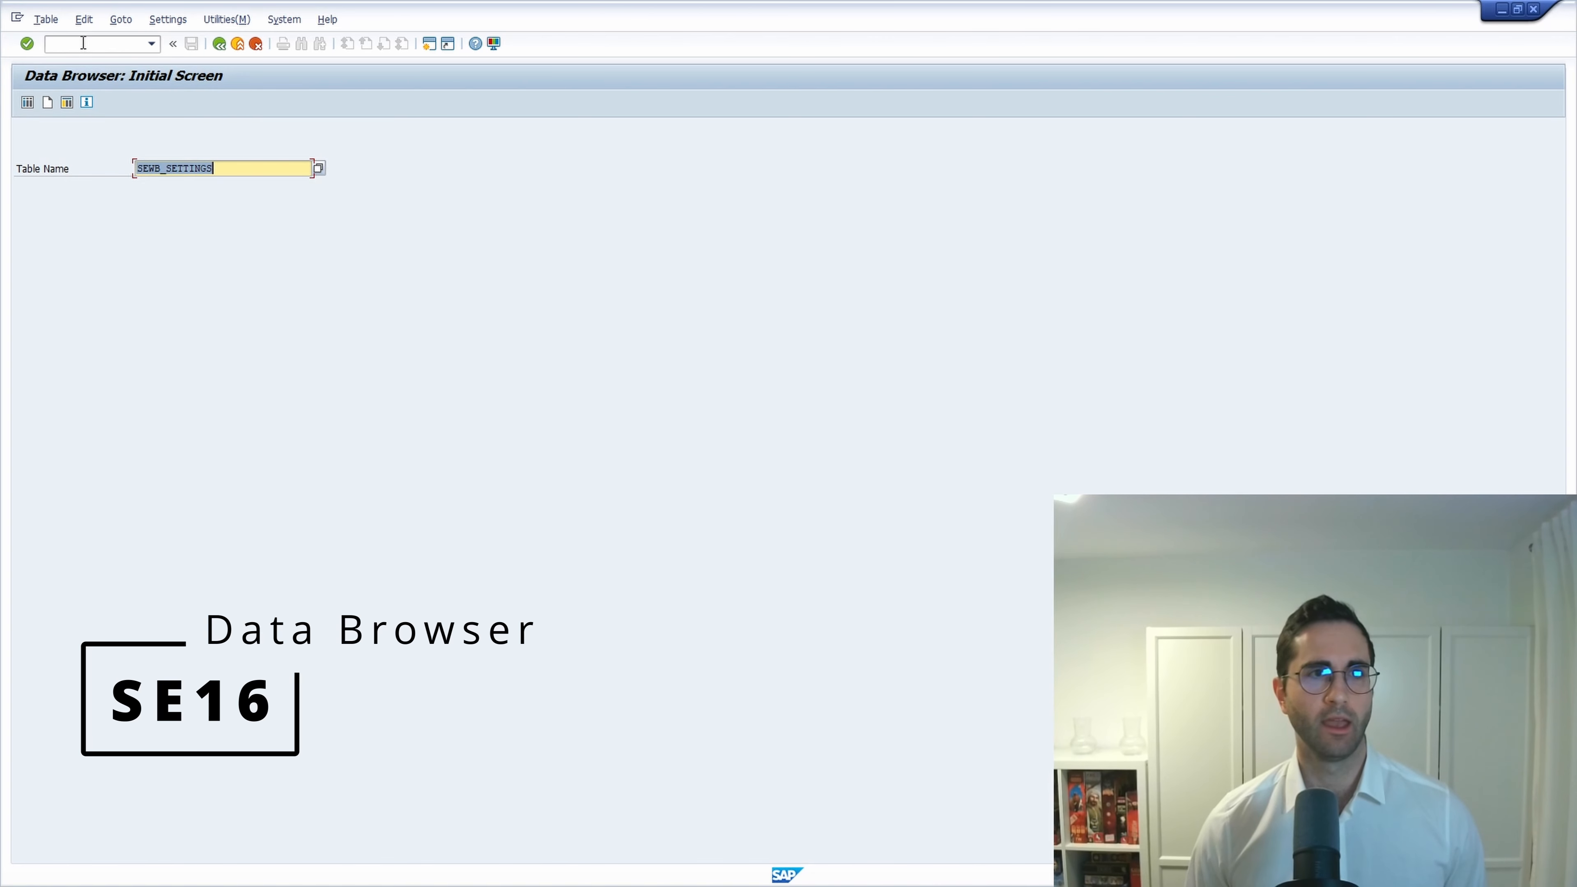
left_click(239, 169)
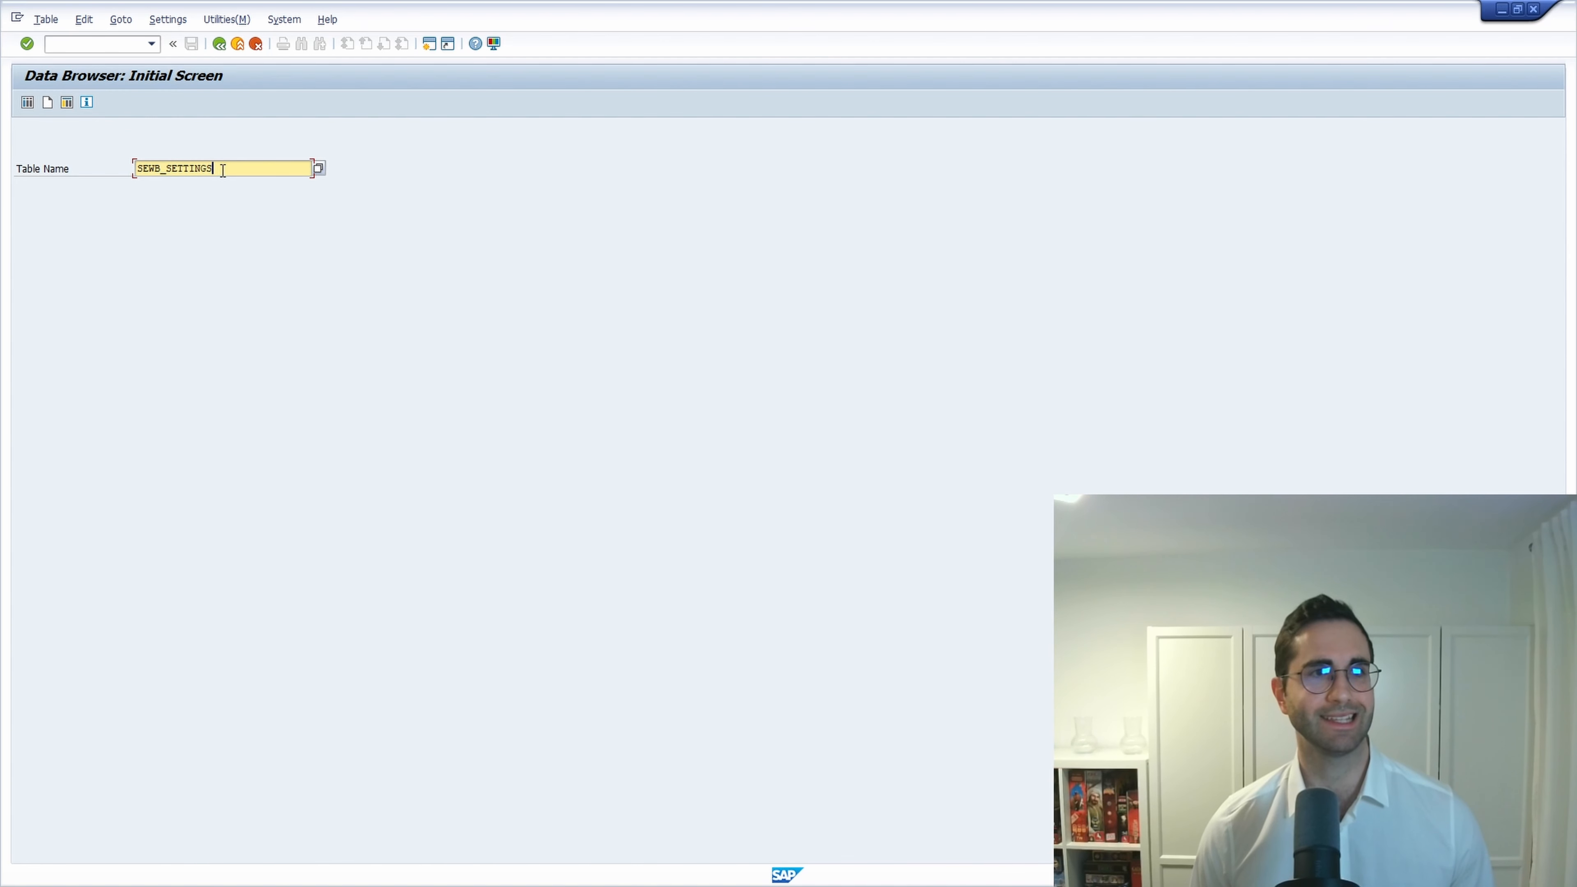
left_click(28, 103)
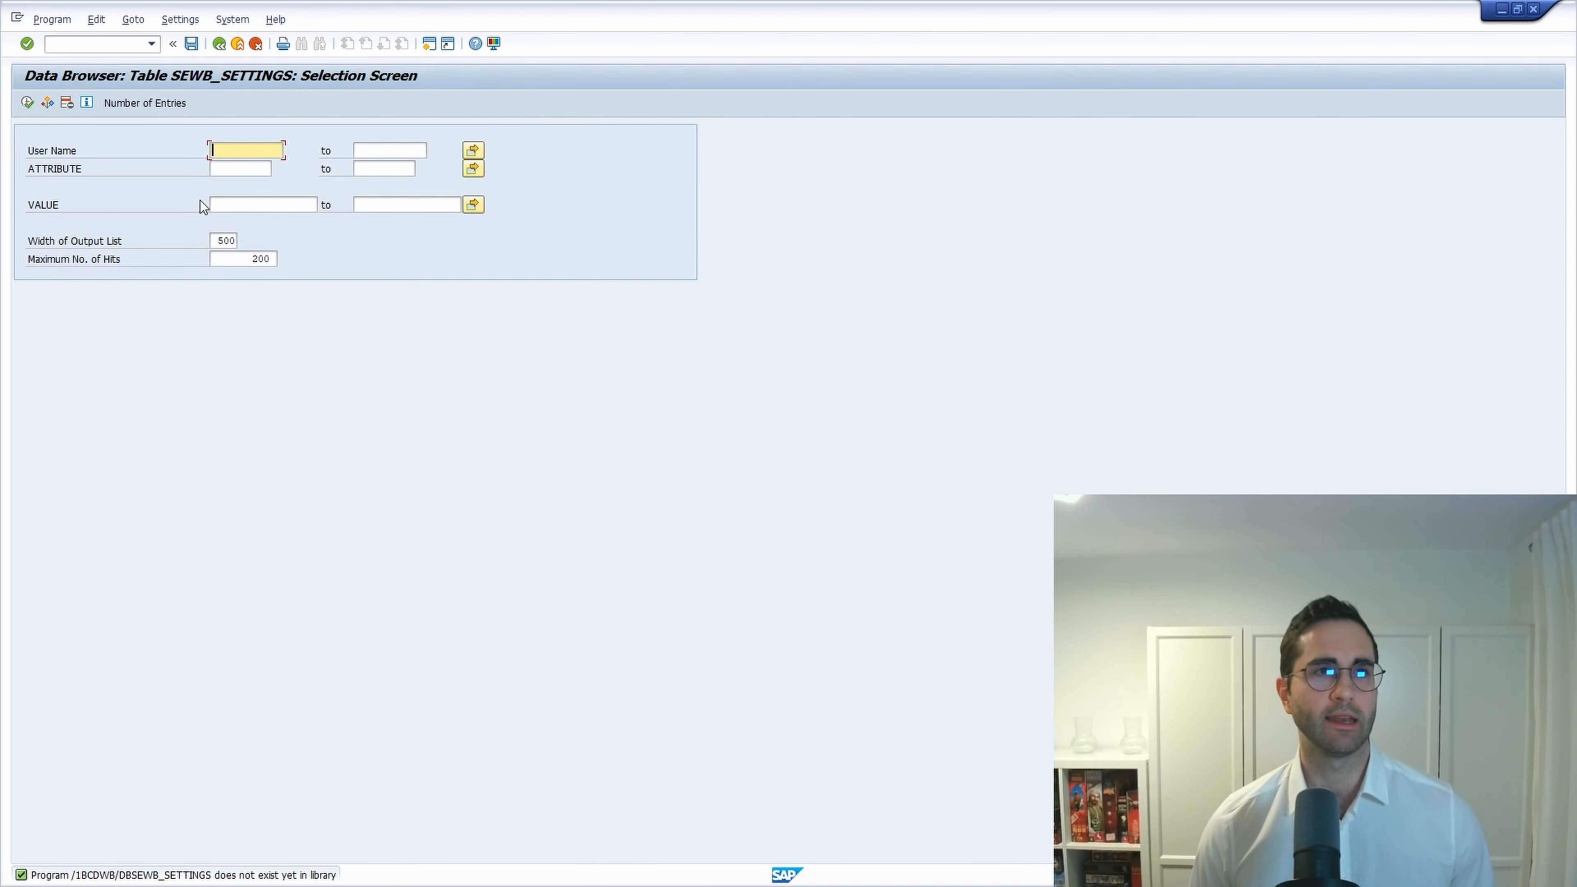
left_click(228, 170)
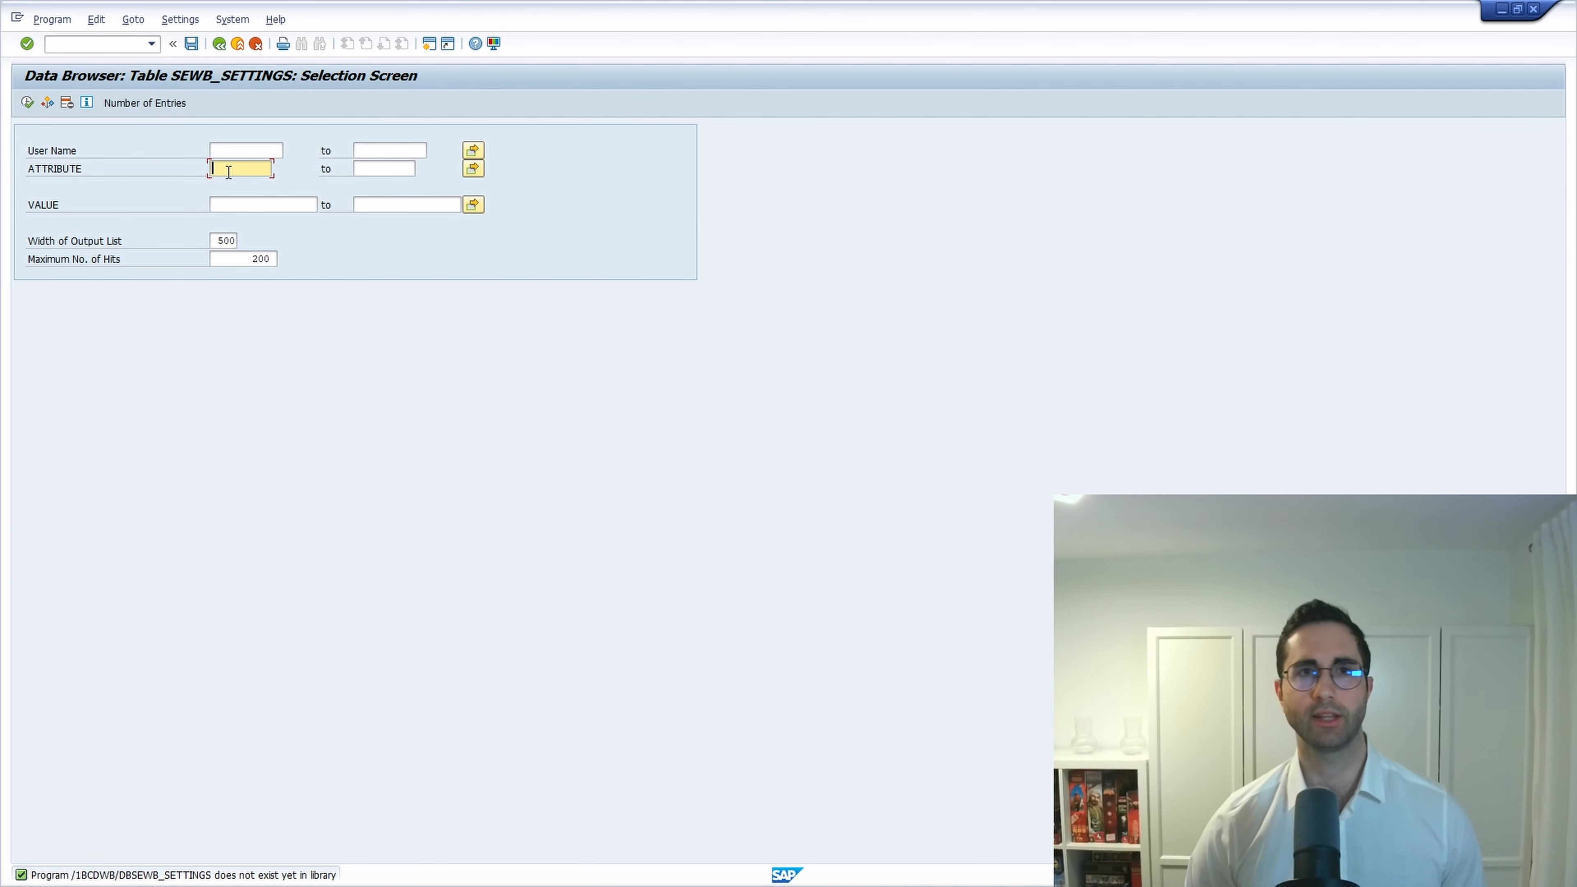
type("WB_")
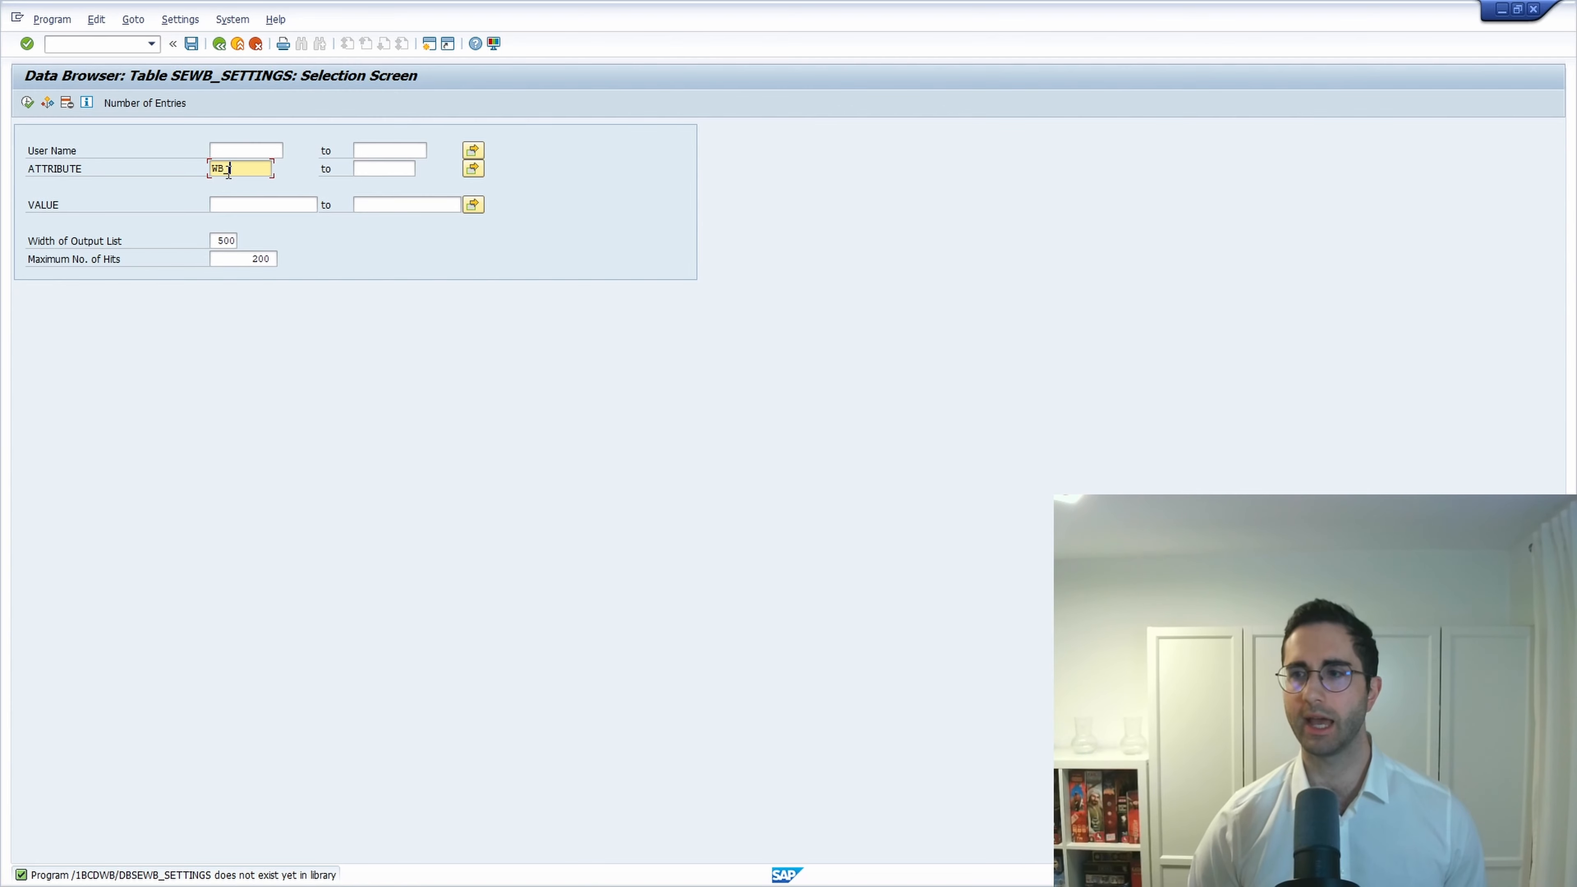
type("NEWS")
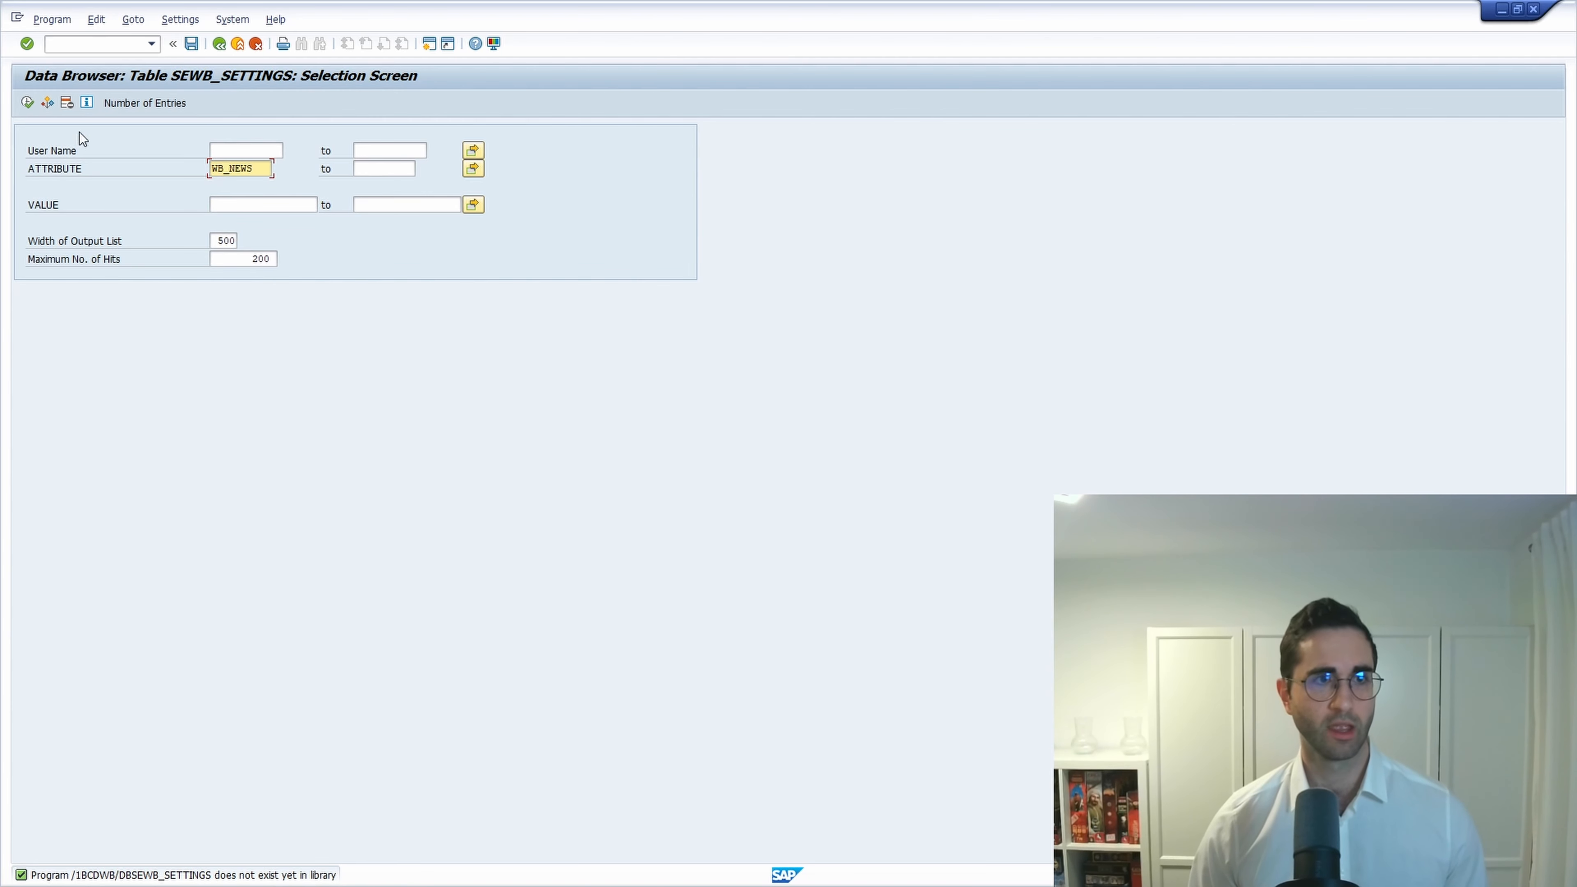
left_click(28, 103)
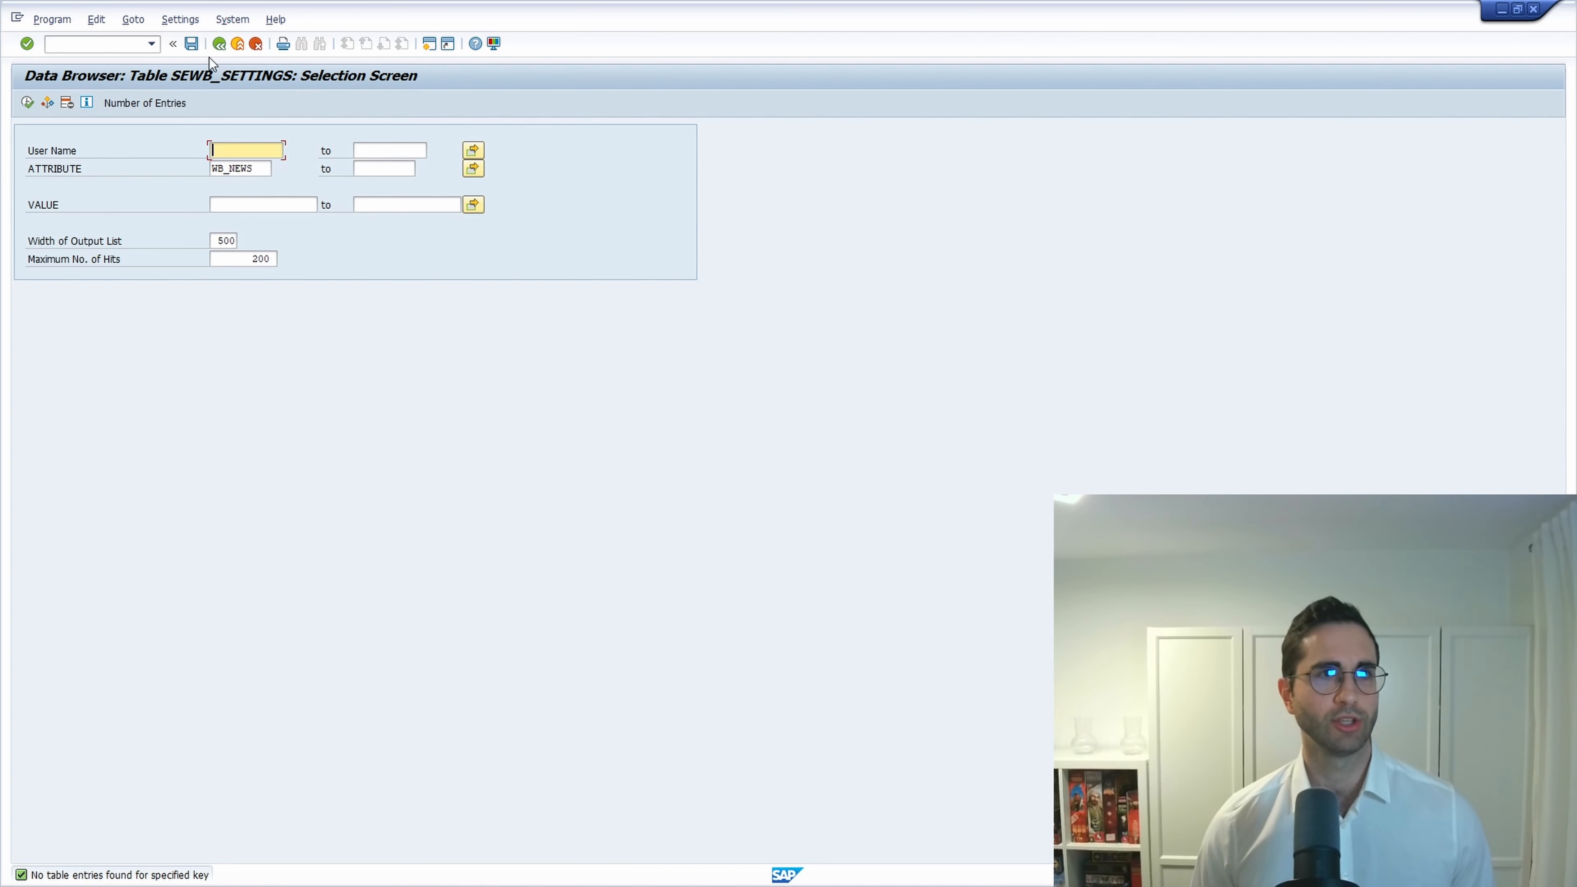
left_click(219, 44)
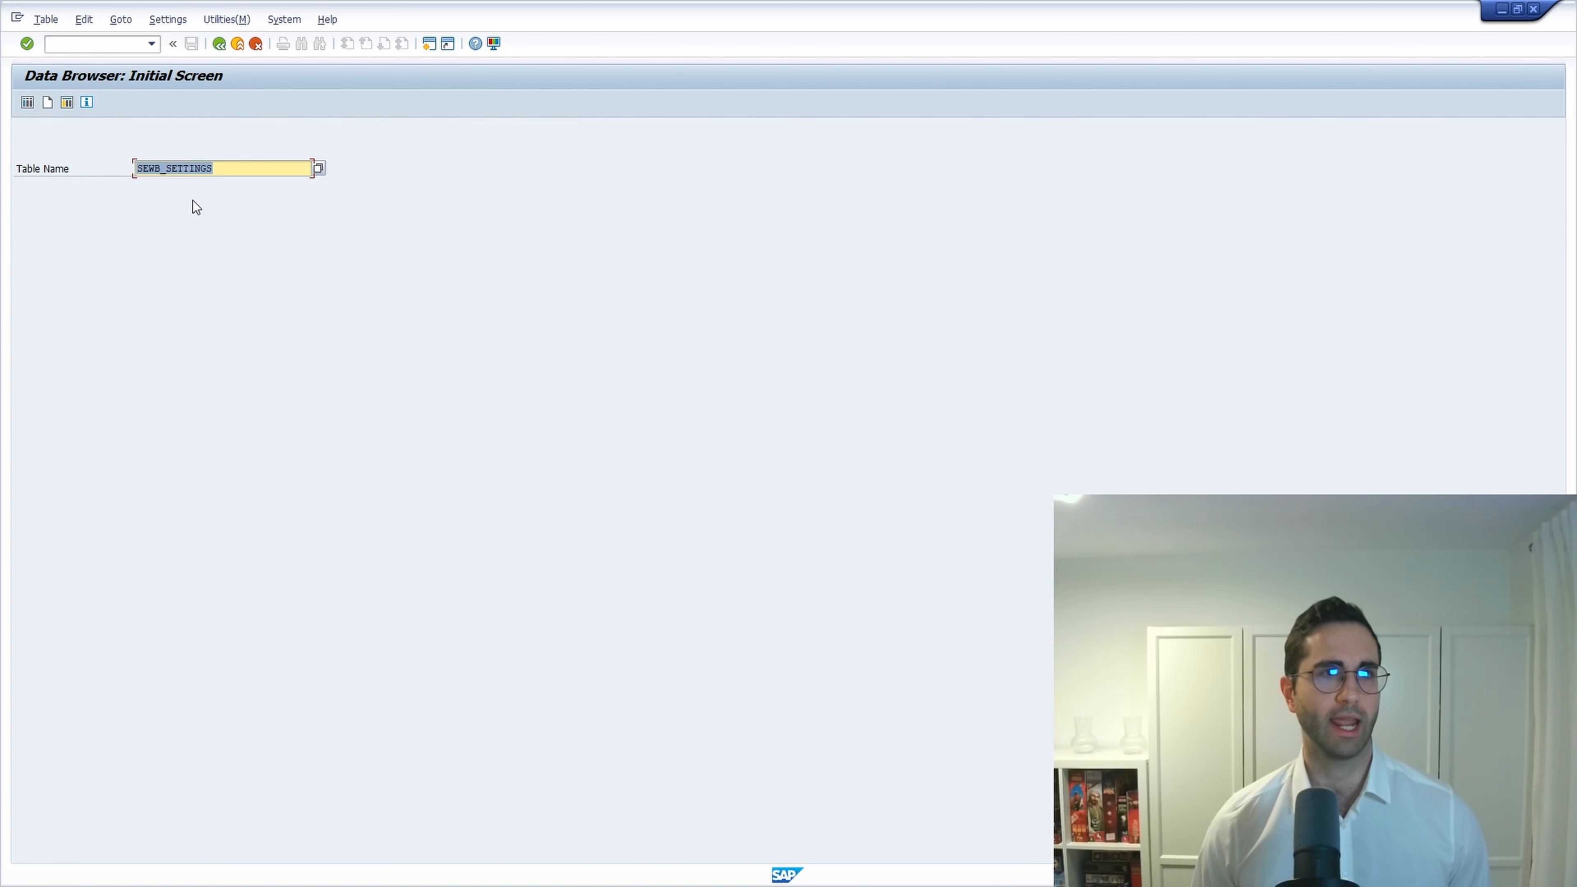
Create and save a SEWB_SETTINGS record with attribute WB_NEWS and value Z_WELCOME_WB.
left_click(48, 103)
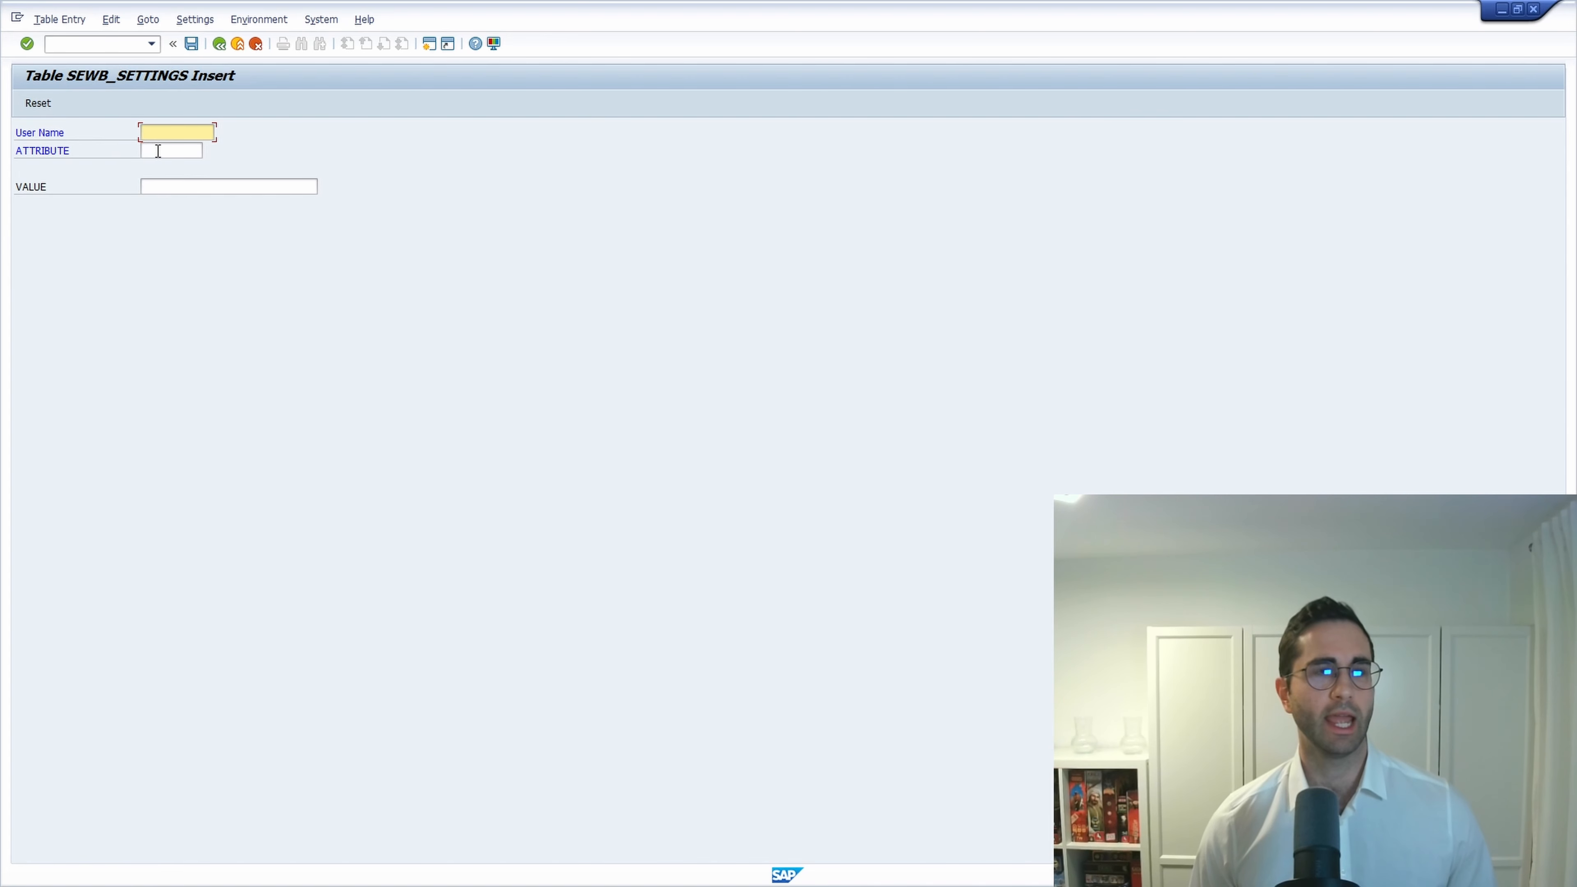
left_click(157, 152)
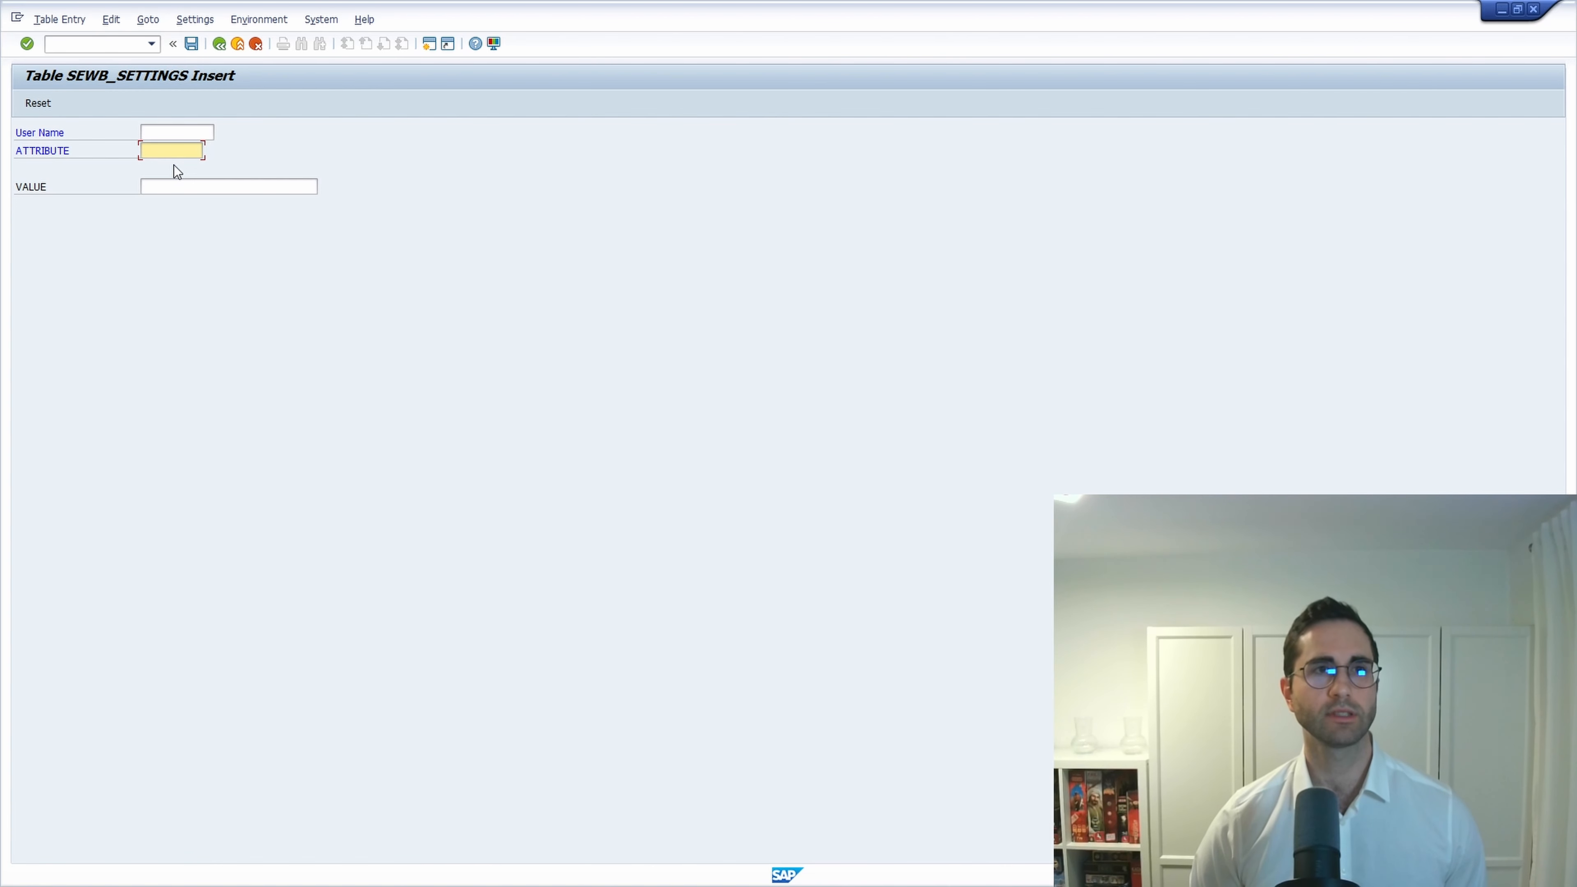
type("WB_NE")
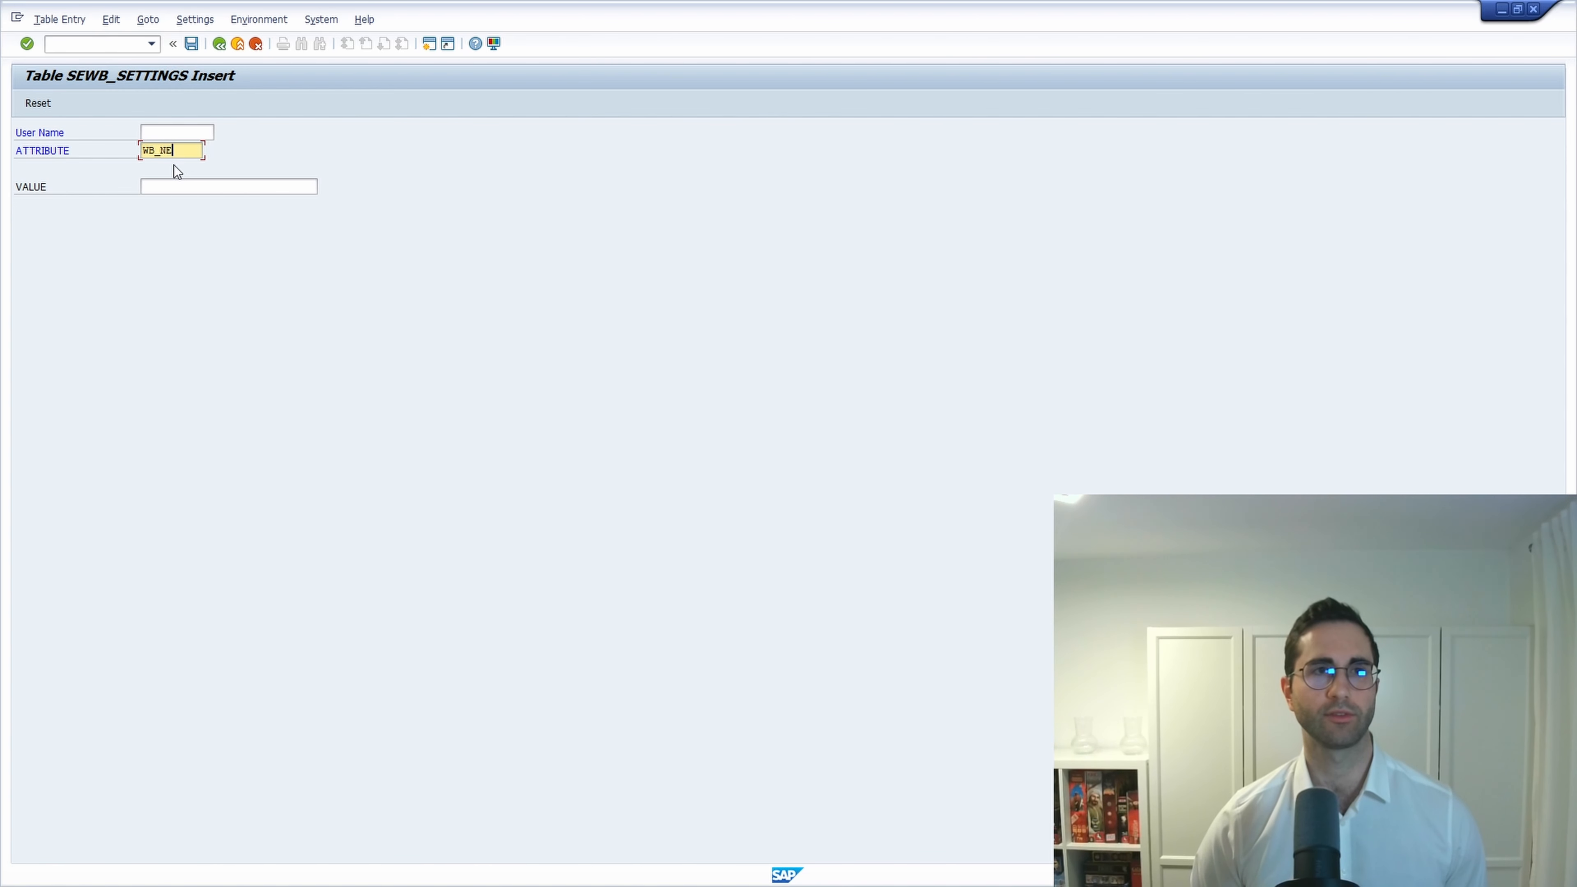
type("WS")
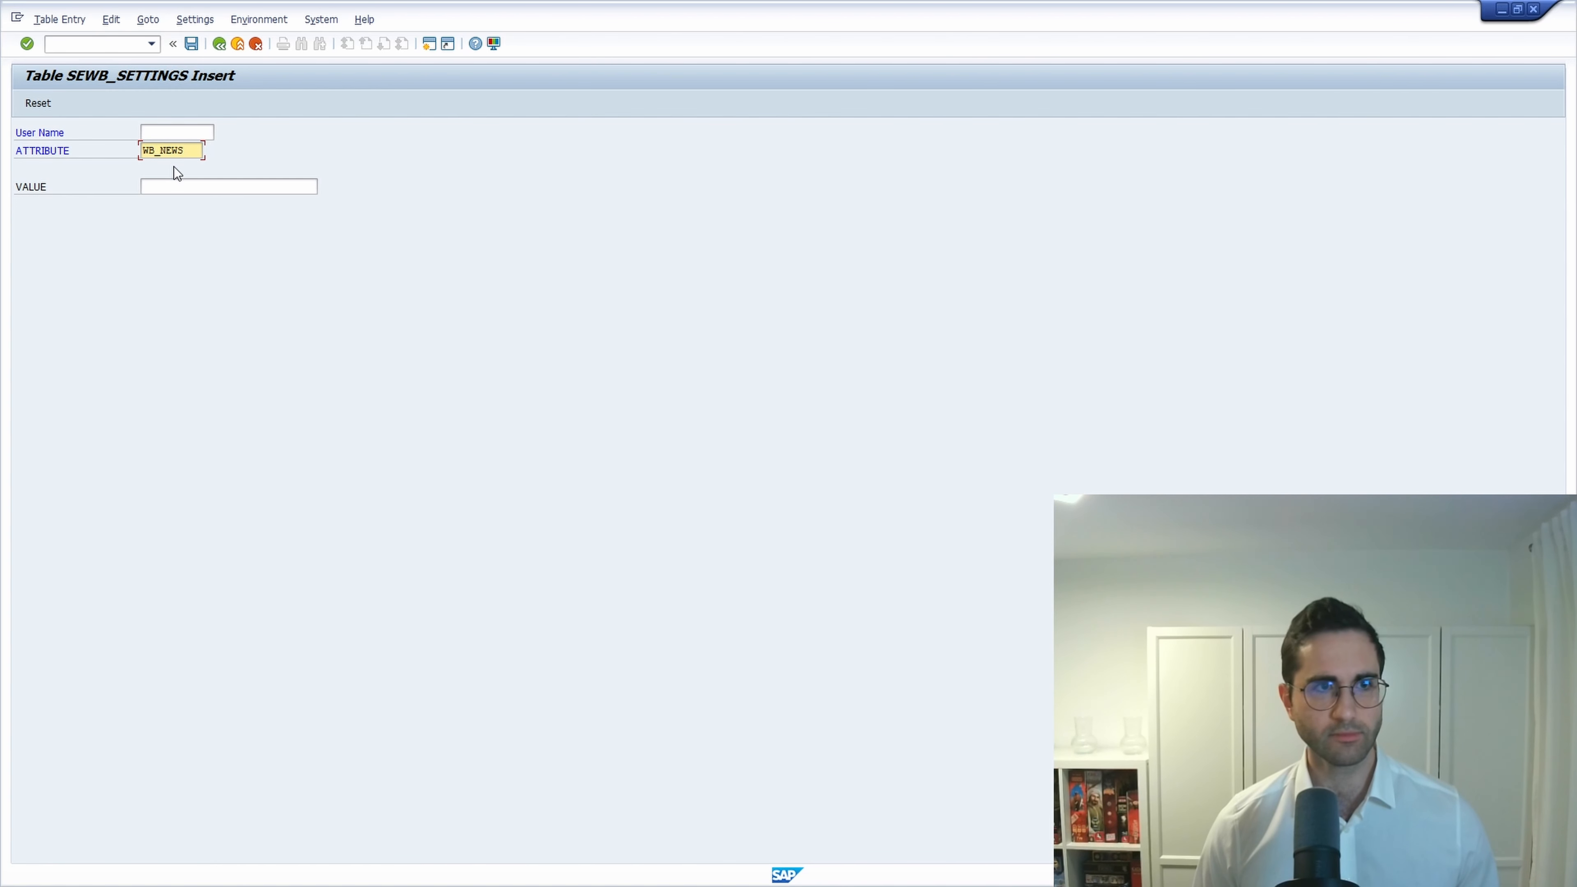
left_click(171, 187)
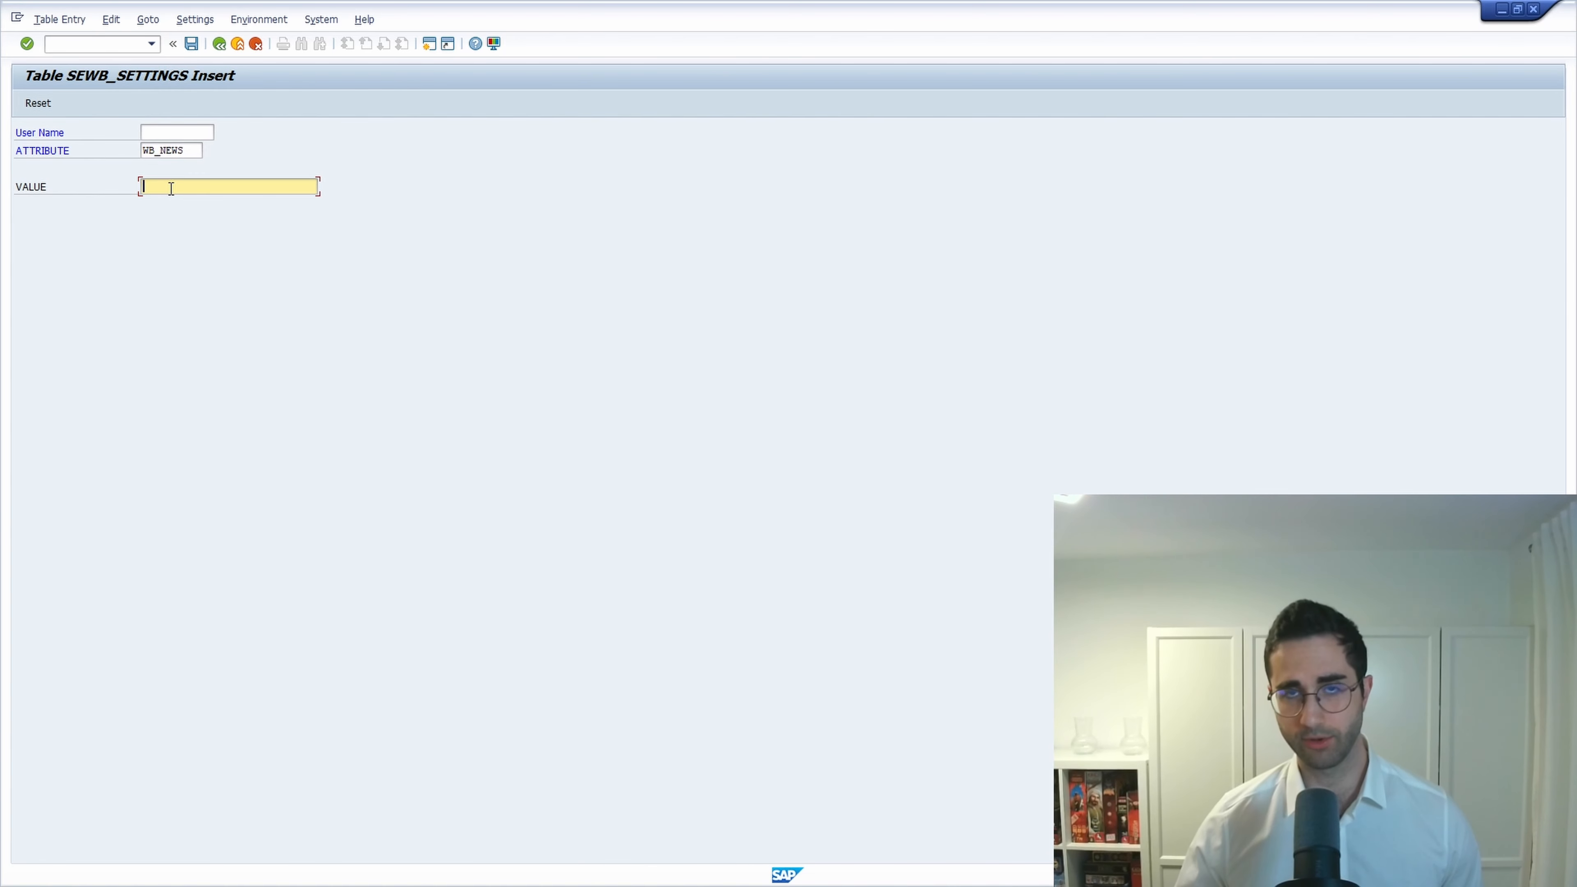
key("ctrl+v")
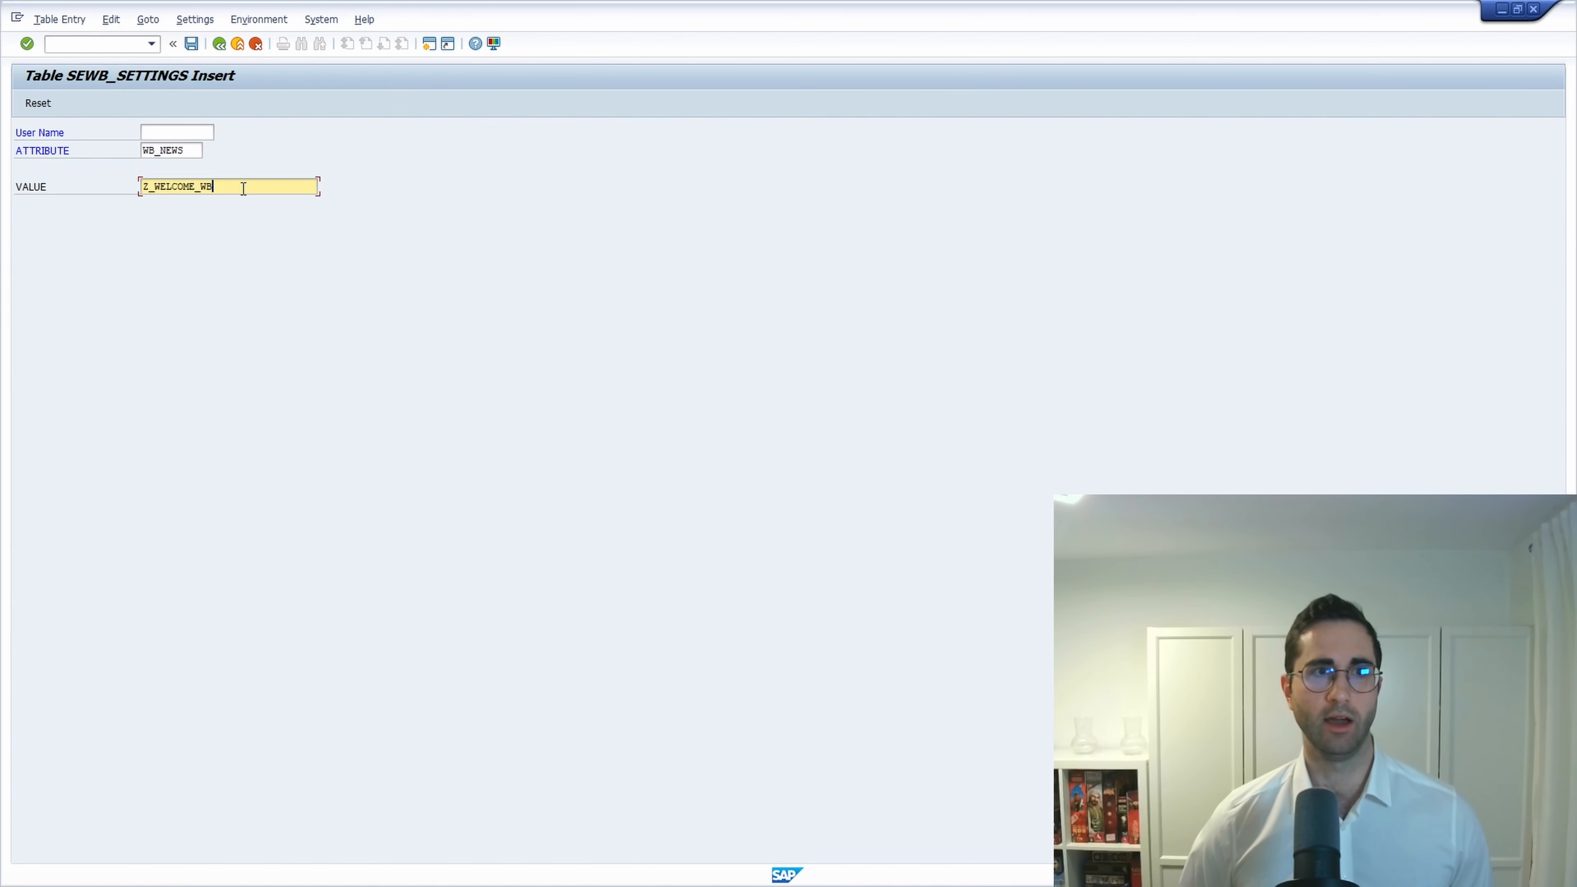
key("Return")
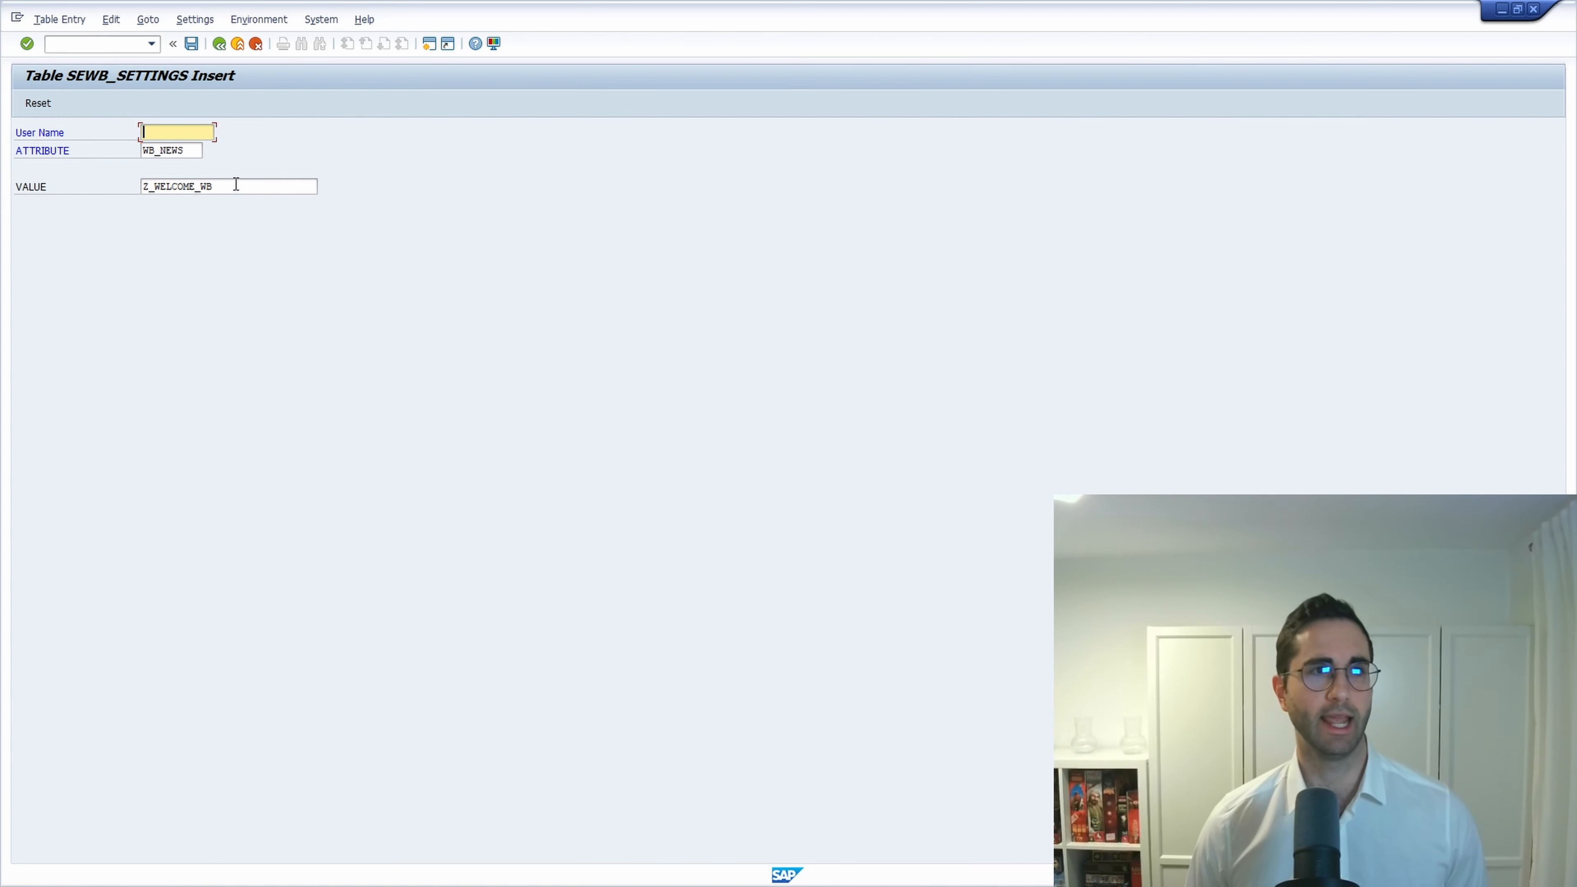
left_click(192, 45)
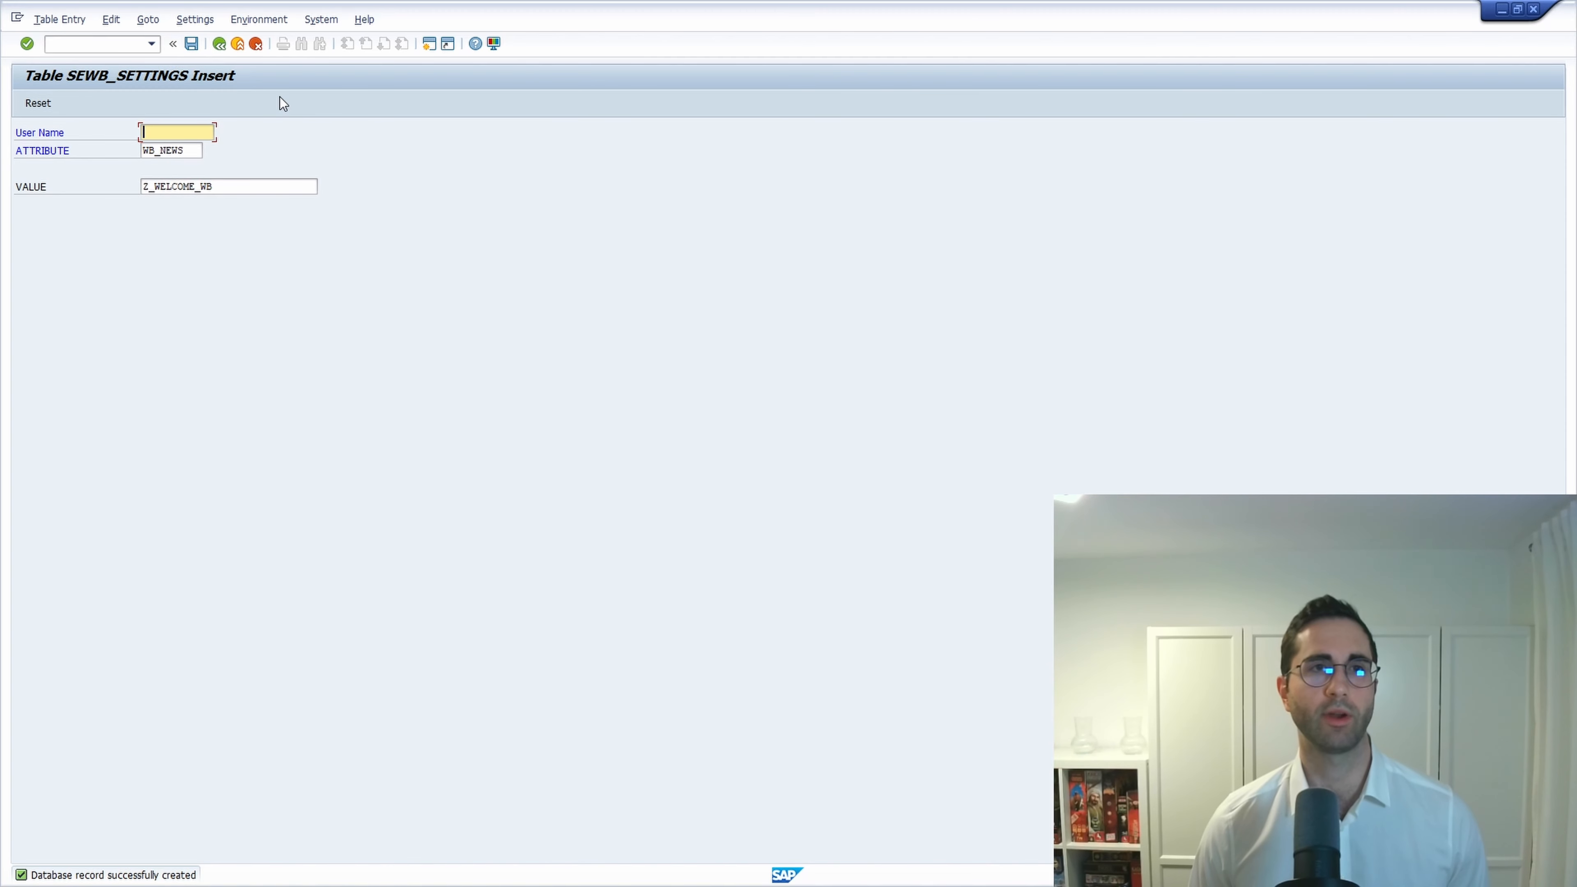
left_click(218, 45)
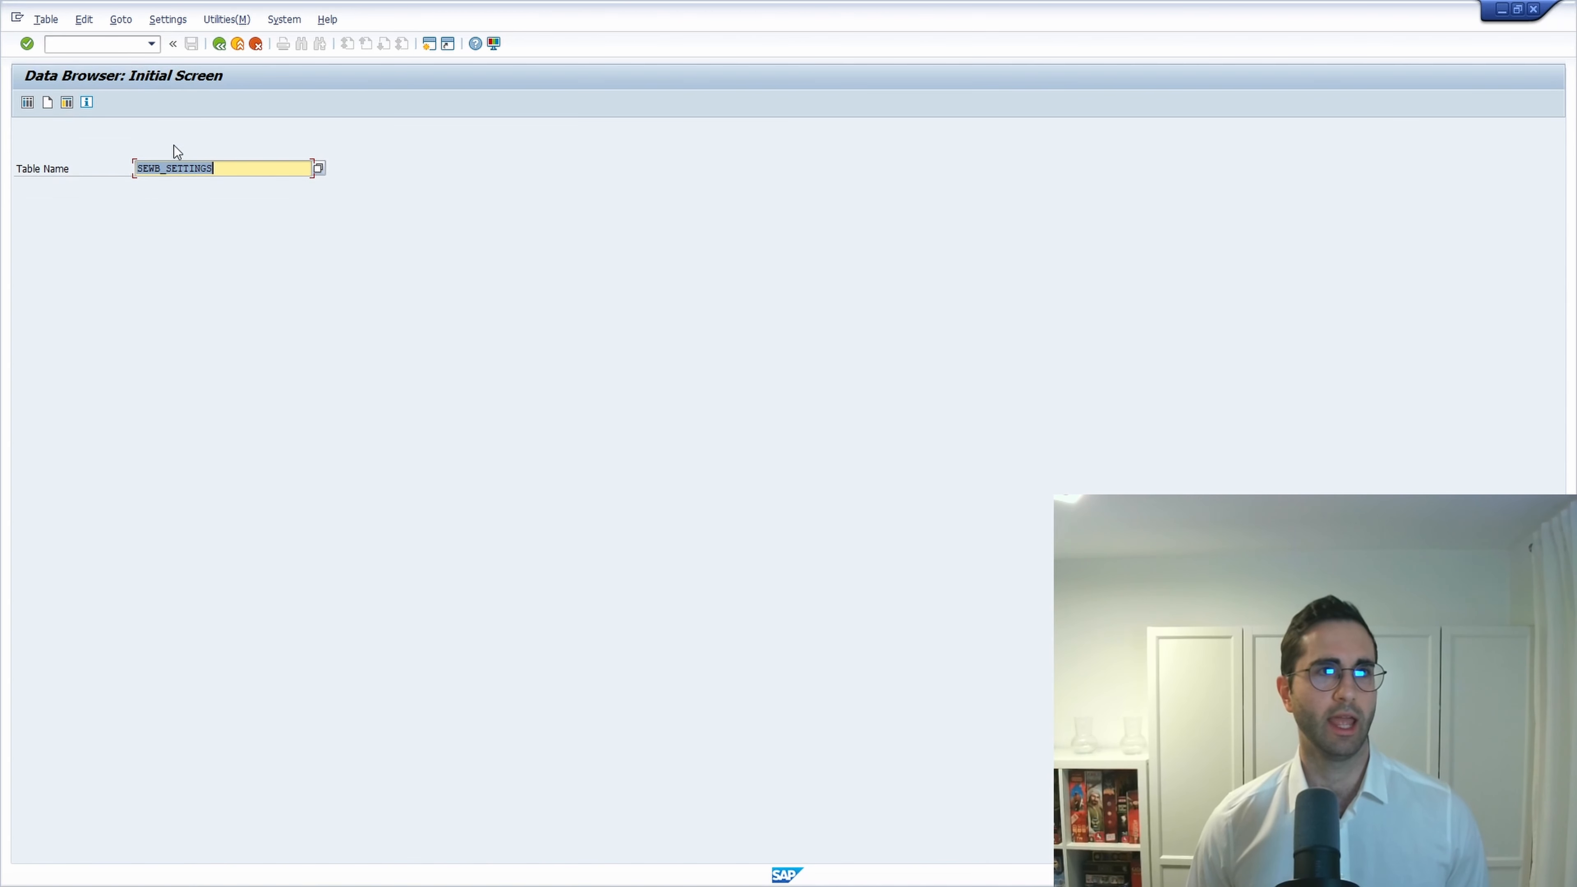
List SEWB_SETTINGS entries for wb_news to confirm the new record.
left_click(27, 102)
left_click(239, 169)
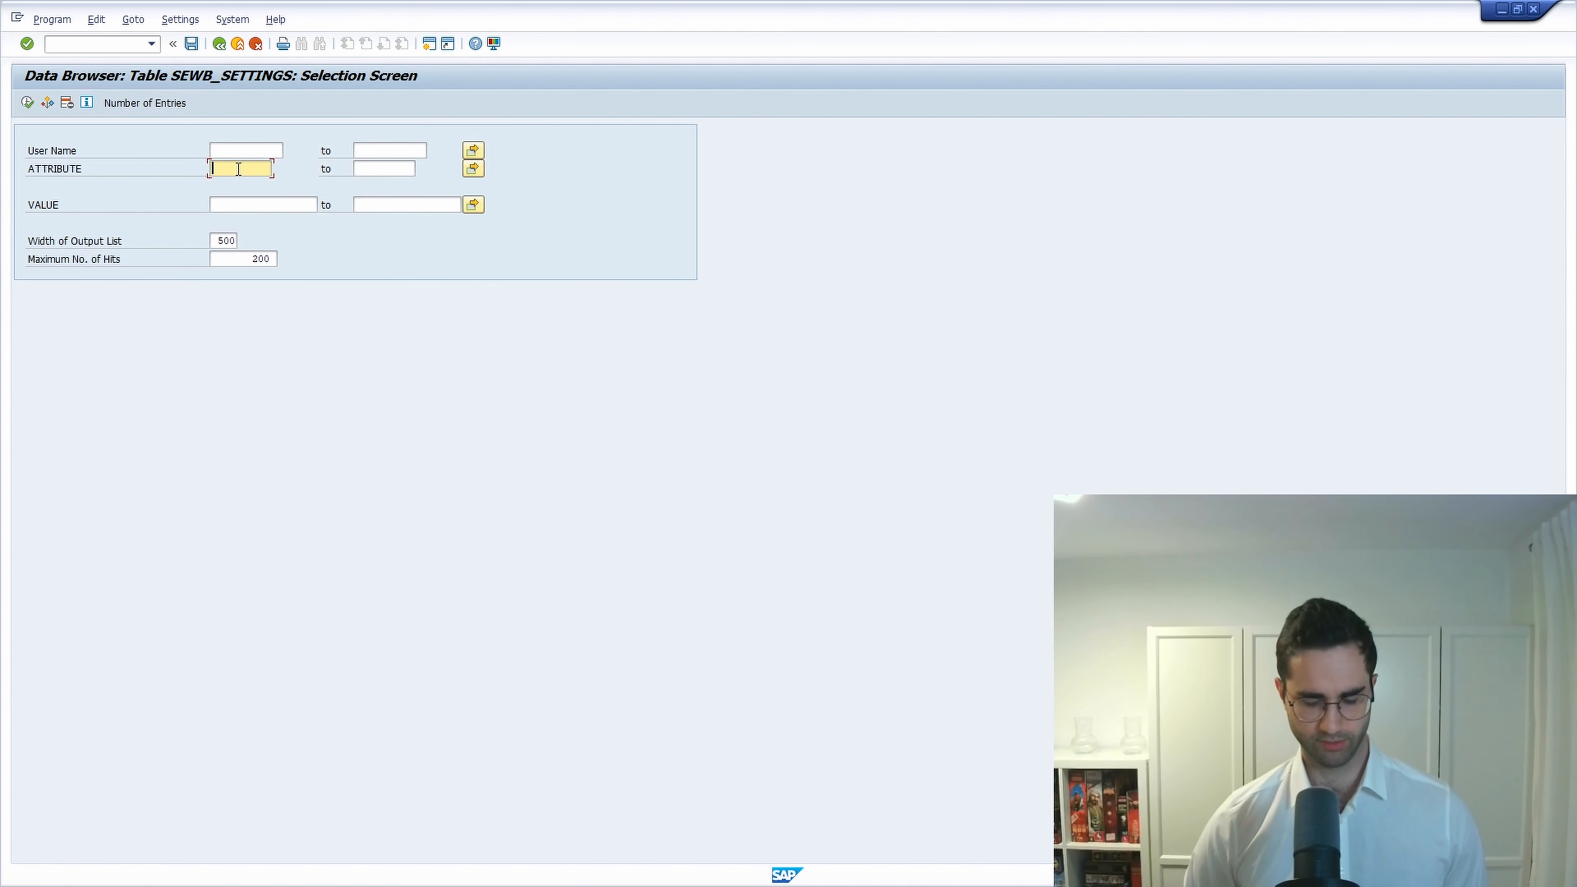
type("wb_news")
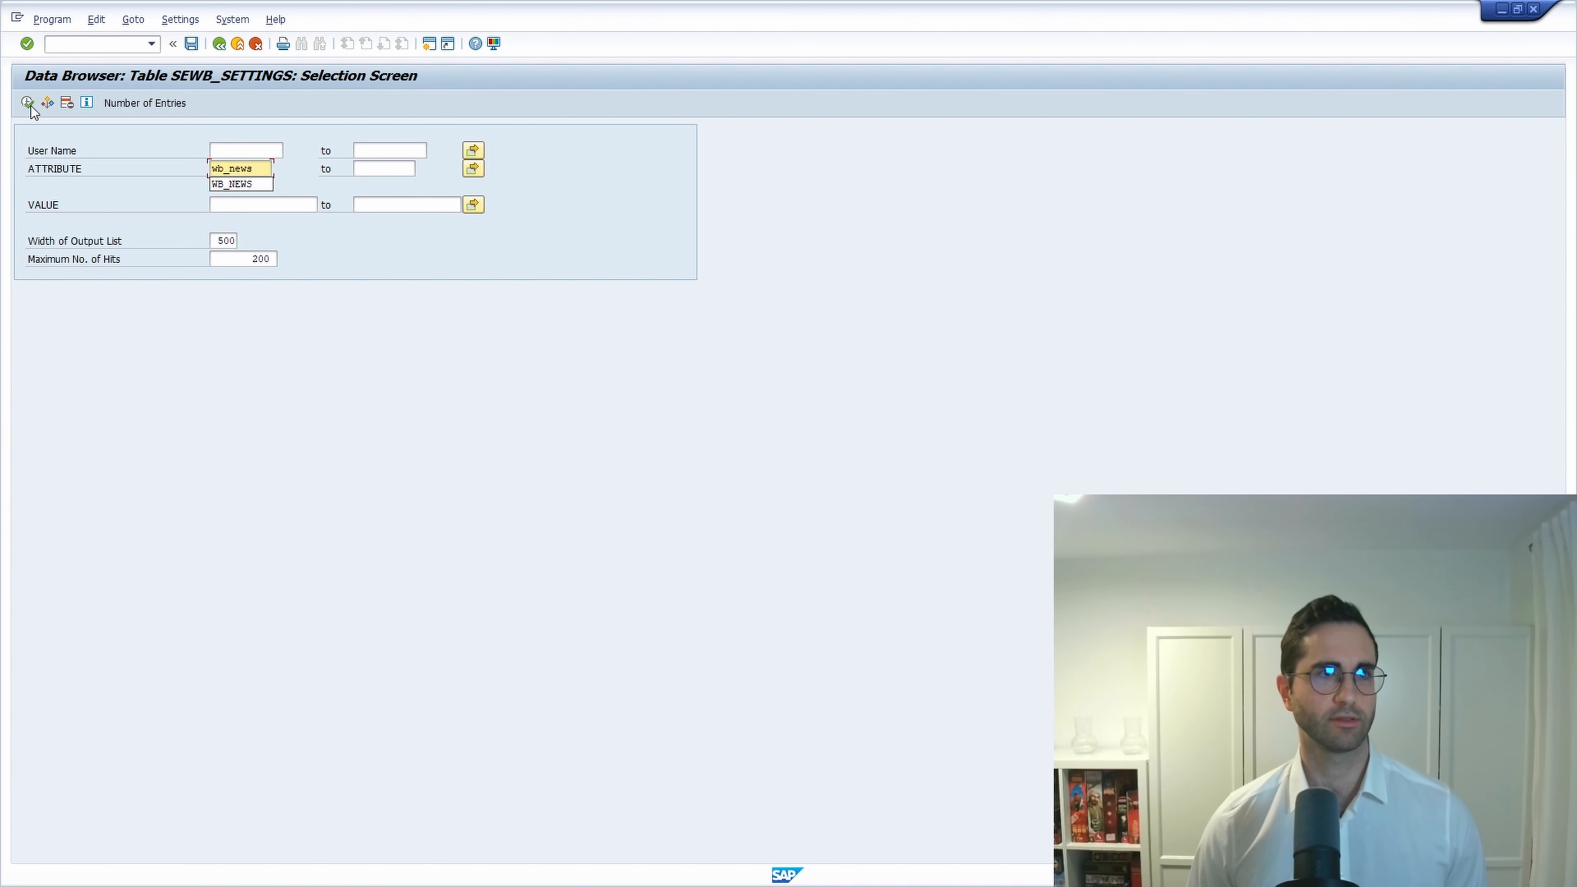
left_click(27, 102)
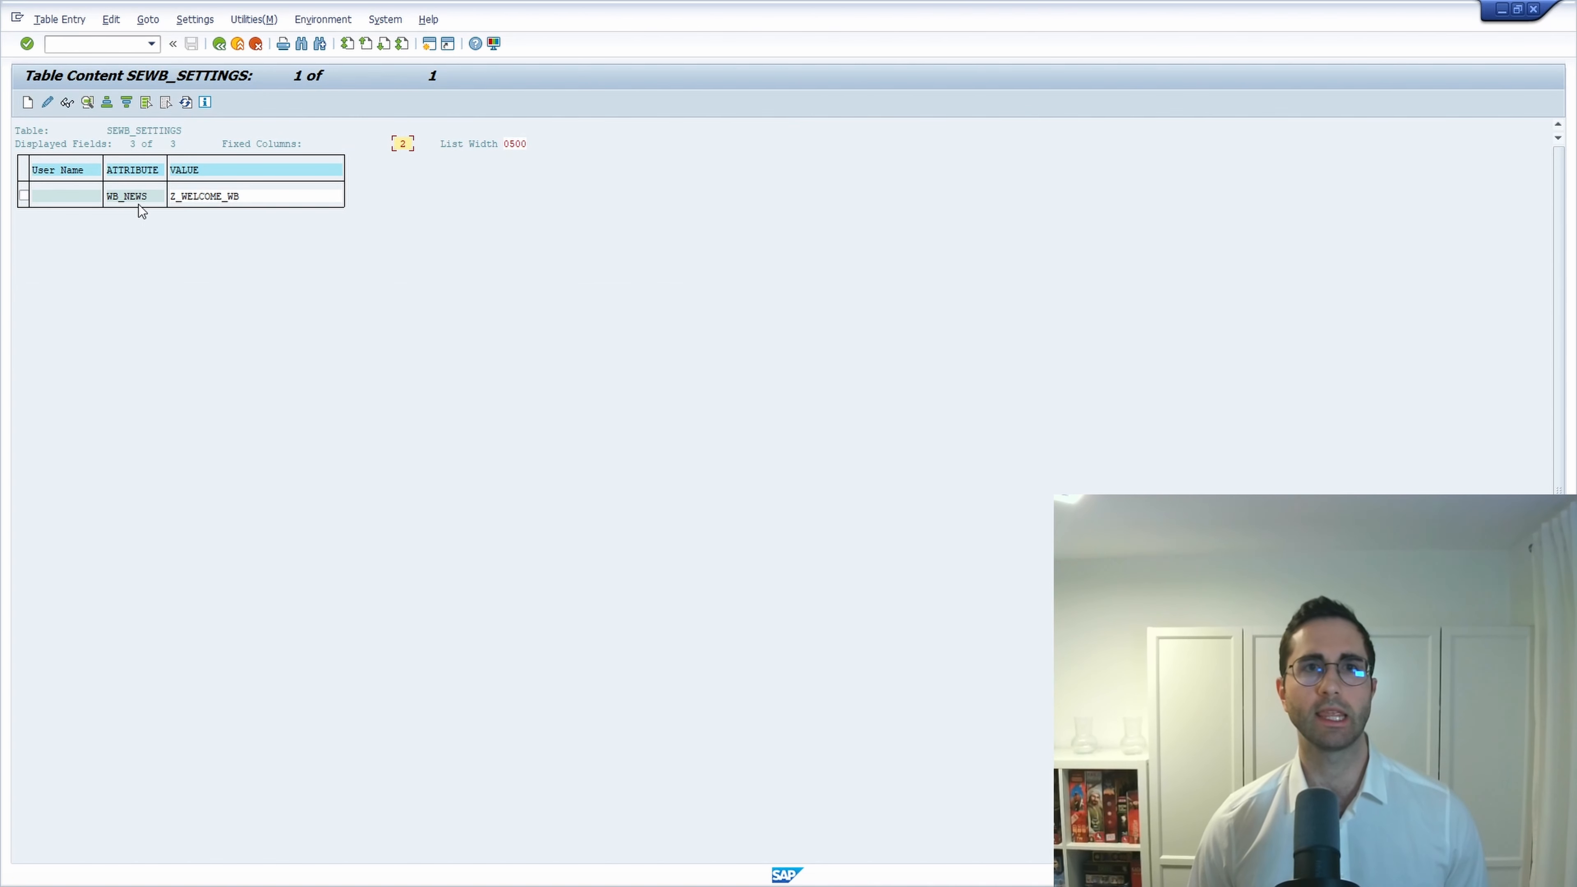
left_click(75, 48)
type("/nse8")
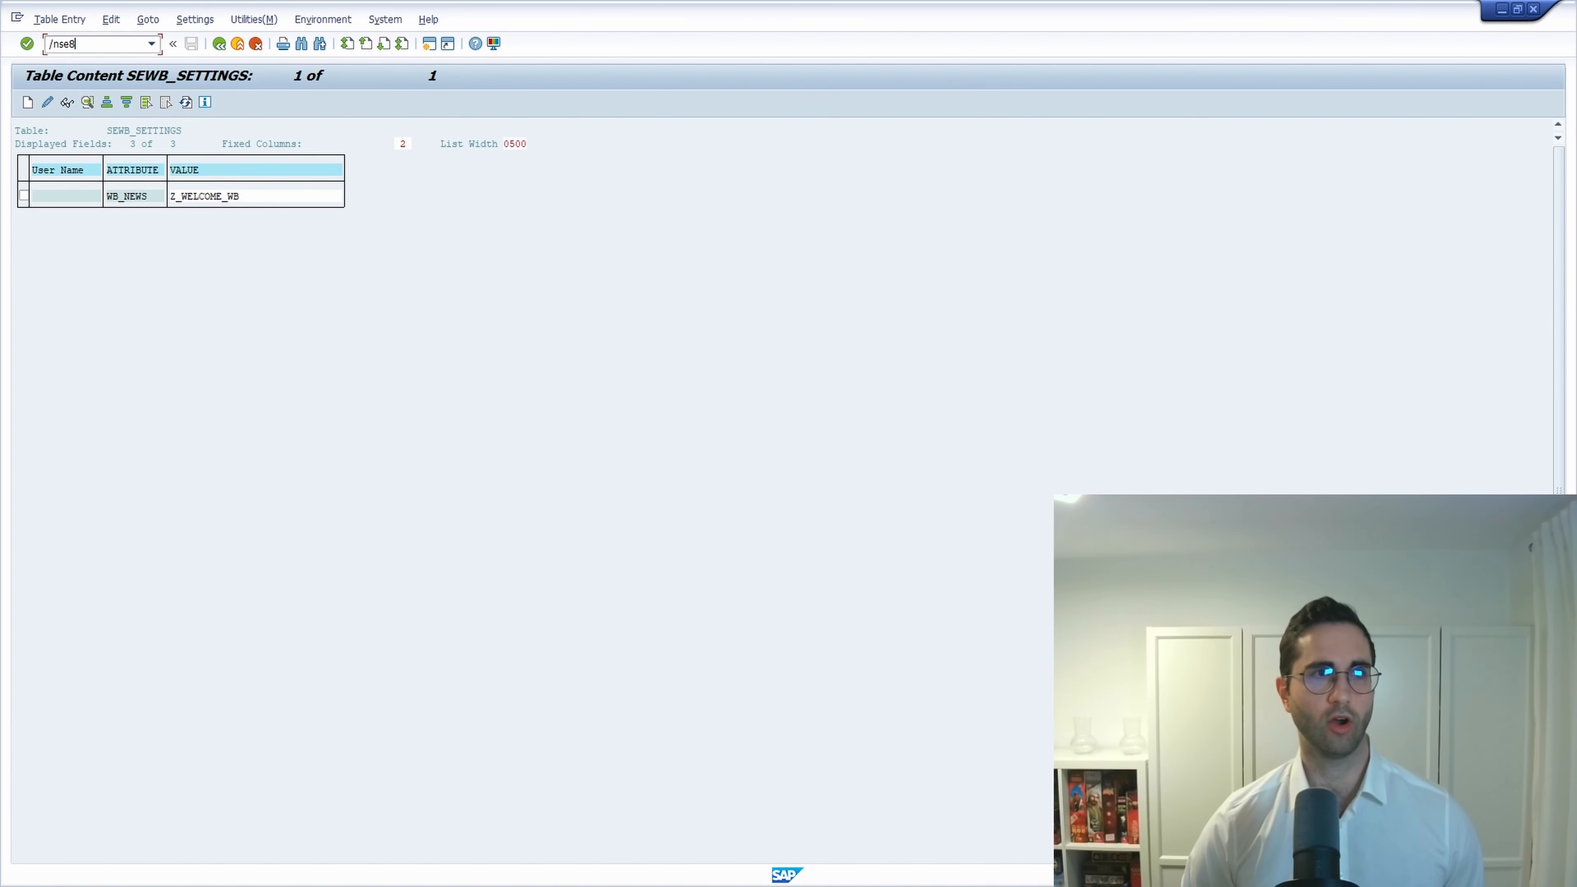
type("0")
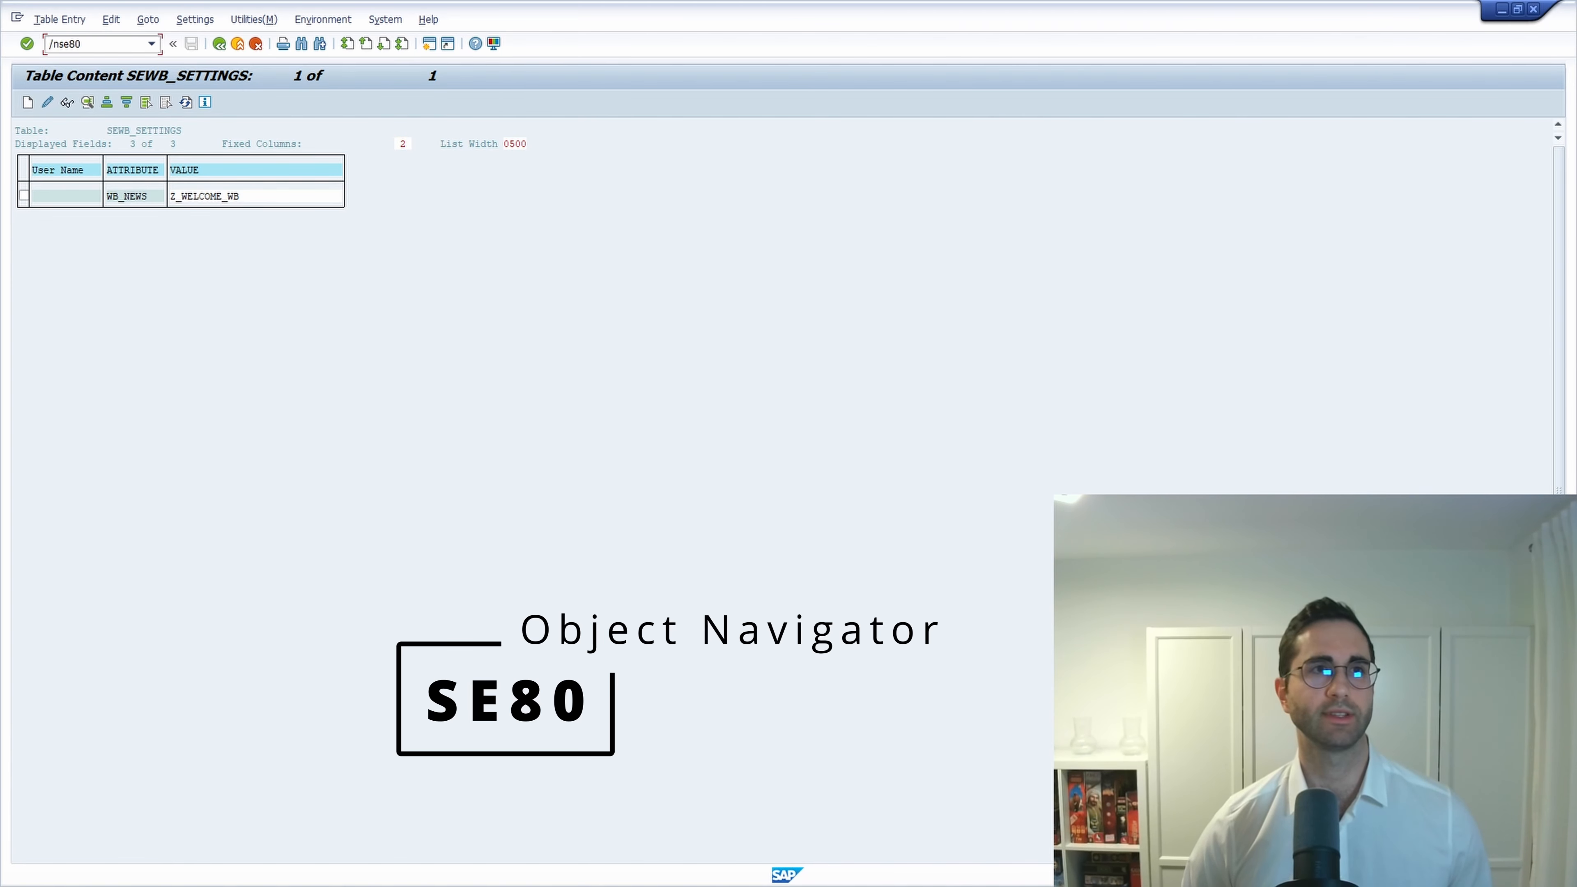
Open SE80 to show the custom Welcome to ABAP Development page and widen the object tree beside it.
key("Return")
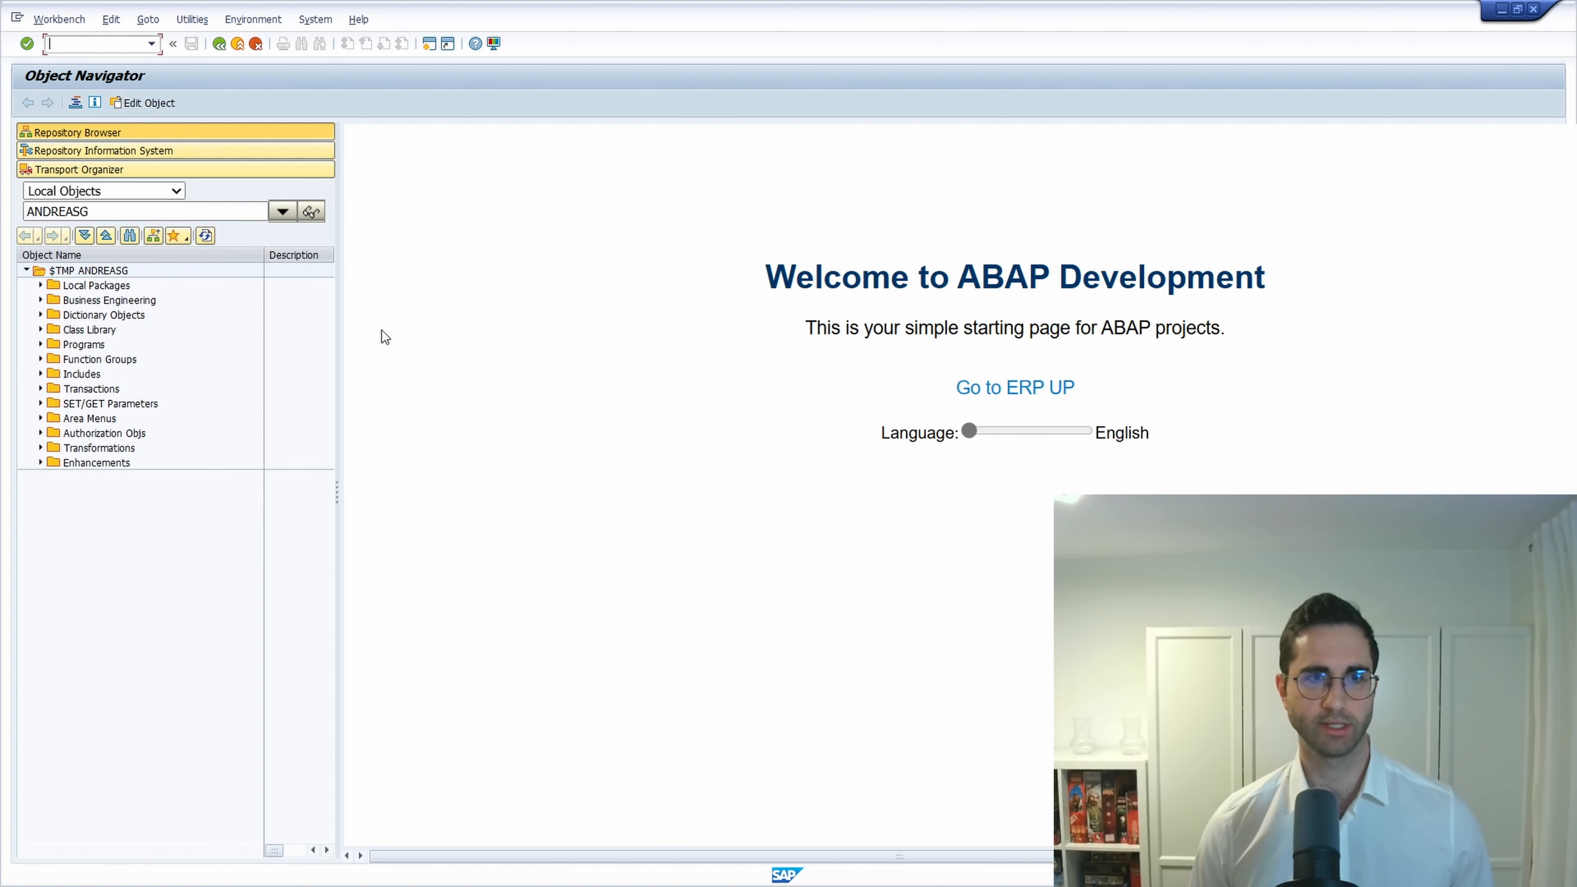
left_click_drag(338, 337, 524, 338)
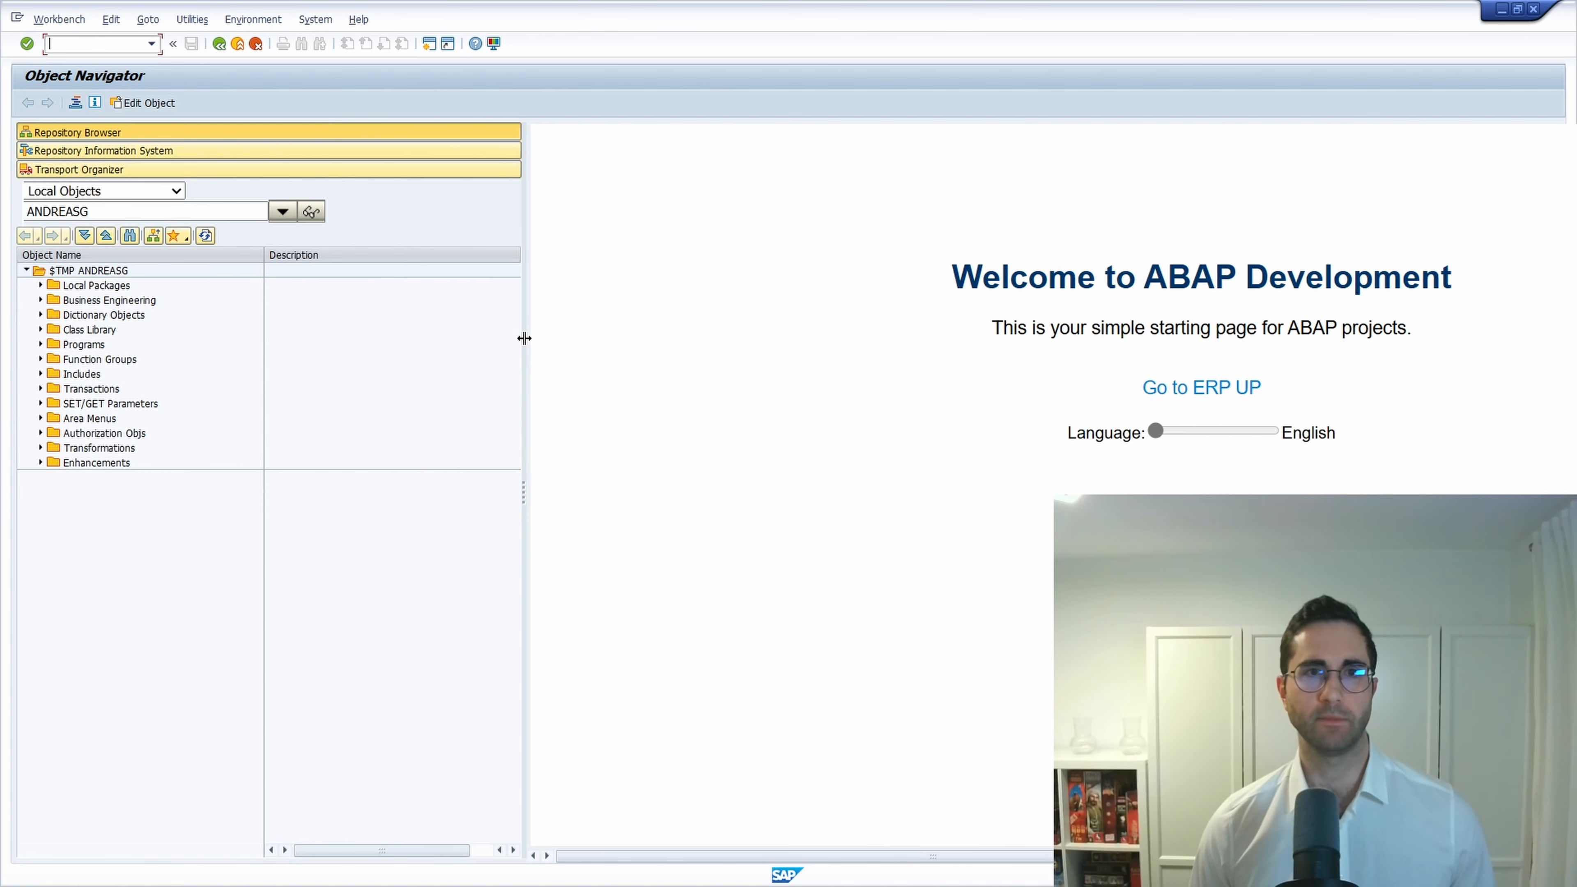